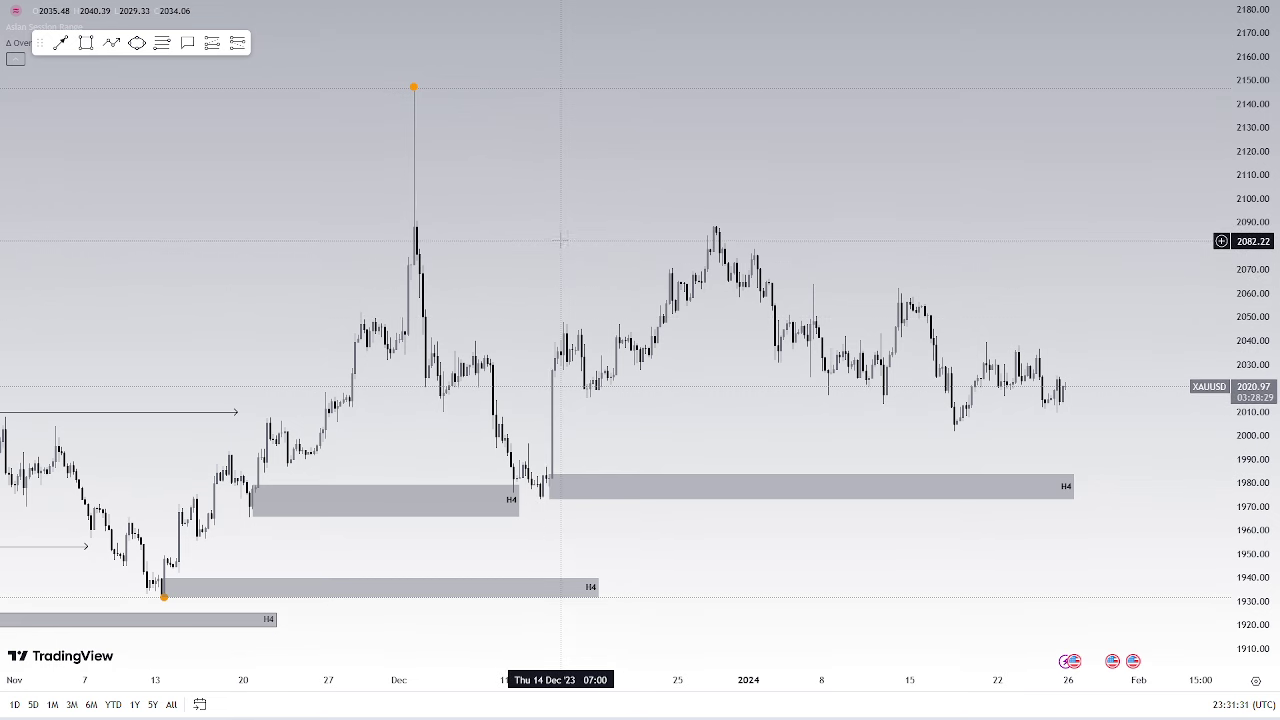
Draw a Fib Retracement from the 13 November low at 1931.67 up to 2146.94 and hide it on minute timeframes
{"action": "left_click_drag", "start_coordinate": [586, 245], "coordinate": [666, 227]}
{"action": "left_click_drag", "start_coordinate": [658, 682], "coordinate": [741, 681]}
{"action": "scroll", "coordinate": [1060, 262], "scroll_direction": "right", "scroll_amount": 5}
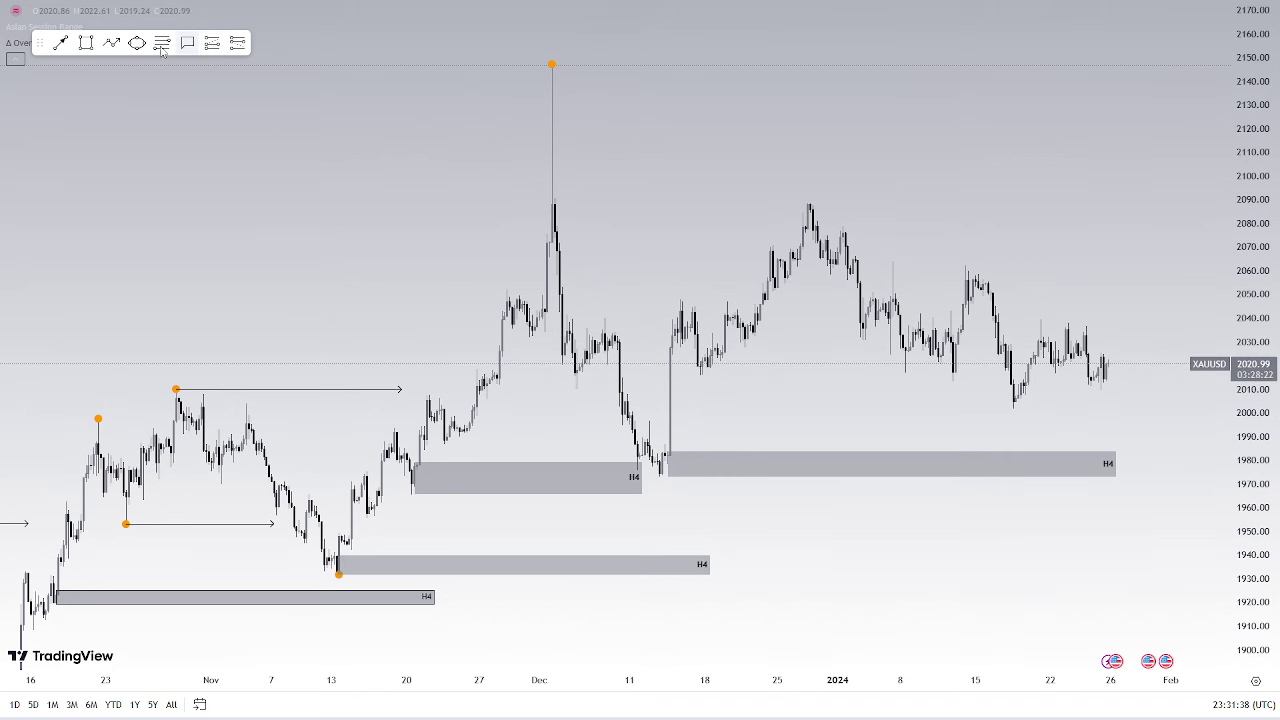
{"action": "left_click", "coordinate": [338, 574]}
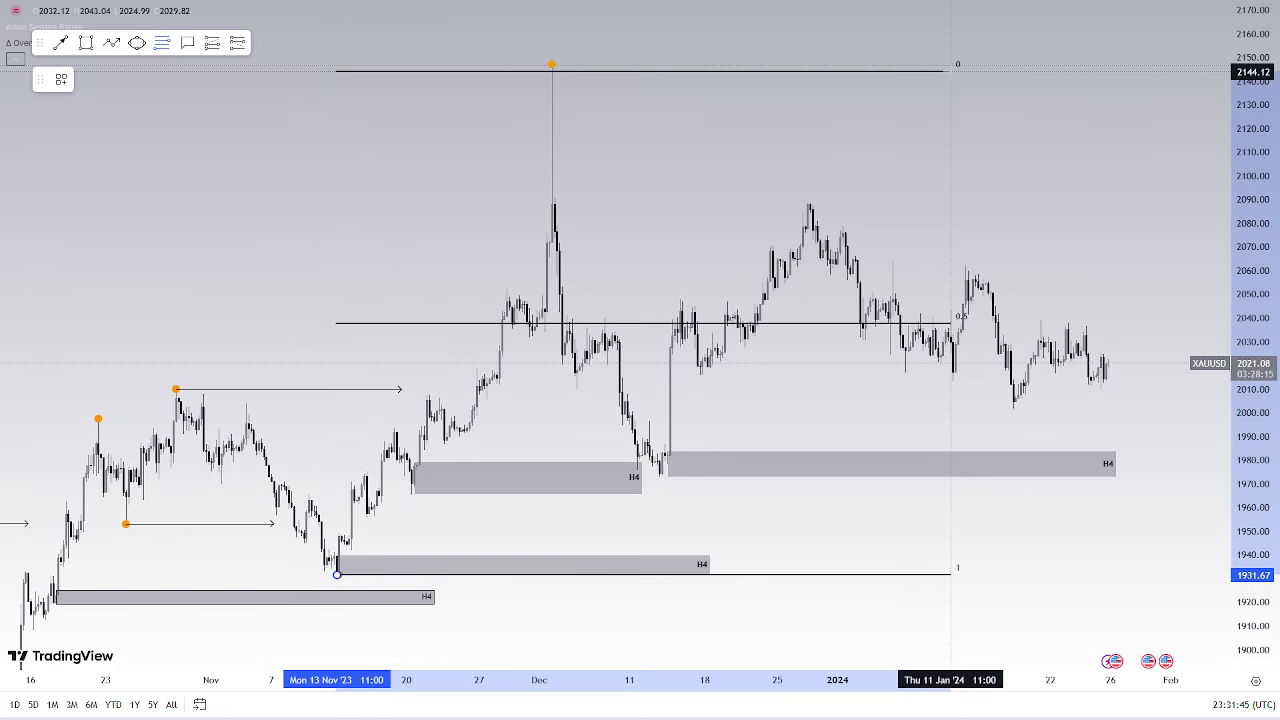
{"action": "double_click", "coordinate": [952, 64]}
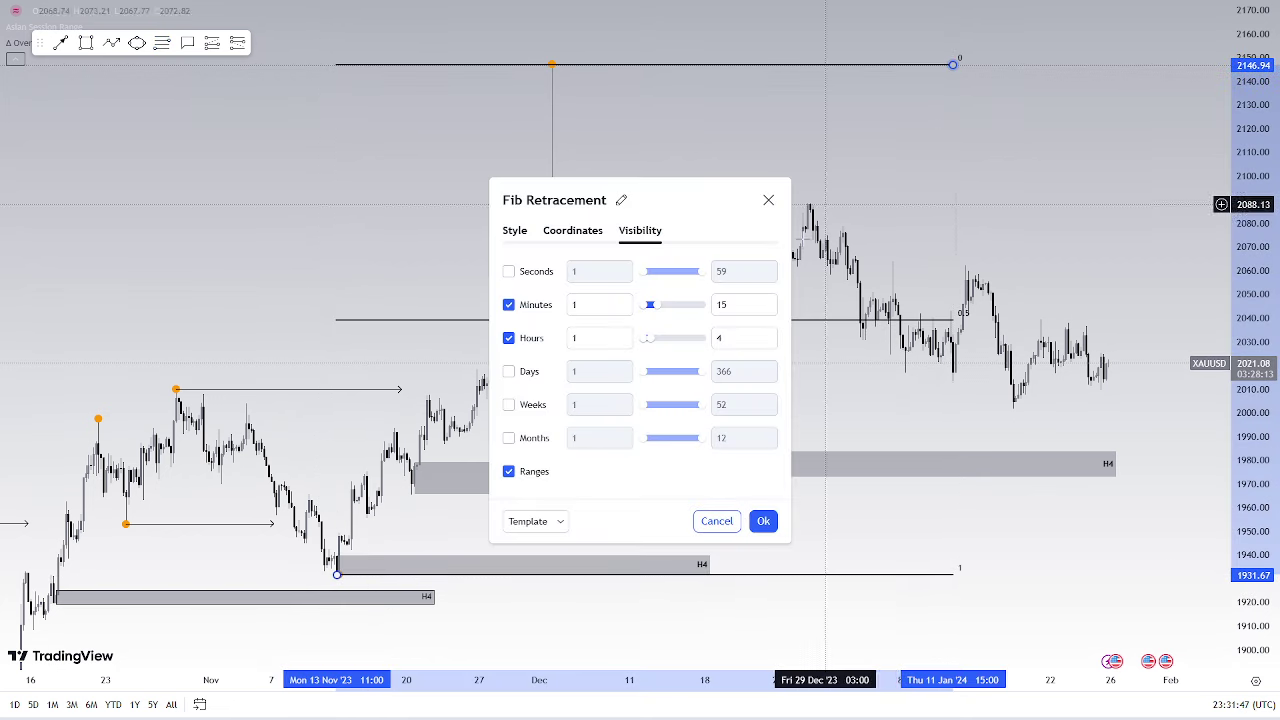
{"action": "left_click", "coordinate": [509, 306]}
{"action": "left_click", "coordinate": [359, 350]}
Add a callout reading PREMIUM in the upper half of the retracement range, beside the December spike
{"action": "left_click_drag", "start_coordinate": [675, 686], "coordinate": [627, 686]}
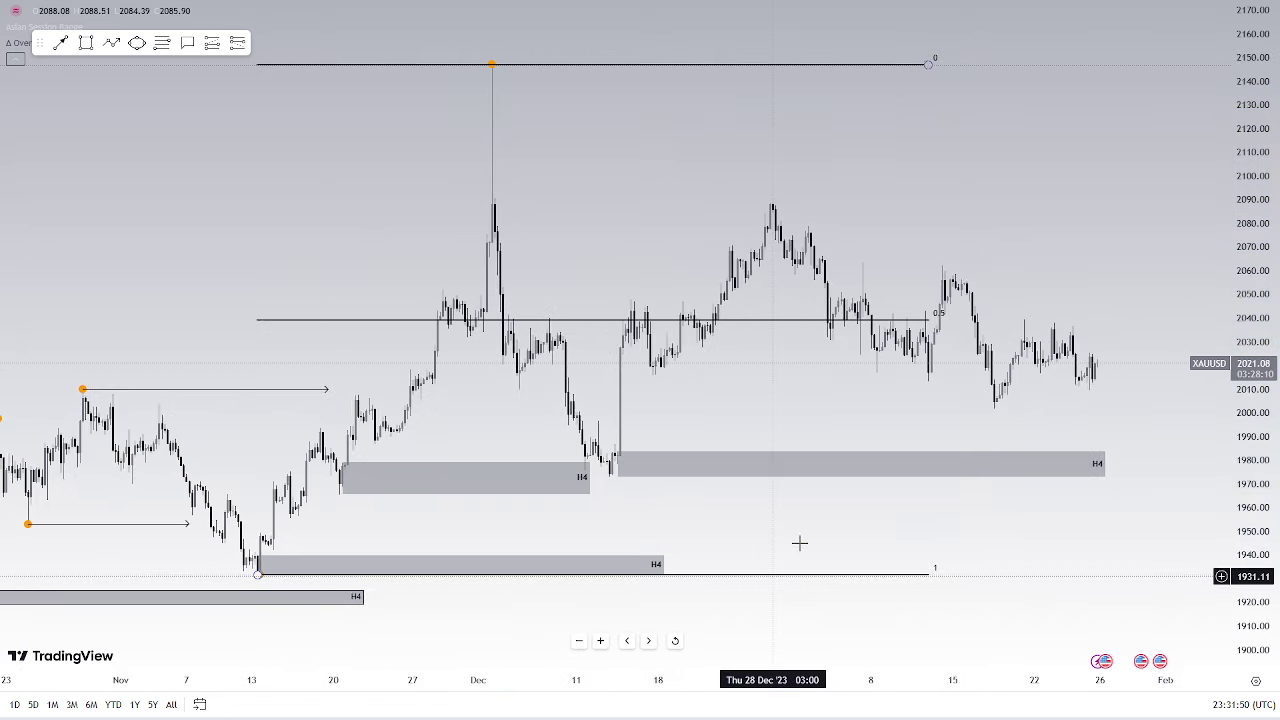
{"action": "left_click_drag", "start_coordinate": [771, 540], "coordinate": [745, 538]}
{"action": "left_click", "coordinate": [187, 42]}
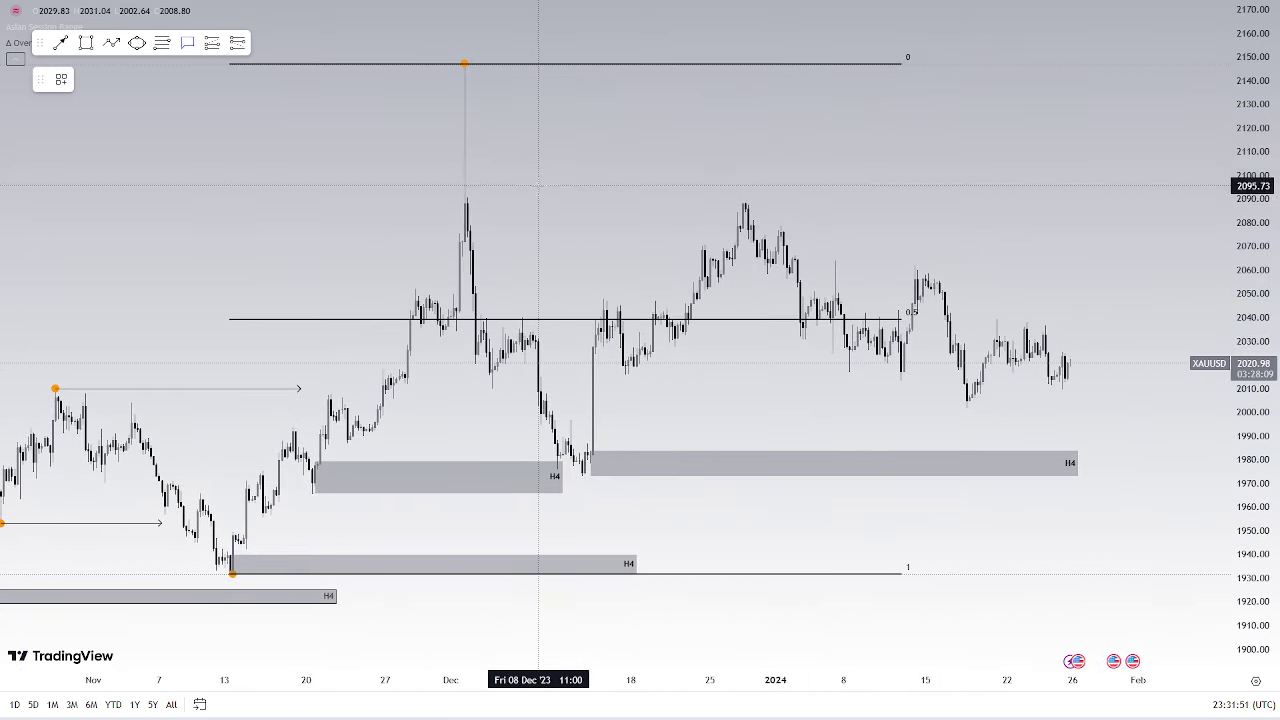
{"action": "left_click_drag", "start_coordinate": [538, 186], "coordinate": [682, 143]}
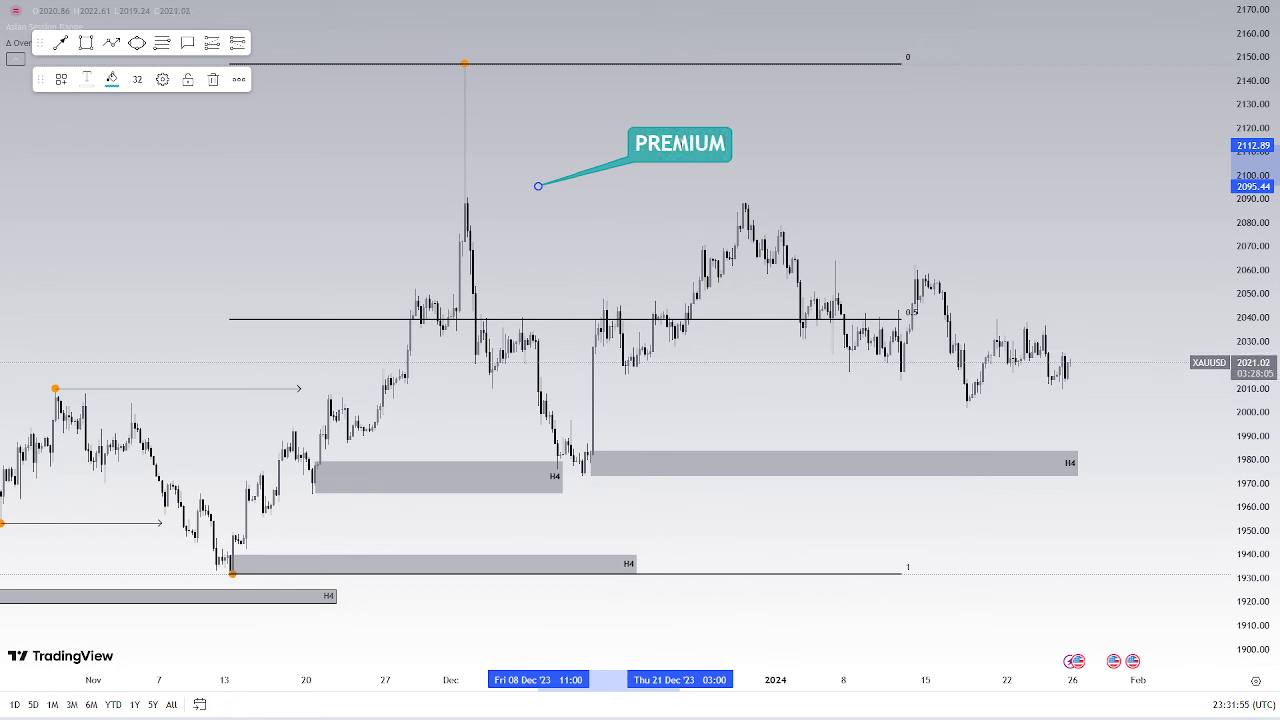
Add a callout reading DISCOUNT in the lower half of the retracement range, beneath the mid-December H4 zone
{"action": "left_click", "coordinate": [187, 42]}
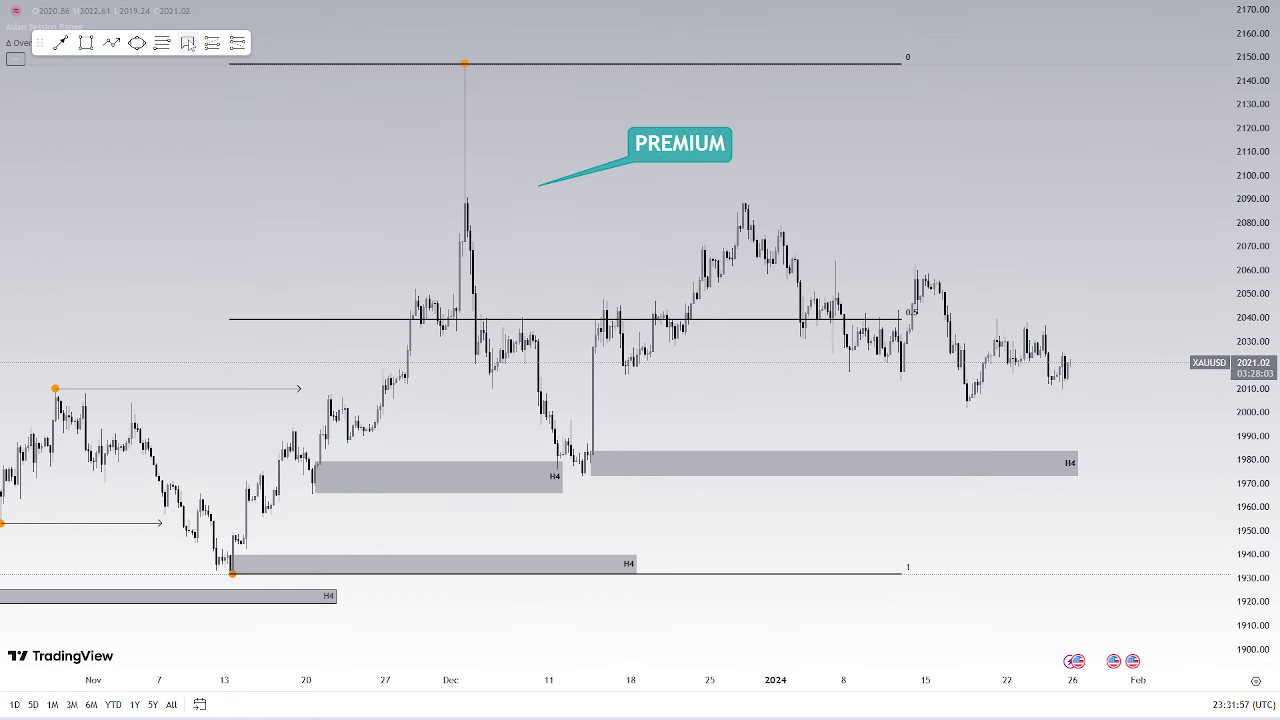
{"action": "left_click_drag", "start_coordinate": [573, 525], "coordinate": [710, 532]}
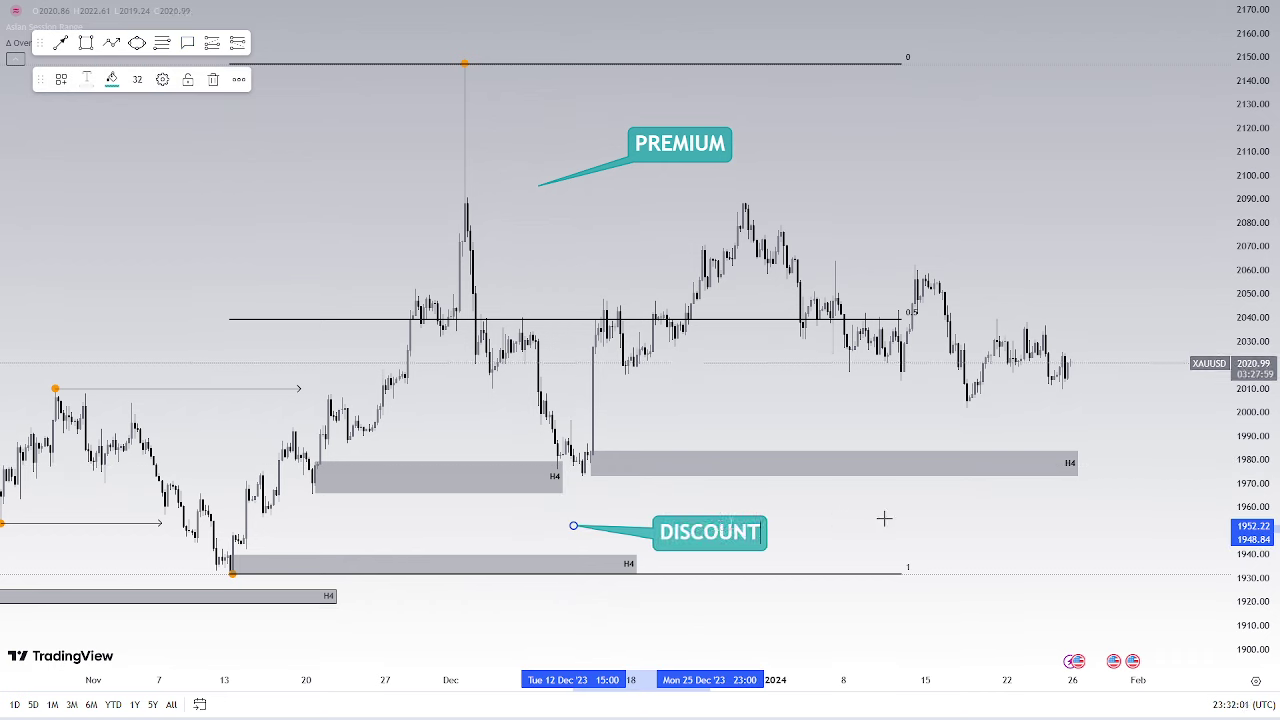
{"action": "left_click", "coordinate": [833, 519]}
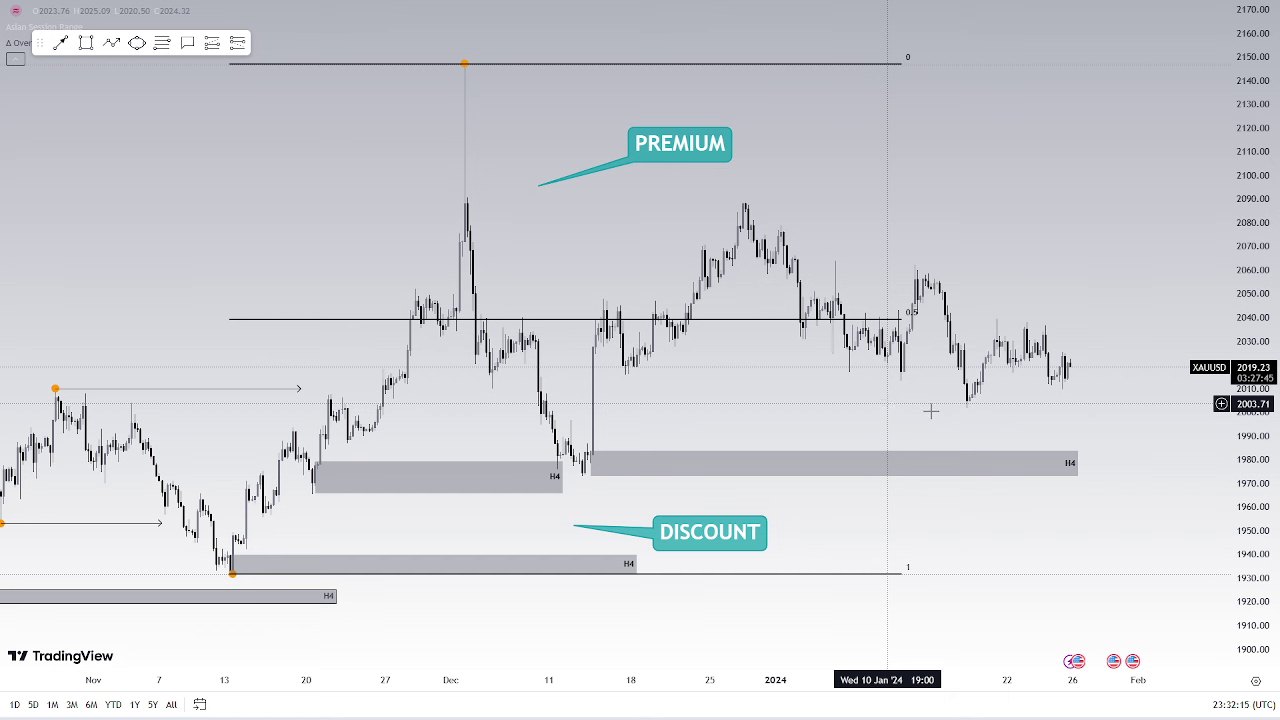
Delete the PREMIUM callout and reposition the DISCOUNT callout so that it points into the mid-December H4 zone
{"action": "left_click", "coordinate": [712, 150]}
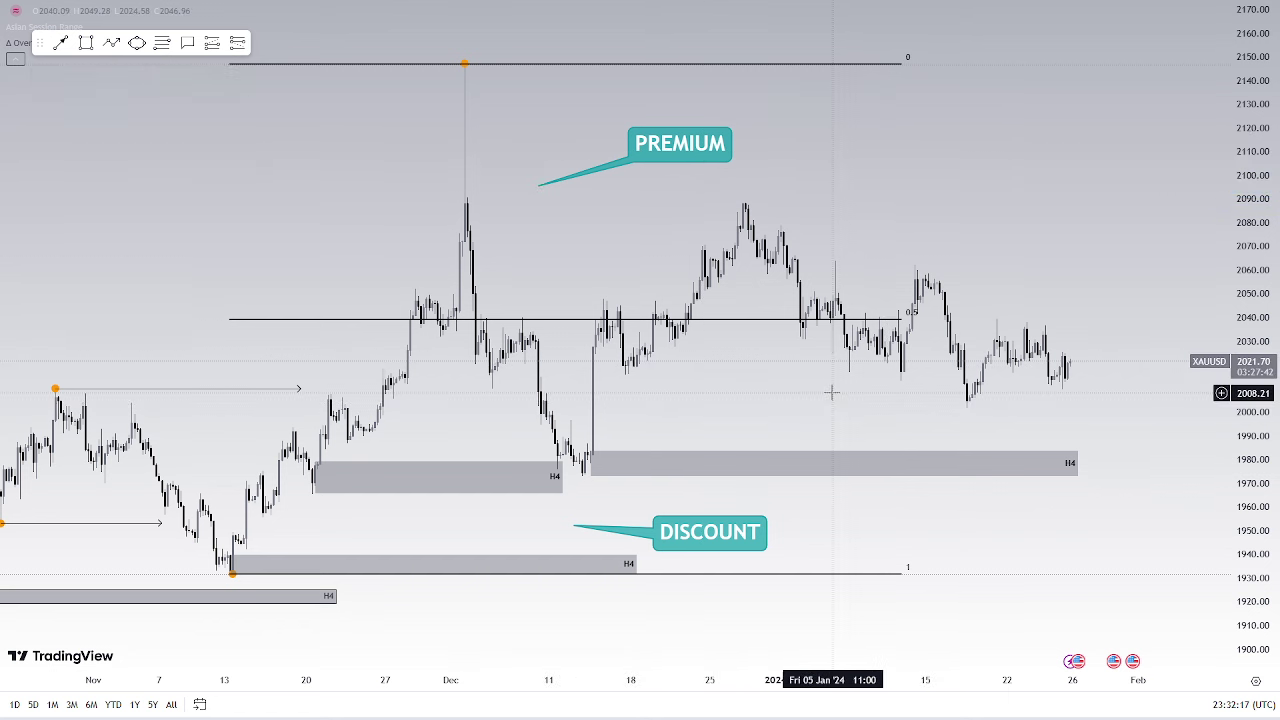
{"action": "key", "text": "Delete"}
{"action": "left_click_drag", "start_coordinate": [1257, 513], "coordinate": [1257, 489]}
{"action": "left_click_drag", "start_coordinate": [994, 687], "coordinate": [1024, 686]}
{"action": "left_click_drag", "start_coordinate": [1020, 590], "coordinate": [757, 528]}
{"action": "left_click_drag", "start_coordinate": [529, 530], "coordinate": [526, 517]}
{"action": "left_click_drag", "start_coordinate": [351, 521], "coordinate": [591, 459]}
{"action": "left_click_drag", "start_coordinate": [525, 527], "coordinate": [519, 510]}
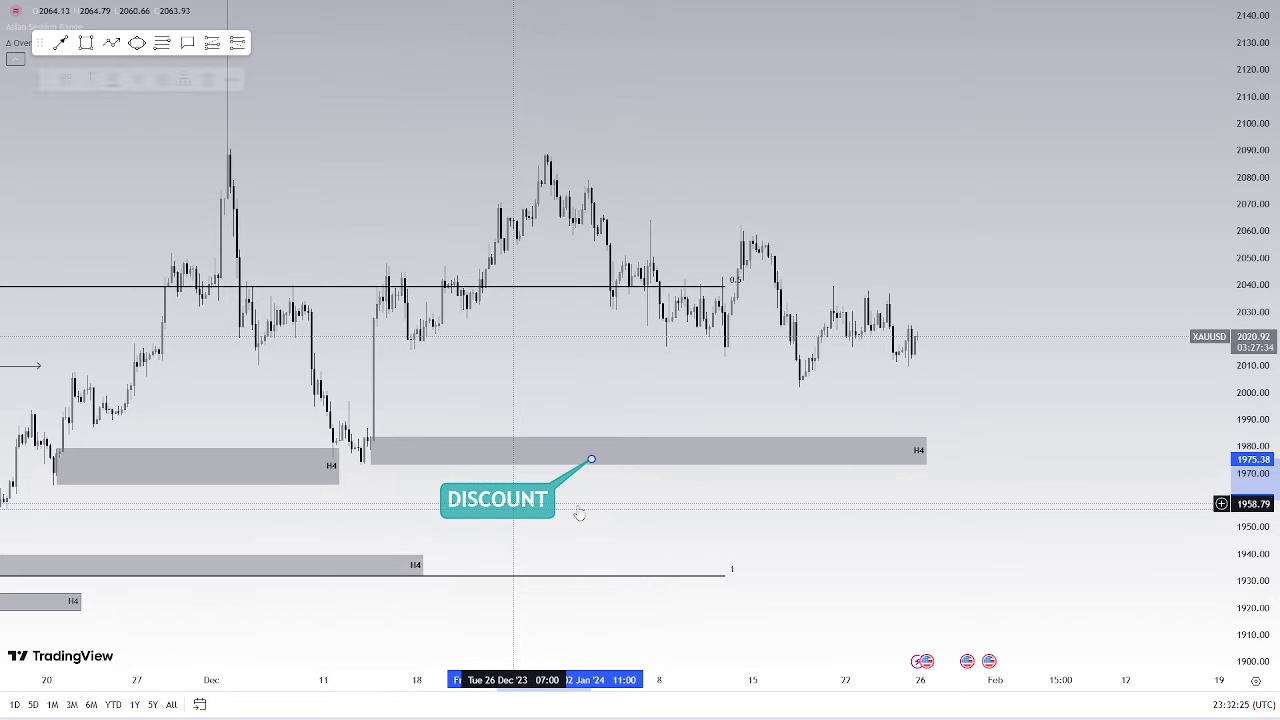
{"action": "left_click", "coordinate": [712, 513]}
Add a callout reading FAIR VALUE GAP that points to the large bullish candle rising from the mid-December H4 zone
{"action": "left_click_drag", "start_coordinate": [1245, 513], "coordinate": [1245, 473]}
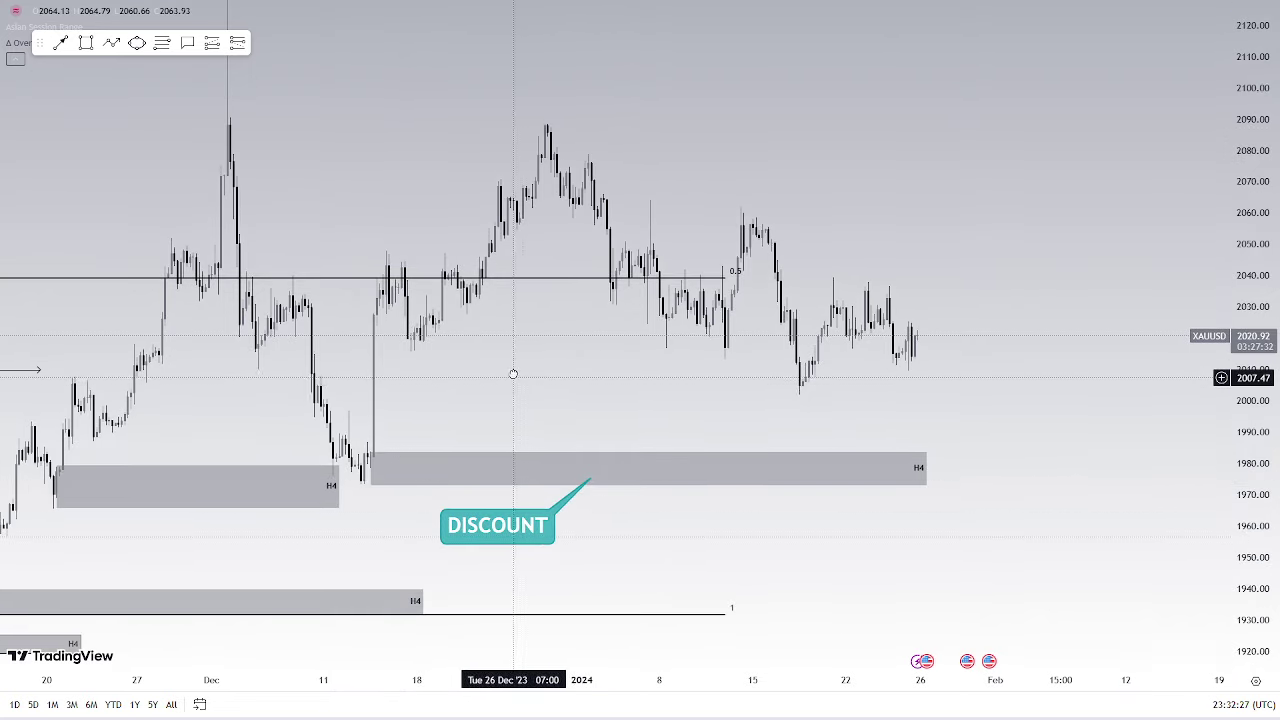
{"action": "left_click_drag", "start_coordinate": [576, 667], "coordinate": [349, 665]}
{"action": "left_click_drag", "start_coordinate": [574, 392], "coordinate": [994, 366]}
{"action": "left_click_drag", "start_coordinate": [1245, 466], "coordinate": [1245, 392]}
{"action": "left_click_drag", "start_coordinate": [814, 398], "coordinate": [794, 365]}
{"action": "left_click", "coordinate": [187, 45]}
{"action": "left_click_drag", "start_coordinate": [484, 313], "coordinate": [611, 355]}
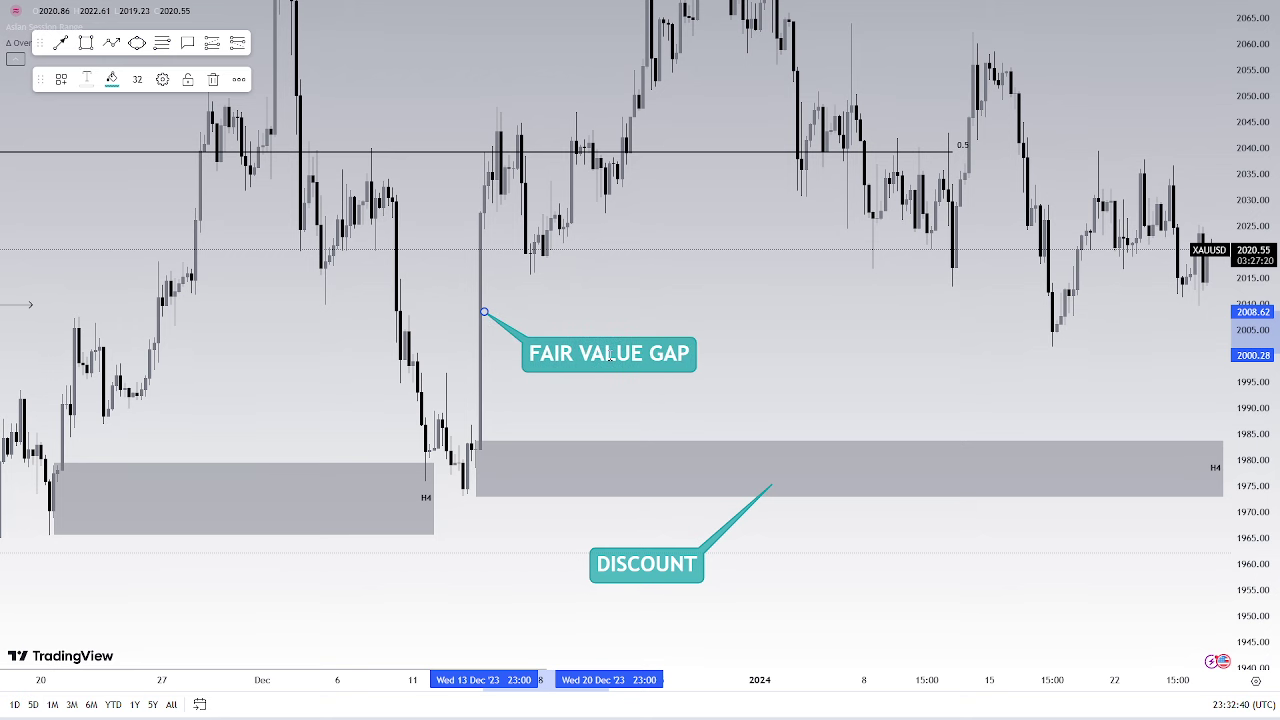
{"action": "left_click", "coordinate": [851, 352]}
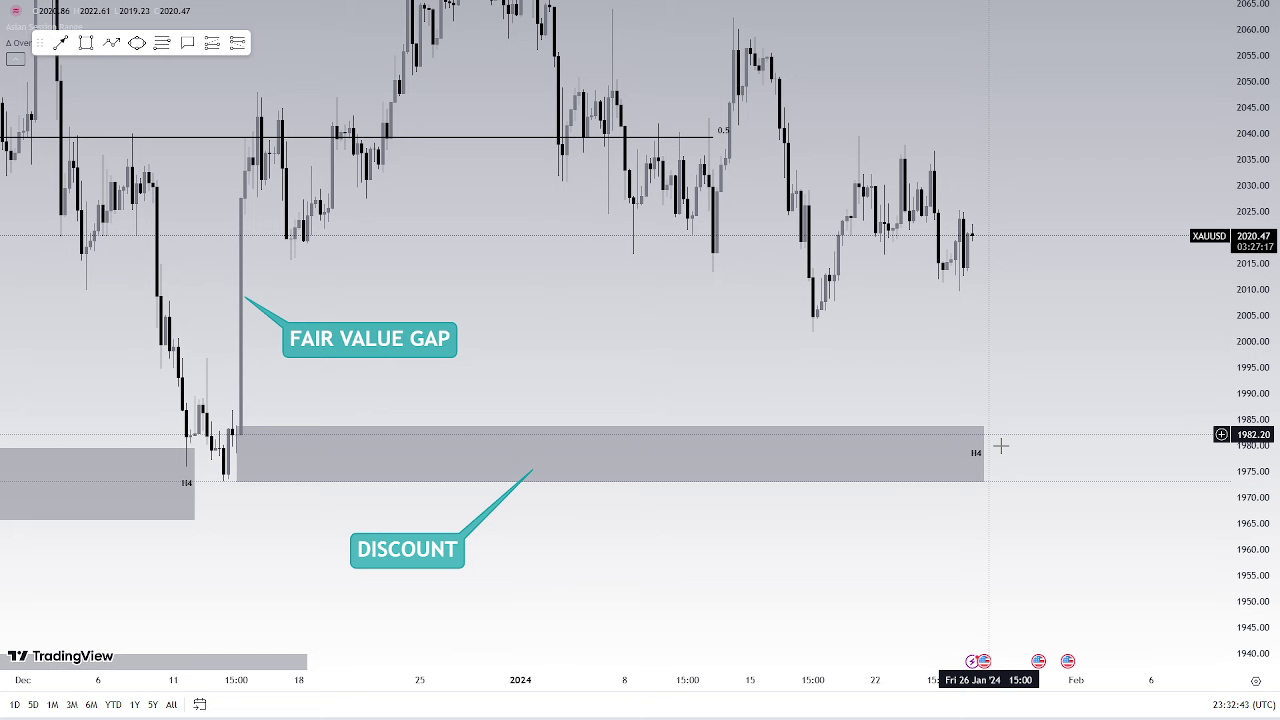
Extend the end of the mid-December H4 zone slightly further beyond the latest candle
{"action": "left_click_drag", "start_coordinate": [984, 454], "coordinate": [1001, 454]}
{"action": "left_click", "coordinate": [820, 343]}
{"action": "left_click_drag", "start_coordinate": [548, 304], "coordinate": [511, 309]}
Draw a path arrow from the latest price down into the H4 zone, delete it, and leave full screen
{"action": "left_click", "coordinate": [112, 43]}
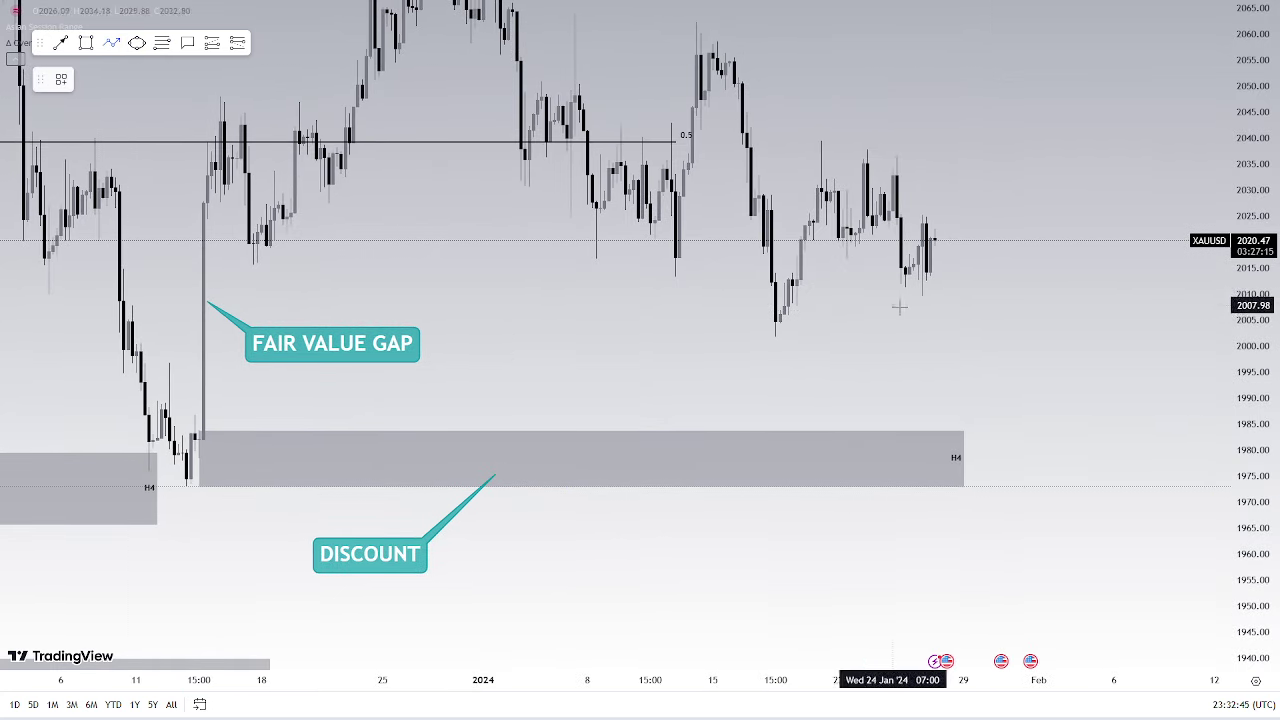
{"action": "left_click", "coordinate": [983, 443]}
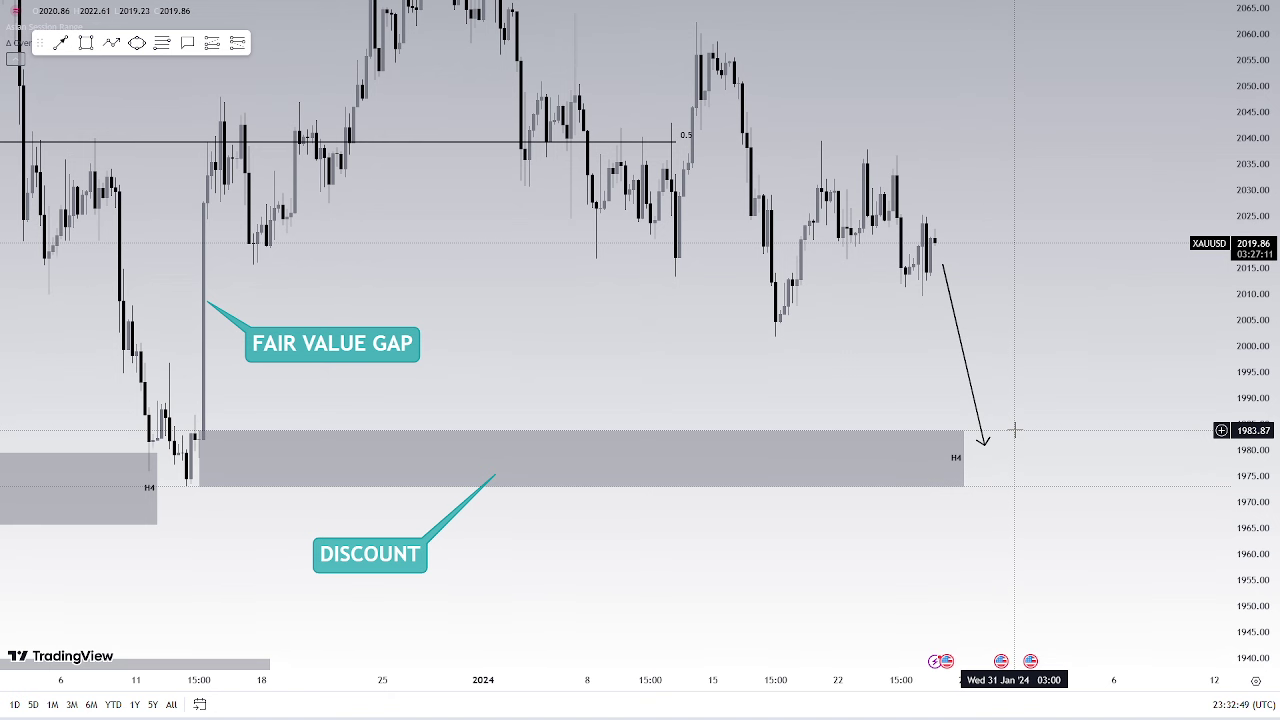
{"action": "left_click", "coordinate": [985, 444]}
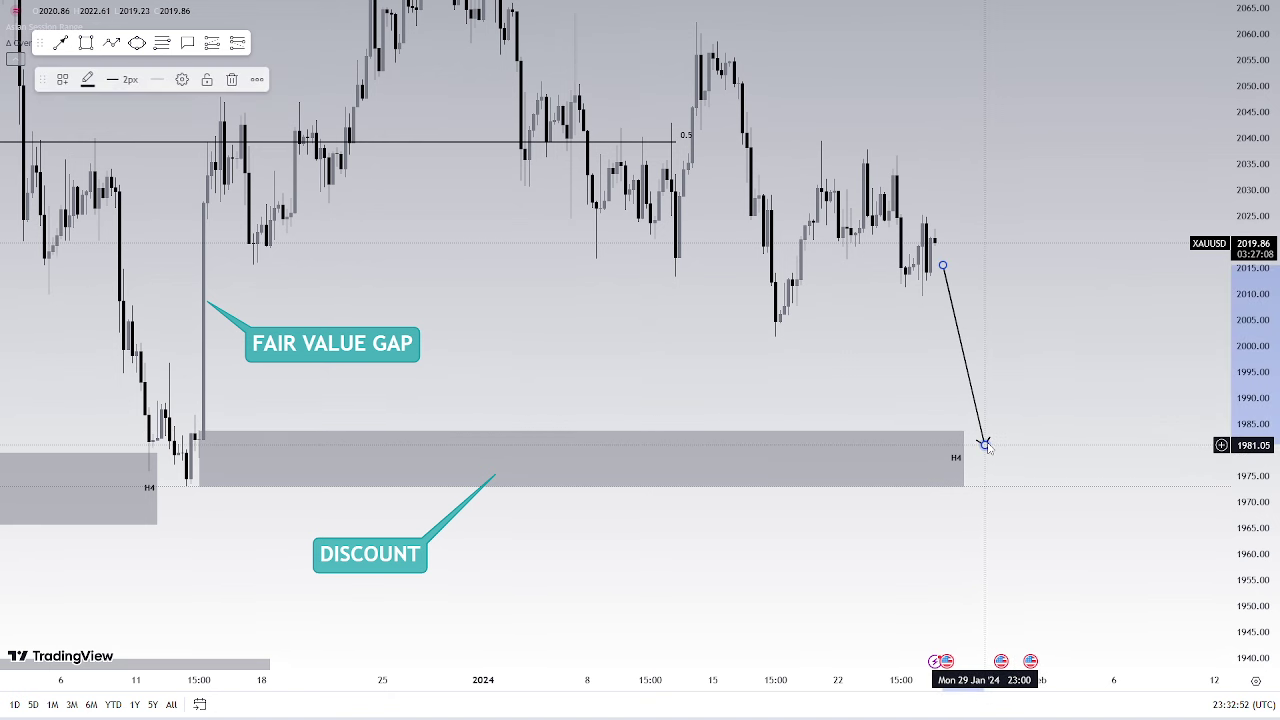
{"action": "key", "text": "Delete"}
{"action": "key", "text": "Escape"}
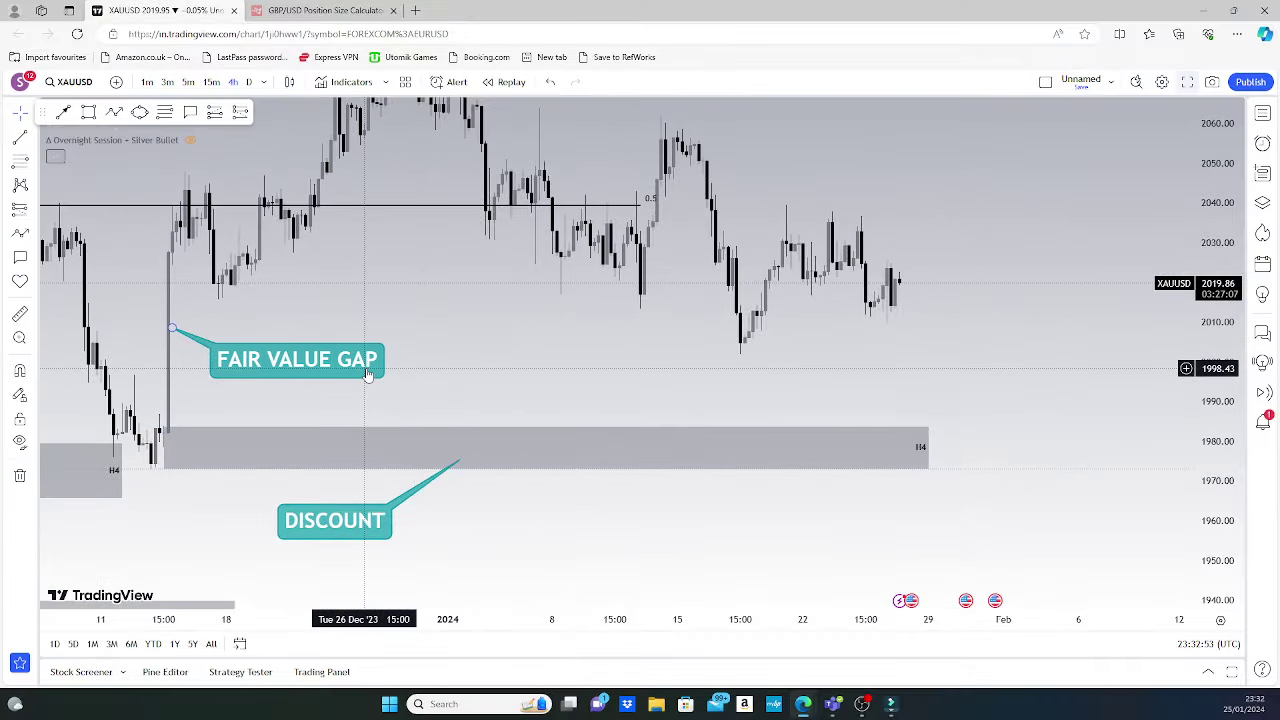
Delete the FAIR VALUE GAP and DISCOUNT callouts from the chart
{"action": "left_click", "coordinate": [364, 372]}
{"action": "key", "text": "Delete"}
{"action": "left_click", "coordinate": [353, 521]}
{"action": "key", "text": "Delete"}
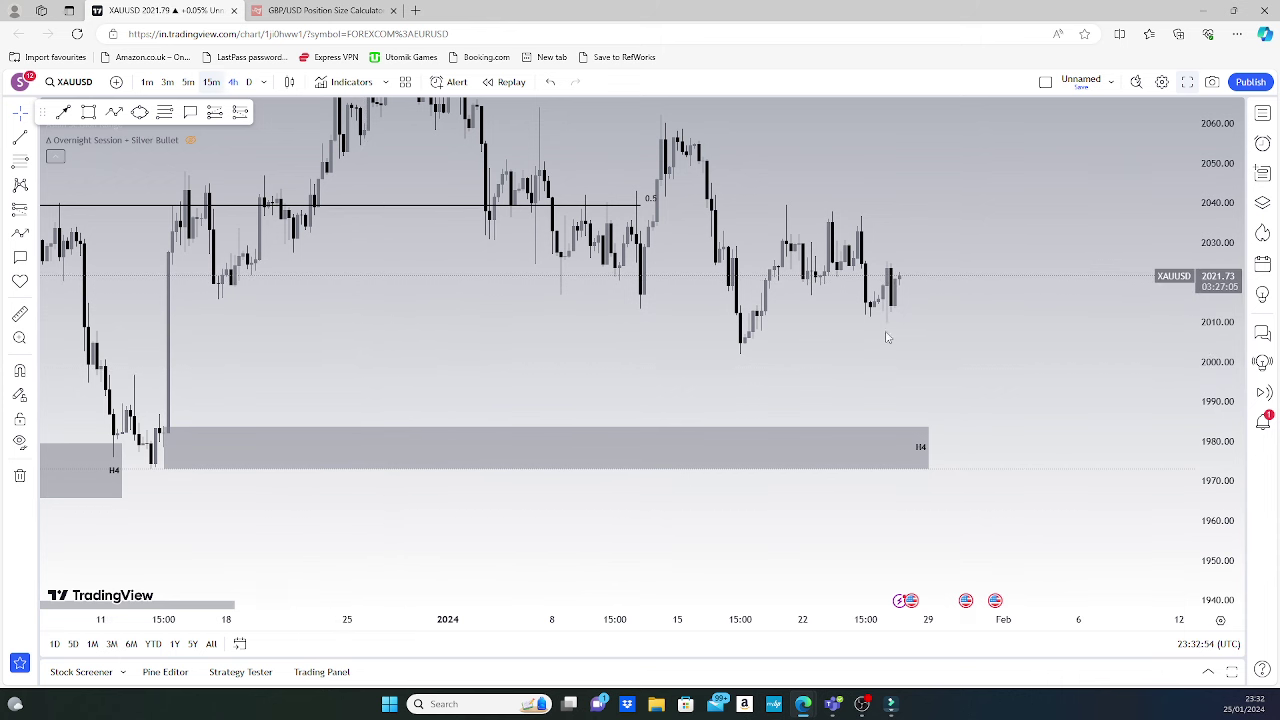
Display the gold chart on the 15-minute timeframe in full screen
{"action": "left_click_drag", "start_coordinate": [452, 619], "coordinate": [825, 619]}
{"action": "left_click_drag", "start_coordinate": [592, 374], "coordinate": [979, 392]}
{"action": "left_click", "coordinate": [1187, 82]}
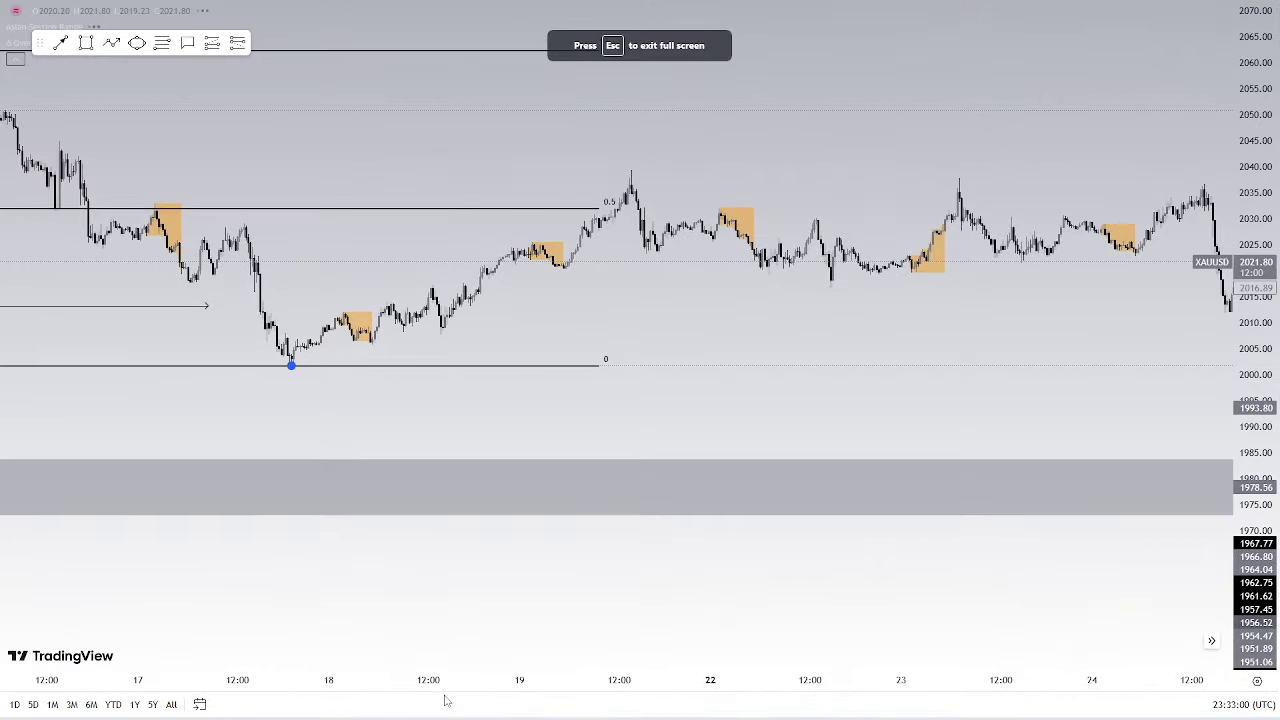
Review the 15-minute market structure from mid-January back to the swings of late December
{"action": "left_click_drag", "start_coordinate": [443, 686], "coordinate": [746, 686]}
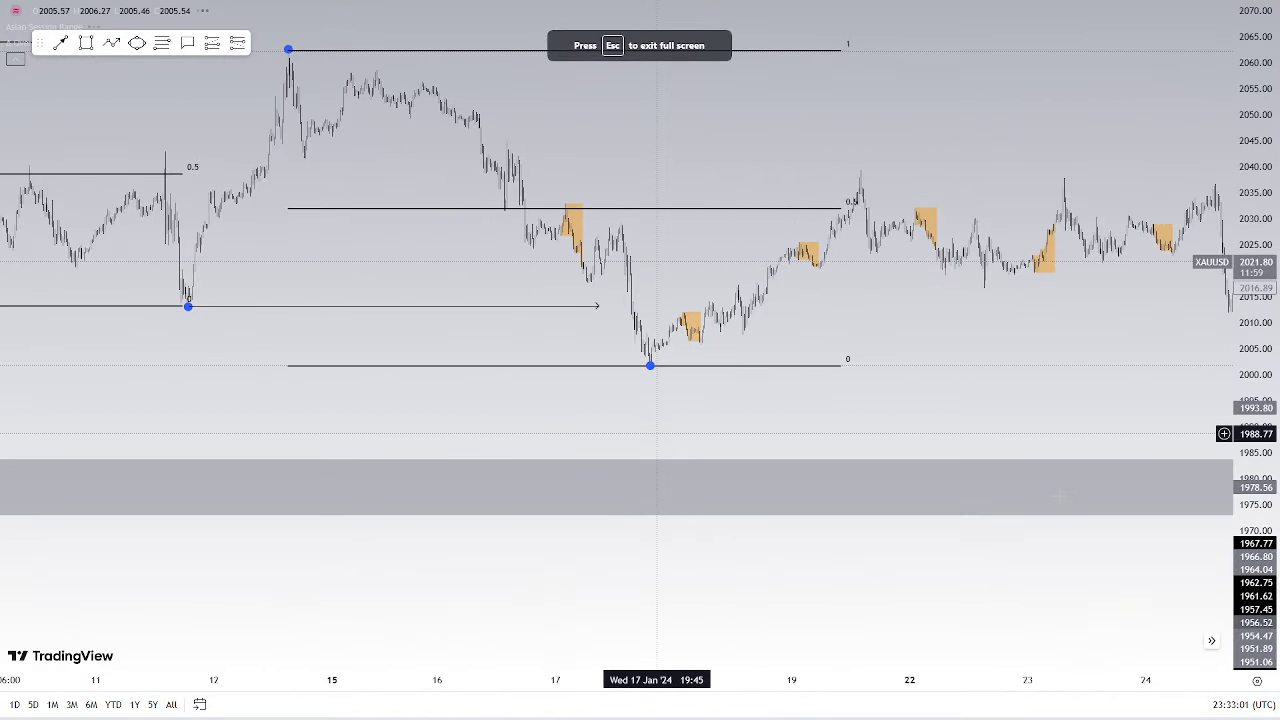
{"action": "left_click_drag", "start_coordinate": [438, 285], "coordinate": [1069, 409]}
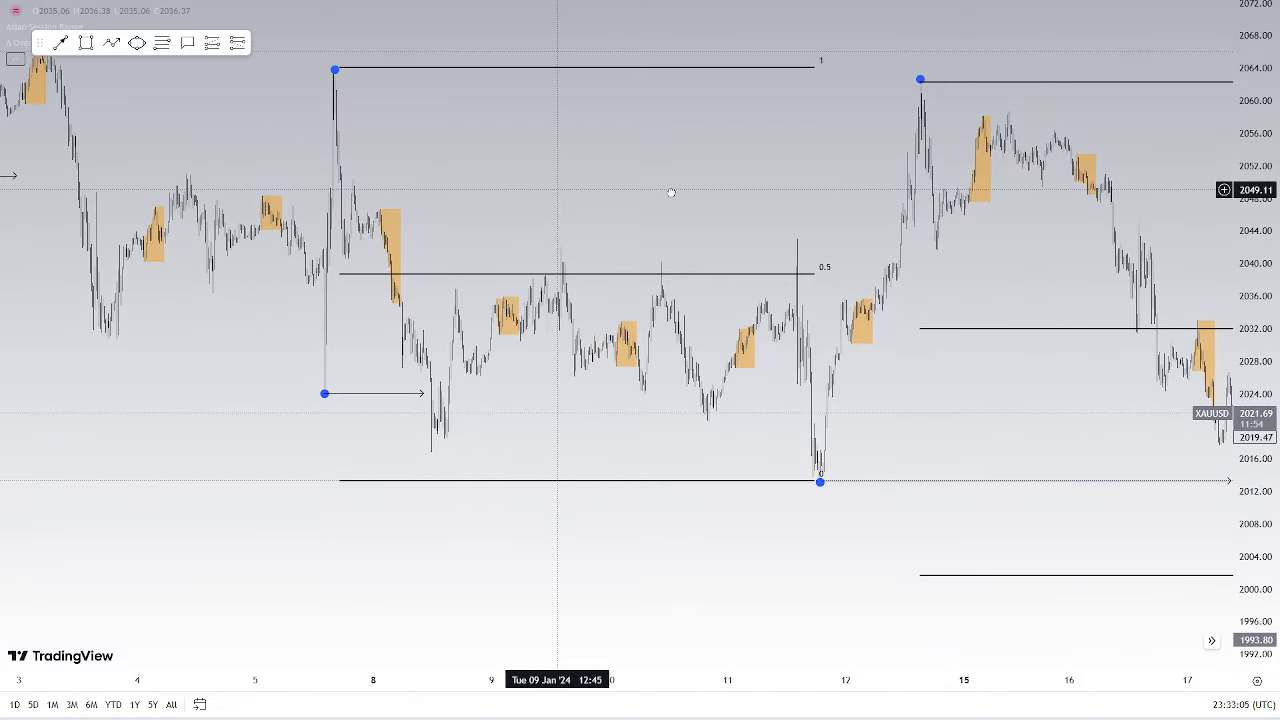
{"action": "left_click_drag", "start_coordinate": [543, 229], "coordinate": [1083, 229]}
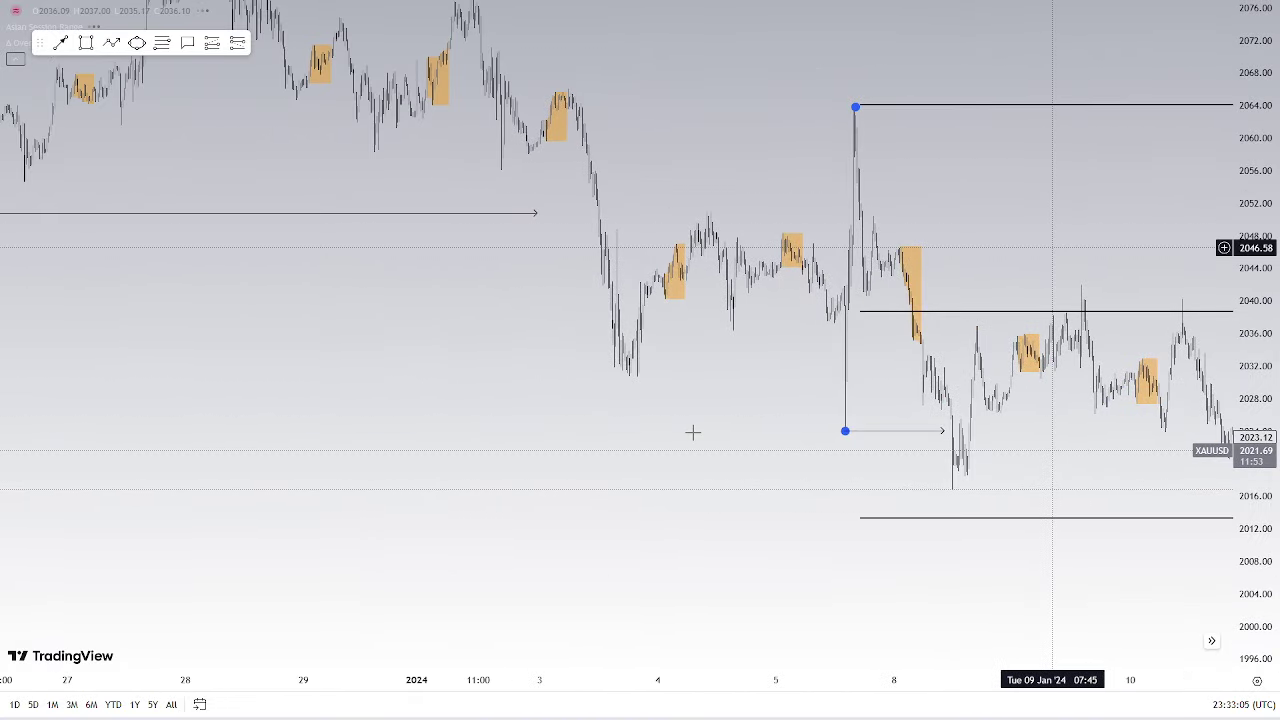
{"action": "left_click_drag", "start_coordinate": [752, 382], "coordinate": [977, 500]}
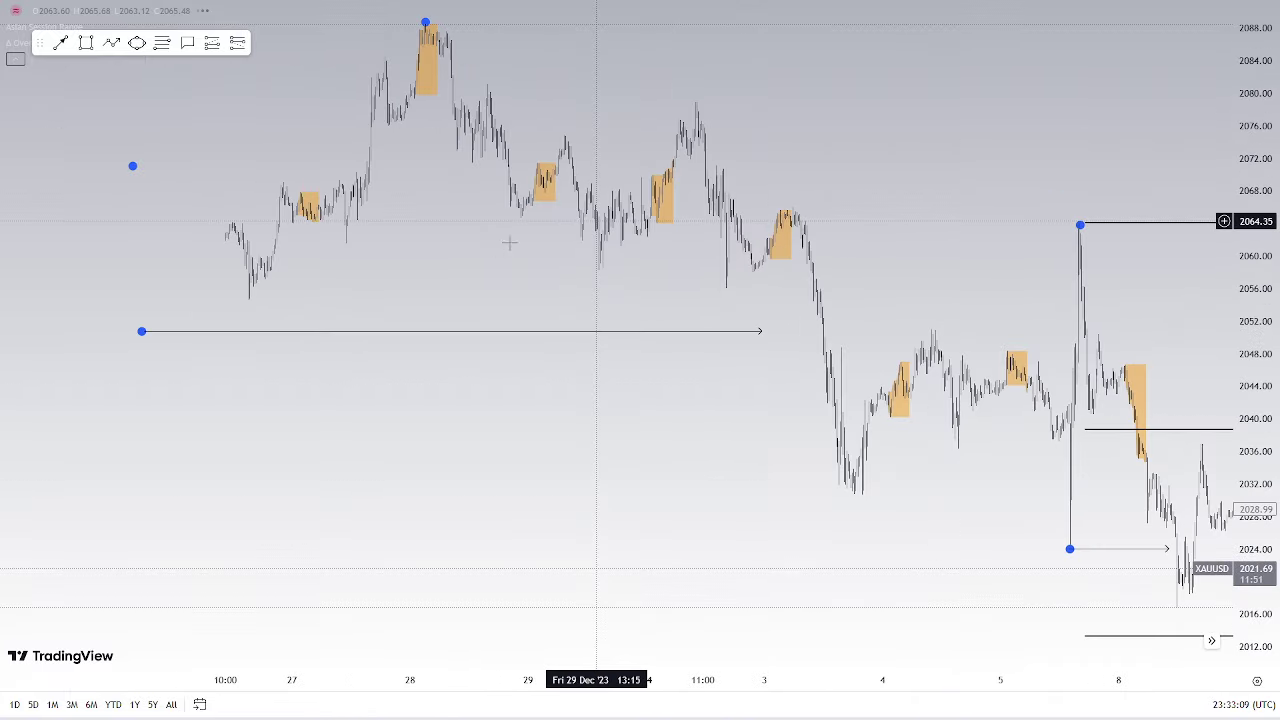
{"action": "left_click_drag", "start_coordinate": [496, 275], "coordinate": [782, 298]}
{"action": "scroll", "coordinate": [843, 311], "scroll_direction": "left", "scroll_amount": 2}
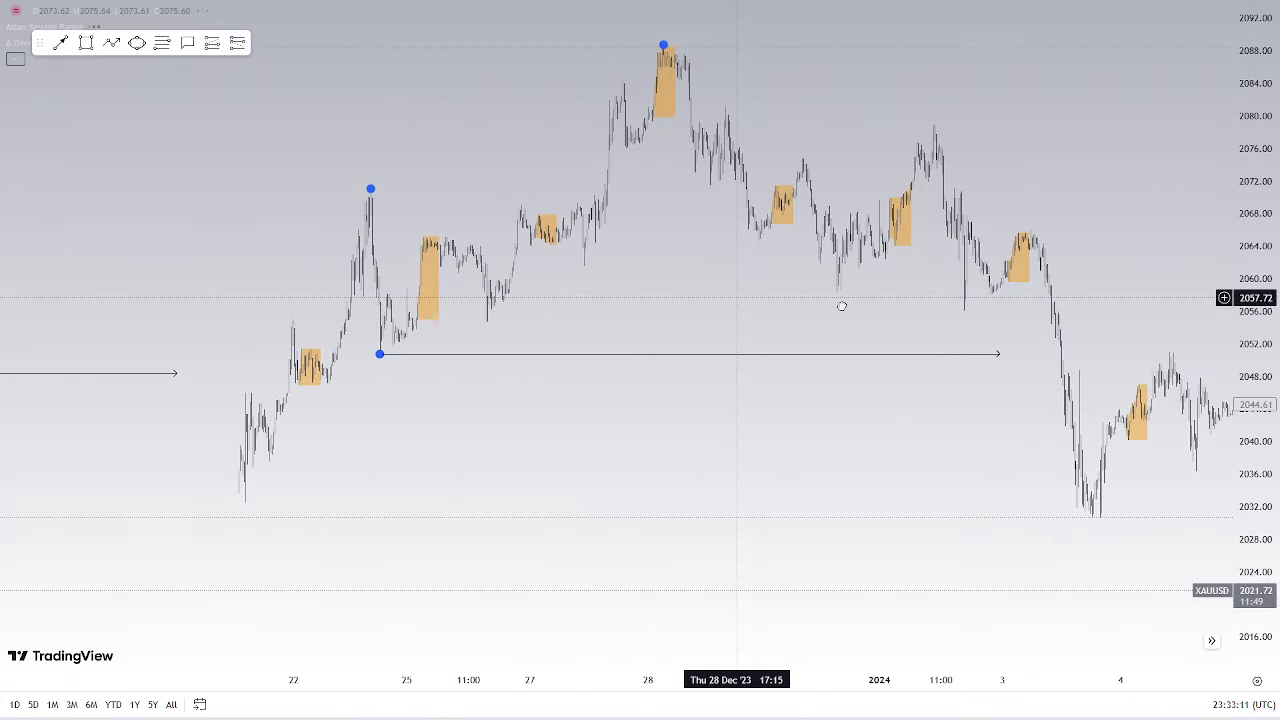
{"action": "left_click_drag", "start_coordinate": [742, 301], "coordinate": [459, 308]}
Trace a path from the 22 December high to its following low and up to the 28 December high, and undo it
{"action": "left_click", "coordinate": [111, 43]}
{"action": "left_click", "coordinate": [199, 206]}
{"action": "left_click_drag", "start_coordinate": [198, 206], "coordinate": [205, 316]}
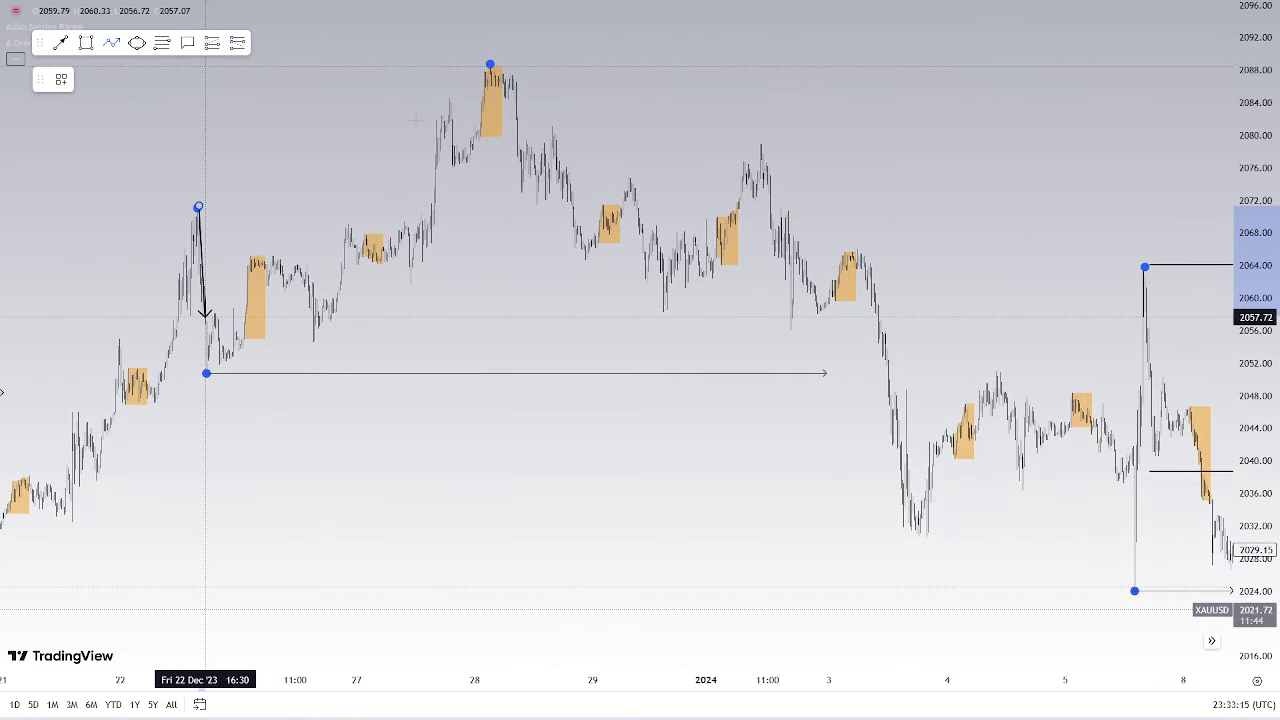
{"action": "left_click", "coordinate": [207, 373]}
{"action": "double_click", "coordinate": [489, 67]}
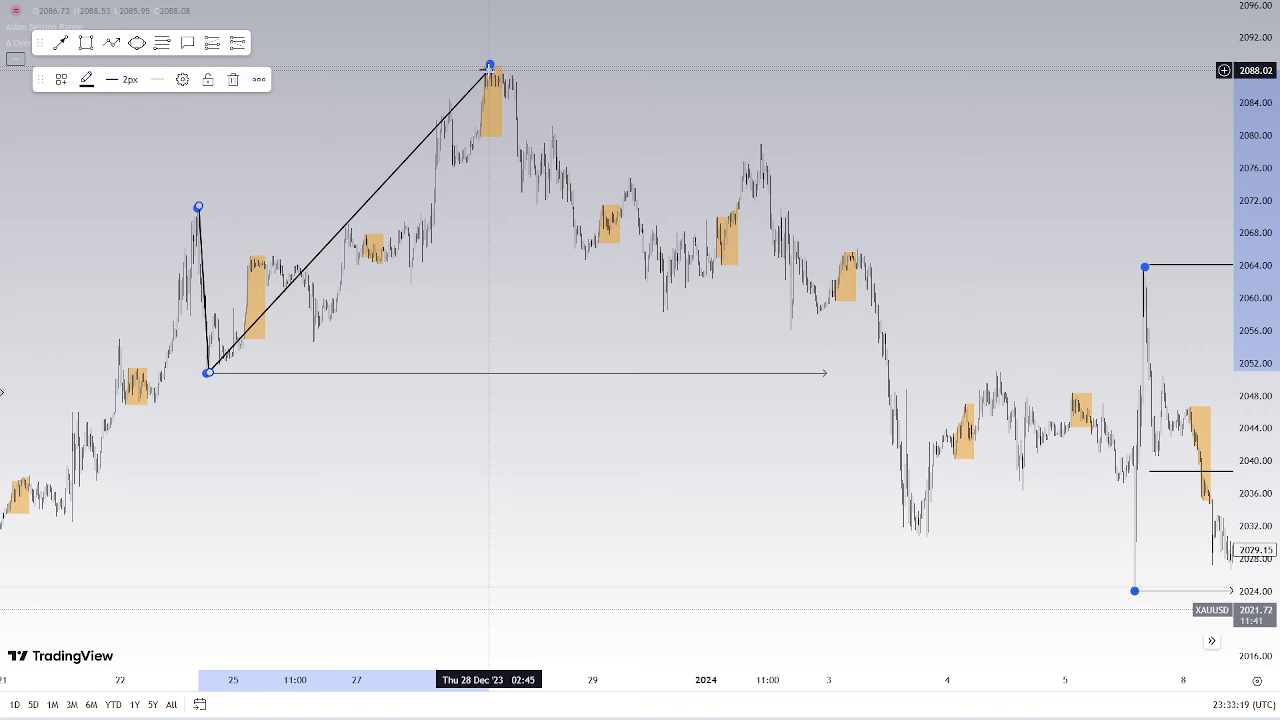
{"action": "left_click", "coordinate": [315, 122]}
{"action": "key", "text": "ctrl+z"}
Label the horizontal arrow at the 22 December swing low with the text BOS, aligned to the bottom
{"action": "left_click", "coordinate": [820, 373]}
{"action": "double_click", "coordinate": [820, 373]}
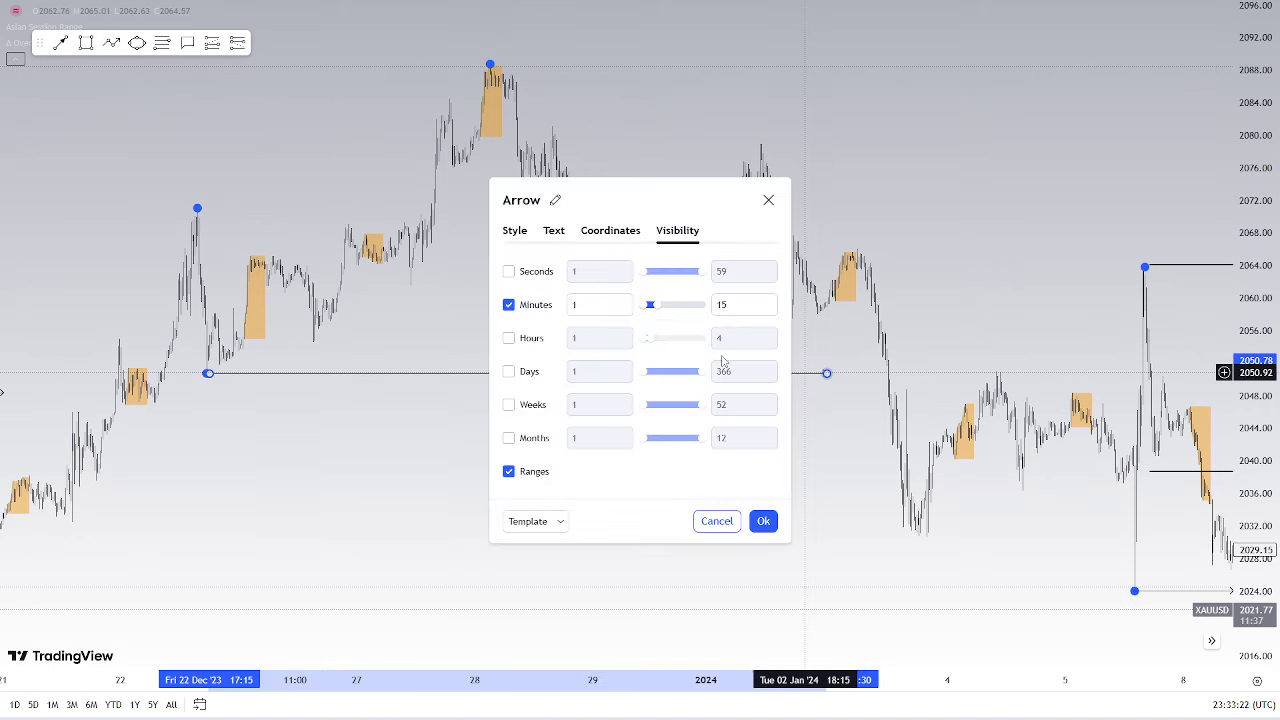
{"action": "left_click", "coordinate": [556, 232]}
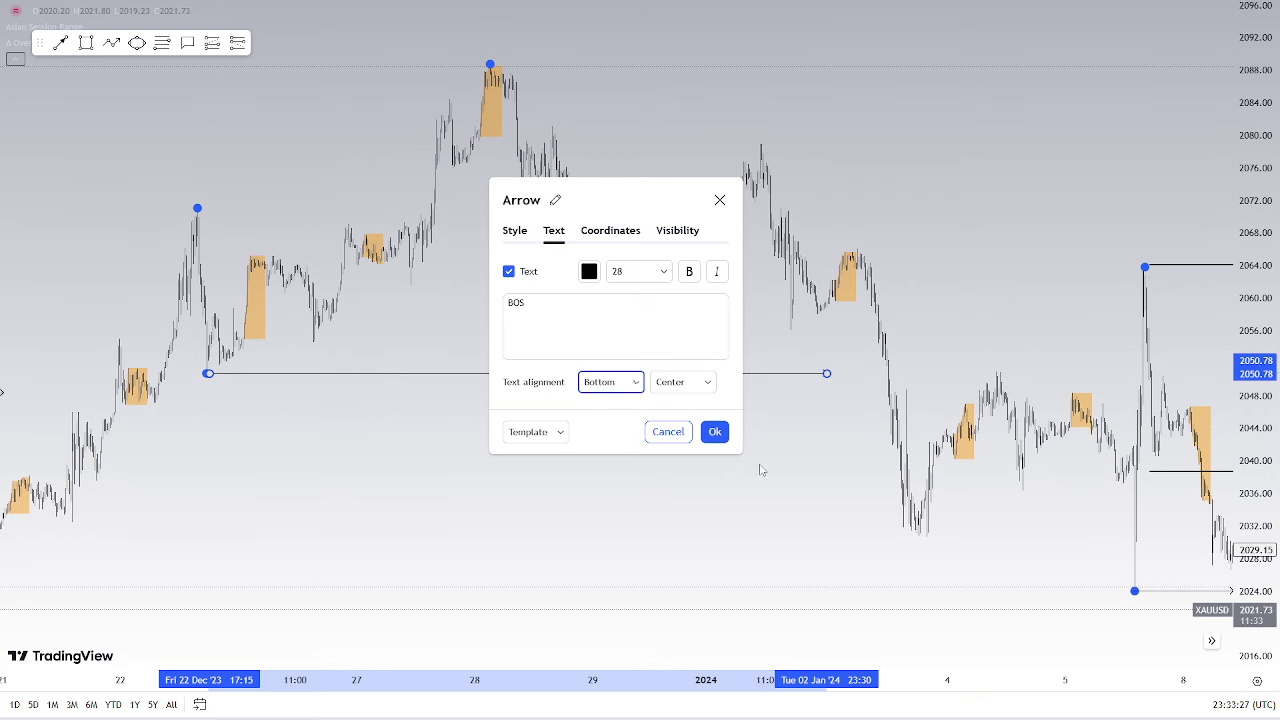
{"action": "left_click", "coordinate": [820, 482]}
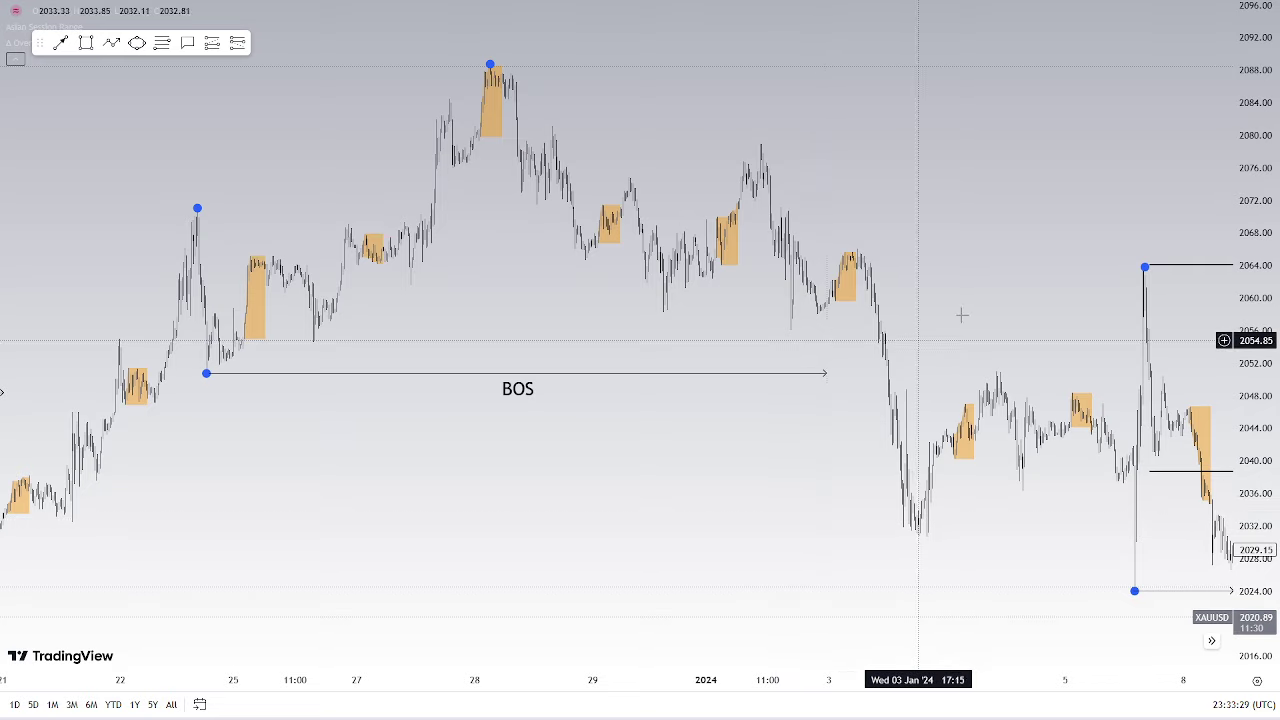
Review the 15-minute swings and retracement ranges from early January through to the latest candles
{"action": "scroll", "coordinate": [960, 317], "scroll_direction": "right", "scroll_amount": 5}
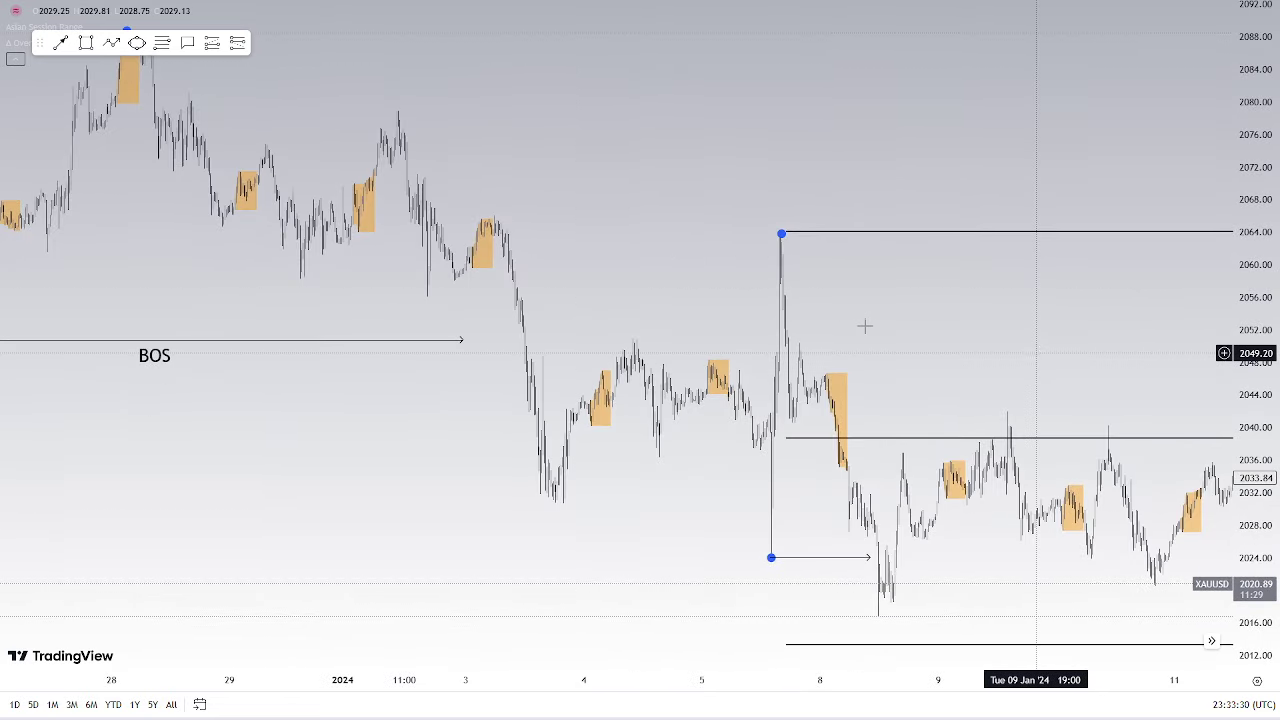
{"action": "scroll", "coordinate": [720, 294], "scroll_direction": "right", "scroll_amount": 5}
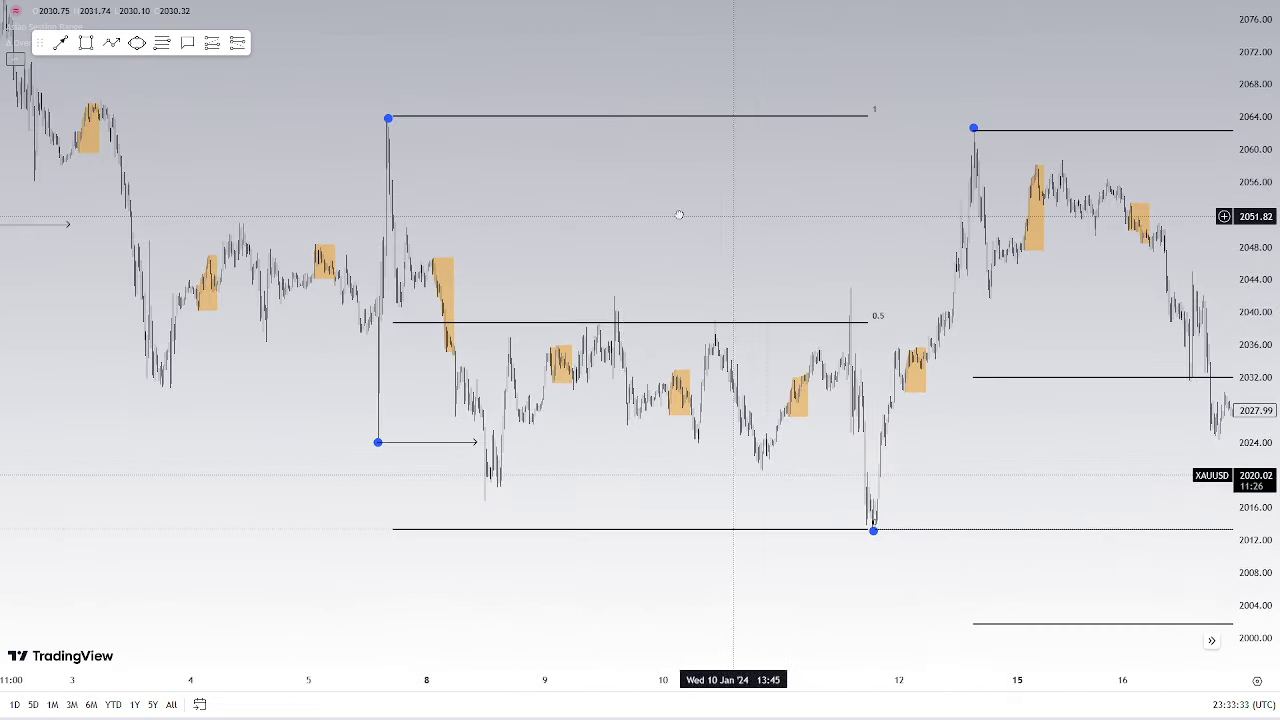
{"action": "left_click_drag", "start_coordinate": [716, 216], "coordinate": [503, 211]}
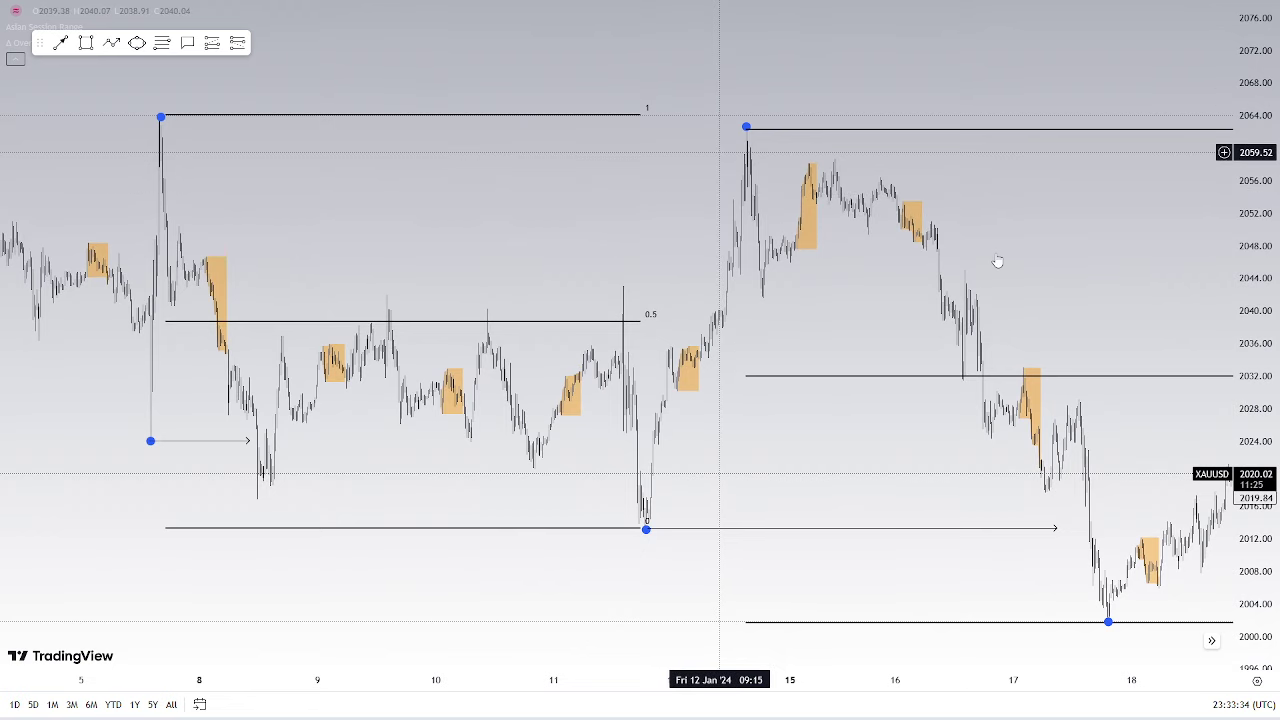
{"action": "scroll", "coordinate": [854, 265], "scroll_direction": "right", "scroll_amount": 3}
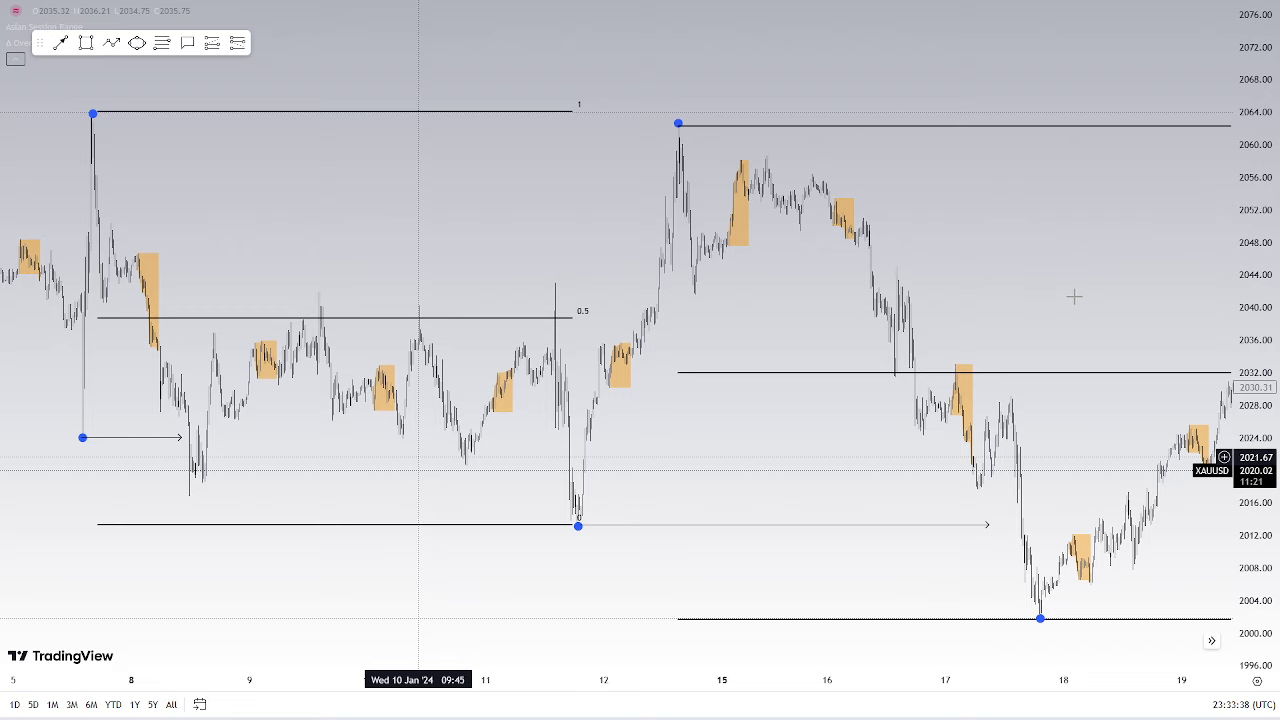
{"action": "left_click_drag", "start_coordinate": [1073, 293], "coordinate": [470, 282]}
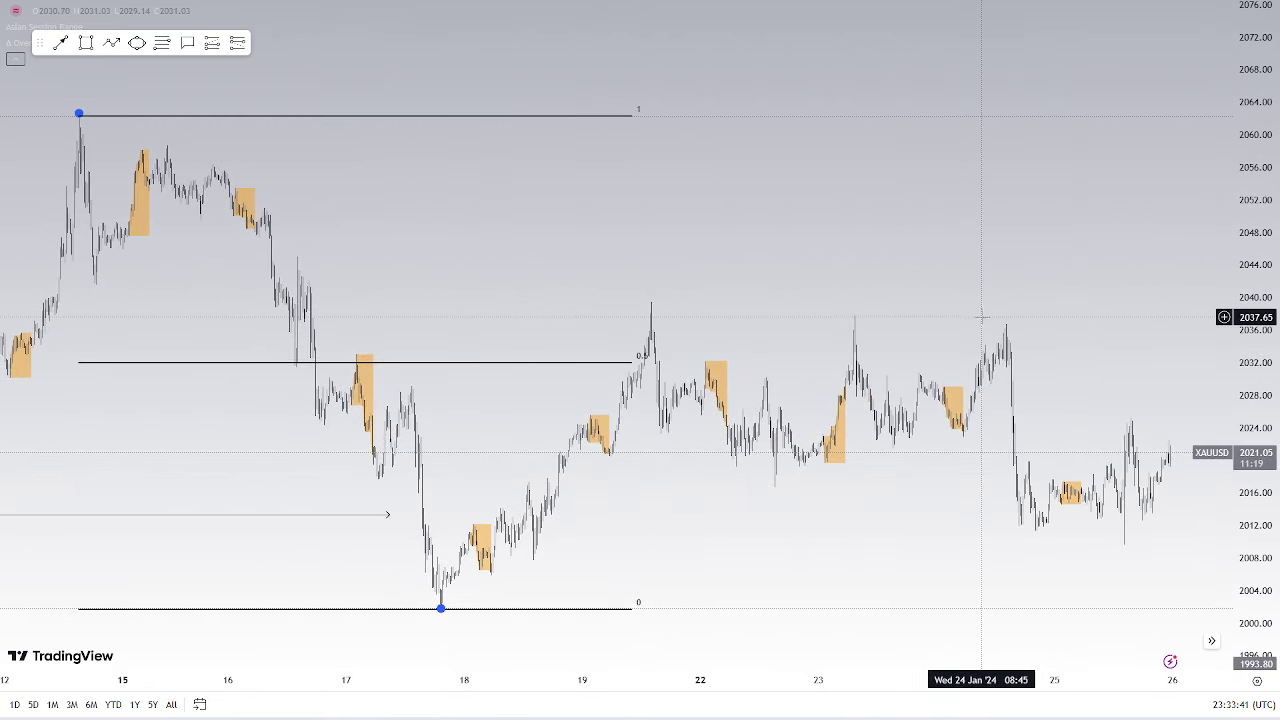
Return to the December BOS leg and examine the 15-minute swings between 22 December and 3 January
{"action": "left_click_drag", "start_coordinate": [502, 232], "coordinate": [1092, 241]}
{"action": "left_click_drag", "start_coordinate": [420, 188], "coordinate": [1157, 220]}
{"action": "left_click_drag", "start_coordinate": [651, 176], "coordinate": [768, 228]}
{"action": "scroll", "coordinate": [768, 228], "scroll_direction": "left", "scroll_amount": 10}
{"action": "scroll", "coordinate": [1130, 345], "scroll_direction": "left", "scroll_amount": 4}
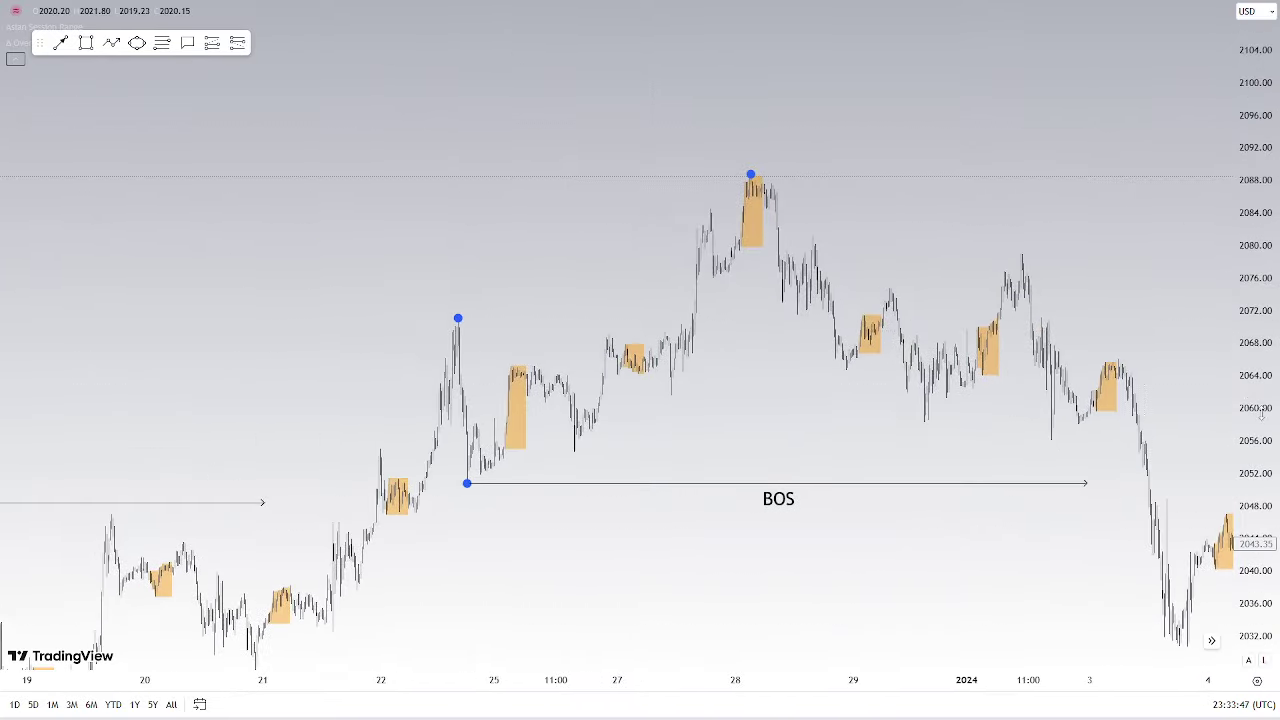
{"action": "left_click_drag", "start_coordinate": [1261, 414], "coordinate": [1258, 265]}
{"action": "scroll", "coordinate": [646, 648], "scroll_direction": "up", "scroll_amount": 5}
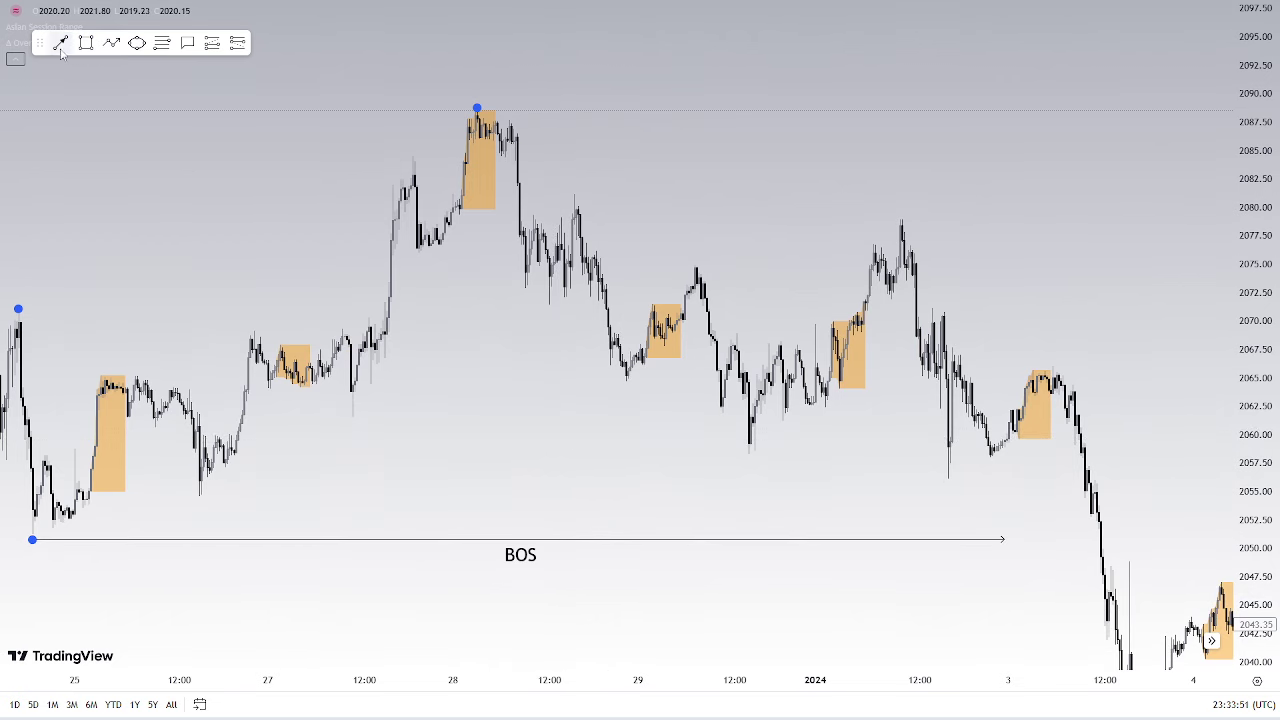
{"action": "left_click_drag", "start_coordinate": [41, 43], "coordinate": [56, 98]}
{"action": "left_click_drag", "start_coordinate": [515, 410], "coordinate": [634, 411]}
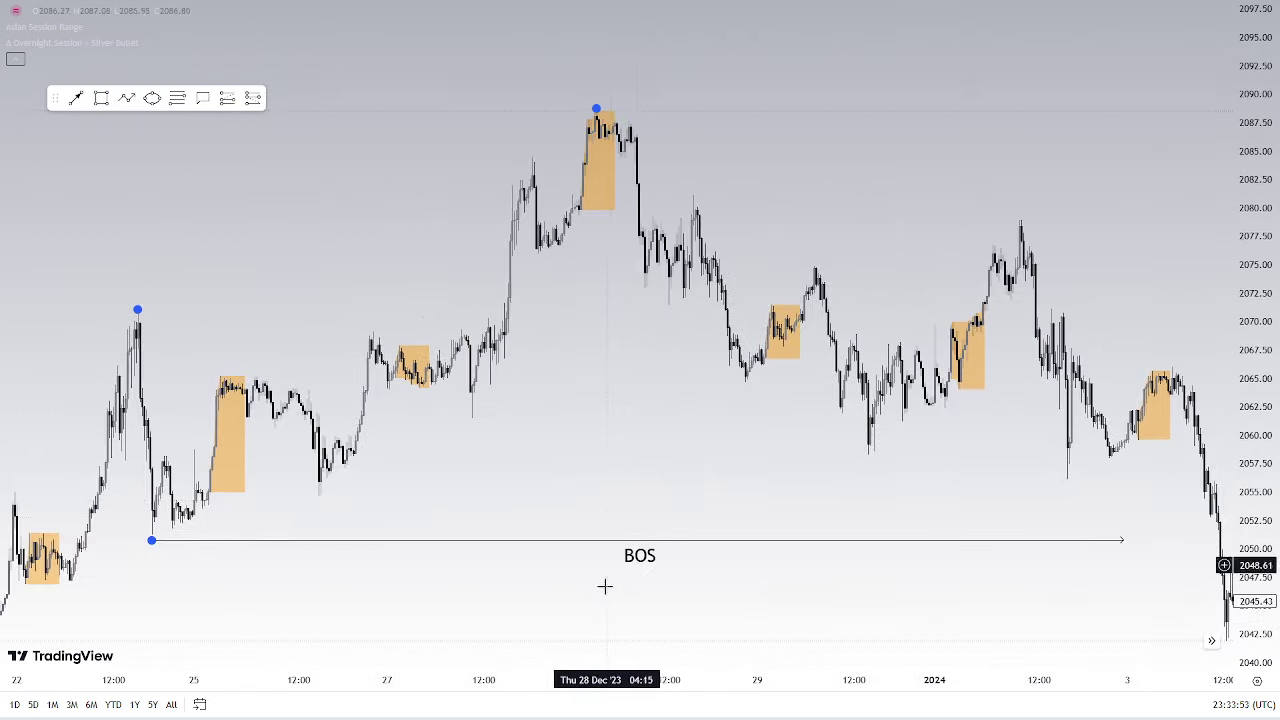
{"action": "left_click_drag", "start_coordinate": [651, 682], "coordinate": [443, 681]}
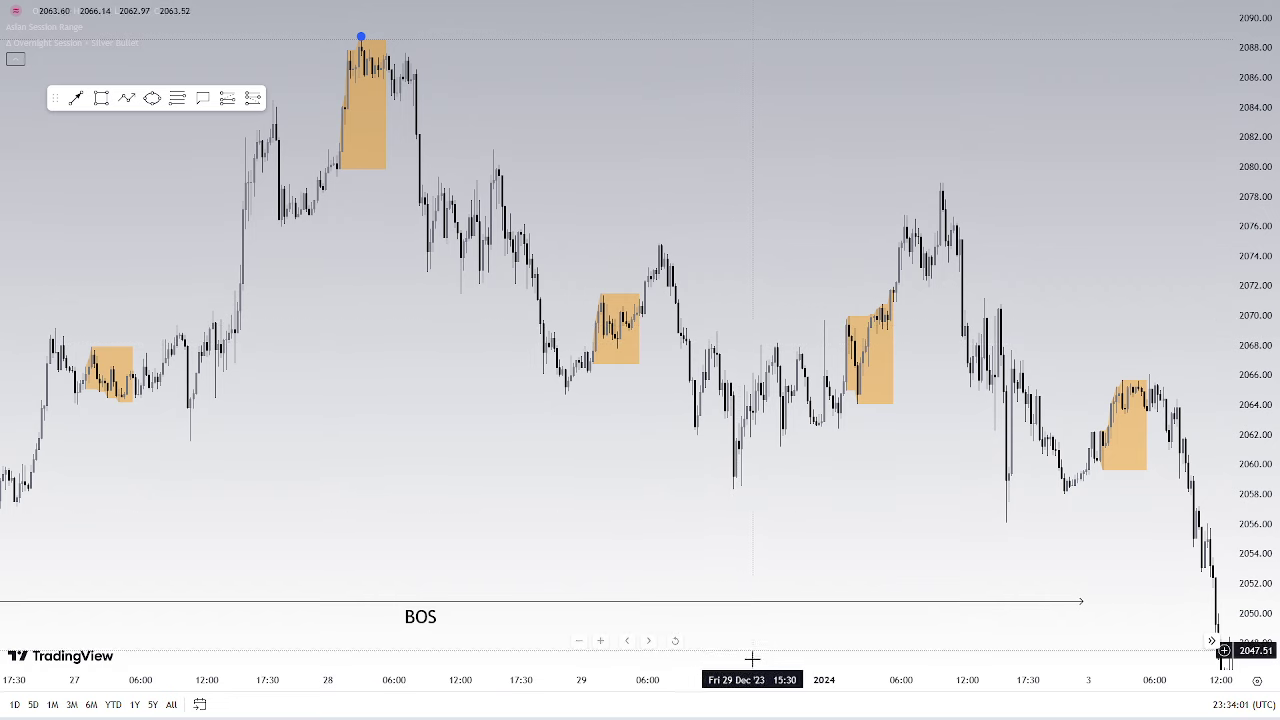
Examine the 29 December and 2 January Asian session boxes and the swing highs that follow them
{"action": "left_click_drag", "start_coordinate": [757, 682], "coordinate": [846, 360]}
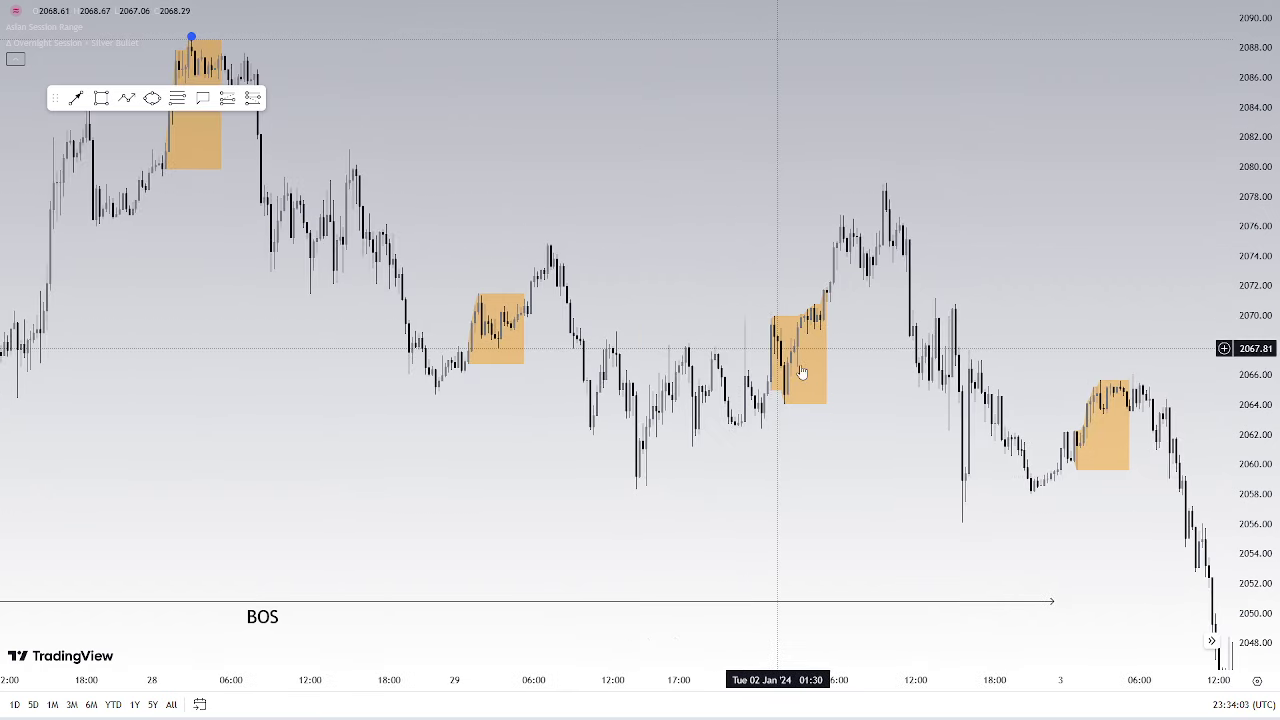
{"action": "left_click_drag", "start_coordinate": [1006, 309], "coordinate": [1044, 293]}
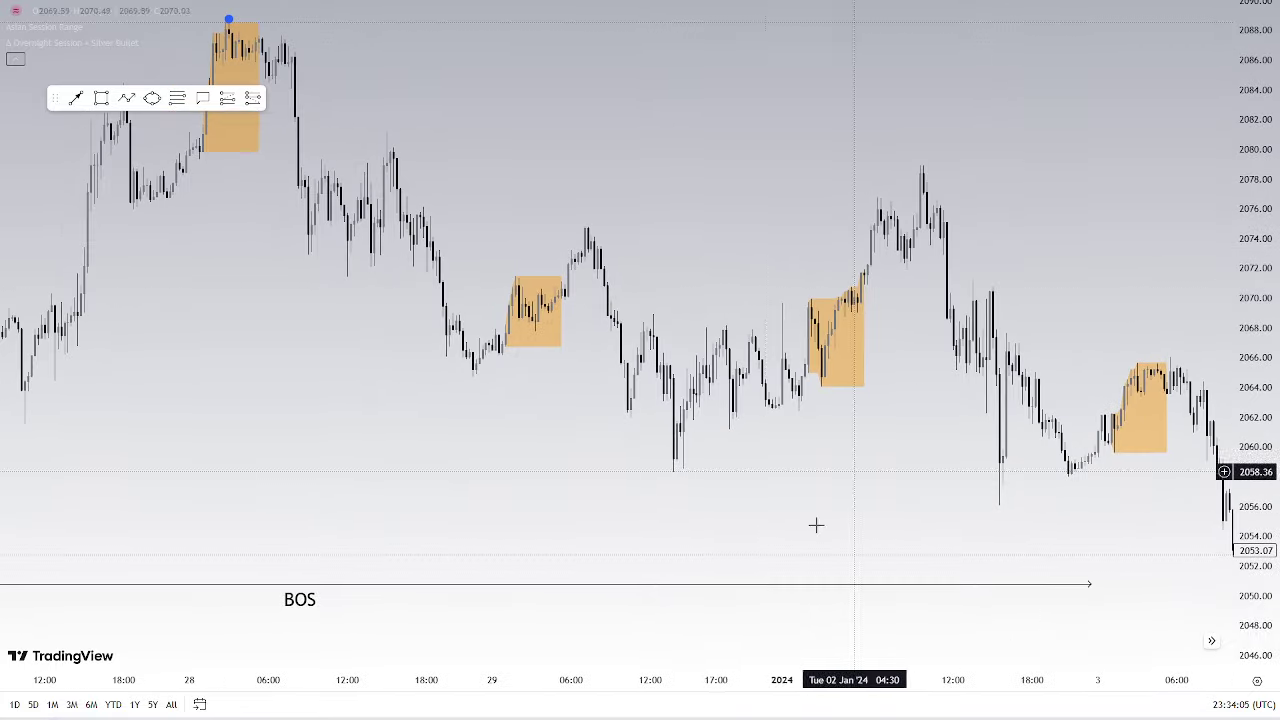
{"action": "left_click_drag", "start_coordinate": [748, 678], "coordinate": [800, 540]}
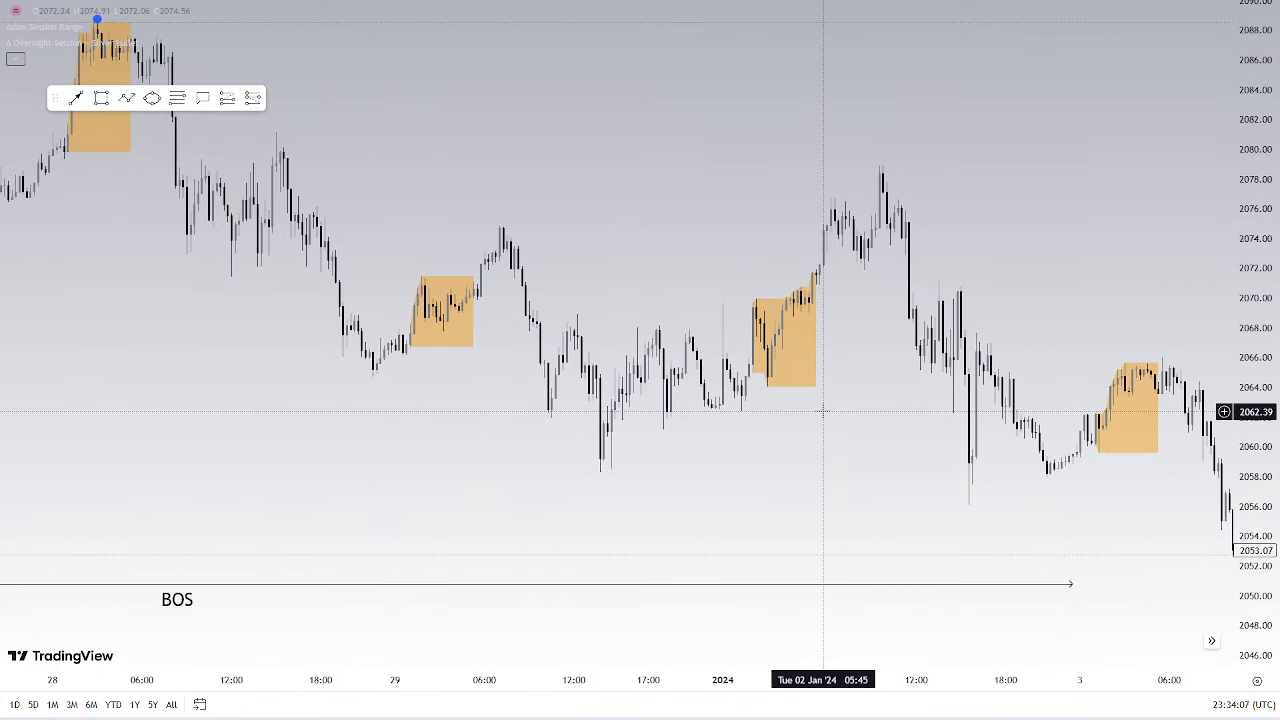
{"action": "left_click_drag", "start_coordinate": [912, 420], "coordinate": [1073, 436]}
{"action": "left_click_drag", "start_coordinate": [1250, 459], "coordinate": [1246, 328]}
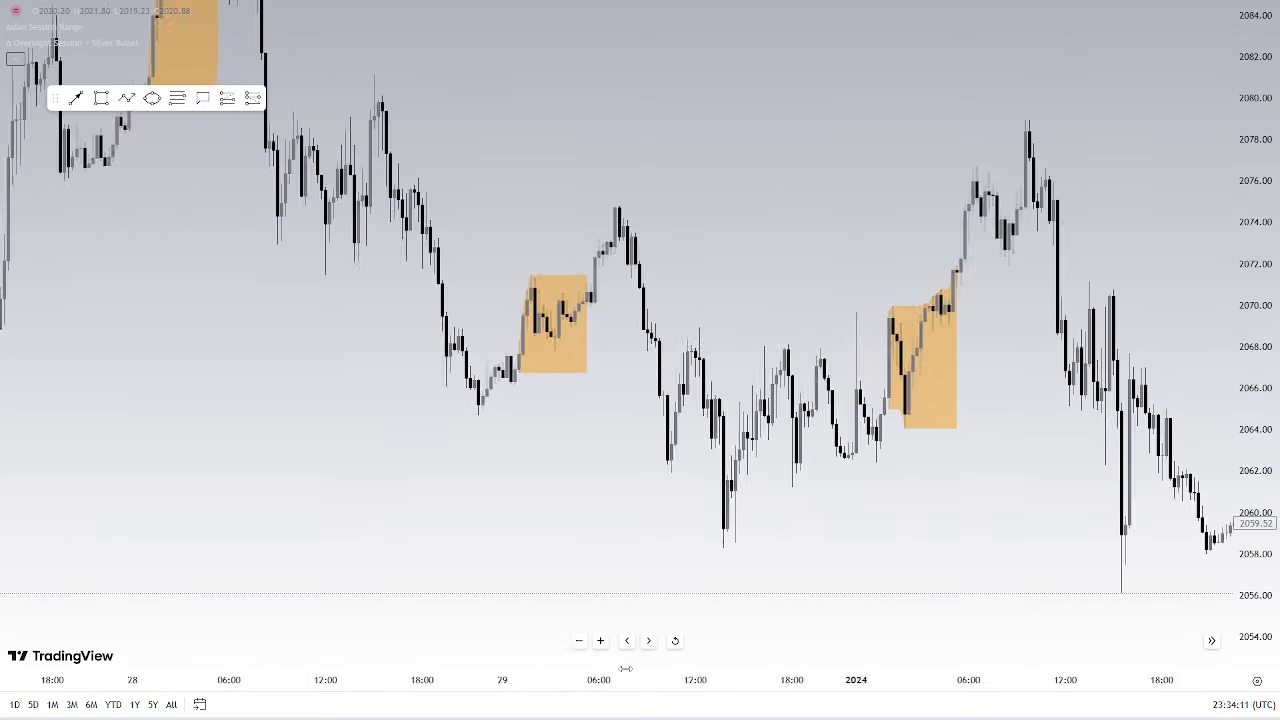
{"action": "scroll", "coordinate": [466, 363], "scroll_direction": "up", "scroll_amount": 3}
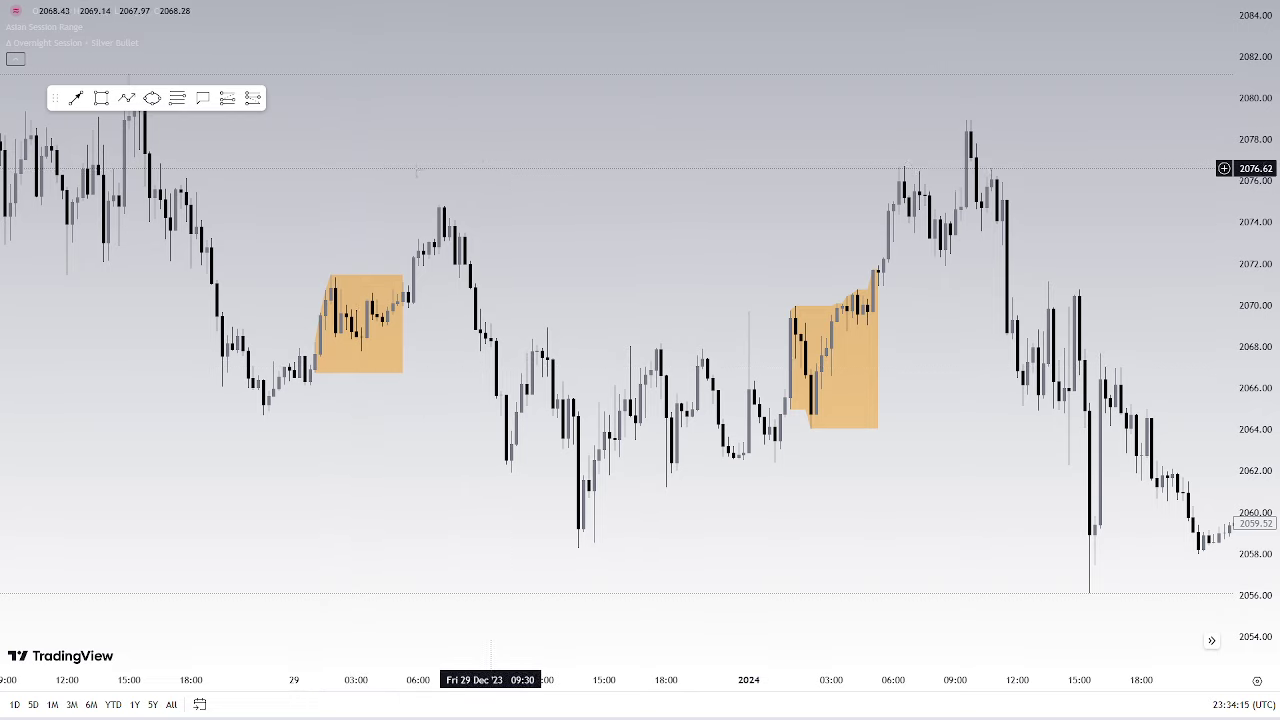
{"action": "left_click_drag", "start_coordinate": [56, 97], "coordinate": [44, 55]}
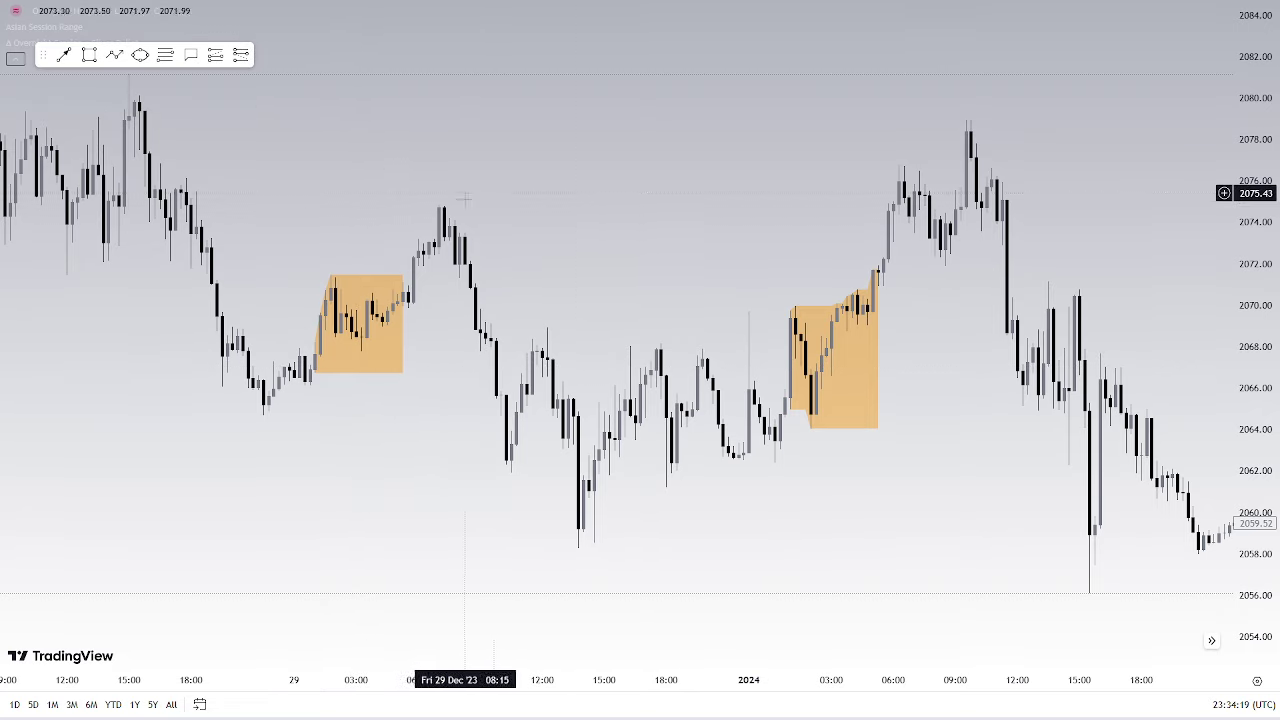
{"action": "left_click", "coordinate": [63, 54]}
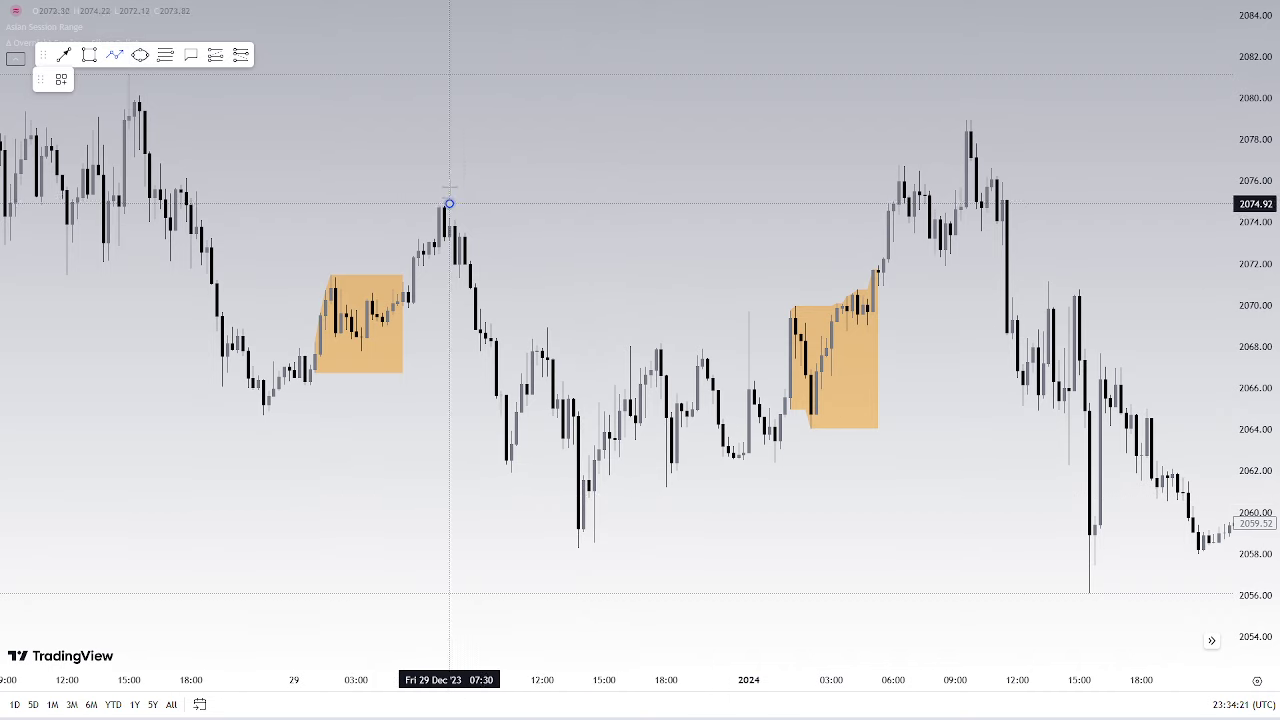
{"action": "left_click", "coordinate": [450, 205]}
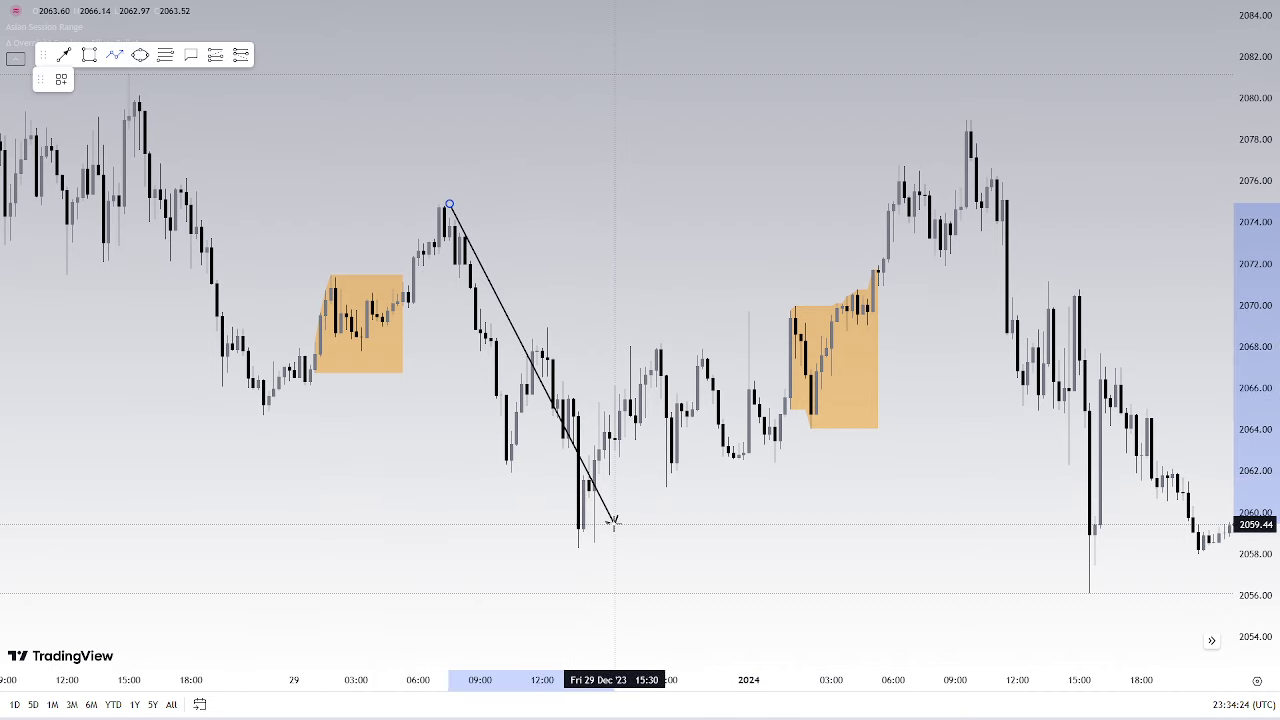
{"action": "key", "text": "Escape"}
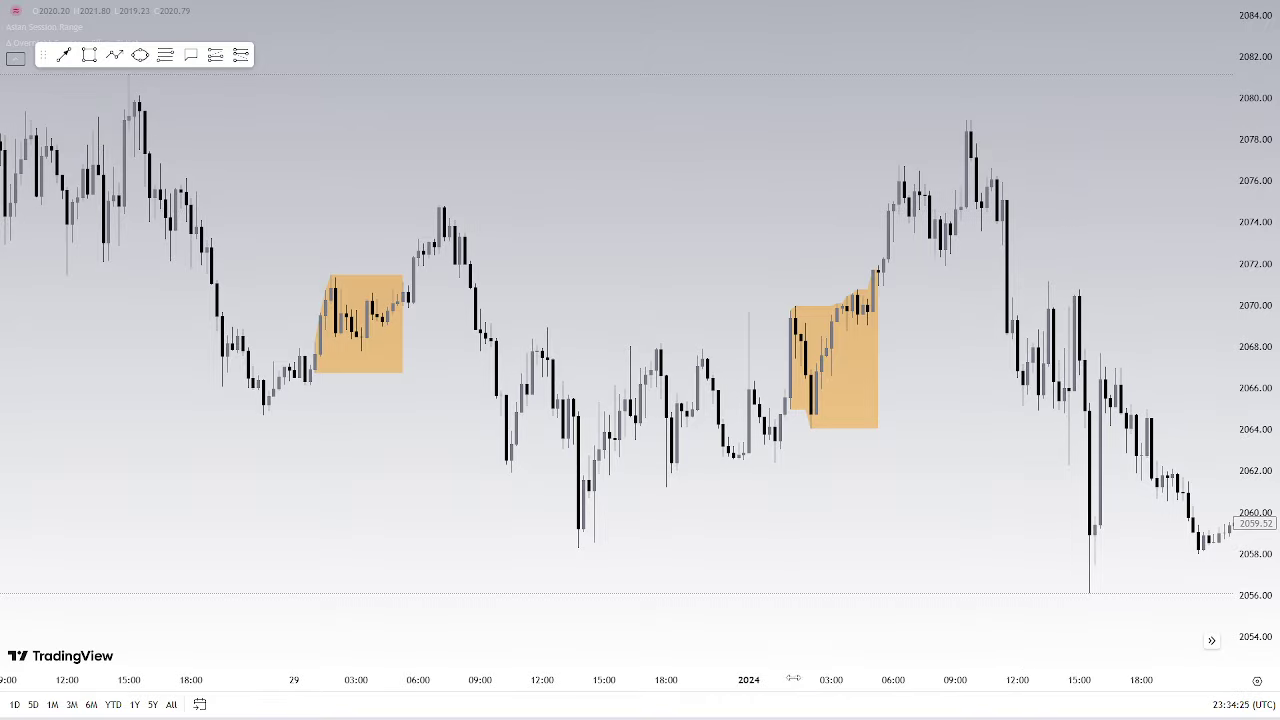
Review the decline from the 2 January high through 5 January and back to the 28 December high
{"action": "left_click_drag", "start_coordinate": [793, 678], "coordinate": [1008, 678]}
{"action": "left_click_drag", "start_coordinate": [1015, 546], "coordinate": [499, 435]}
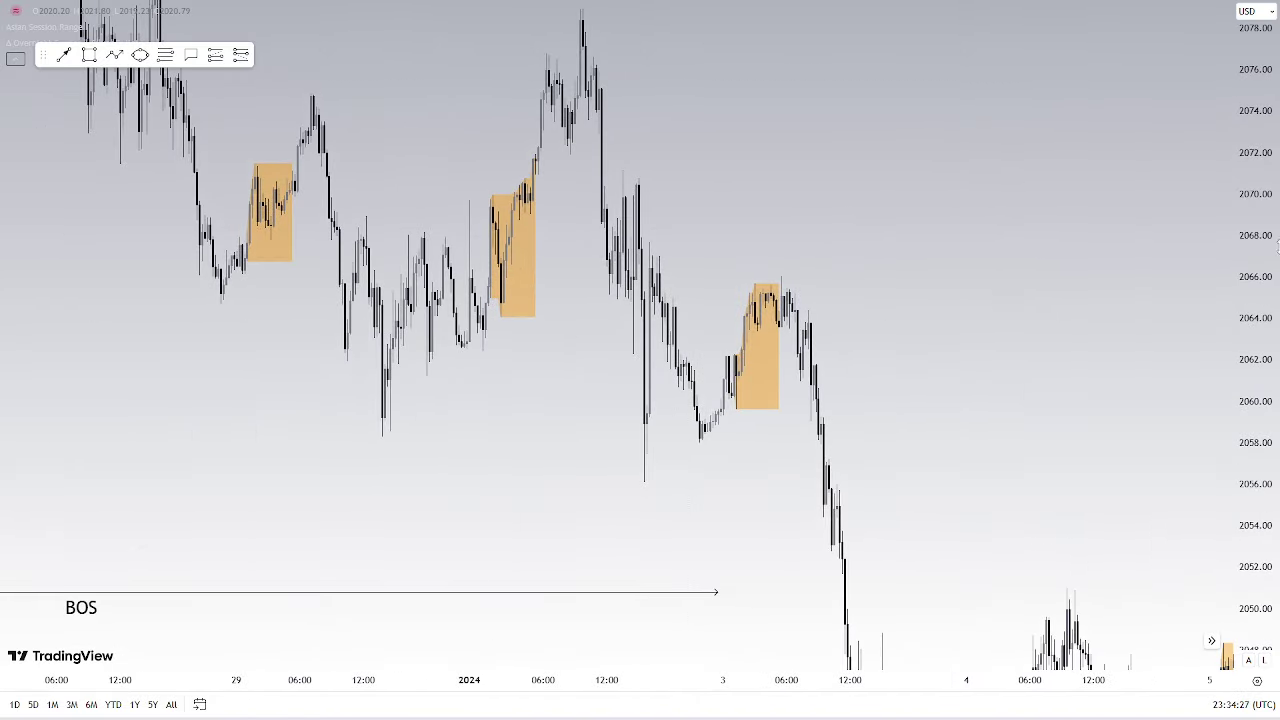
{"action": "left_click_drag", "start_coordinate": [1258, 207], "coordinate": [1256, 432]}
{"action": "left_click_drag", "start_coordinate": [1000, 348], "coordinate": [809, 254]}
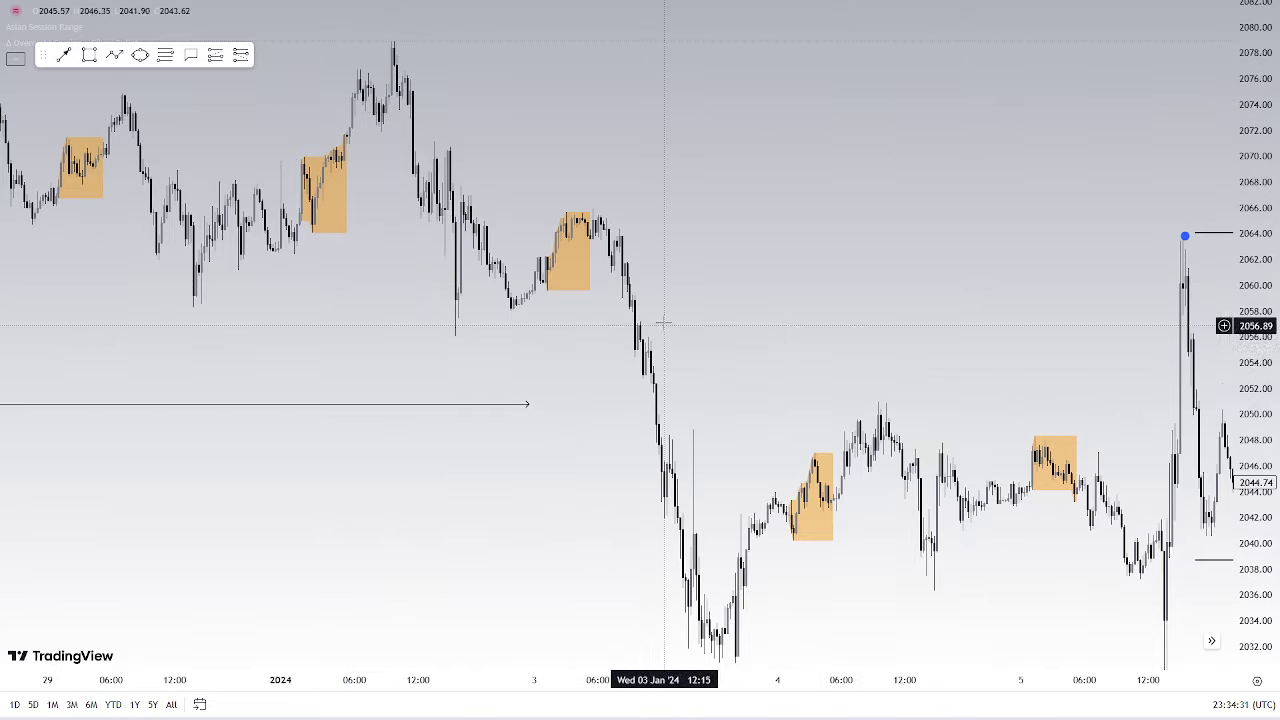
{"action": "left_click_drag", "start_coordinate": [672, 334], "coordinate": [1215, 579]}
{"action": "left_click_drag", "start_coordinate": [1252, 514], "coordinate": [1248, 315]}
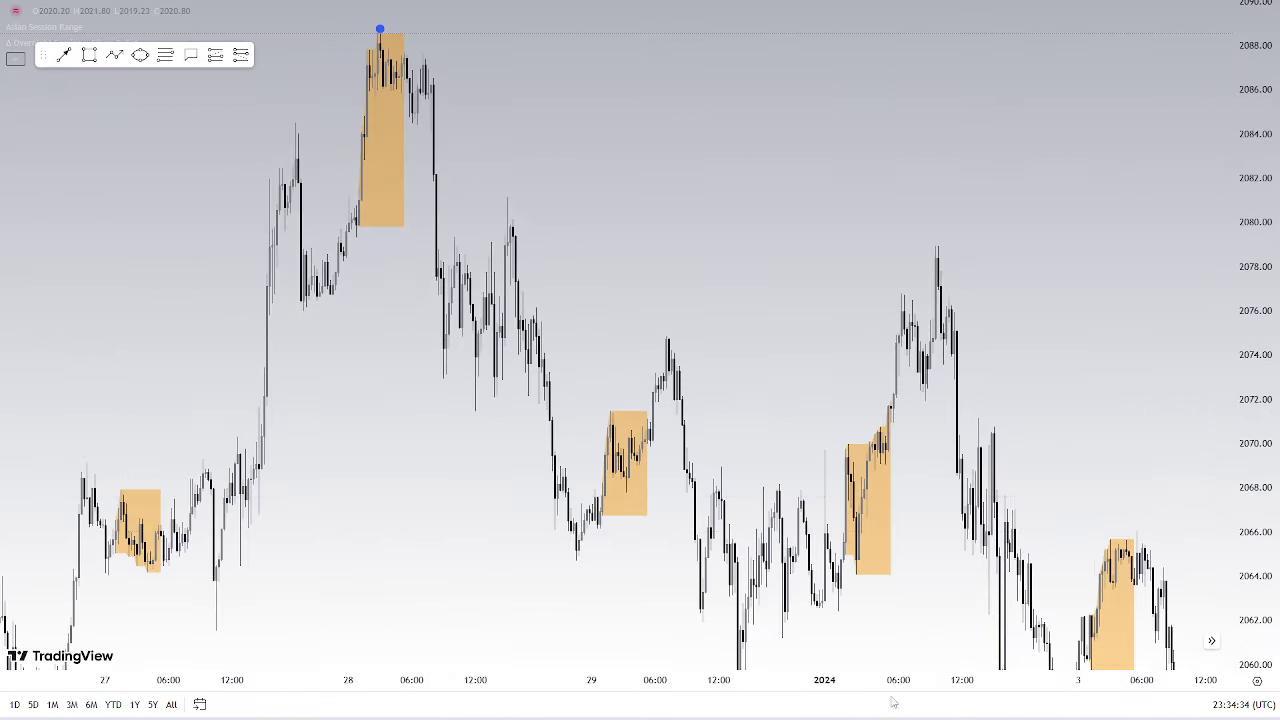
Add a callout reading ASIAN LIQUIDITY that points to the 29 December Asian session box
{"action": "left_click_drag", "start_coordinate": [798, 672], "coordinate": [590, 672]}
{"action": "left_click_drag", "start_coordinate": [994, 409], "coordinate": [1028, 281]}
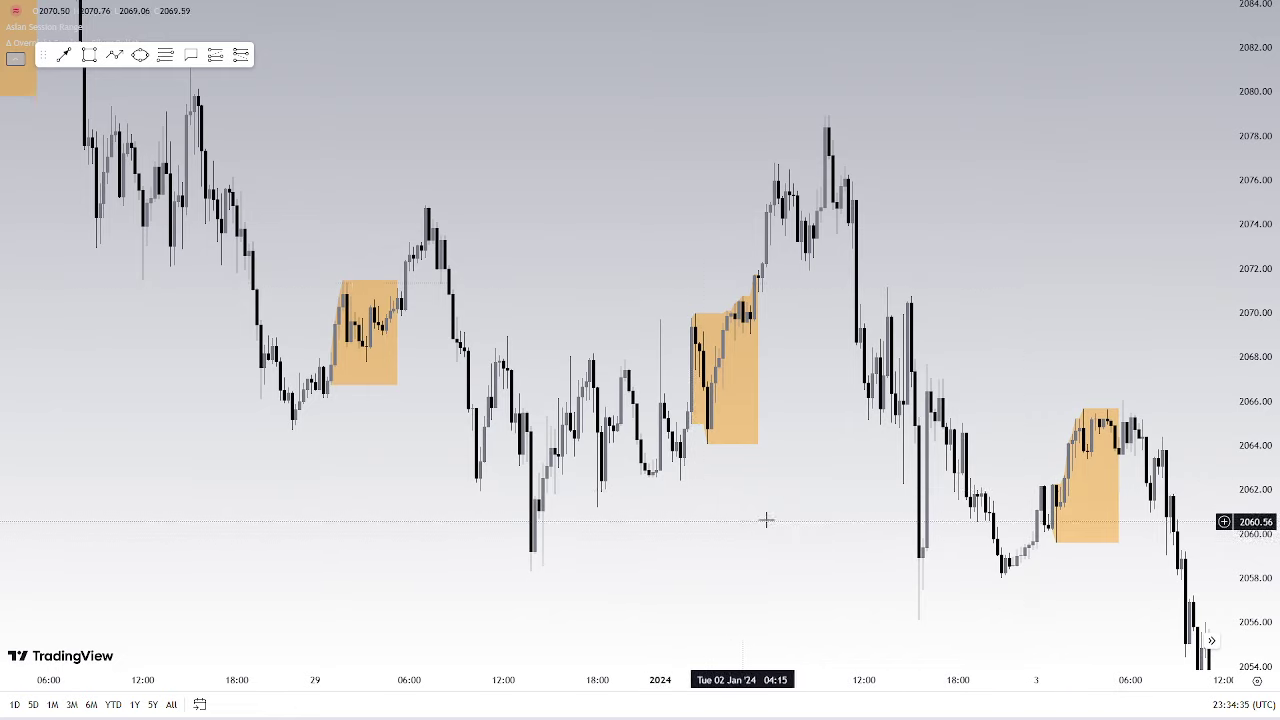
{"action": "left_click_drag", "start_coordinate": [725, 547], "coordinate": [857, 549]}
{"action": "left_click_drag", "start_coordinate": [766, 681], "coordinate": [618, 678]}
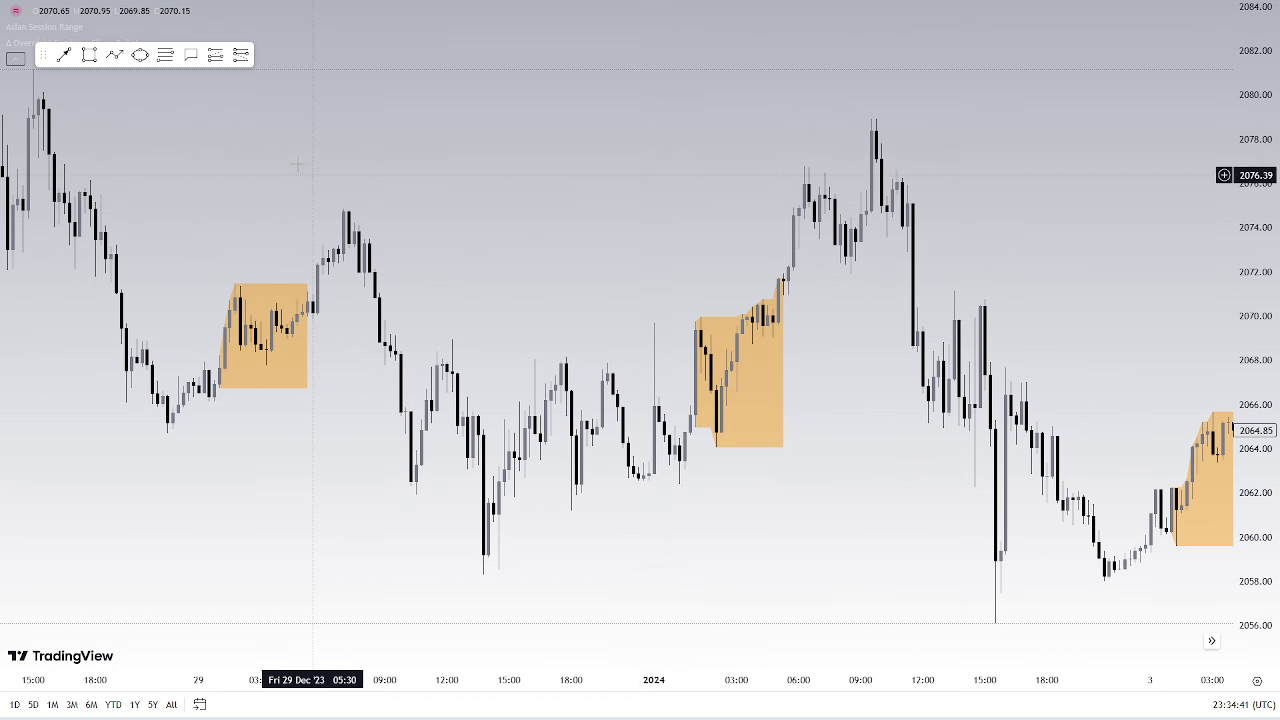
{"action": "left_click", "coordinate": [255, 293]}
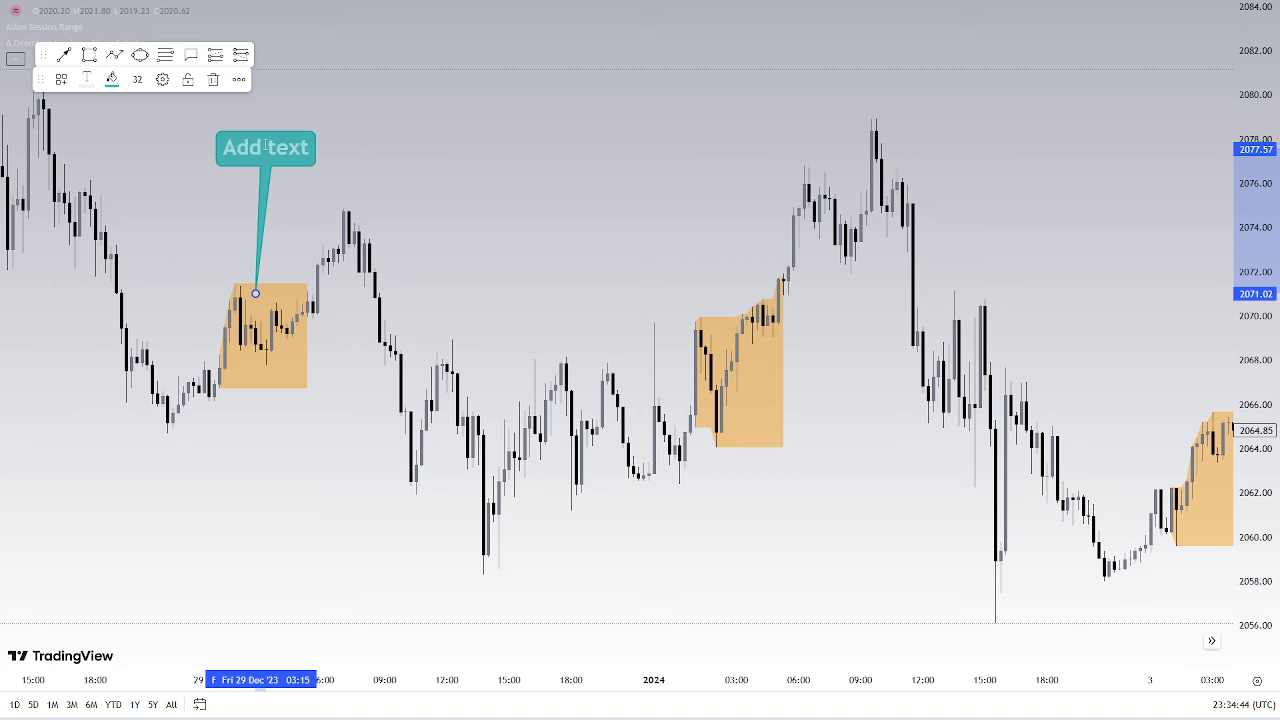
{"action": "type", "text": "ASIAN LIQUIDITY"}
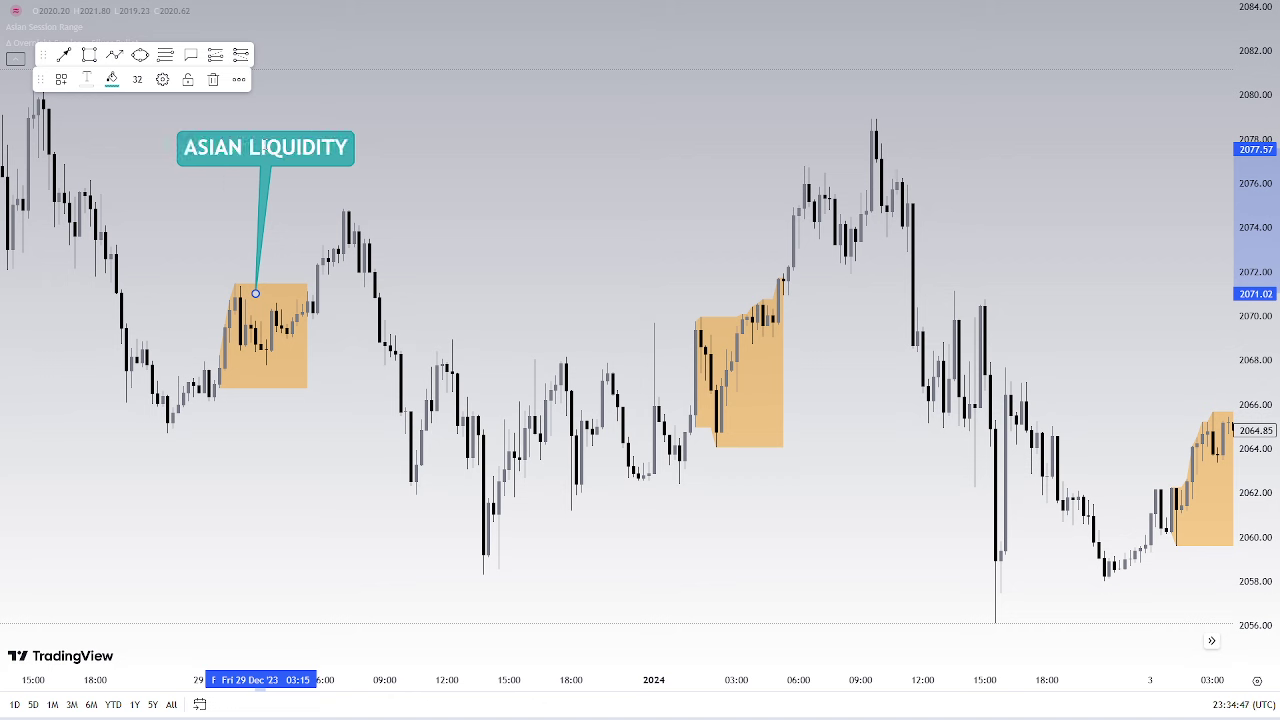
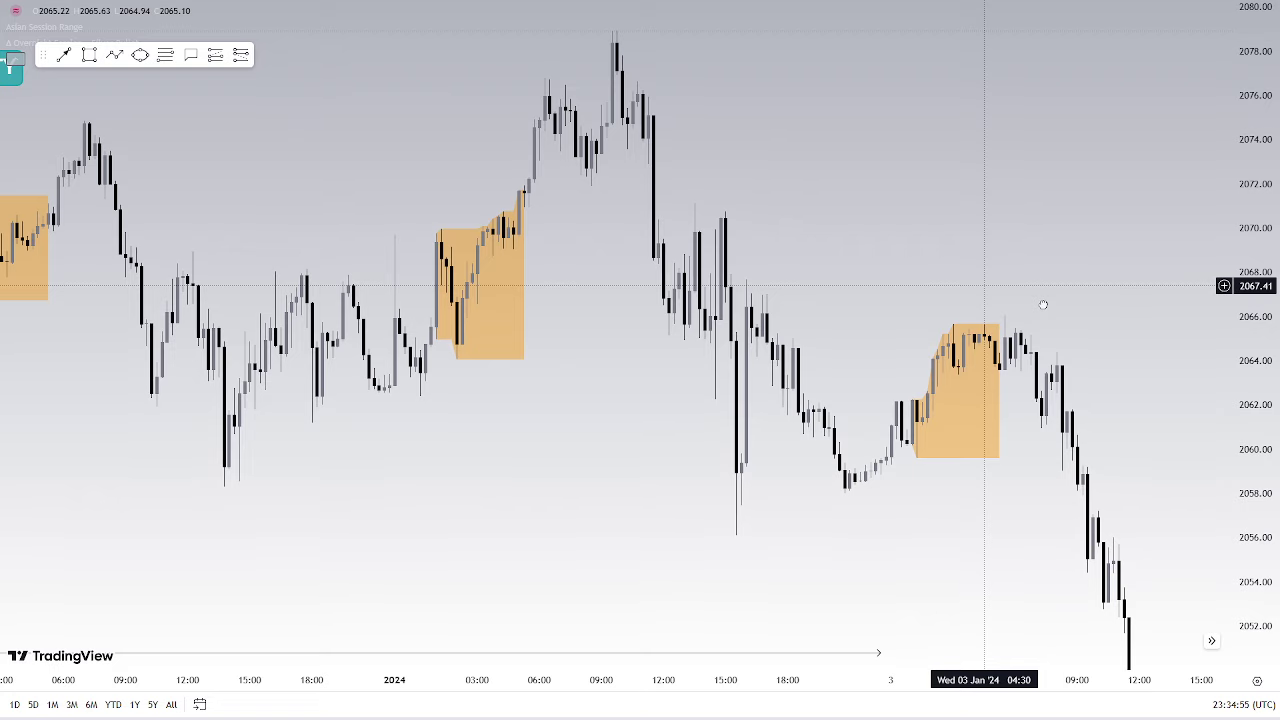
Draw a horizontal arrow at 2074.82 from the 29 December swing high to 2 January 05:00
{"action": "left_click_drag", "start_coordinate": [628, 356], "coordinate": [912, 415]}
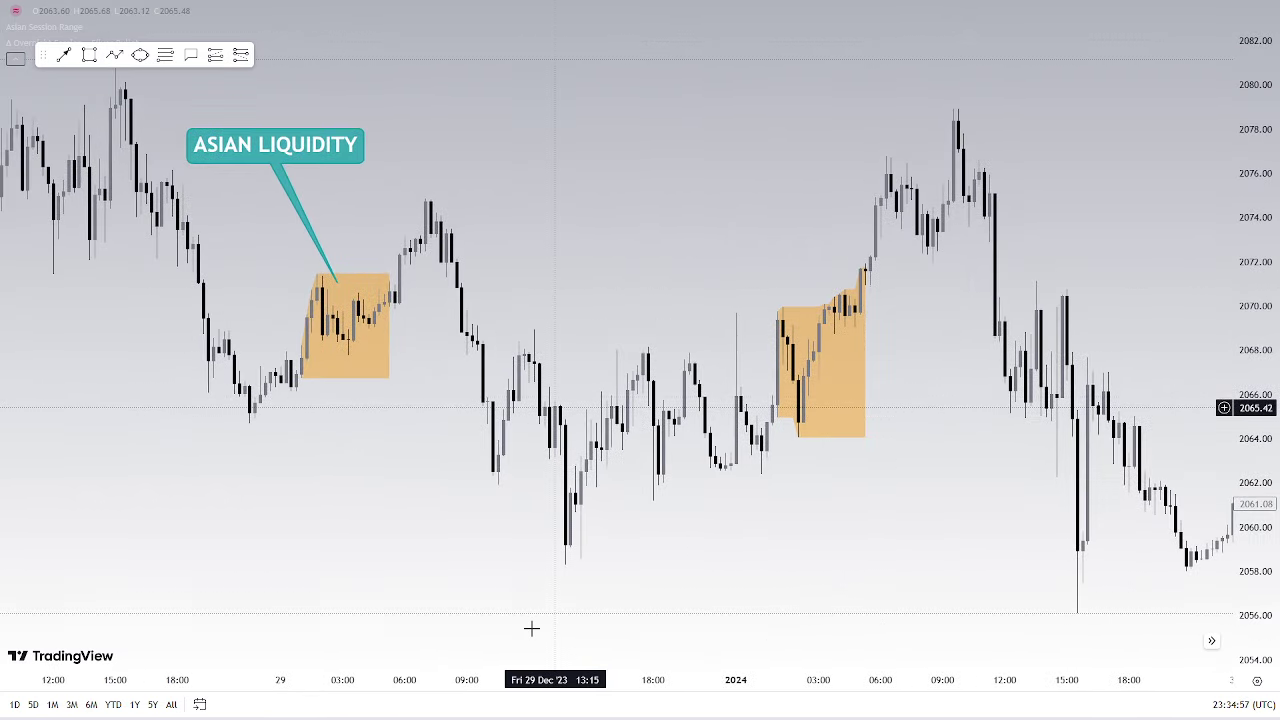
{"action": "scroll", "coordinate": [563, 275], "scroll_direction": "up", "scroll_amount": 1}
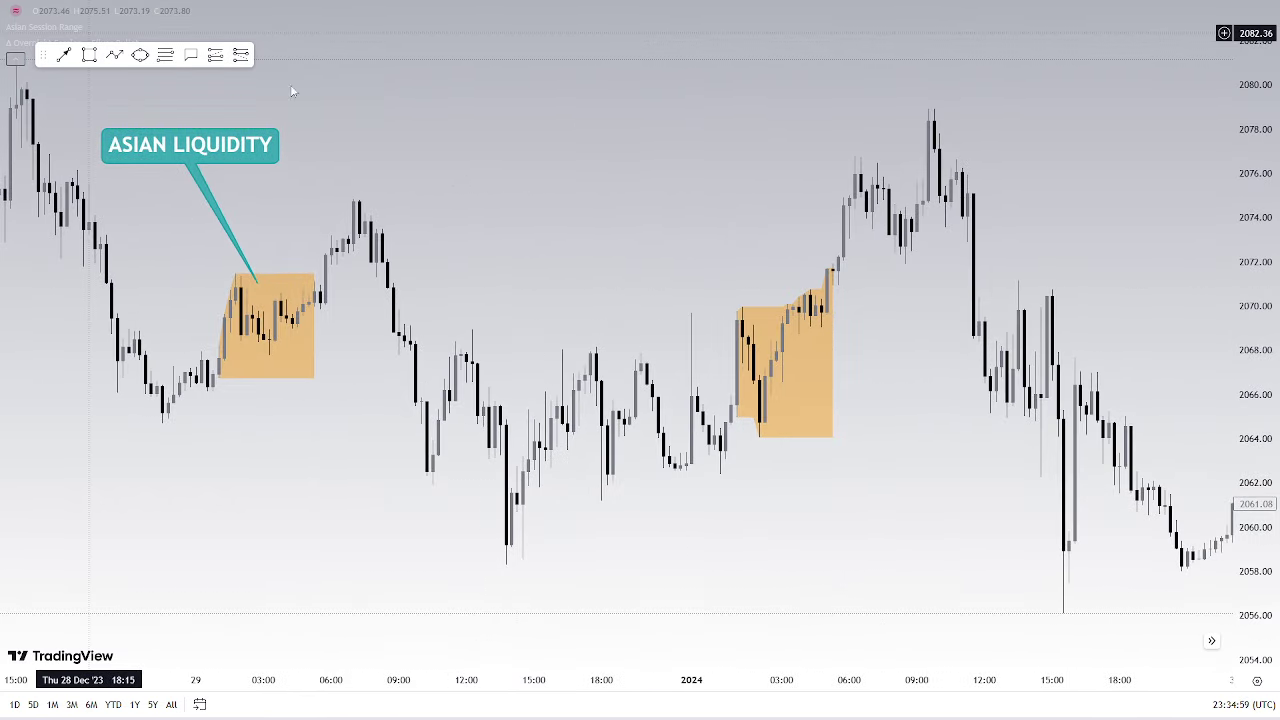
{"action": "left_click", "coordinate": [63, 54]}
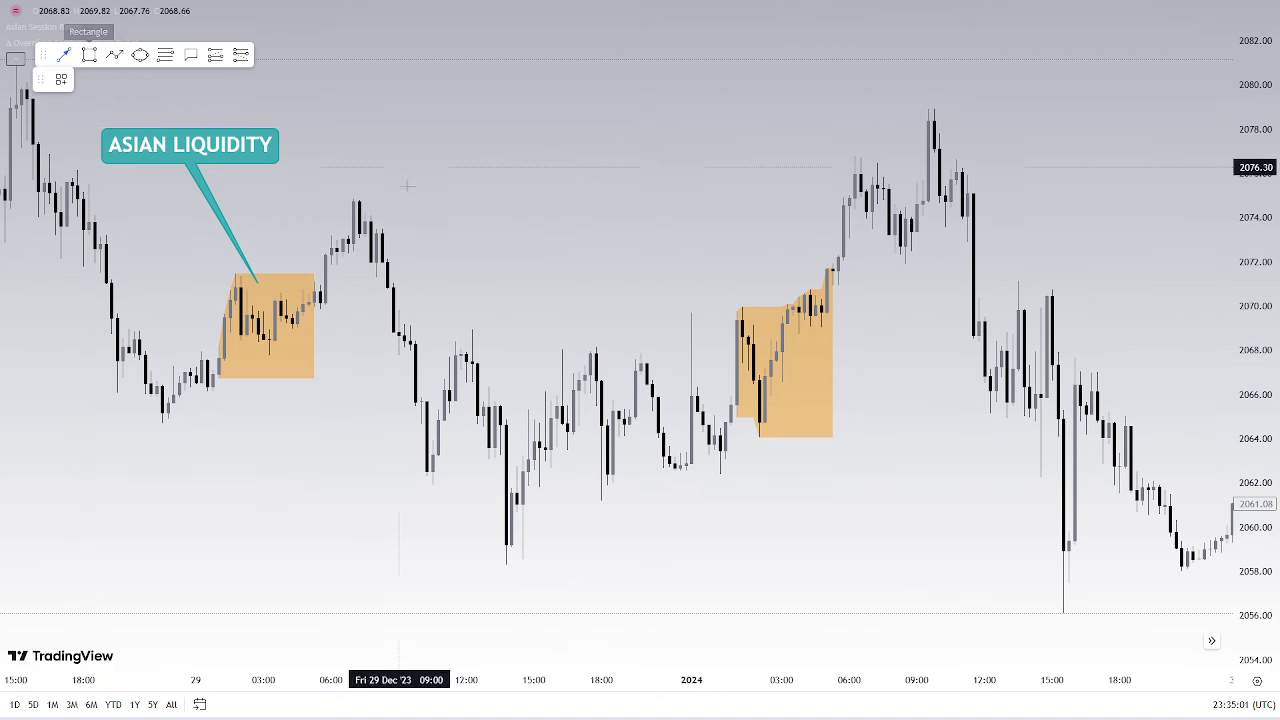
{"action": "left_click", "coordinate": [353, 200]}
{"action": "left_click", "coordinate": [822, 200]}
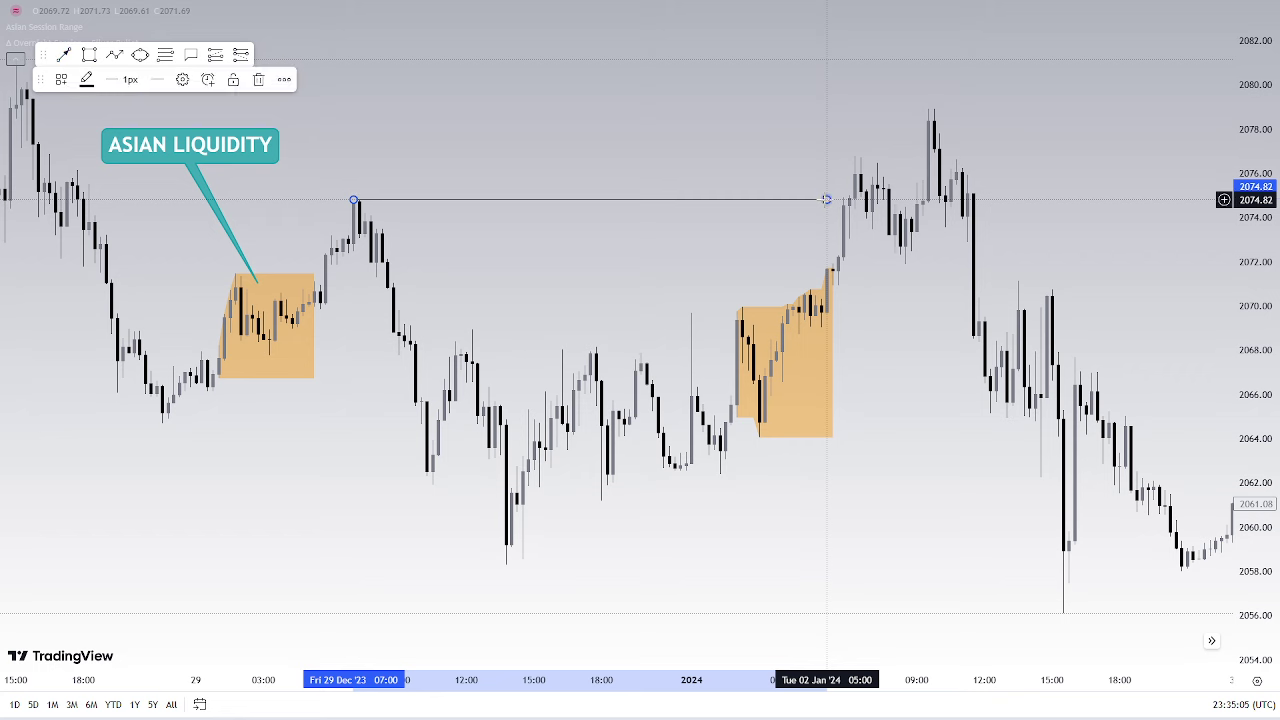
Label the arrow at the 29 December high with the text PDH, aligned to the top and right
{"action": "double_click", "coordinate": [826, 201]}
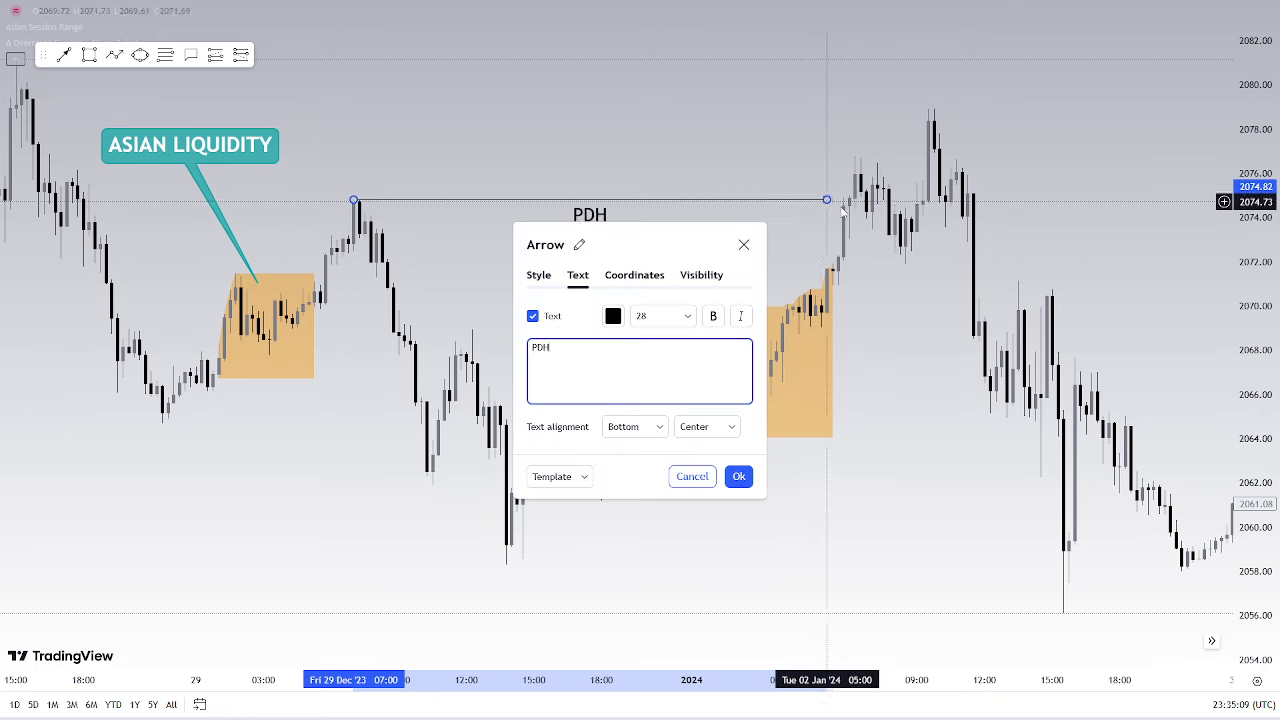
{"action": "left_click", "coordinate": [619, 428]}
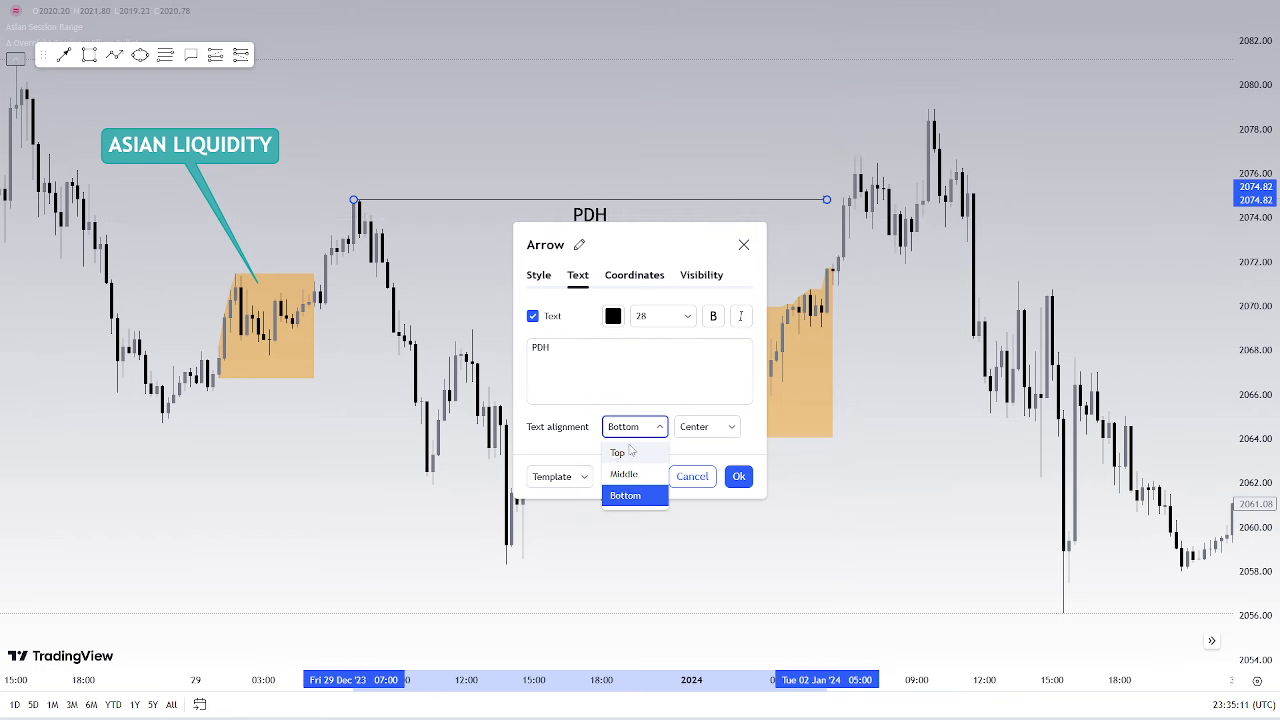
{"action": "left_click", "coordinate": [631, 452]}
{"action": "left_click", "coordinate": [707, 427]}
{"action": "left_click", "coordinate": [735, 494]}
{"action": "left_click", "coordinate": [891, 491]}
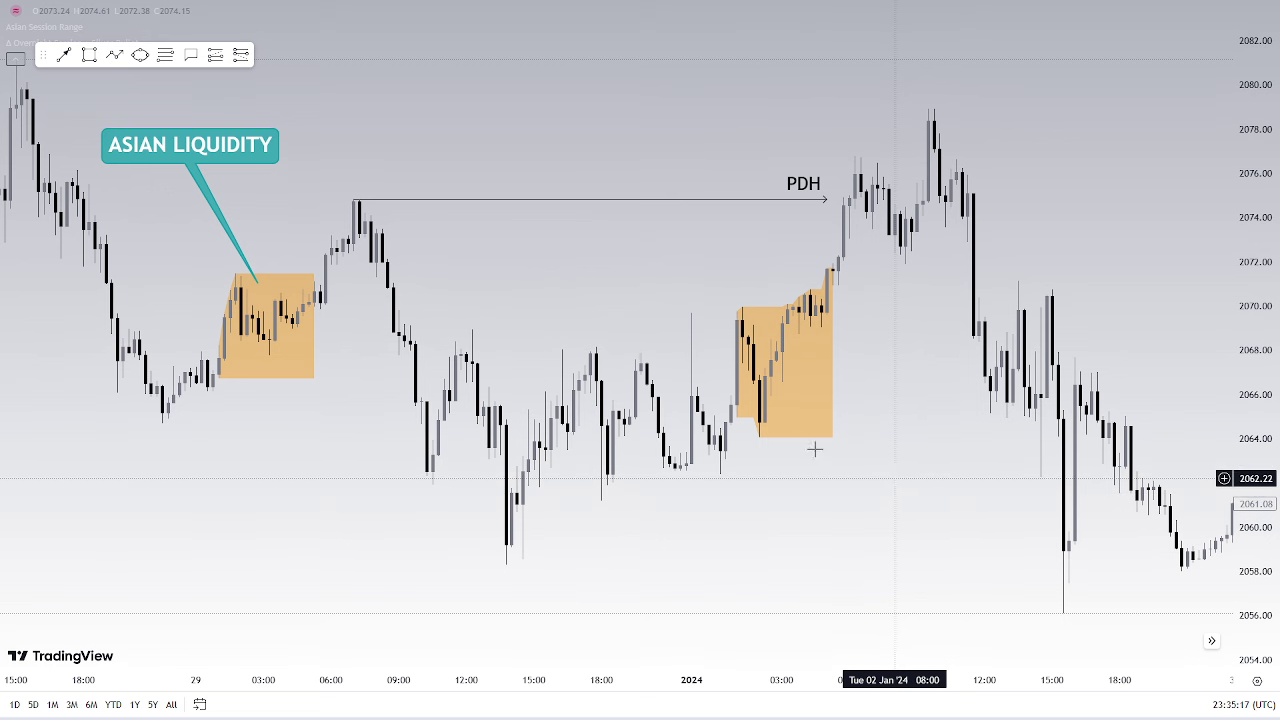
Draw a rectangle over the 2 January high, from 2079.71 down to 2075.85 and from 09:00 to 10:30
{"action": "left_click_drag", "start_coordinate": [549, 321], "coordinate": [470, 350]}
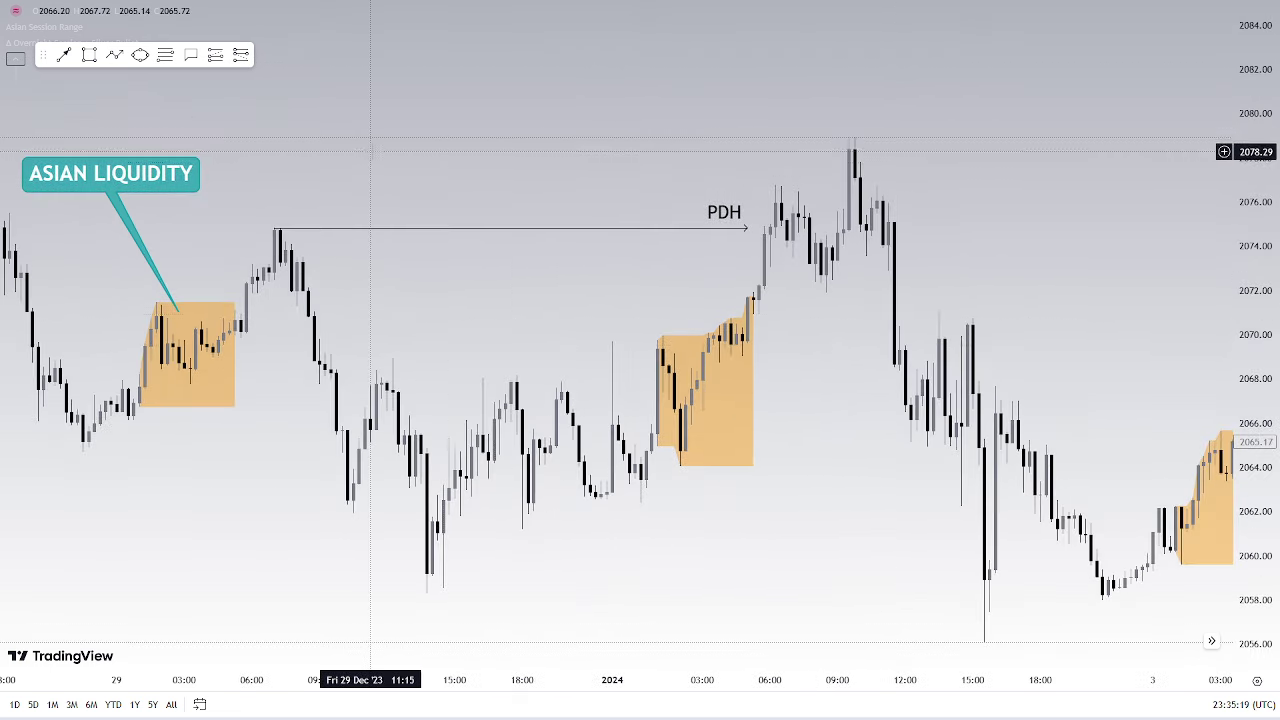
{"action": "left_click_drag", "start_coordinate": [371, 150], "coordinate": [385, 149]}
{"action": "left_click", "coordinate": [89, 55]}
{"action": "left_click", "coordinate": [851, 119]}
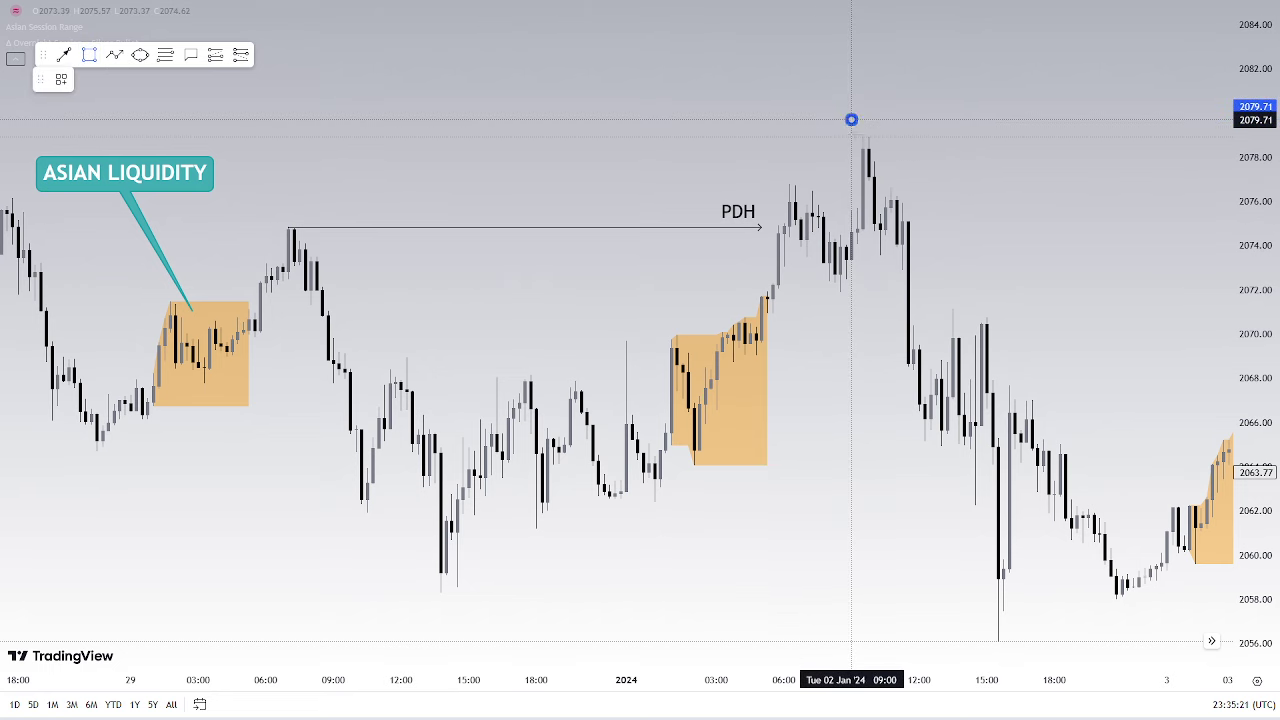
{"action": "left_click", "coordinate": [885, 204]}
Label the rectangle at the 2 January high with the text MANIPULATION, aligned to the top
{"action": "double_click", "coordinate": [885, 204]}
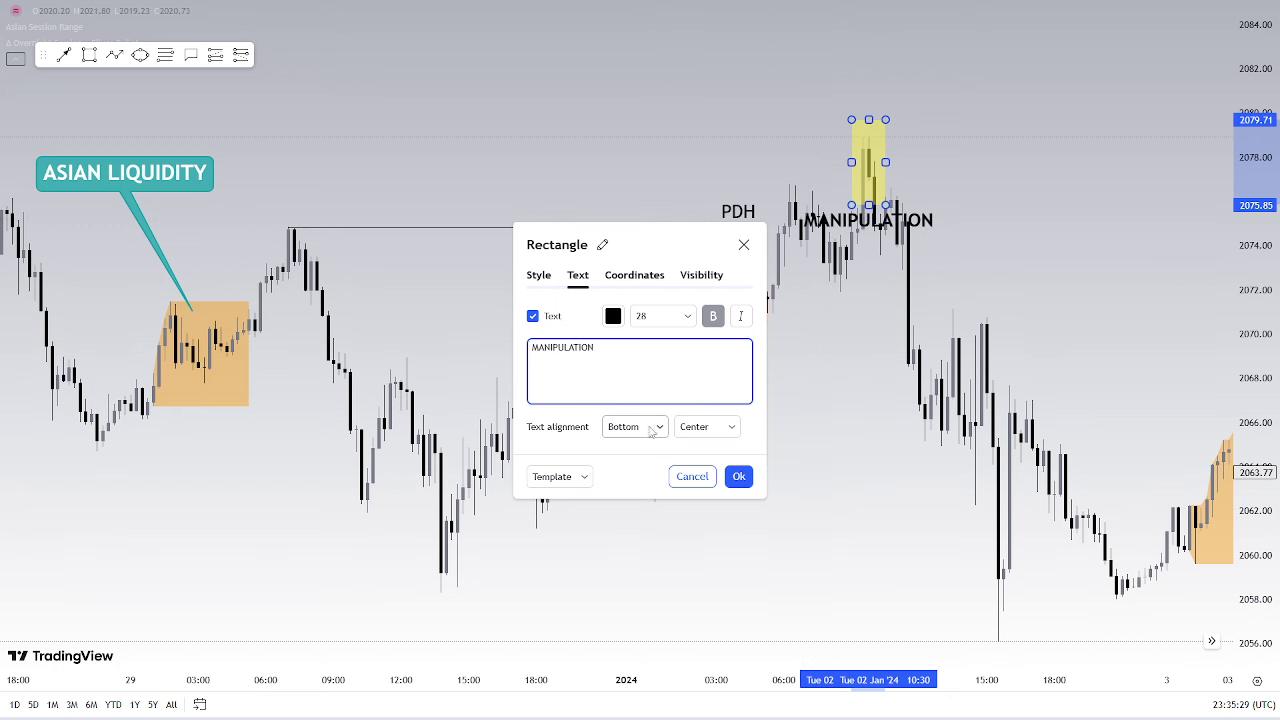
{"action": "left_click", "coordinate": [633, 427]}
{"action": "left_click", "coordinate": [620, 452]}
{"action": "left_click", "coordinate": [702, 428]}
{"action": "left_click", "coordinate": [893, 444]}
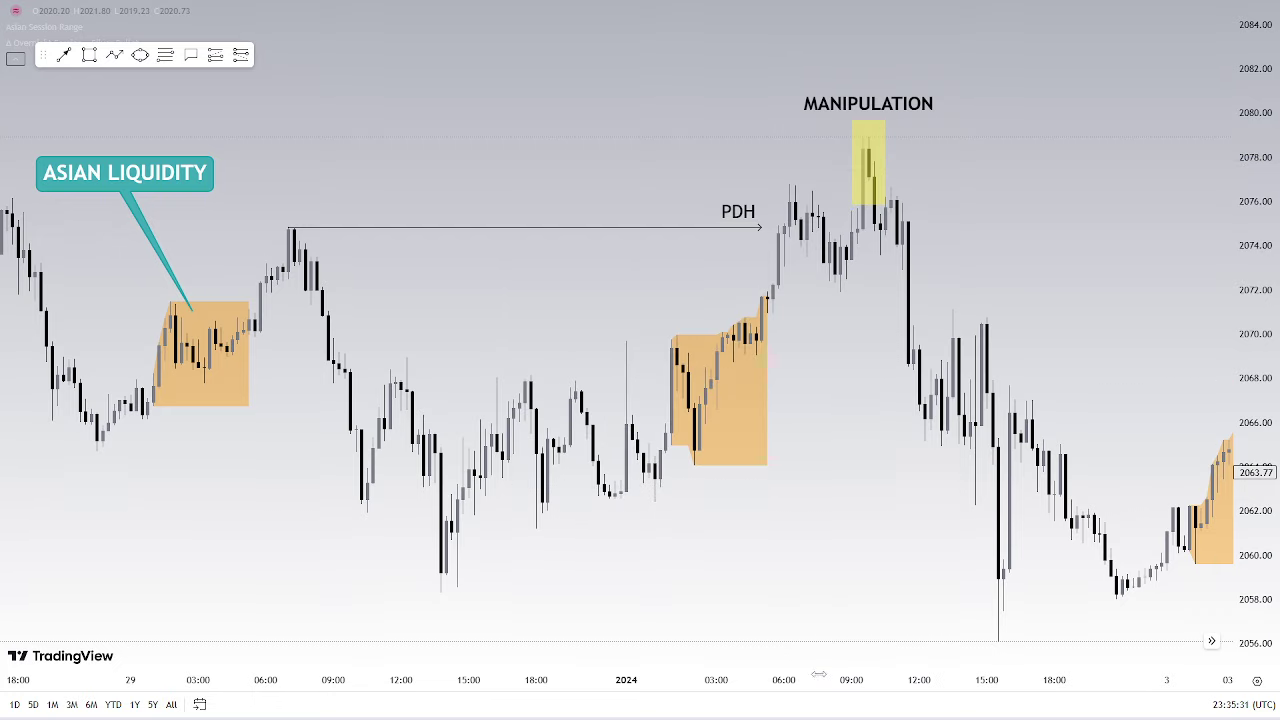
Shorten the PDH arrow so its head ends earlier above the 2 January Asian session box
{"action": "left_click_drag", "start_coordinate": [820, 675], "coordinate": [736, 672]}
{"action": "left_click_drag", "start_coordinate": [829, 413], "coordinate": [956, 409]}
{"action": "left_click", "coordinate": [793, 227]}
{"action": "mouse_move", "coordinate": [800, 222]}
{"action": "left_mouse_down"}
{"action": "mouse_move", "coordinate": [775, 225]}
{"action": "mouse_move", "coordinate": [755, 207]}
{"action": "mouse_move", "coordinate": [760, 217]}
{"action": "left_mouse_up"}
{"action": "left_click", "coordinate": [889, 346]}
Draw a horizontal arrow under the swing low before the manipulation, at 2071.90 from 08:30 to 10:30 on 2 January
{"action": "left_click_drag", "start_coordinate": [864, 364], "coordinate": [729, 386]}
{"action": "left_click_drag", "start_coordinate": [753, 673], "coordinate": [671, 664]}
{"action": "scroll", "coordinate": [670, 663], "scroll_direction": "up", "scroll_amount": 2}
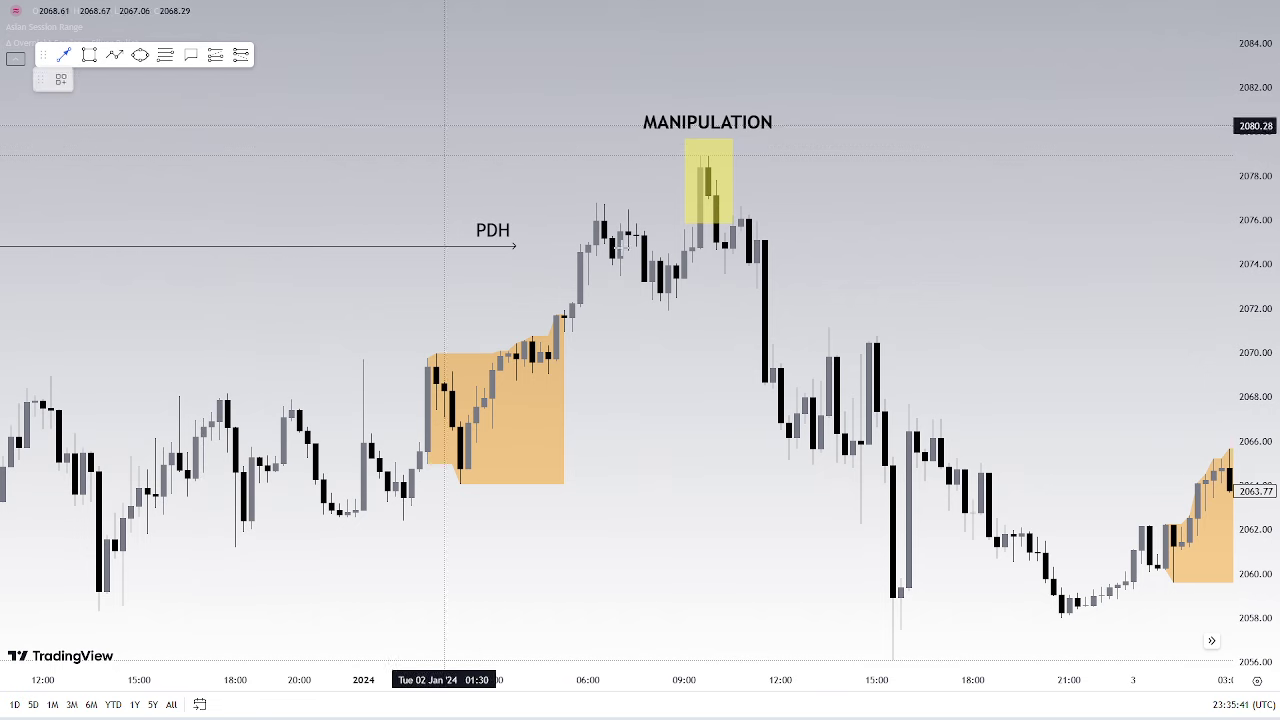
{"action": "left_click", "coordinate": [668, 311]}
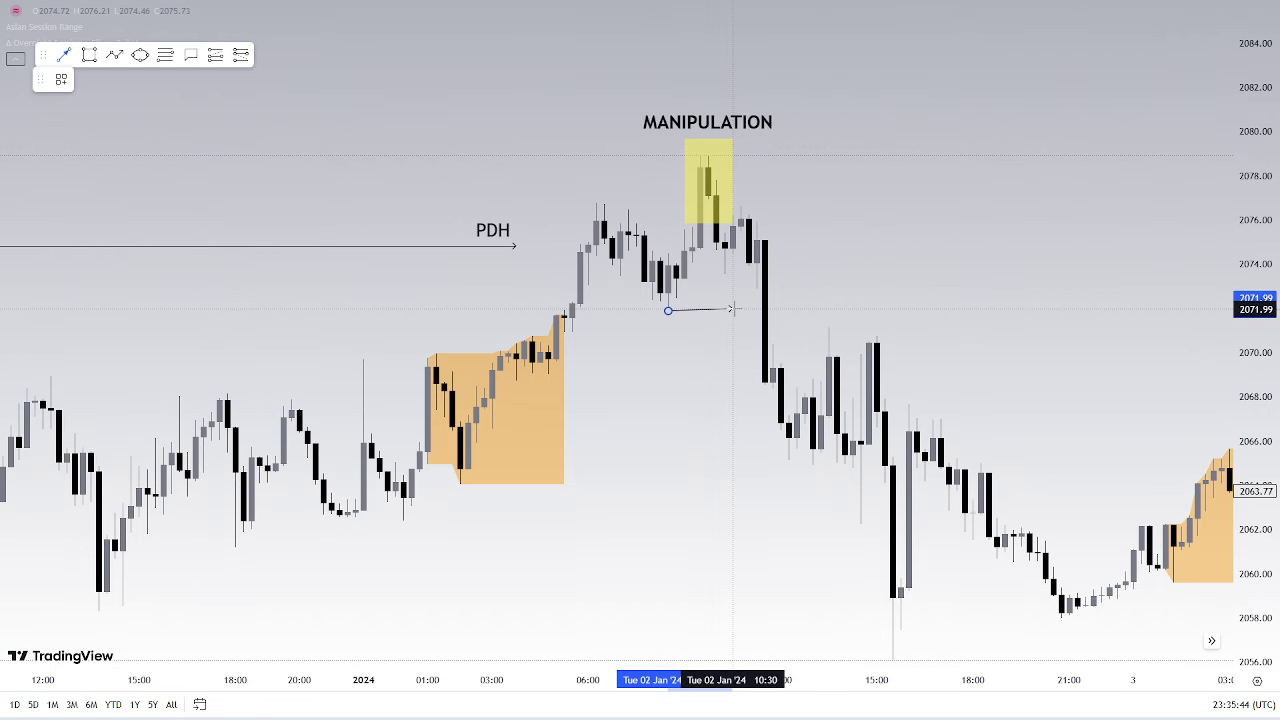
{"action": "left_click", "coordinate": [731, 309]}
Label the arrow under the 2 January swing low with the text BOS, aligned to the bottom and right
{"action": "double_click", "coordinate": [716, 310]}
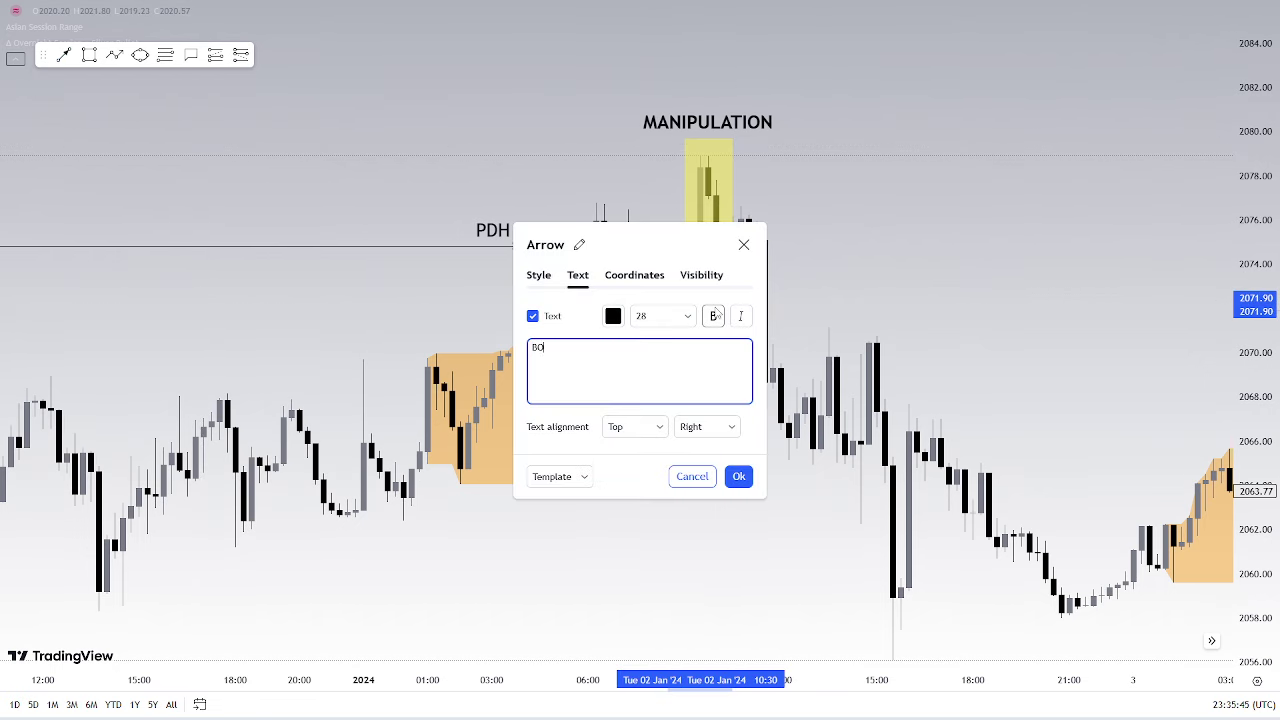
{"action": "left_click", "coordinate": [634, 426]}
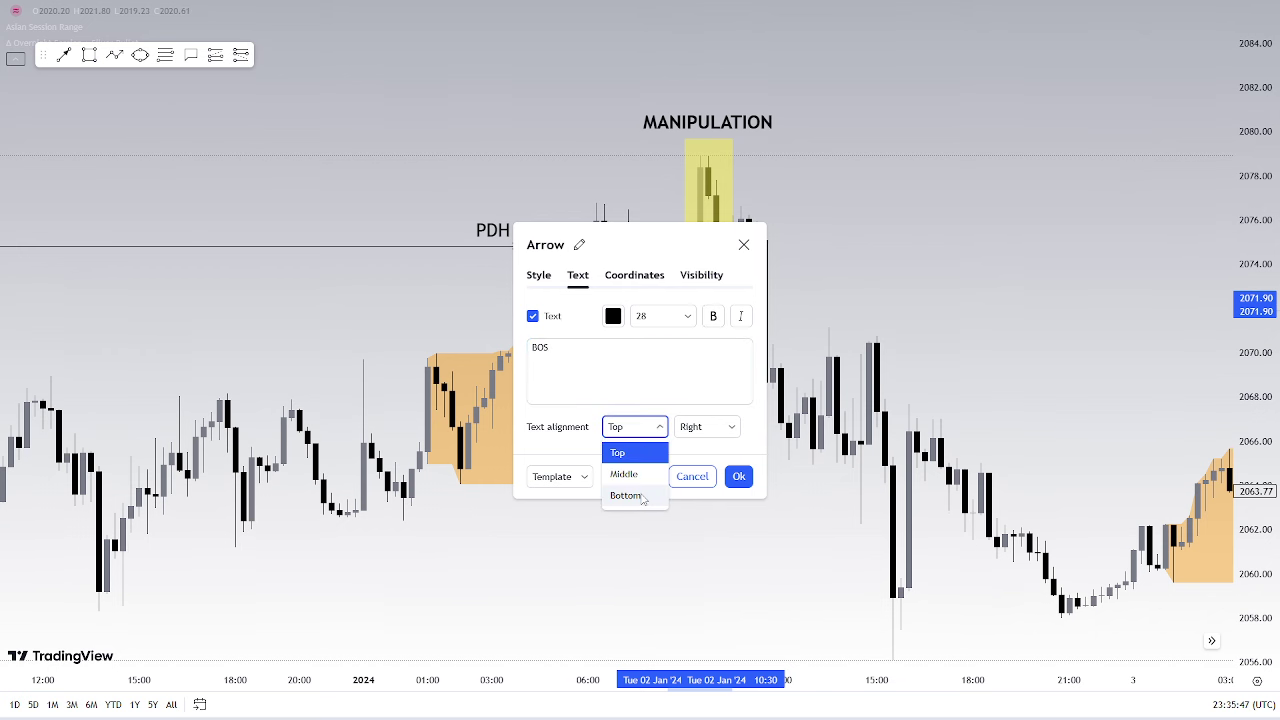
{"action": "left_click", "coordinate": [620, 494]}
{"action": "left_click", "coordinate": [738, 476]}
Add a callout reading HIGH PROBABILITY A+ that points to the 2 January 11:30 bearish candle at 2072.80
{"action": "left_click_drag", "start_coordinate": [737, 517], "coordinate": [557, 517]}
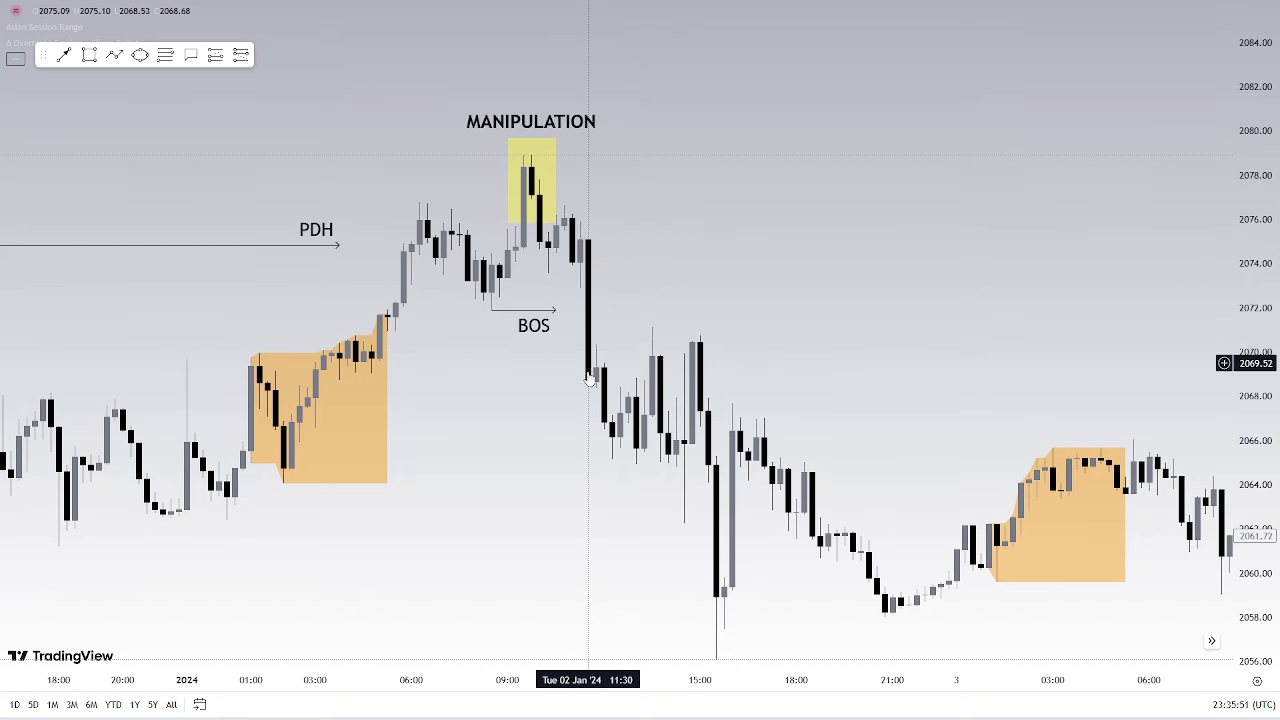
{"action": "left_click", "coordinate": [588, 289]}
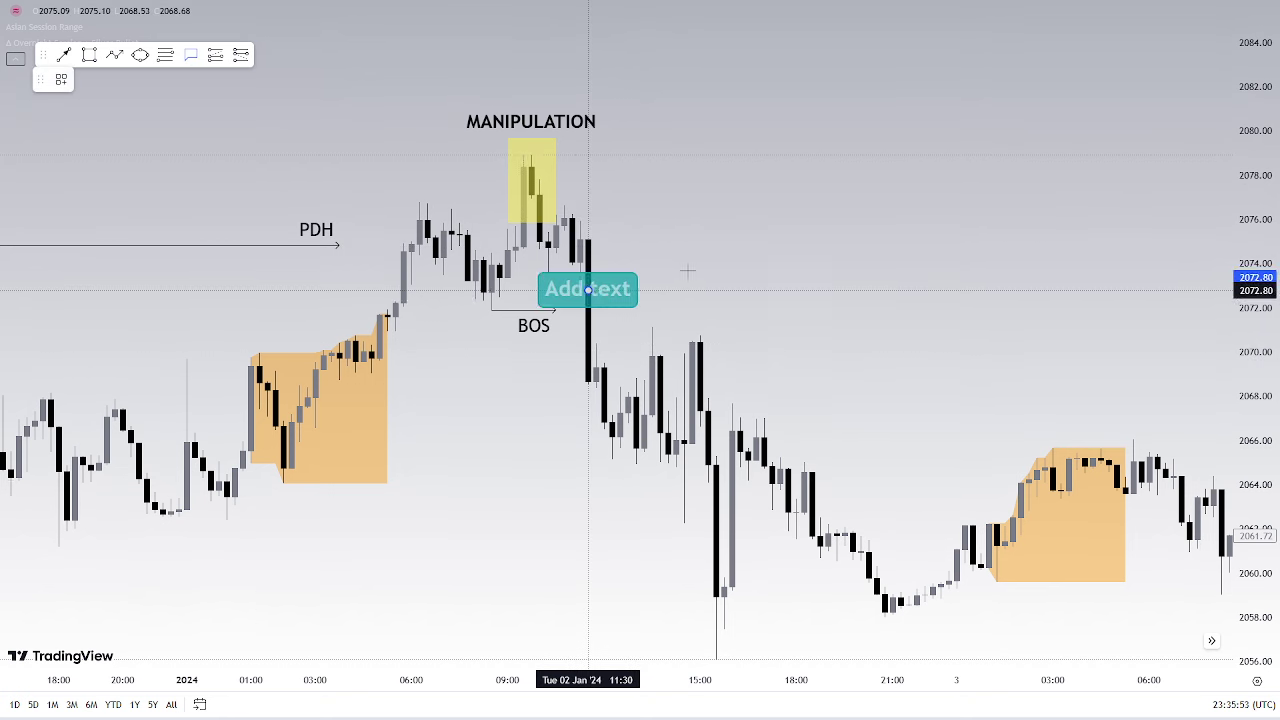
{"action": "left_click", "coordinate": [733, 259]}
{"action": "type", "text": "HiG"}
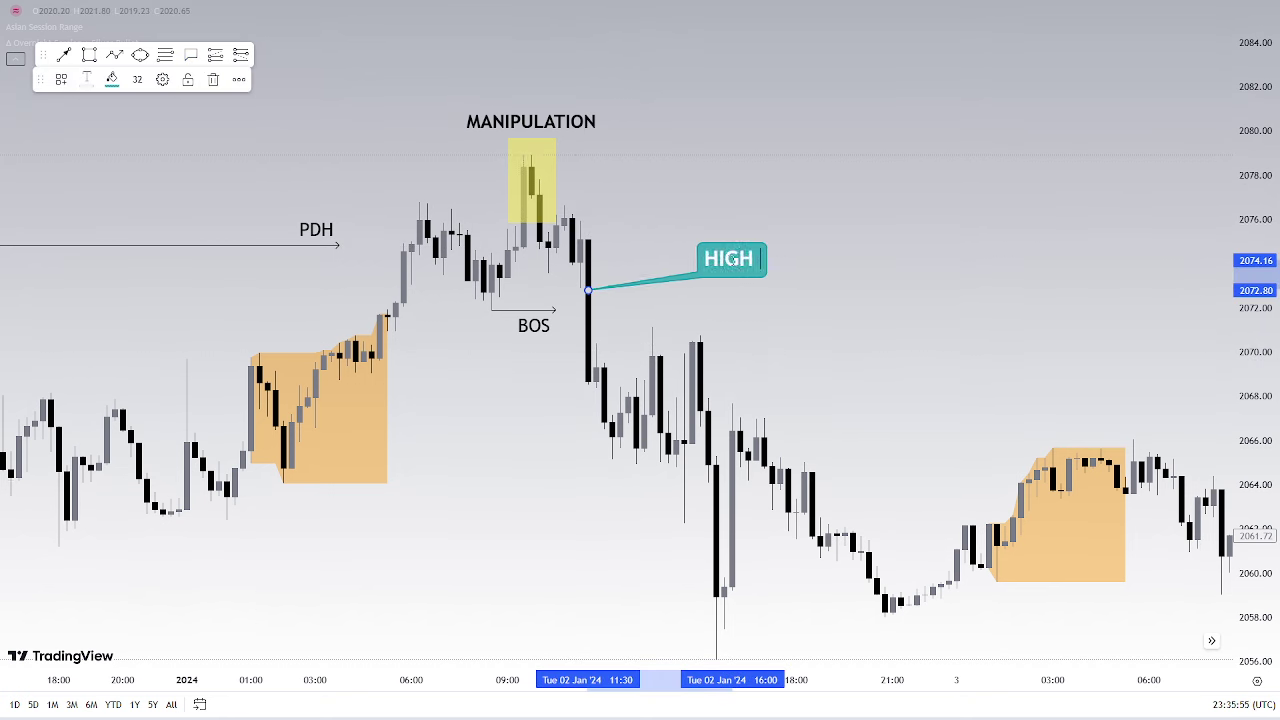
{"action": "type", "text": "H PROBABILOTY"}
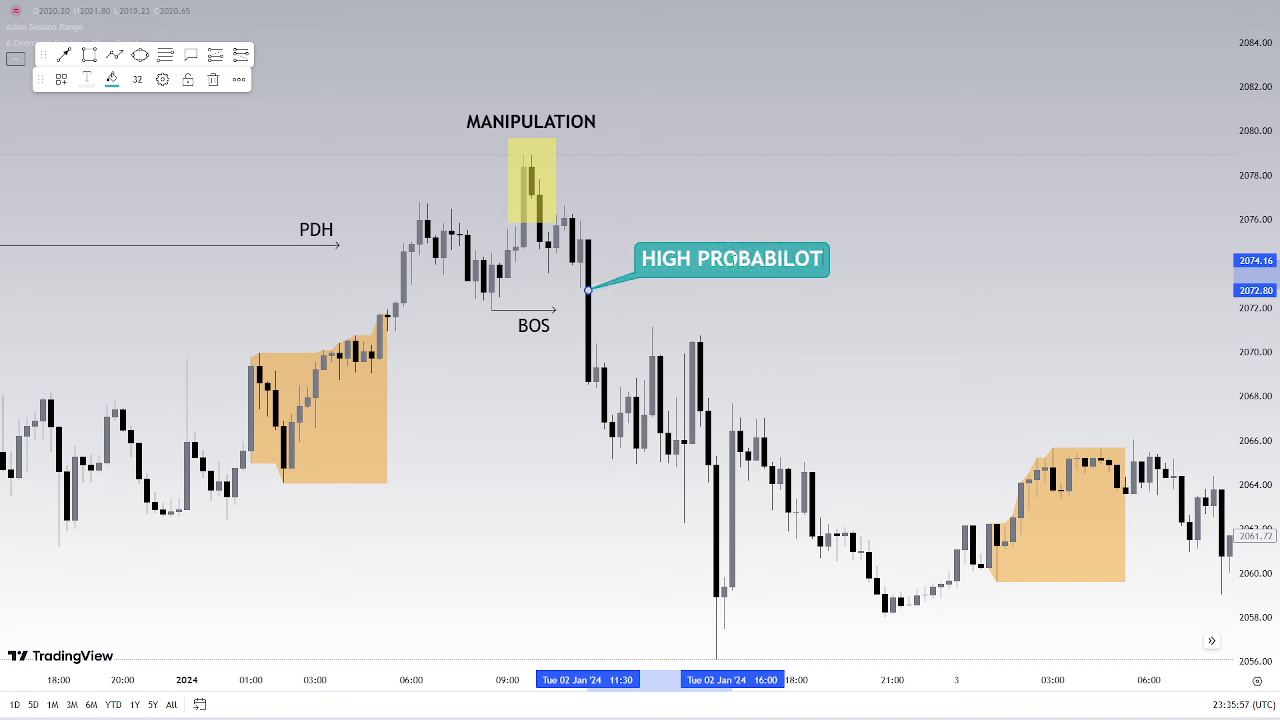
{"action": "key", "text": "BackSpace"}
{"action": "key", "text": "BackSpace"}
{"action": "key", "text": "BackSpace"}
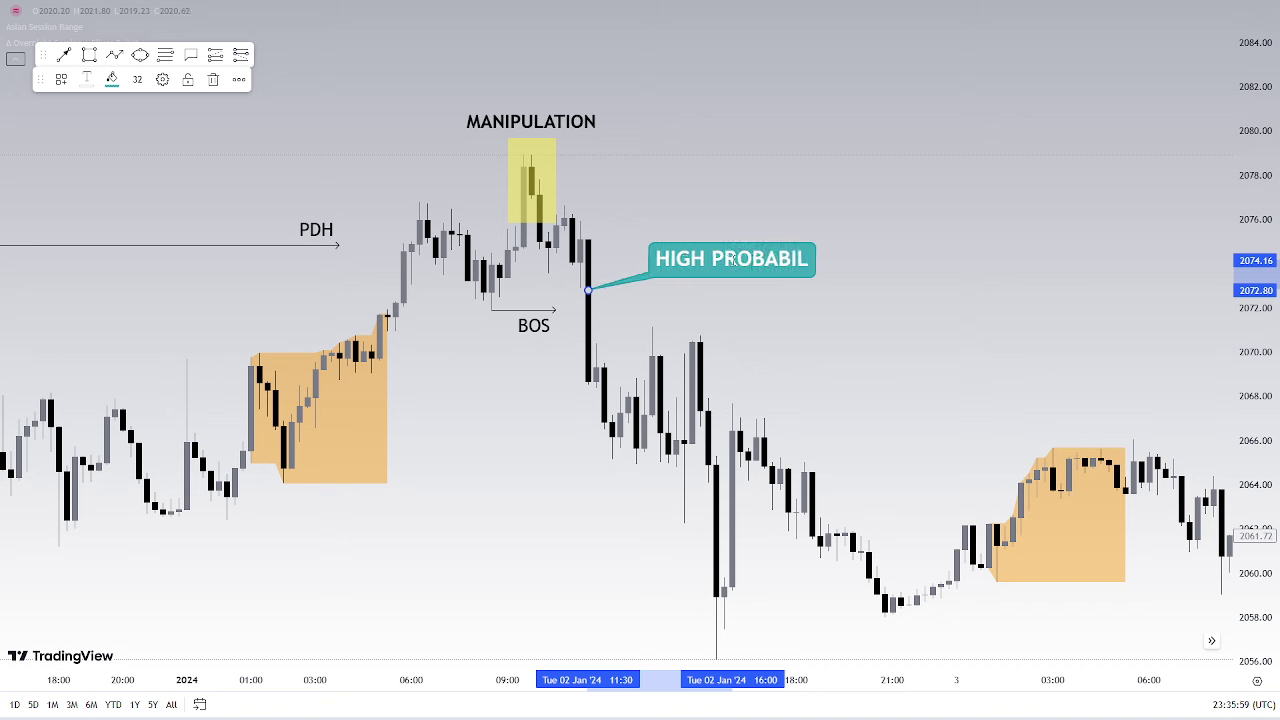
{"action": "type", "text": "ITY A"}
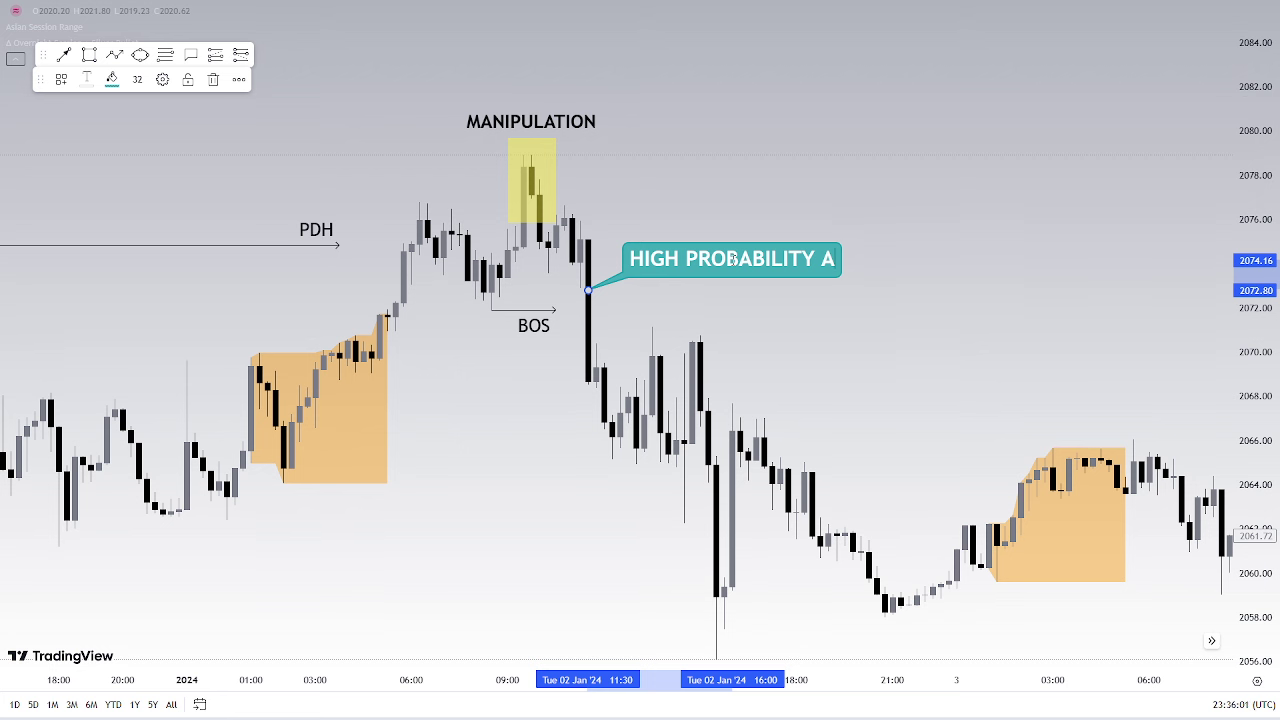
{"action": "type", "text": "+"}
{"action": "left_click", "coordinate": [749, 207]}
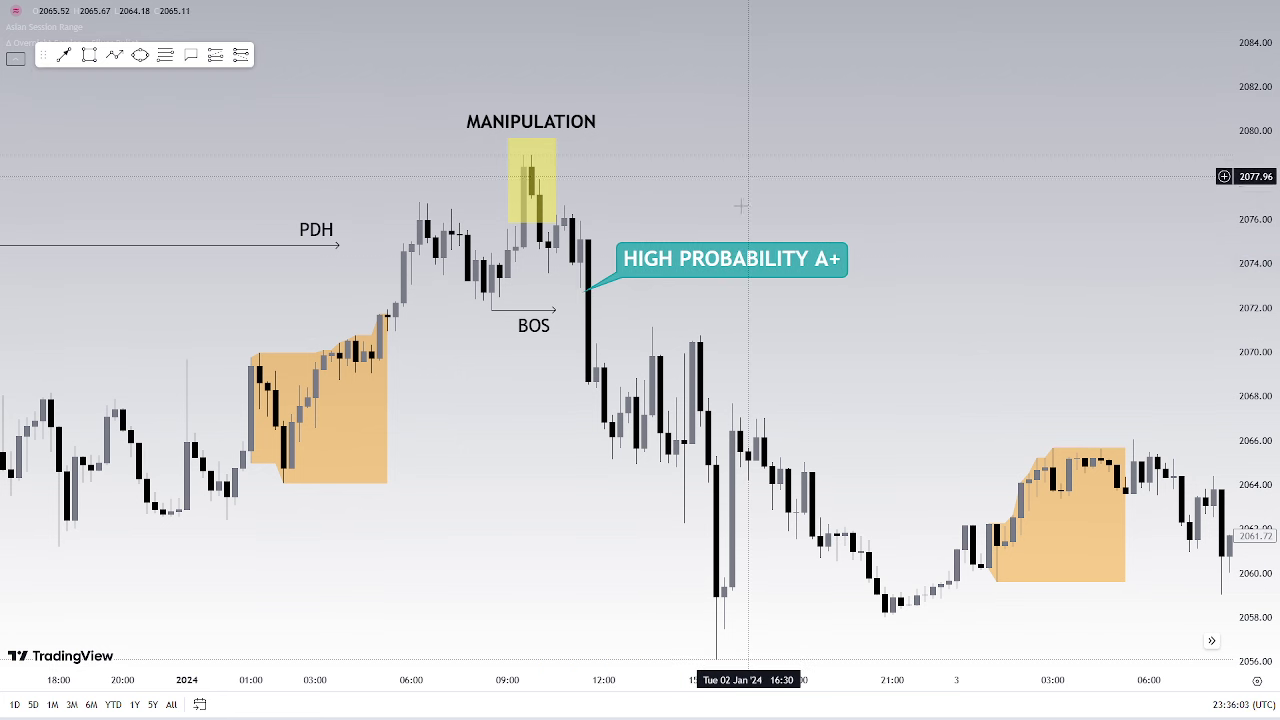
Move the HIGH PROBABILITY A+ text box farther from its candle, up and to the right
{"action": "left_click_drag", "start_coordinate": [741, 257], "coordinate": [837, 223]}
{"action": "left_click", "coordinate": [785, 297]}
{"action": "left_click_drag", "start_coordinate": [802, 303], "coordinate": [914, 309]}
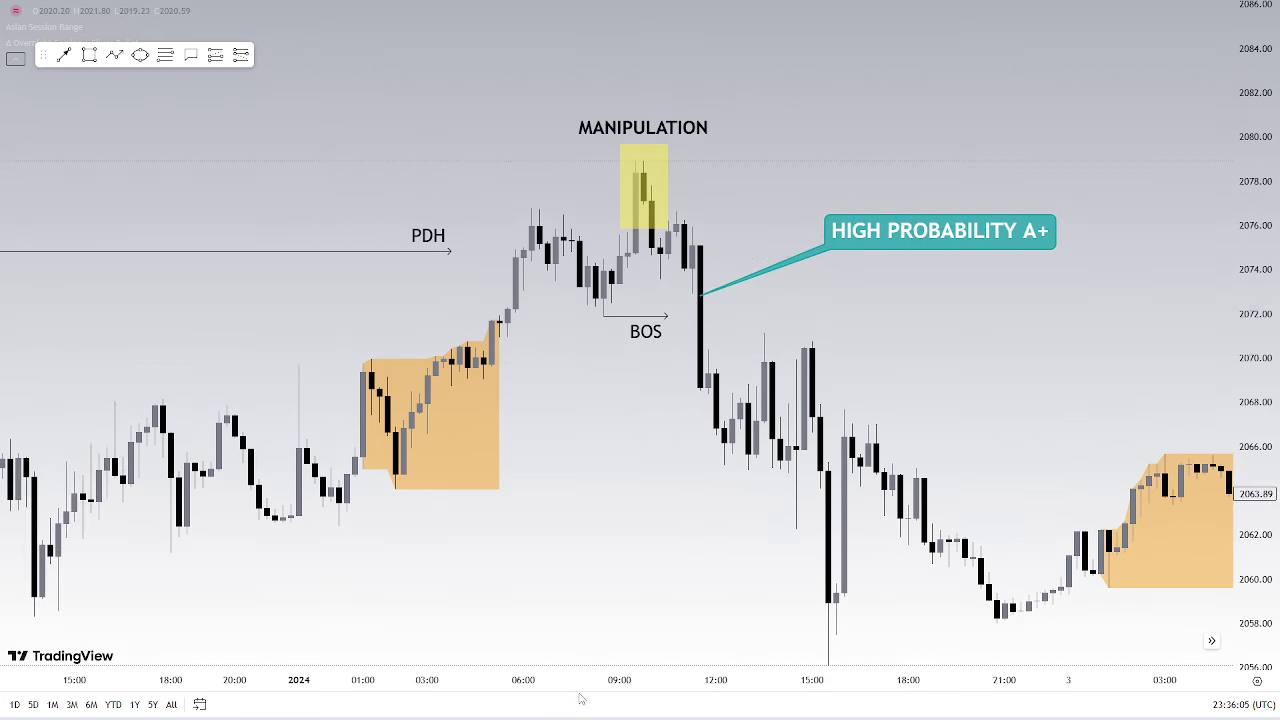
Try moving the PDH arrow's head to an earlier time, then restore it to 2074.82 at 03:45
{"action": "left_click_drag", "start_coordinate": [581, 685], "coordinate": [872, 685]}
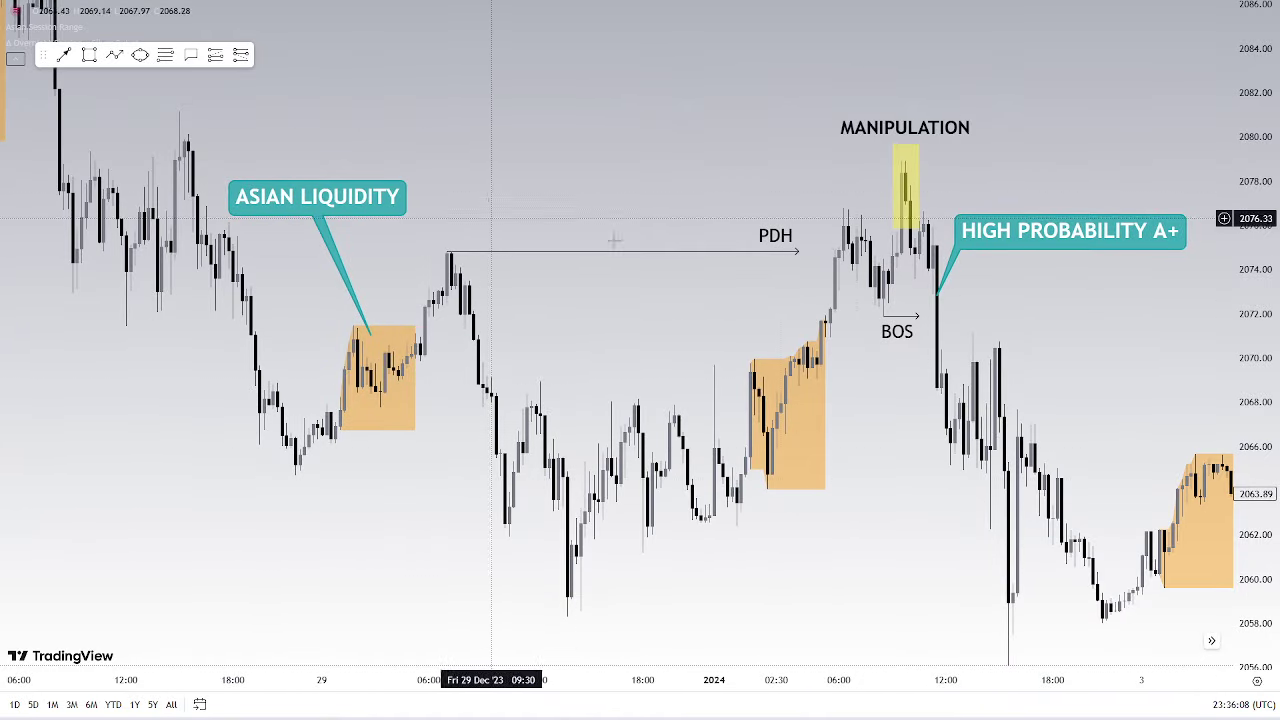
{"action": "left_click_drag", "start_coordinate": [798, 251], "coordinate": [767, 233]}
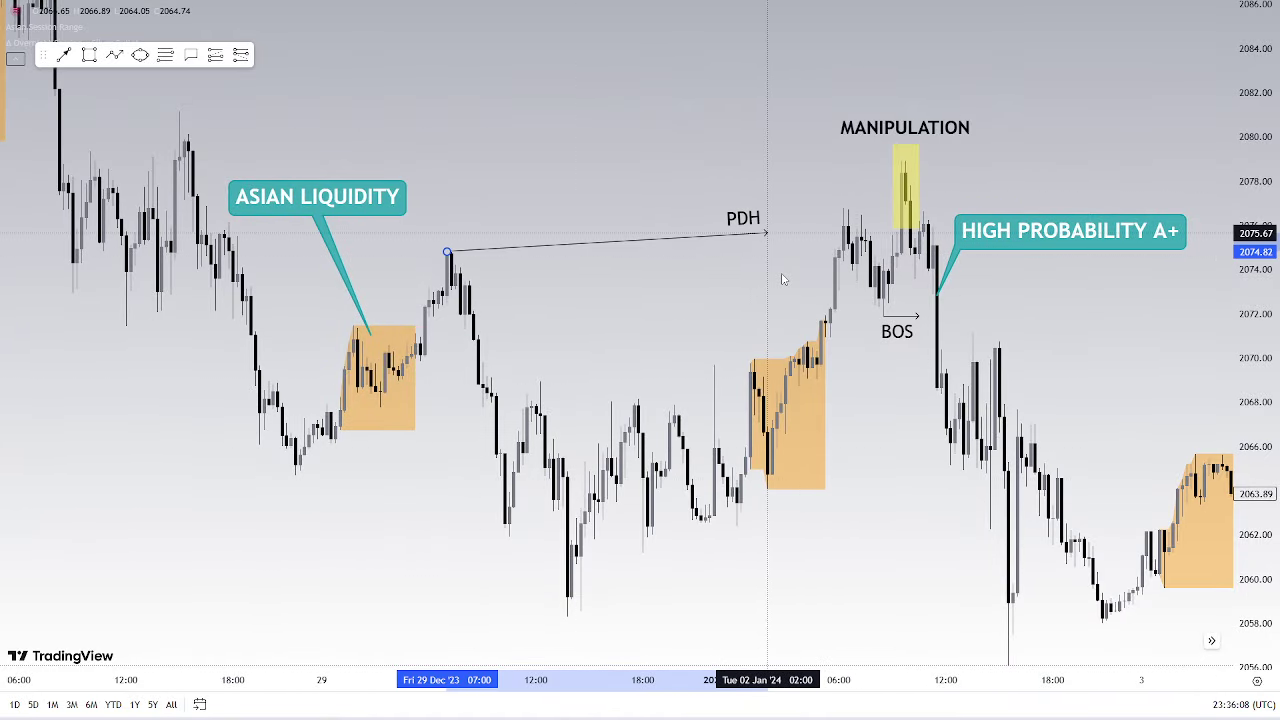
{"action": "left_click_drag", "start_coordinate": [783, 279], "coordinate": [752, 237]}
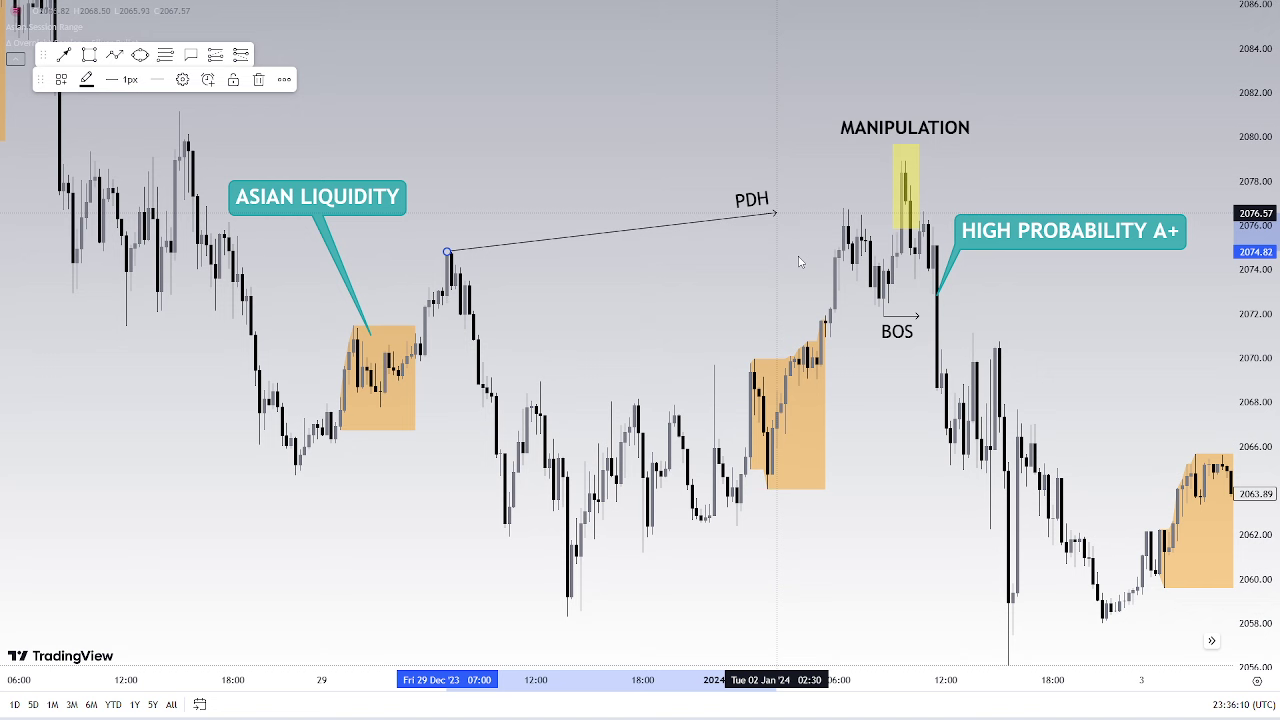
{"action": "left_click_drag", "start_coordinate": [799, 262], "coordinate": [799, 255]}
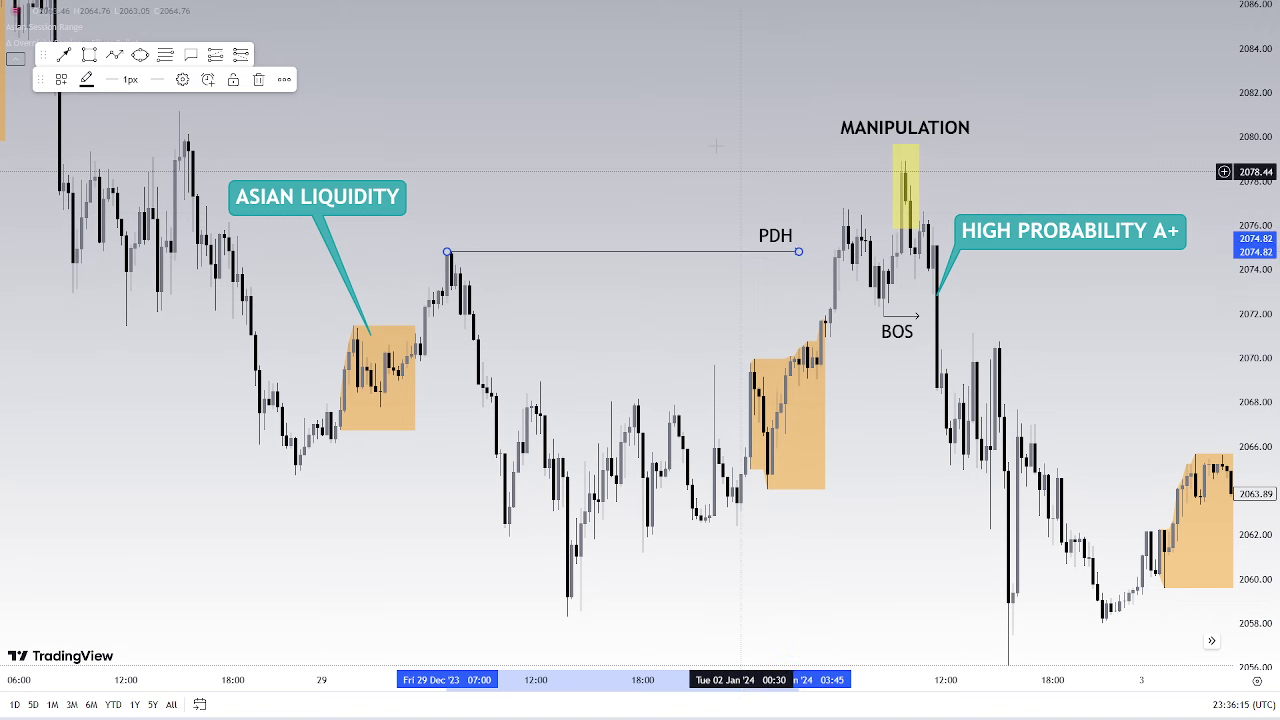
{"action": "left_click", "coordinate": [716, 147]}
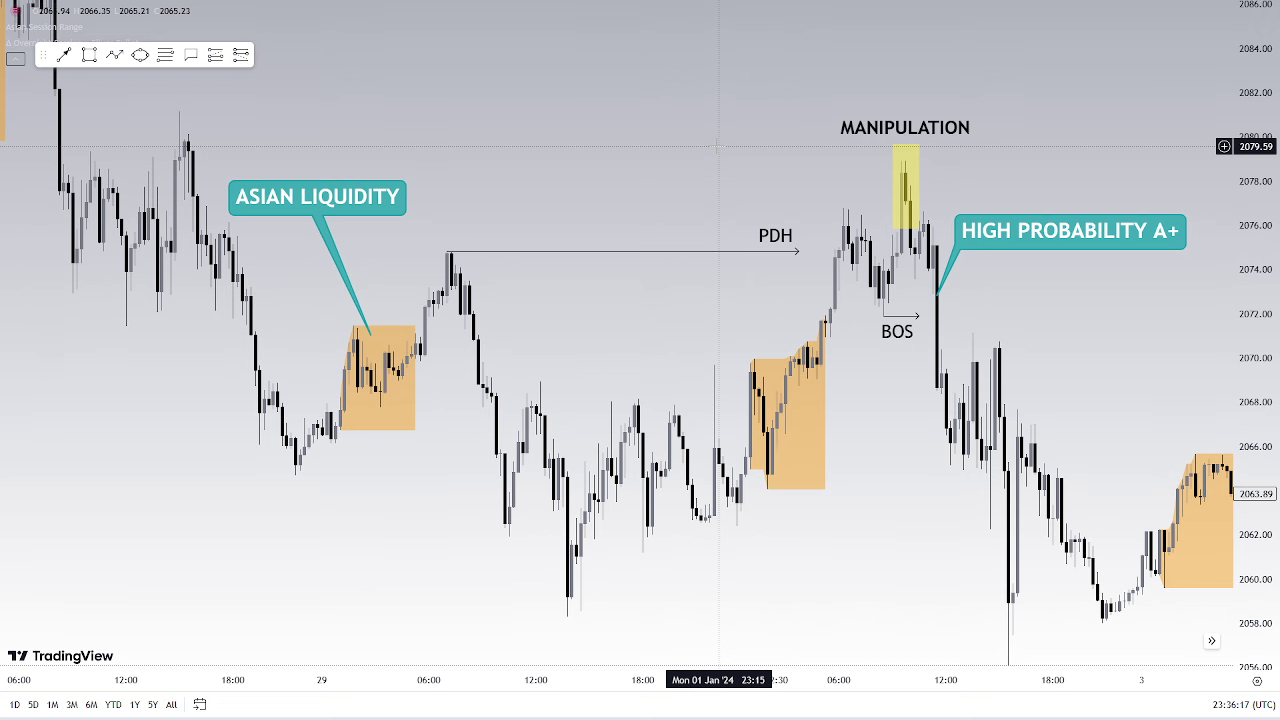
Remove the HIGH PROBABILITY A+ callout and draw a rectangle from 2076.06 to 2072.95, spanning 11:15 to 20:45 on 2 January
{"action": "left_click_drag", "start_coordinate": [941, 380], "coordinate": [724, 384]}
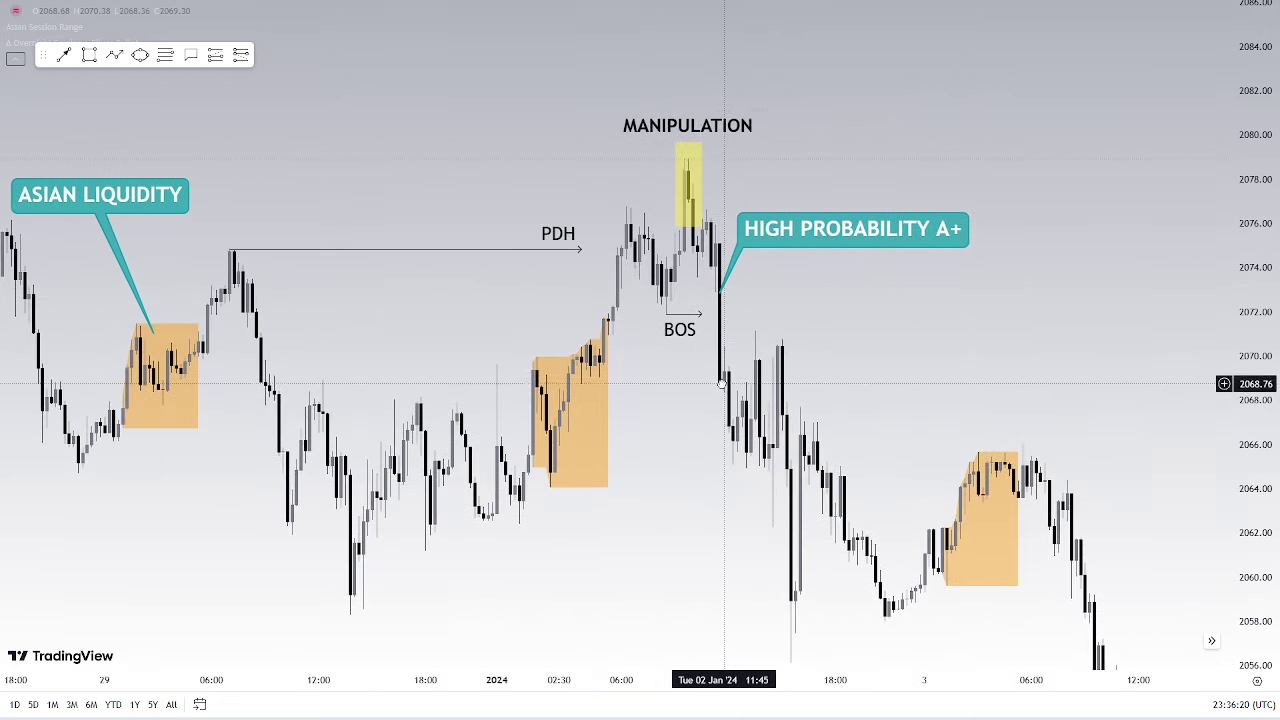
{"action": "scroll", "coordinate": [436, 660], "scroll_direction": "up", "scroll_amount": 2}
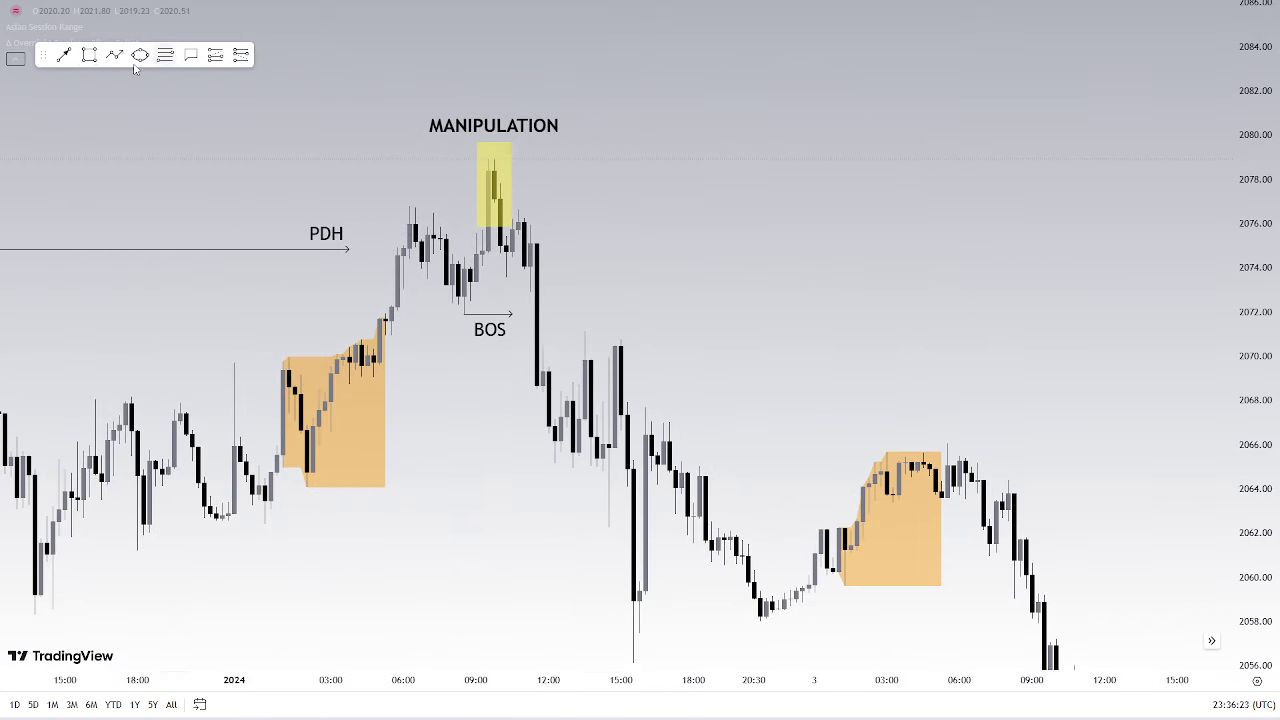
{"action": "mouse_move", "coordinate": [542, 222]}
{"action": "left_mouse_down"}
{"action": "mouse_move", "coordinate": [585, 290]}
{"action": "mouse_move", "coordinate": [530, 257]}
{"action": "mouse_move", "coordinate": [760, 257]}
{"action": "left_mouse_up"}
{"action": "left_click", "coordinate": [585, 291]}
Label the new rectangle with the text A+ -OB, aligned inside and right
{"action": "double_click", "coordinate": [688, 262]}
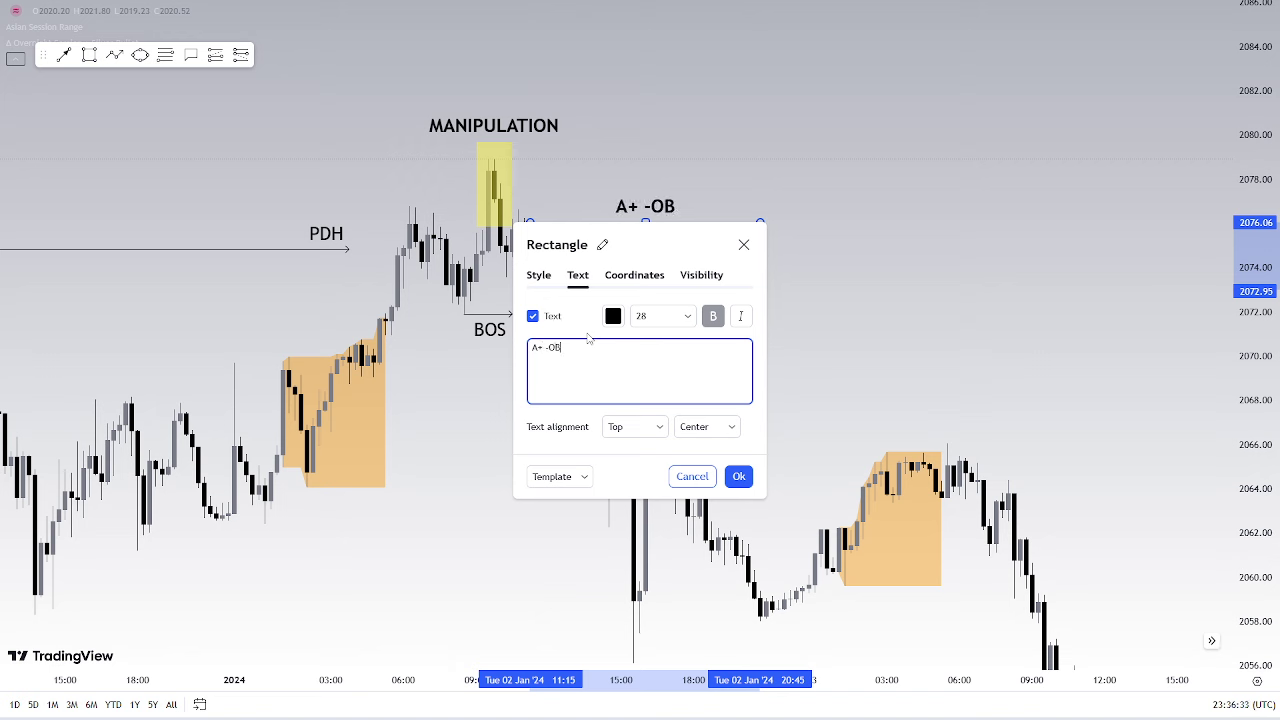
{"action": "left_click", "coordinate": [617, 432]}
{"action": "left_click", "coordinate": [622, 468]}
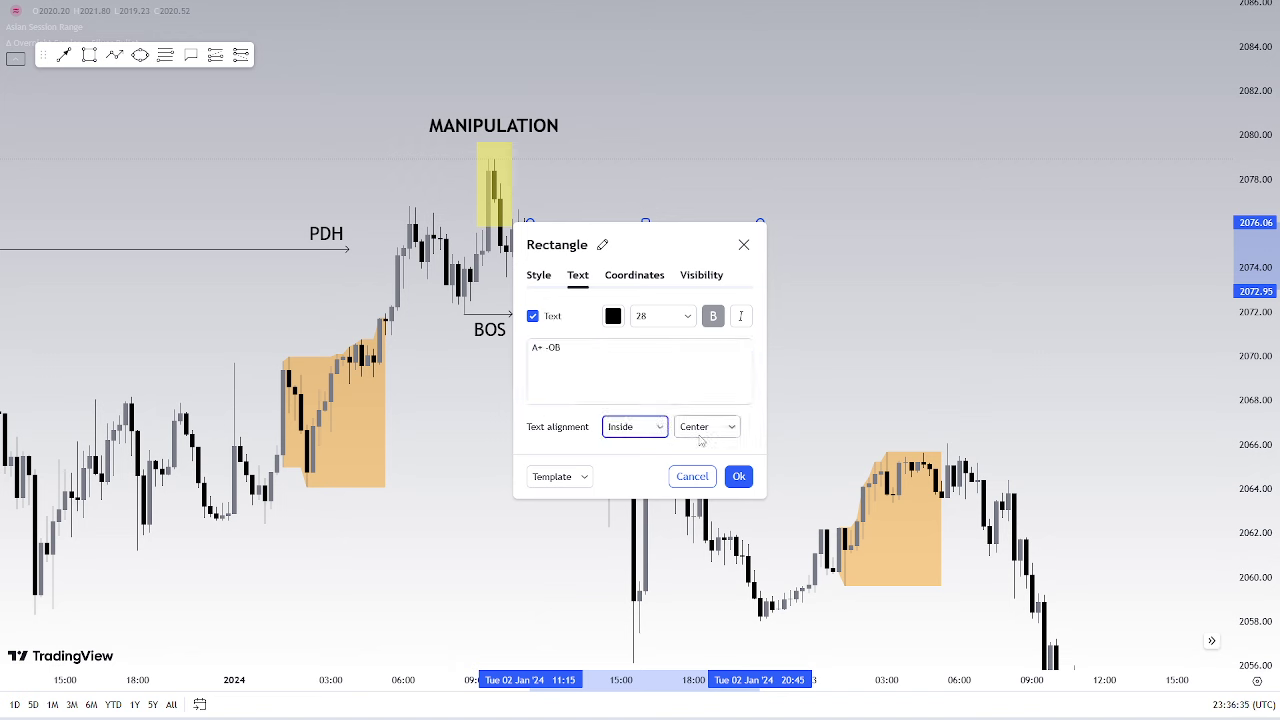
{"action": "left_click", "coordinate": [706, 427]}
{"action": "left_click", "coordinate": [690, 494]}
Change the A+ -OB rectangle's background colour to grey
{"action": "left_click", "coordinate": [540, 276]}
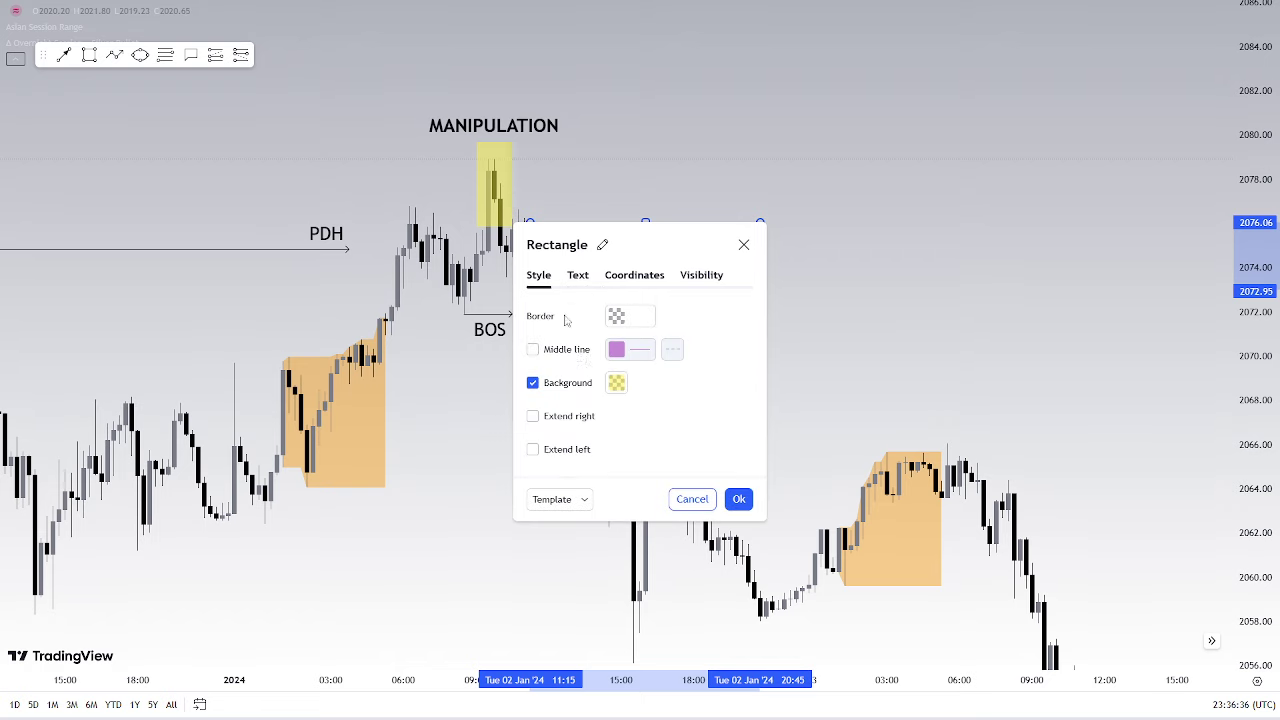
{"action": "left_click", "coordinate": [614, 386]}
{"action": "left_click", "coordinate": [680, 412]}
{"action": "left_click", "coordinate": [829, 345]}
Add a callout reading ASIAN RANGE below the 2 January Asian session box, pointing into the box
{"action": "left_click_drag", "start_coordinate": [863, 343], "coordinate": [954, 330]}
{"action": "left_click", "coordinate": [191, 56]}
{"action": "left_click_drag", "start_coordinate": [440, 410], "coordinate": [488, 550]}
{"action": "type", "text": "ASIAN RNGE"}
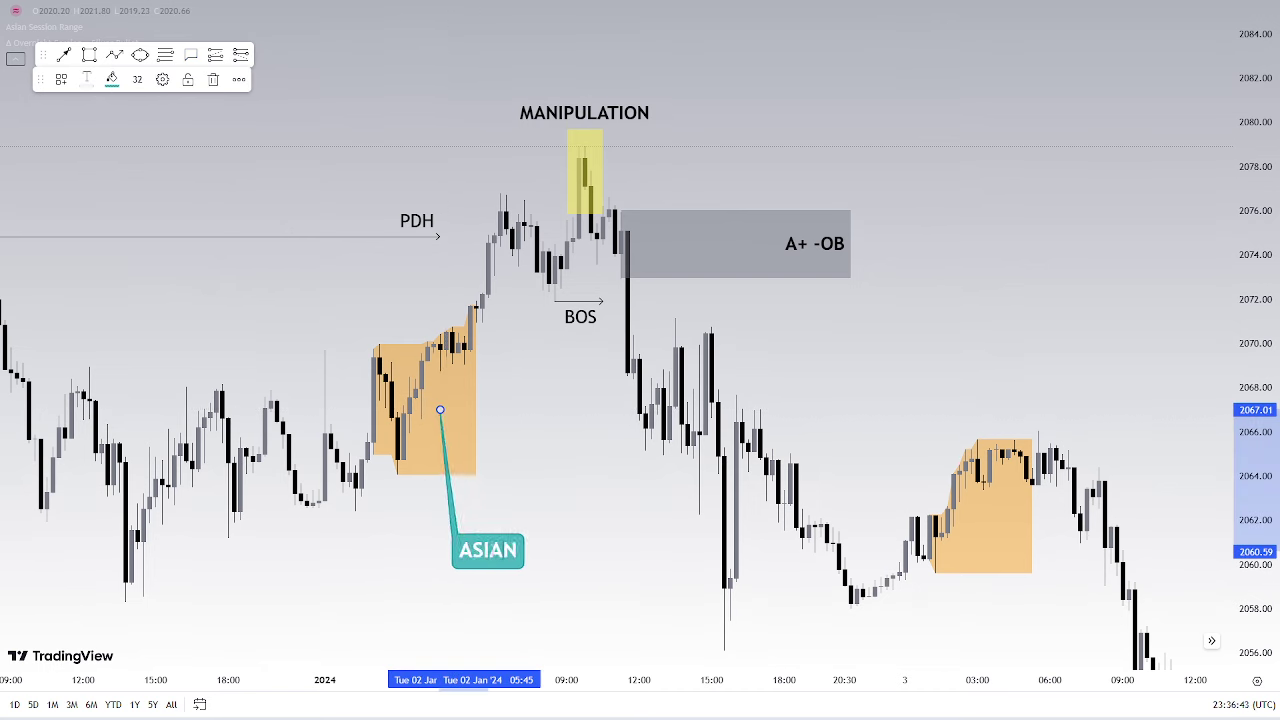
{"action": "key", "text": "BackSpace"}
{"action": "key", "text": "BackSpace"}
{"action": "key", "text": "BackSpace"}
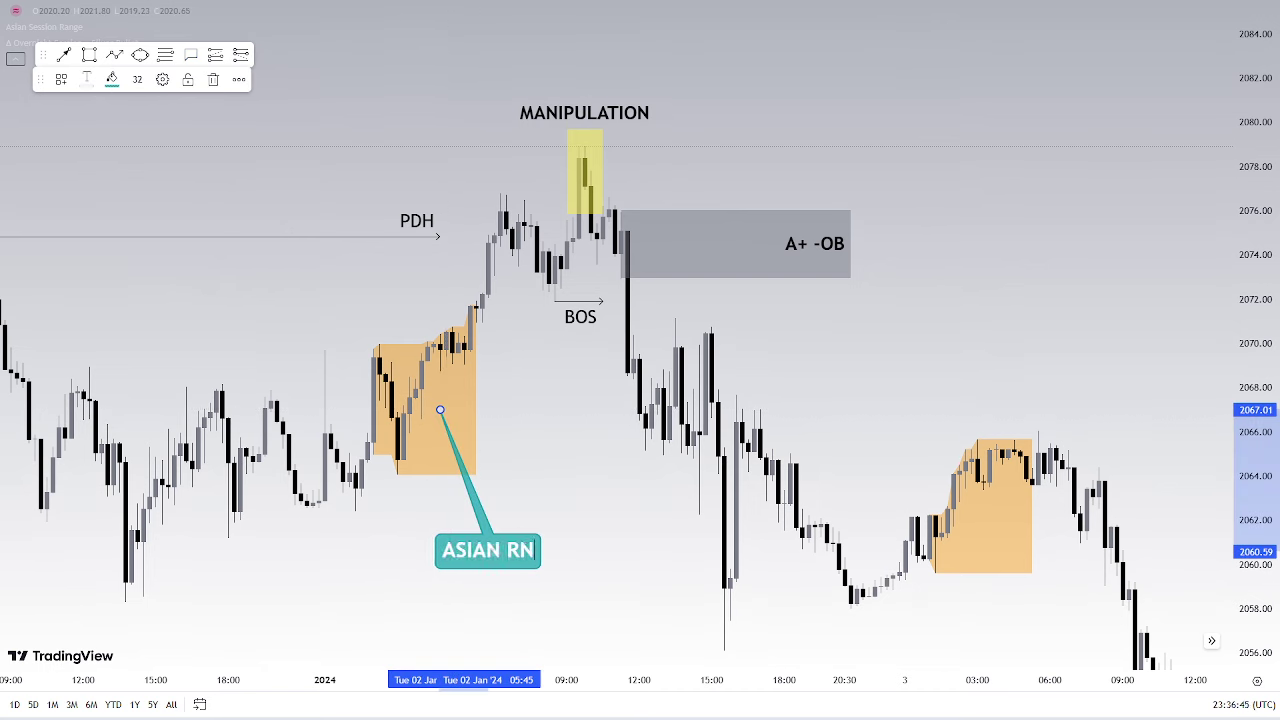
{"action": "type", "text": "ANGE"}
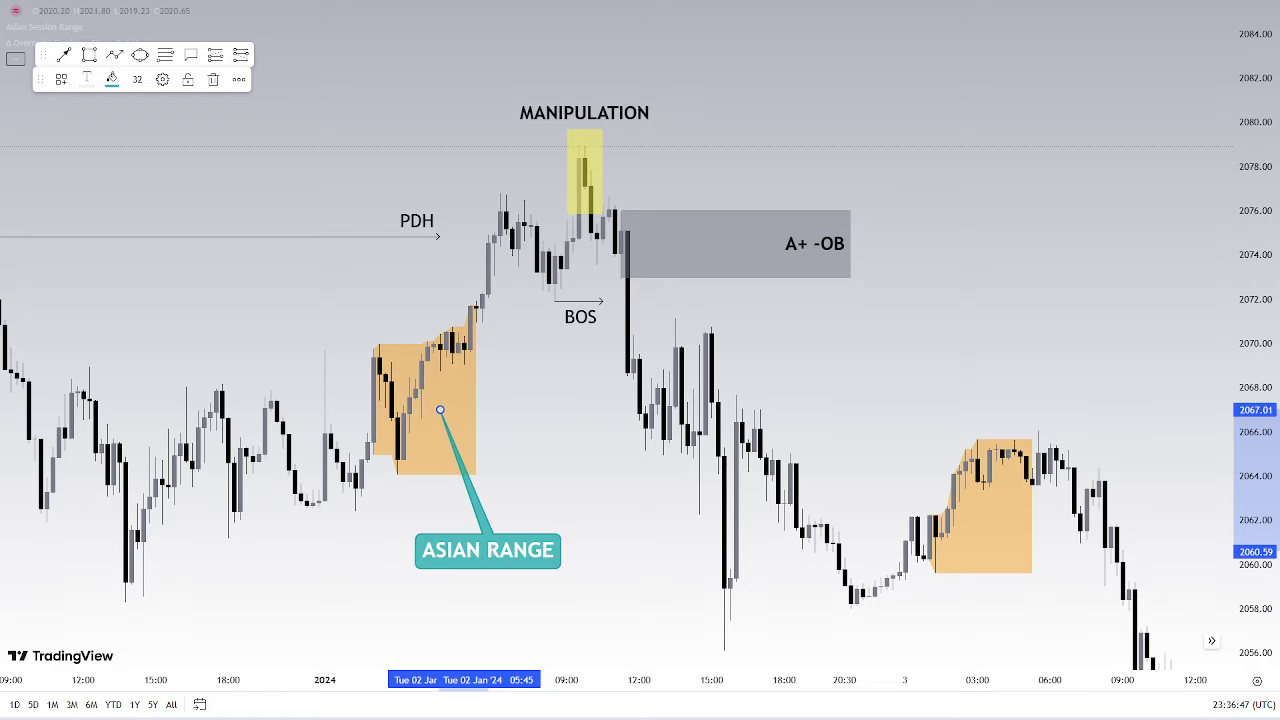
{"action": "left_click", "coordinate": [582, 458]}
Extend the A+ -OB rectangle's right edge to about 02:00 on 3 January
{"action": "left_click_drag", "start_coordinate": [476, 687], "coordinate": [405, 686]}
{"action": "left_click_drag", "start_coordinate": [726, 411], "coordinate": [649, 354]}
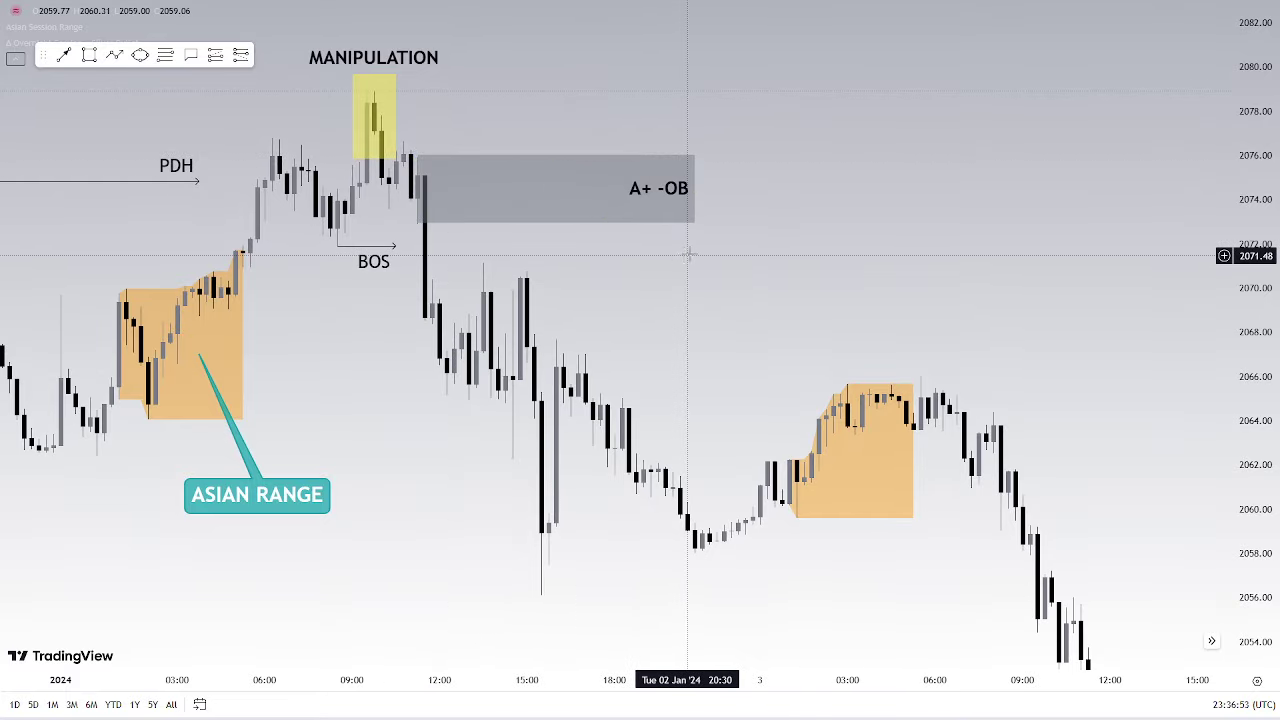
{"action": "left_click_drag", "start_coordinate": [694, 188], "coordinate": [818, 188]}
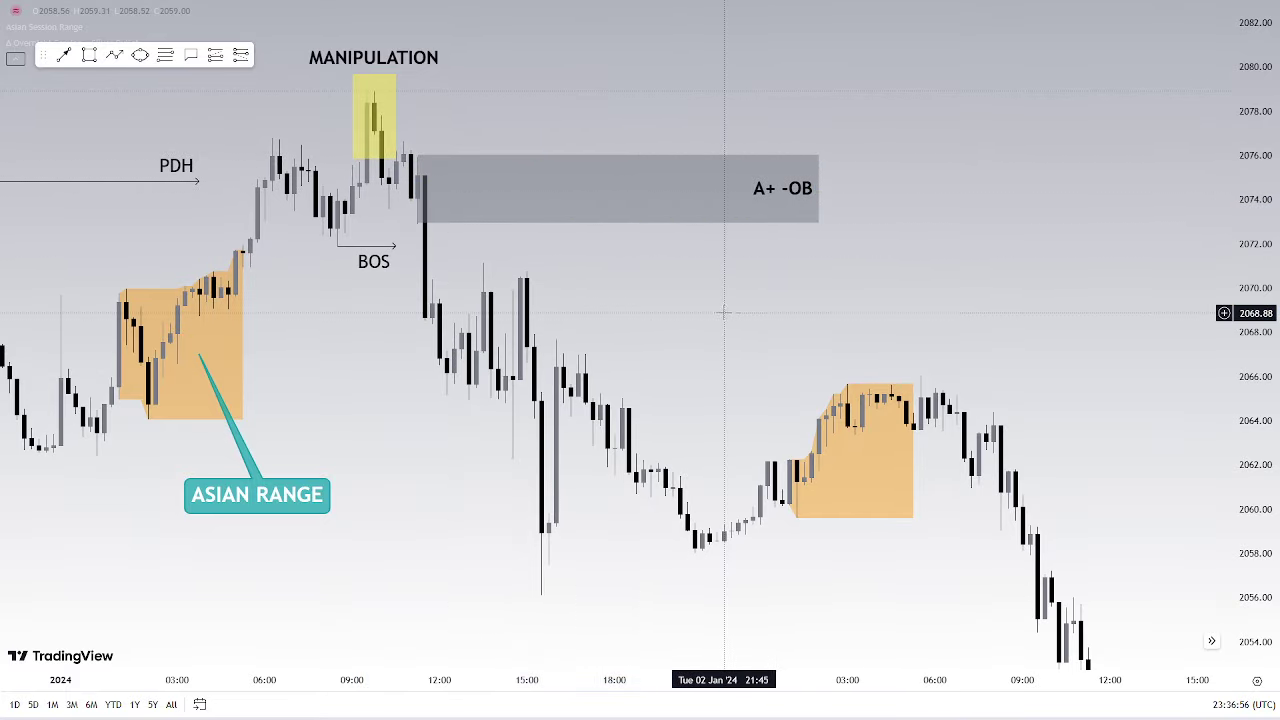
Delete the ASIAN LIQUIDITY and ASIAN RANGE callouts and the PDH arrow from the chart
{"action": "left_click_drag", "start_coordinate": [772, 318], "coordinate": [1046, 357]}
{"action": "left_click_drag", "start_coordinate": [640, 680], "coordinate": [836, 676]}
{"action": "left_click_drag", "start_coordinate": [1262, 294], "coordinate": [1262, 363]}
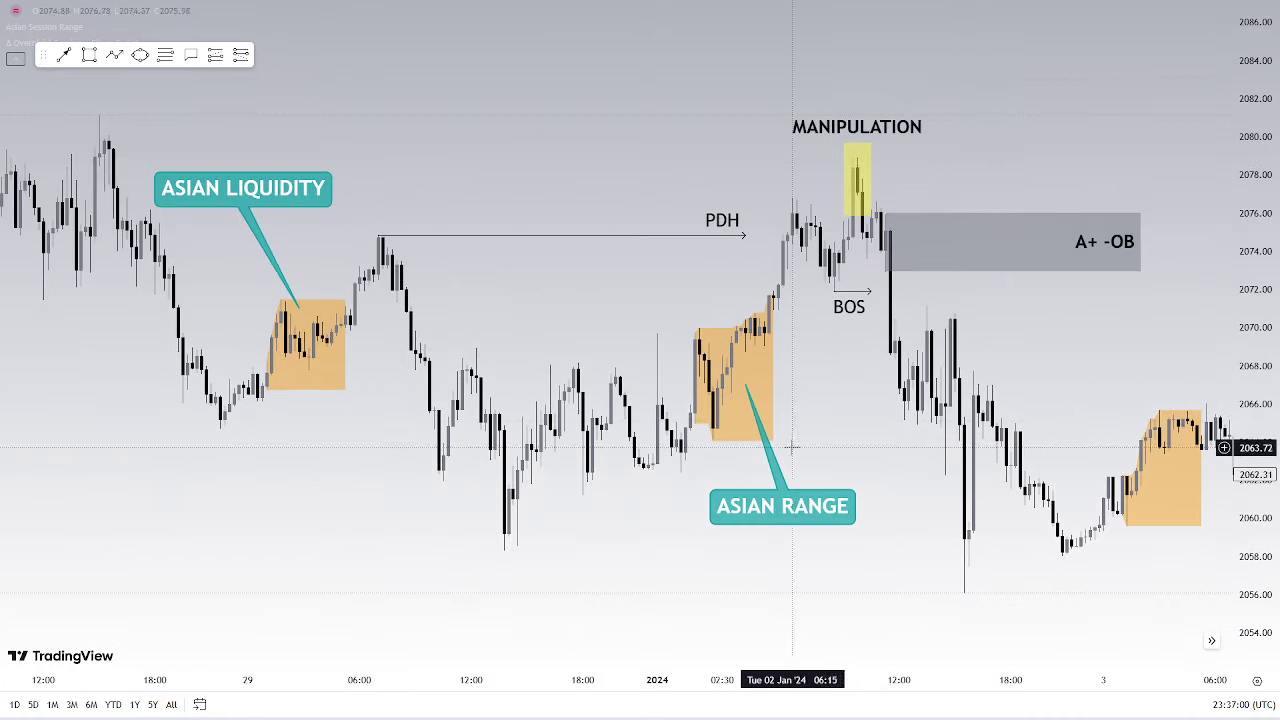
{"action": "left_click", "coordinate": [258, 188]}
{"action": "key", "text": "Delete"}
{"action": "left_click", "coordinate": [776, 512]}
{"action": "key", "text": "Delete"}
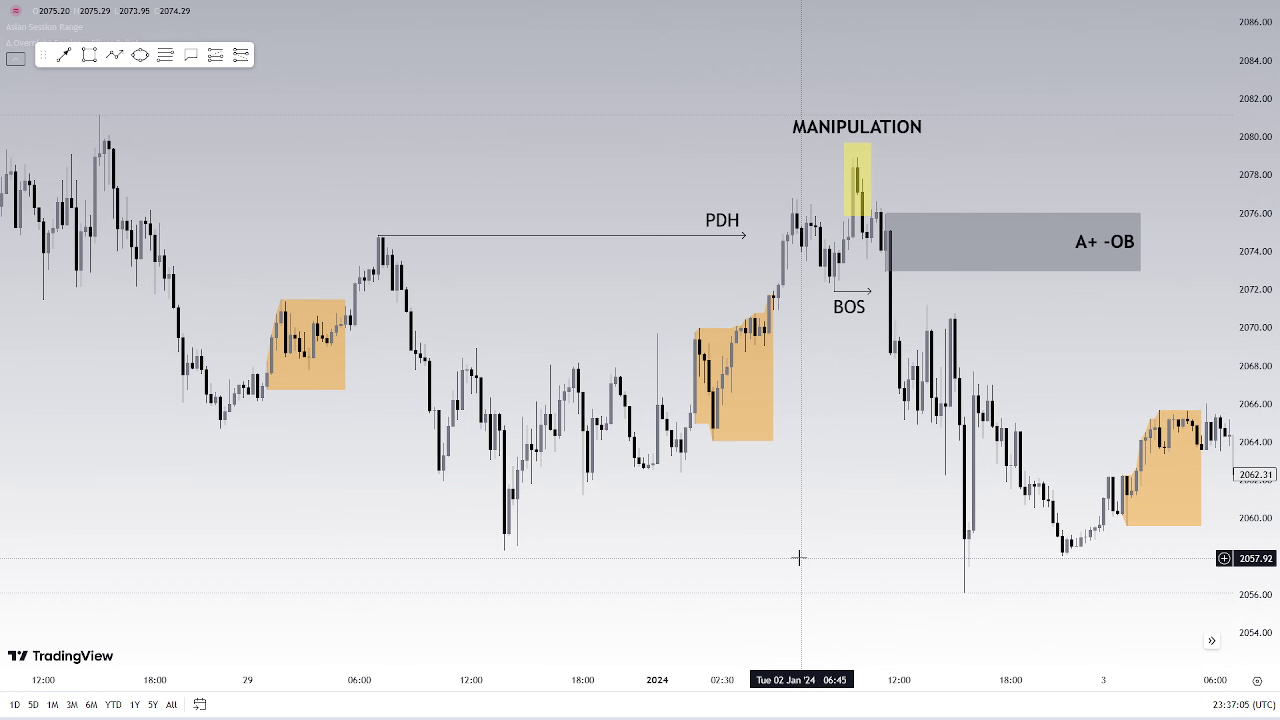
{"action": "left_click", "coordinate": [745, 235]}
{"action": "key", "text": "Delete"}
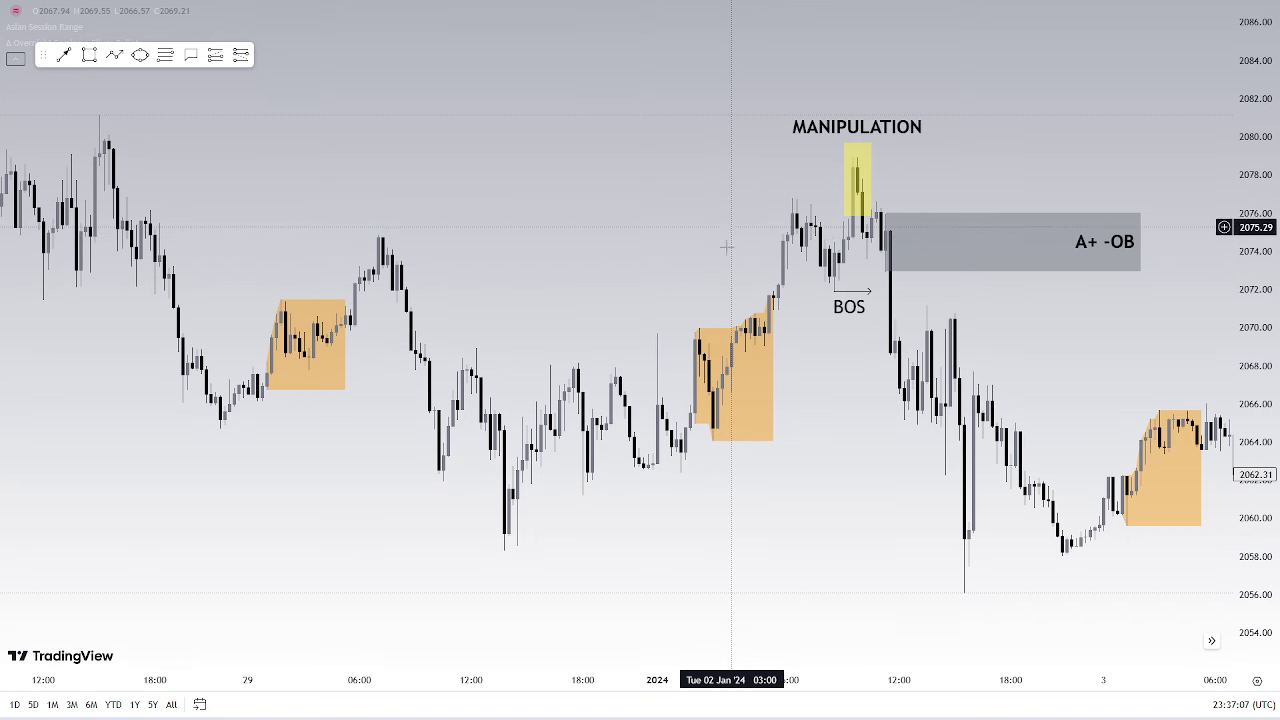
Draw a rectangle over the 29 December high, from 2075.57 to 2072.25 and ending at 08:45, with a yellow background
{"action": "left_click_drag", "start_coordinate": [646, 270], "coordinate": [679, 268]}
{"action": "left_click", "coordinate": [89, 55]}
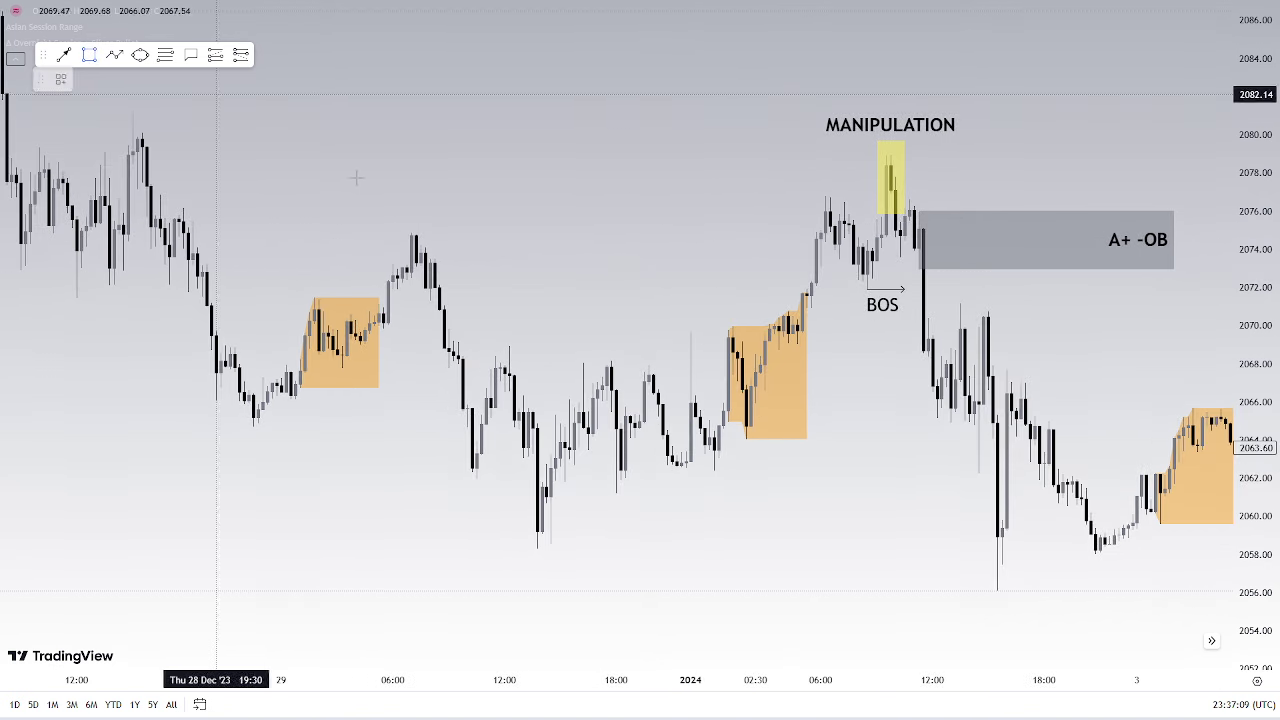
{"action": "left_click", "coordinate": [402, 220]}
{"action": "left_click_drag", "start_coordinate": [402, 220], "coordinate": [444, 283]}
{"action": "double_click", "coordinate": [423, 250]}
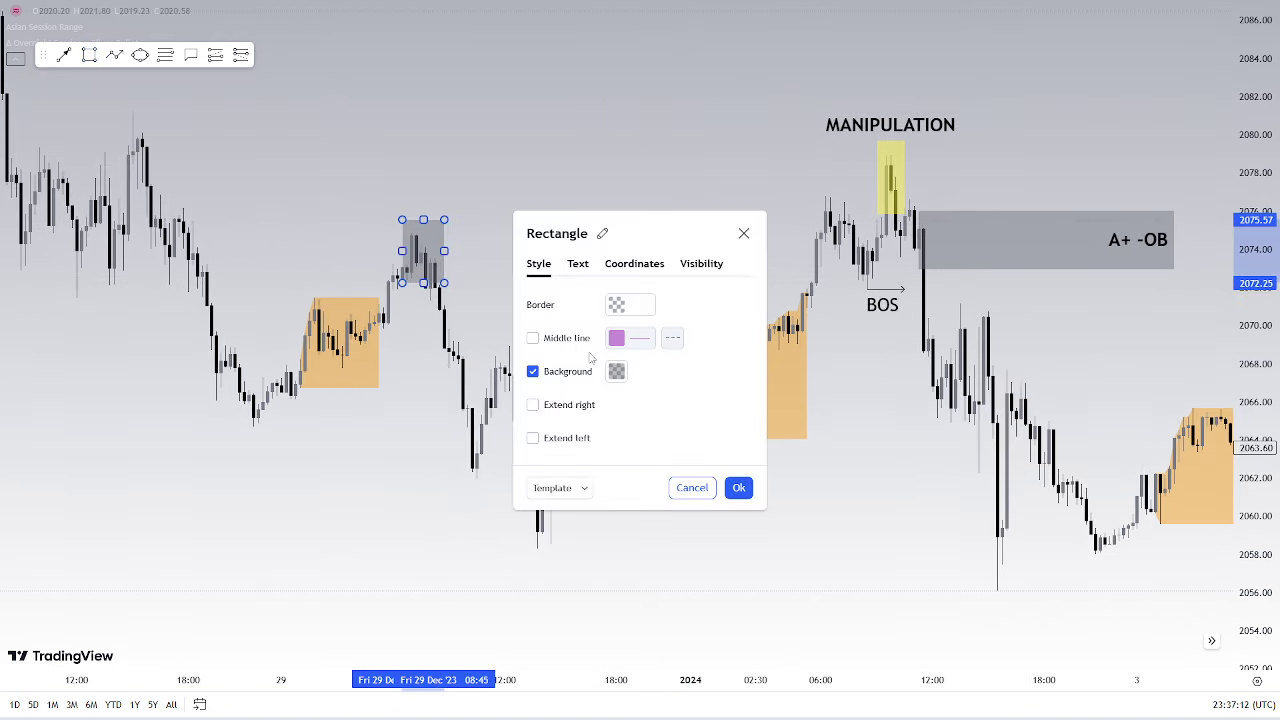
{"action": "left_click", "coordinate": [616, 371]}
{"action": "left_click", "coordinate": [652, 412]}
Label the 29 December high rectangle HOTD ABOCE THE ASIAN RANGE, with the text on top and centred
{"action": "left_click", "coordinate": [578, 263]}
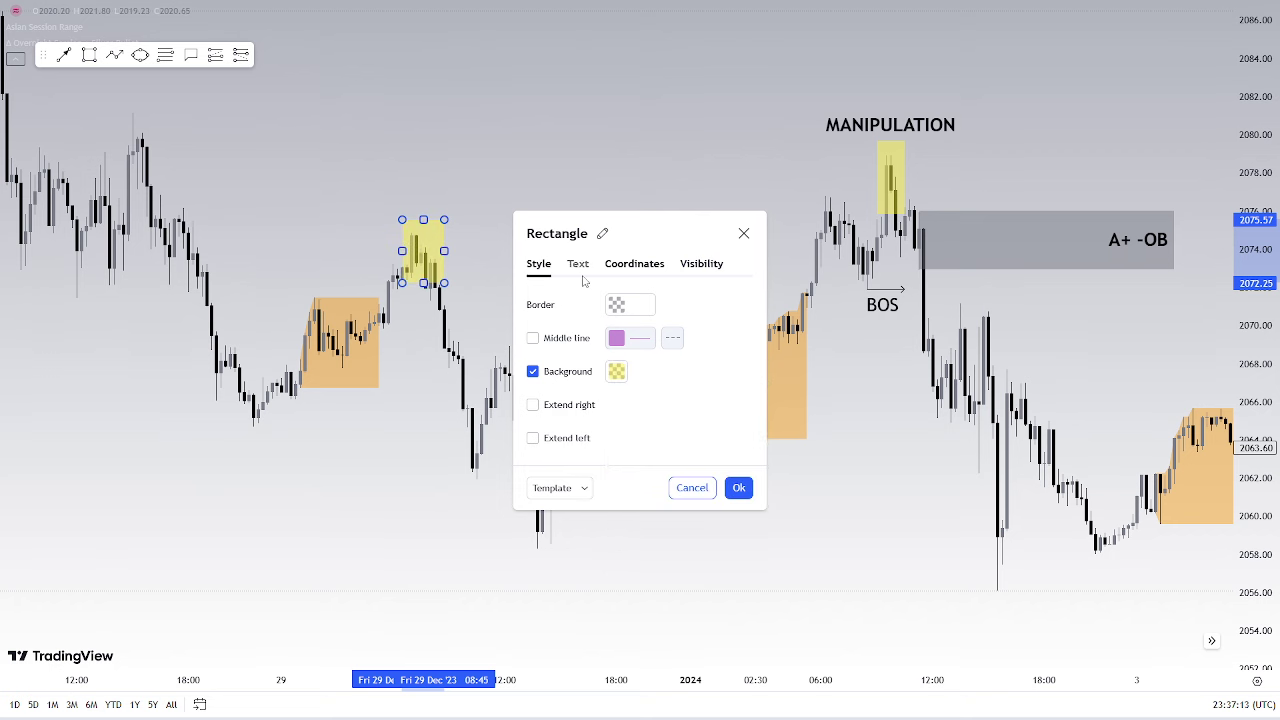
{"action": "left_click", "coordinate": [578, 263]}
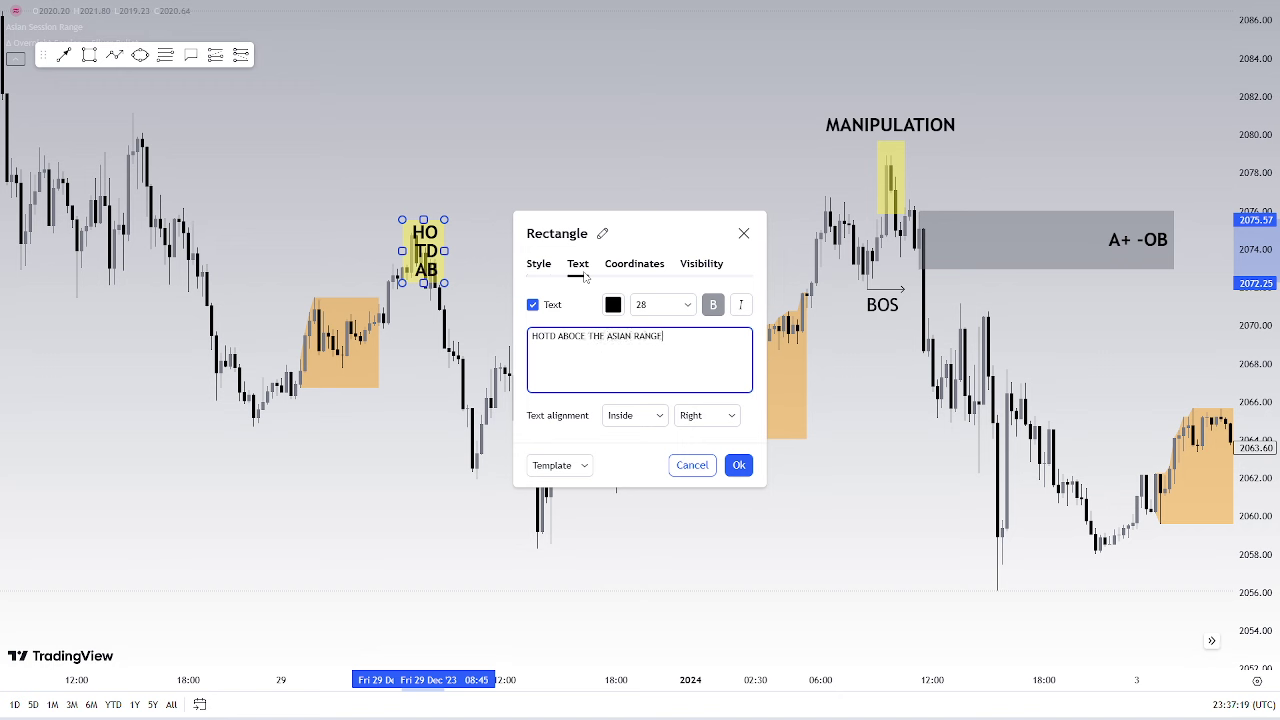
{"action": "left_click", "coordinate": [638, 418]}
{"action": "left_click", "coordinate": [630, 445]}
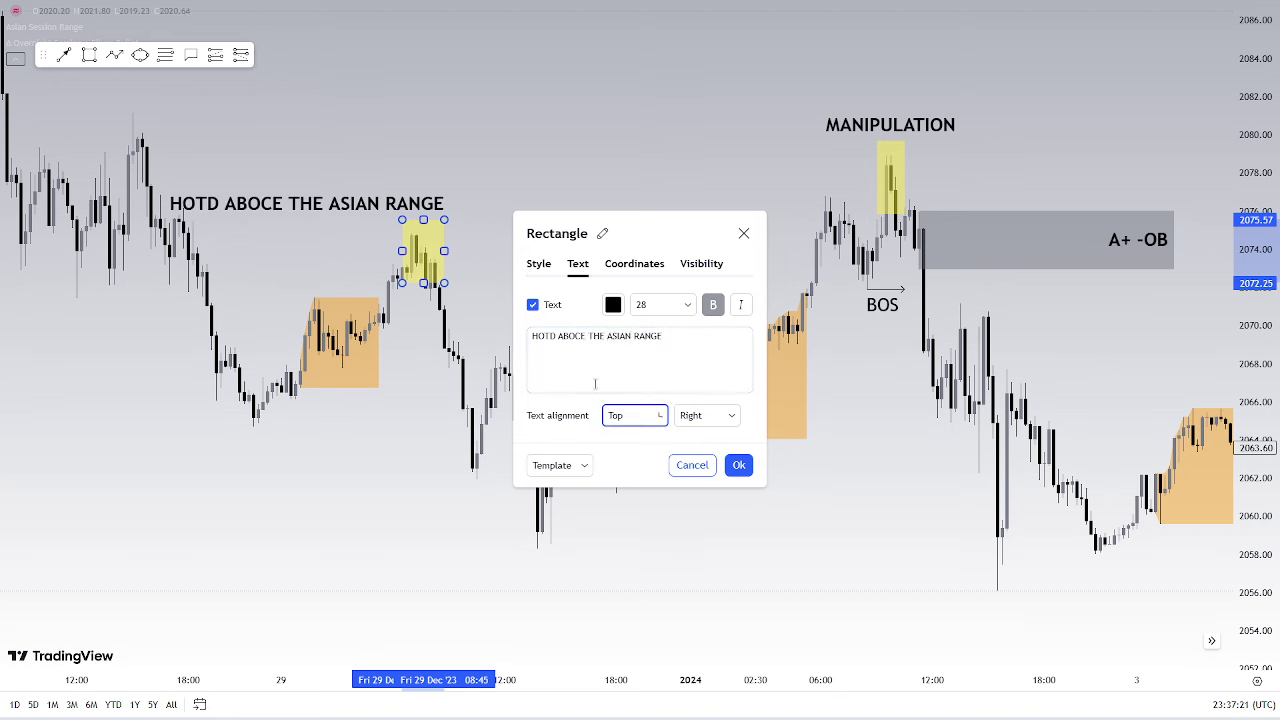
{"action": "left_click", "coordinate": [690, 415]}
{"action": "left_click", "coordinate": [694, 540]}
{"action": "left_click", "coordinate": [738, 465]}
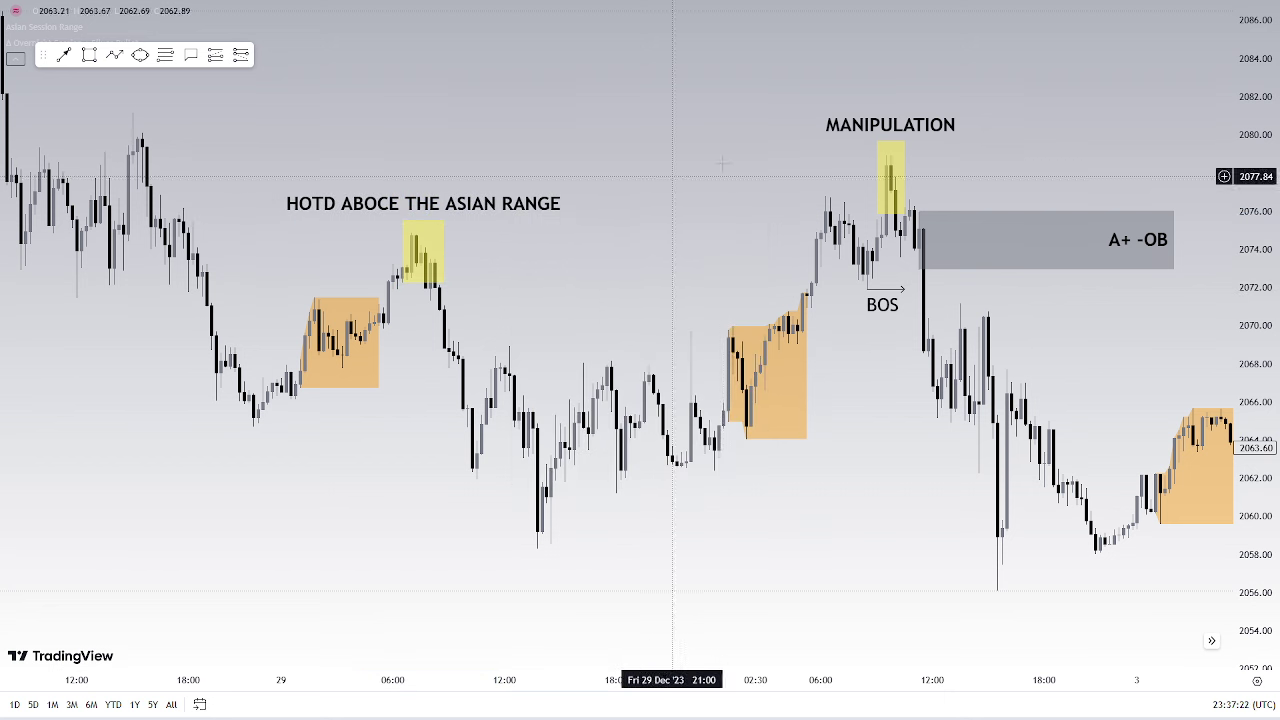
Replace the MANIPULATION rectangle at the 2 January high with a clone of the labelled 29 December rectangle
{"action": "left_click", "coordinate": [905, 178]}
{"action": "key", "text": "Delete"}
{"action": "right_click", "coordinate": [441, 205]}
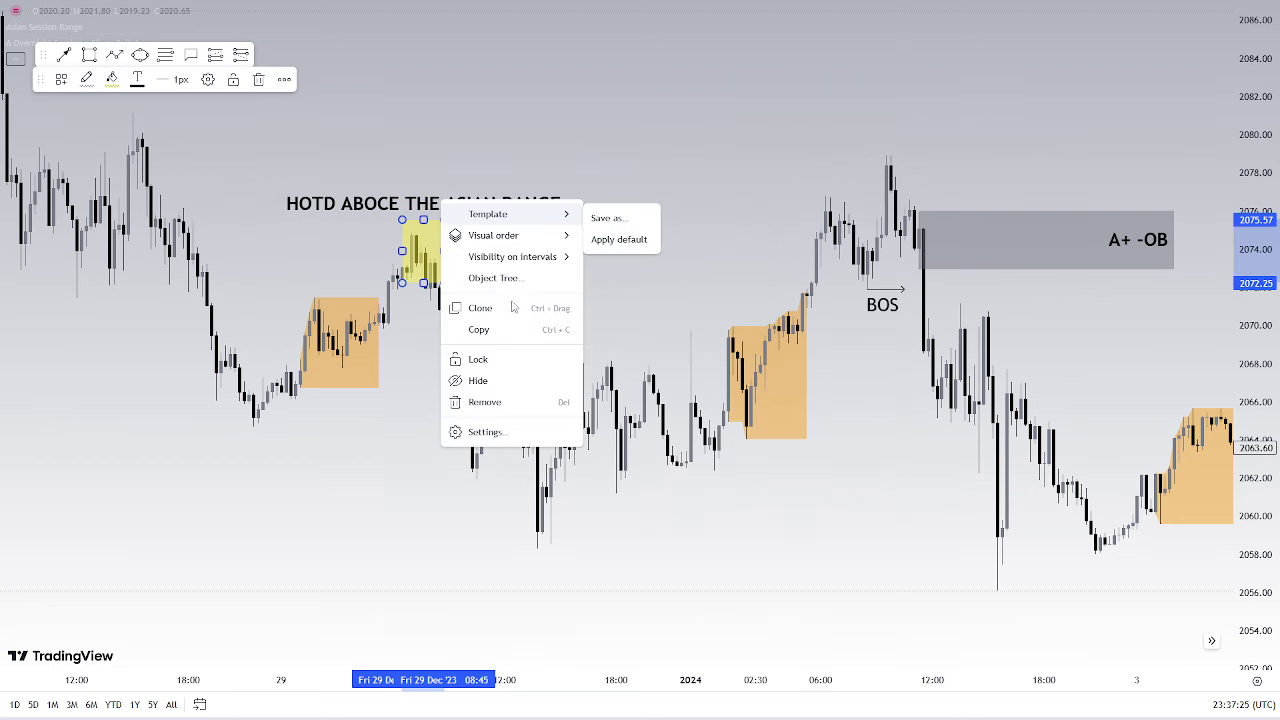
{"action": "left_click", "coordinate": [515, 313]}
{"action": "mouse_move", "coordinate": [435, 205]}
{"action": "left_mouse_down"}
{"action": "mouse_move", "coordinate": [435, 179]}
{"action": "mouse_move", "coordinate": [883, 145]}
{"action": "mouse_move", "coordinate": [918, 122]}
{"action": "mouse_move", "coordinate": [899, 122]}
{"action": "left_mouse_up"}
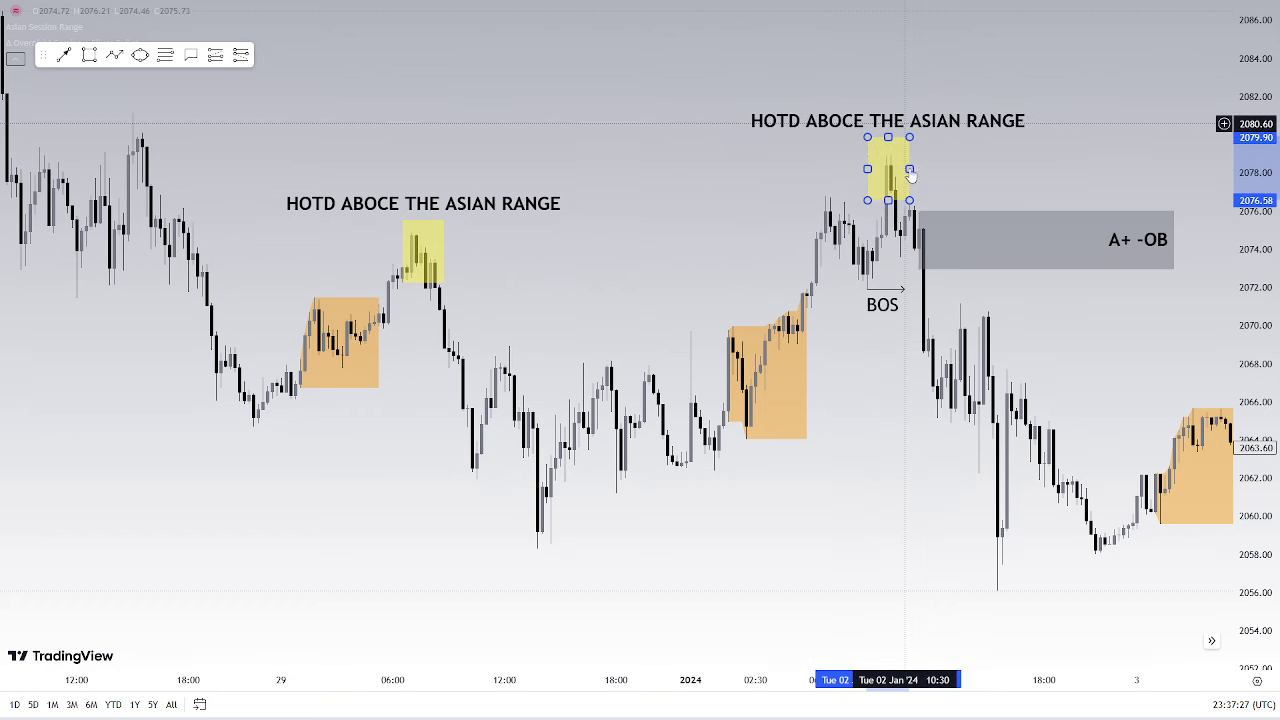
Correct the 2 January rectangle's label to HOTD ABOVE THE ASIAN RANGE
{"action": "double_click", "coordinate": [911, 175]}
{"action": "triple_click", "coordinate": [577, 345]}
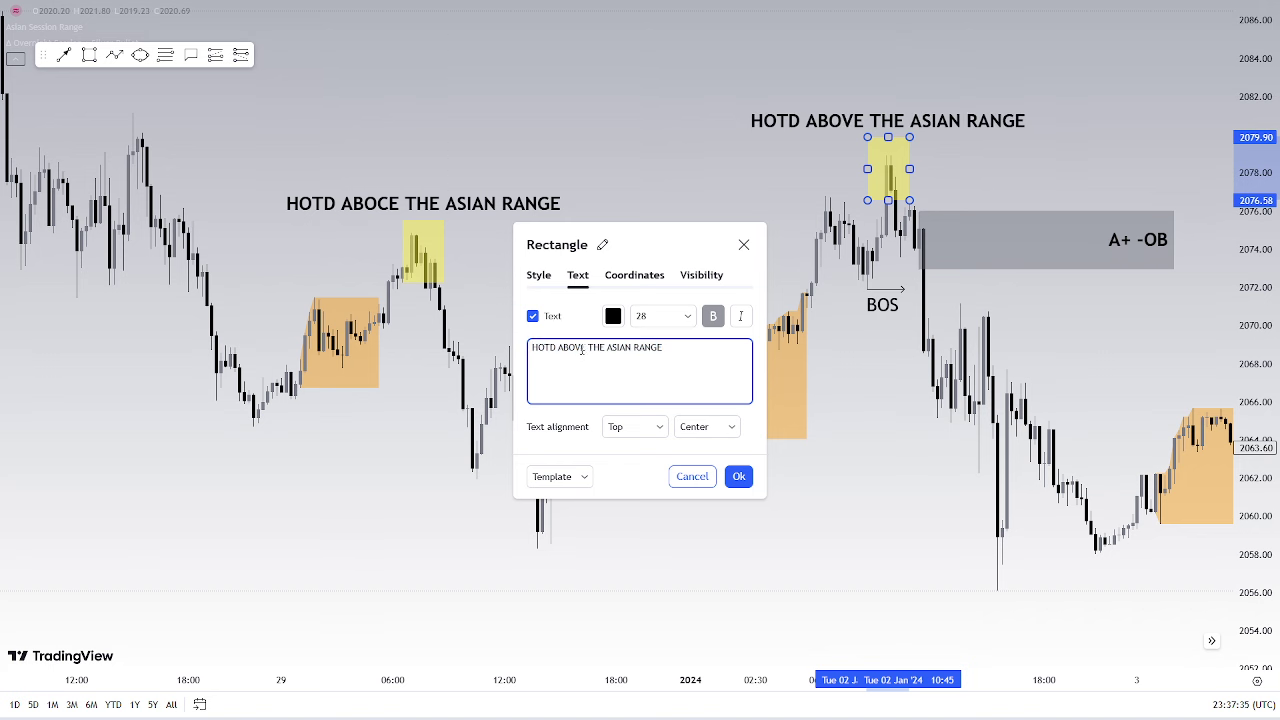
{"action": "left_click", "coordinate": [738, 476]}
Correct the 29 December rectangle's label to HOTD ABOVE THE ASIAN RANGE
{"action": "left_click", "coordinate": [420, 250]}
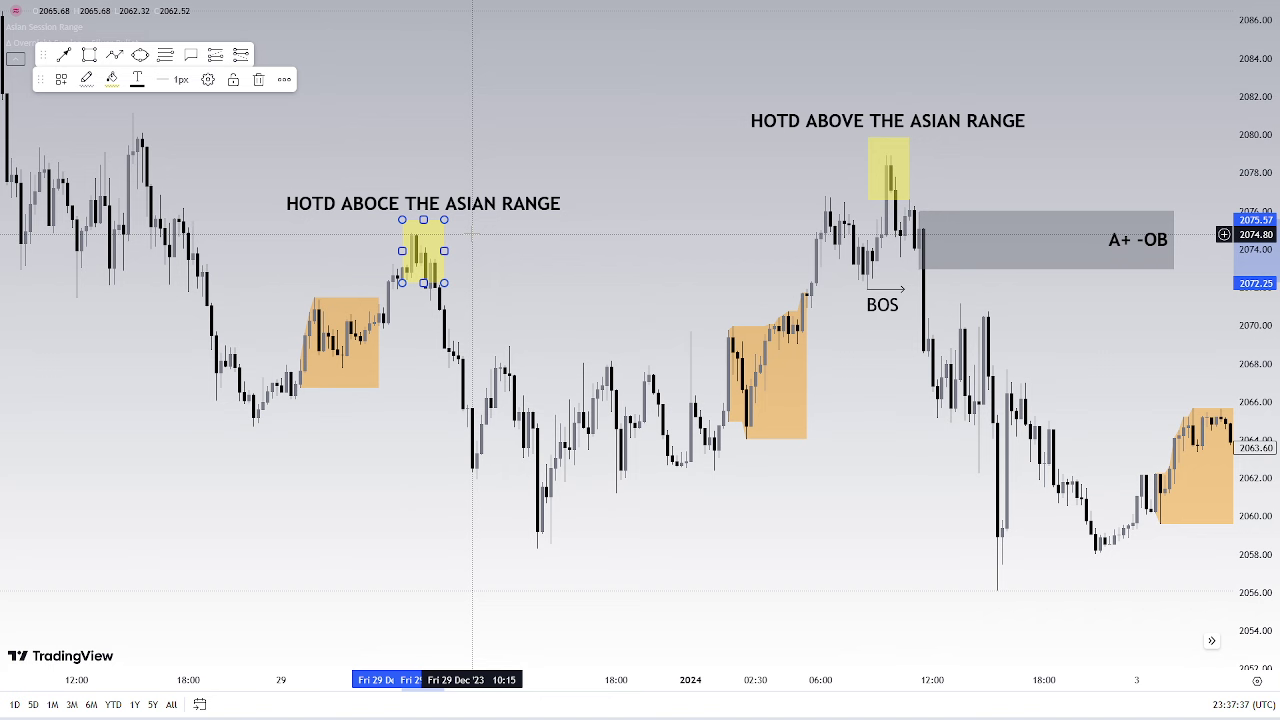
{"action": "double_click", "coordinate": [445, 212]}
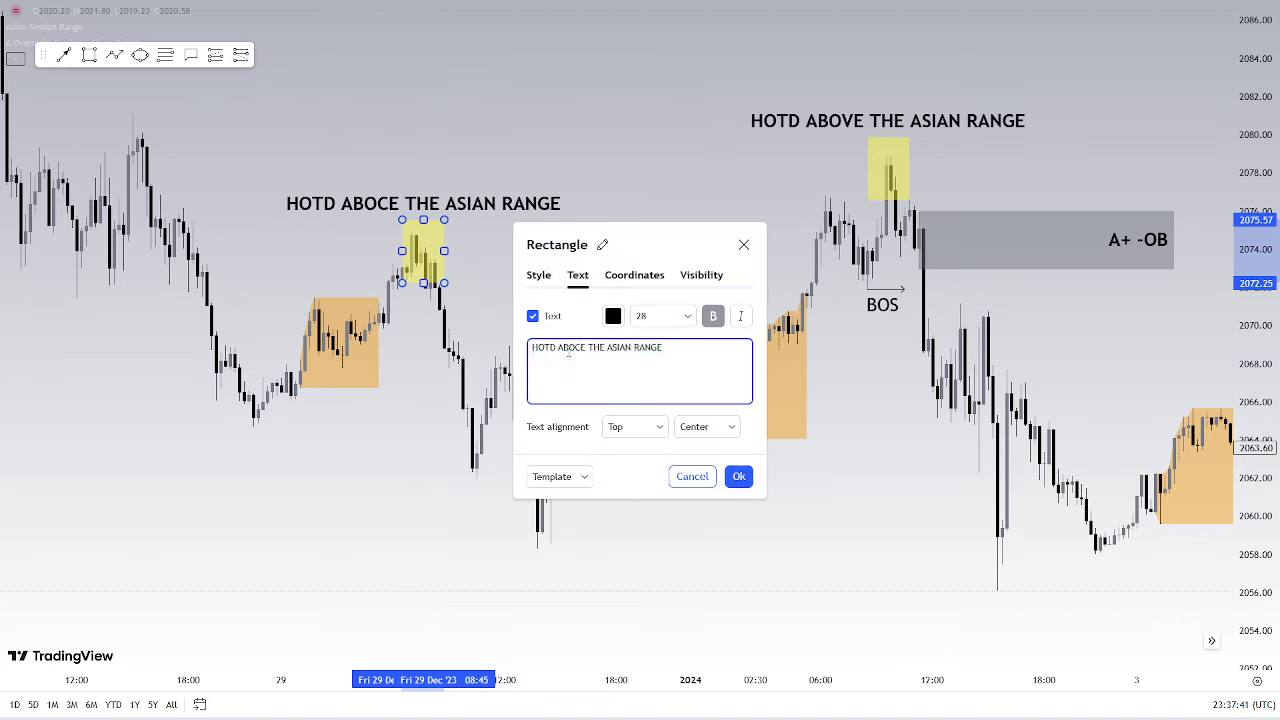
{"action": "key", "text": "BackSpace"}
{"action": "type", "text": "V"}
{"action": "left_click", "coordinate": [600, 188]}
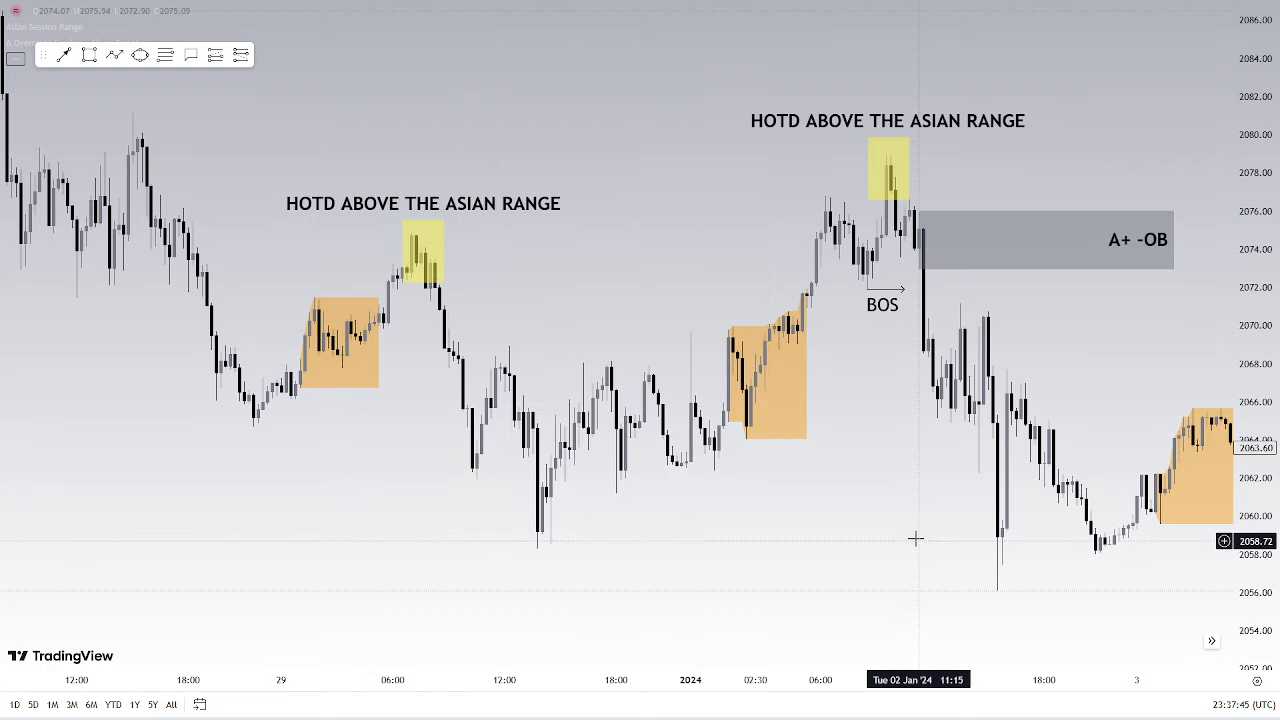
Add a callout reading ASIAN RANGE above the 3 January Asian session box, pointing to 2064.67 at 02:30
{"action": "left_click_drag", "start_coordinate": [858, 510], "coordinate": [659, 407]}
{"action": "left_click_drag", "start_coordinate": [1006, 506], "coordinate": [810, 488]}
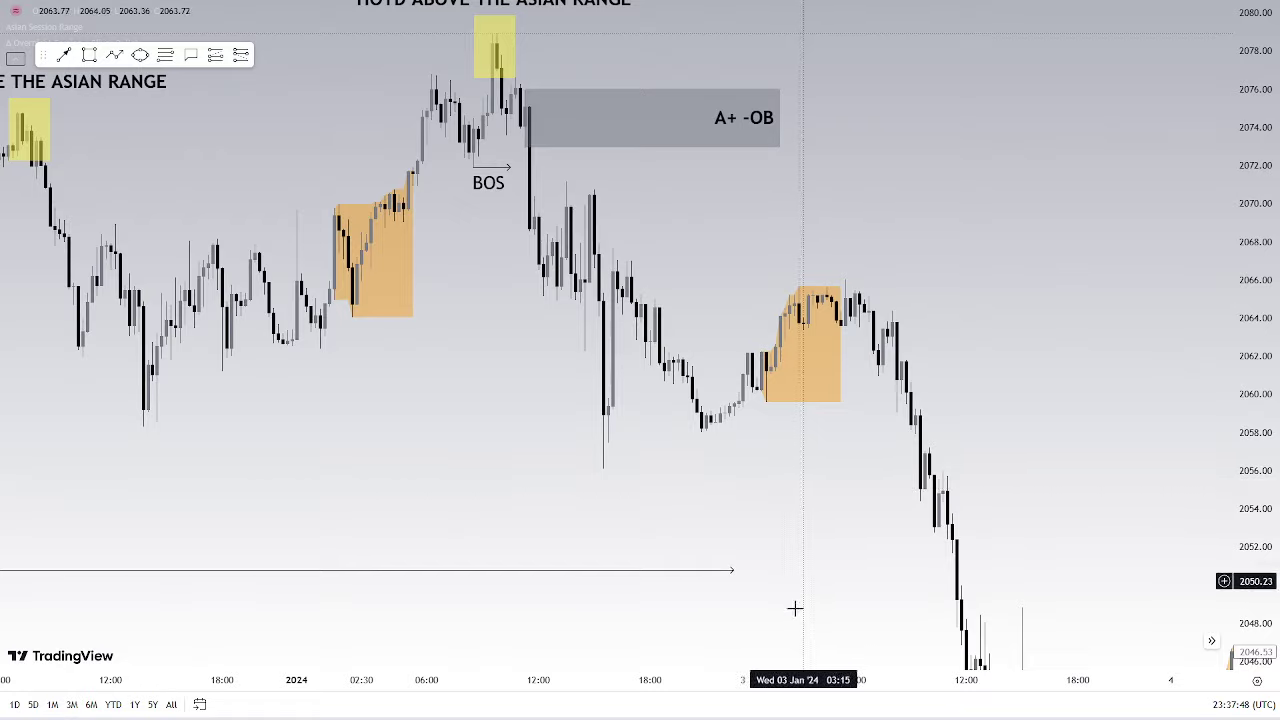
{"action": "left_click_drag", "start_coordinate": [783, 682], "coordinate": [522, 676]}
{"action": "left_click_drag", "start_coordinate": [977, 467], "coordinate": [1140, 479]}
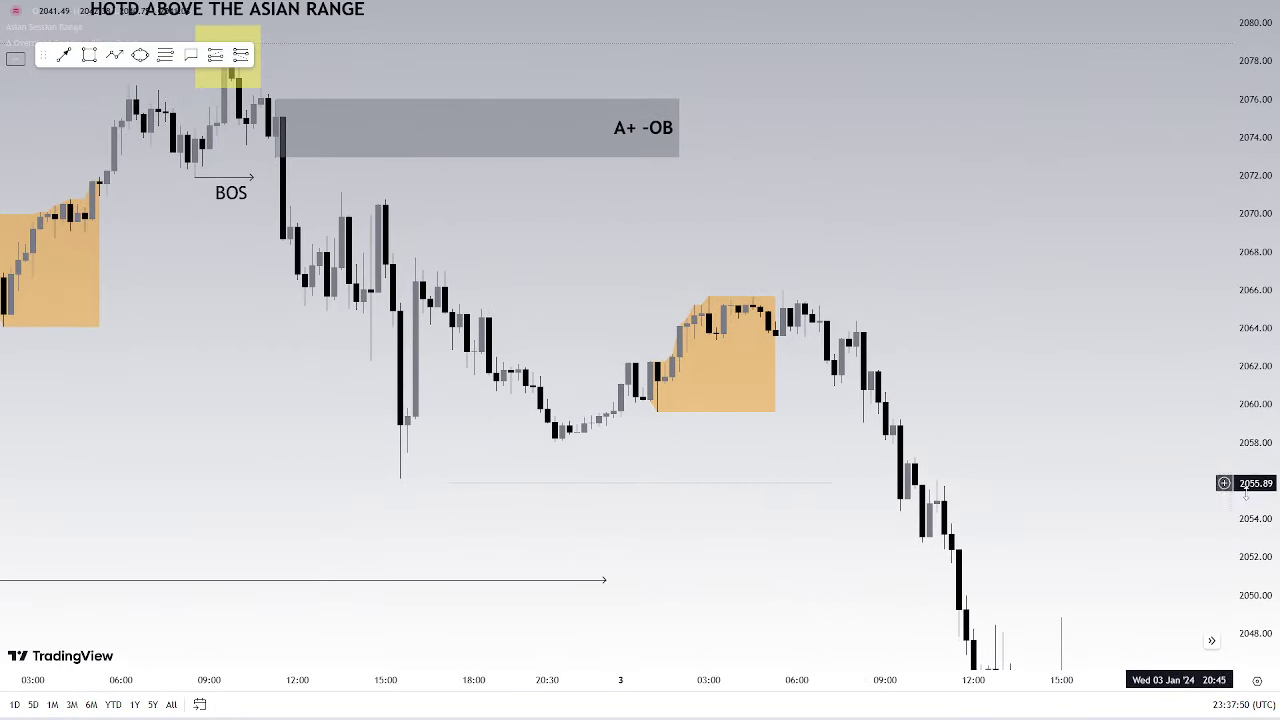
{"action": "left_click_drag", "start_coordinate": [1243, 473], "coordinate": [1243, 262]}
{"action": "left_click_drag", "start_coordinate": [1249, 460], "coordinate": [1249, 298]}
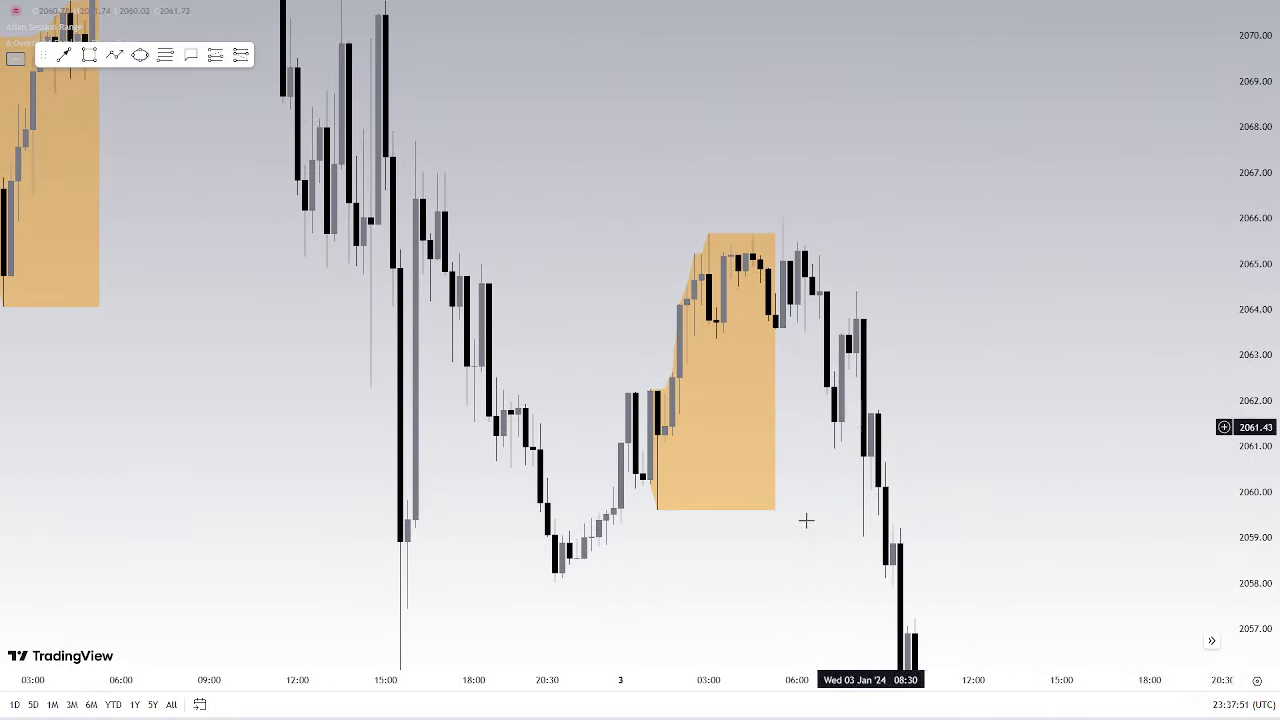
{"action": "scroll", "coordinate": [634, 503], "scroll_direction": "up", "scroll_amount": 3}
{"action": "left_click_drag", "start_coordinate": [634, 503], "coordinate": [806, 490]}
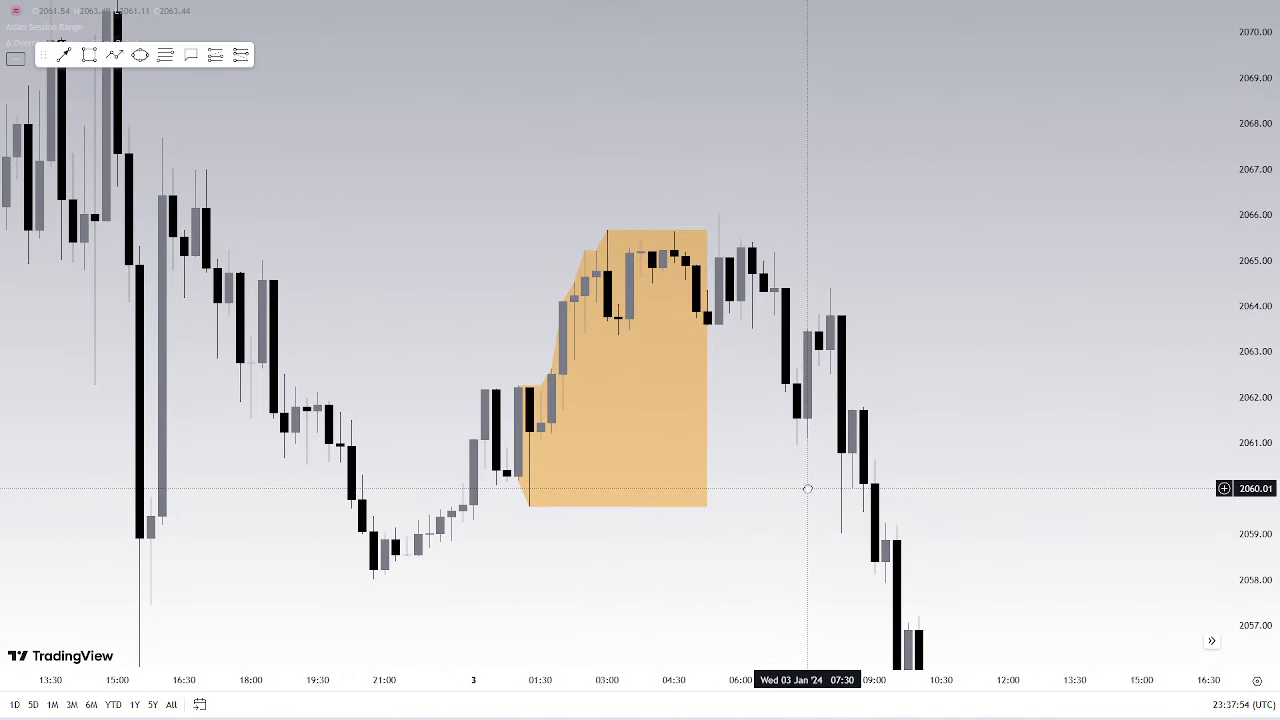
{"action": "scroll", "coordinate": [606, 529], "scroll_direction": "up", "scroll_amount": 2}
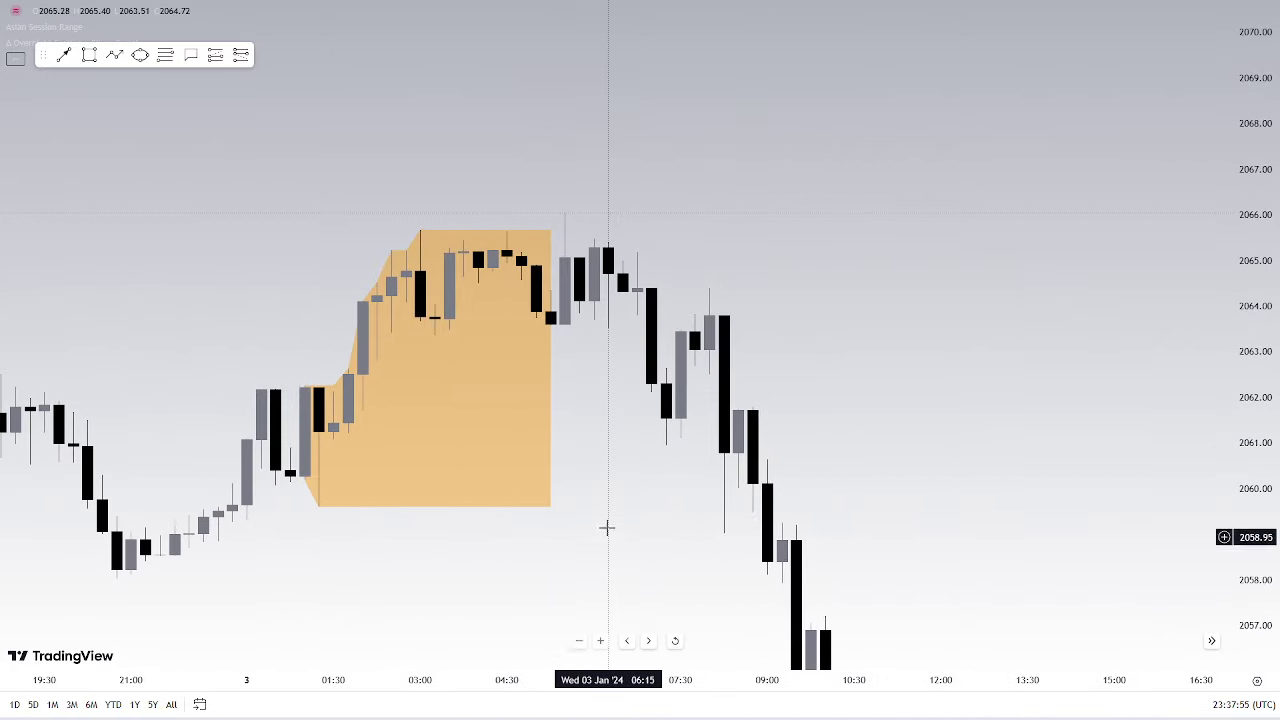
{"action": "left_click", "coordinate": [436, 274]}
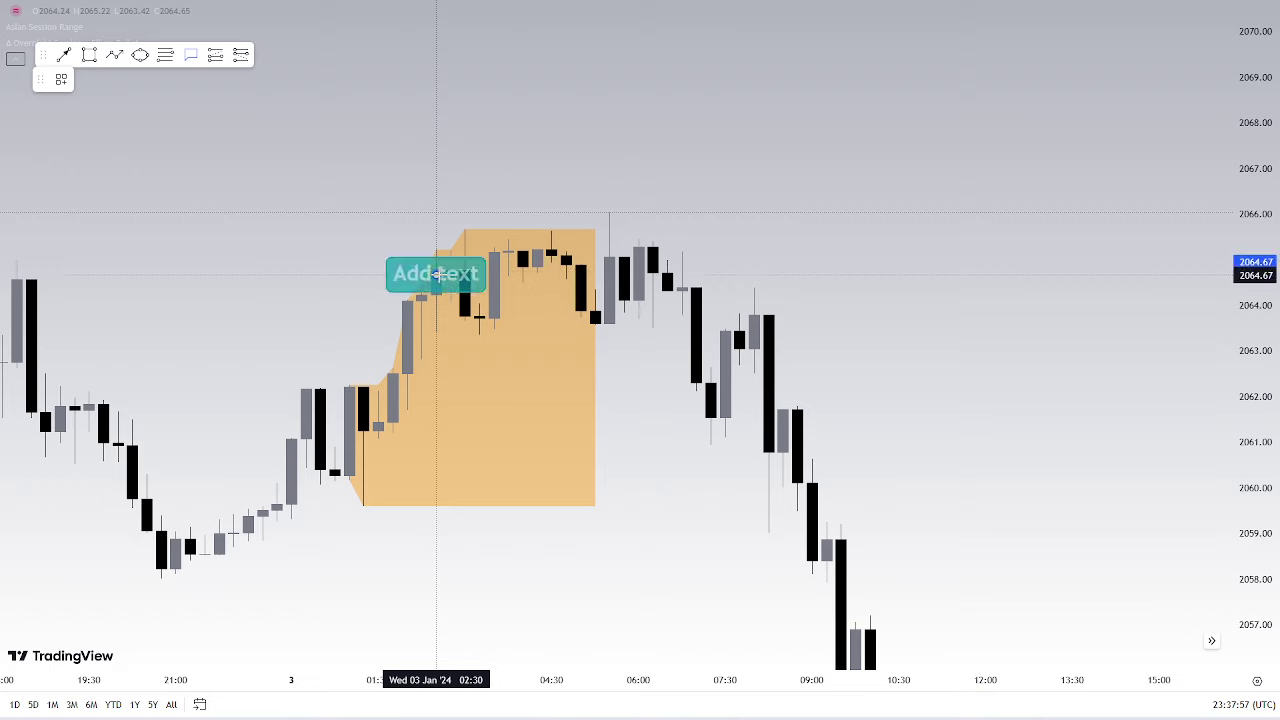
{"action": "left_click", "coordinate": [334, 188]}
{"action": "type", "text": "ASIAN RANGE"}
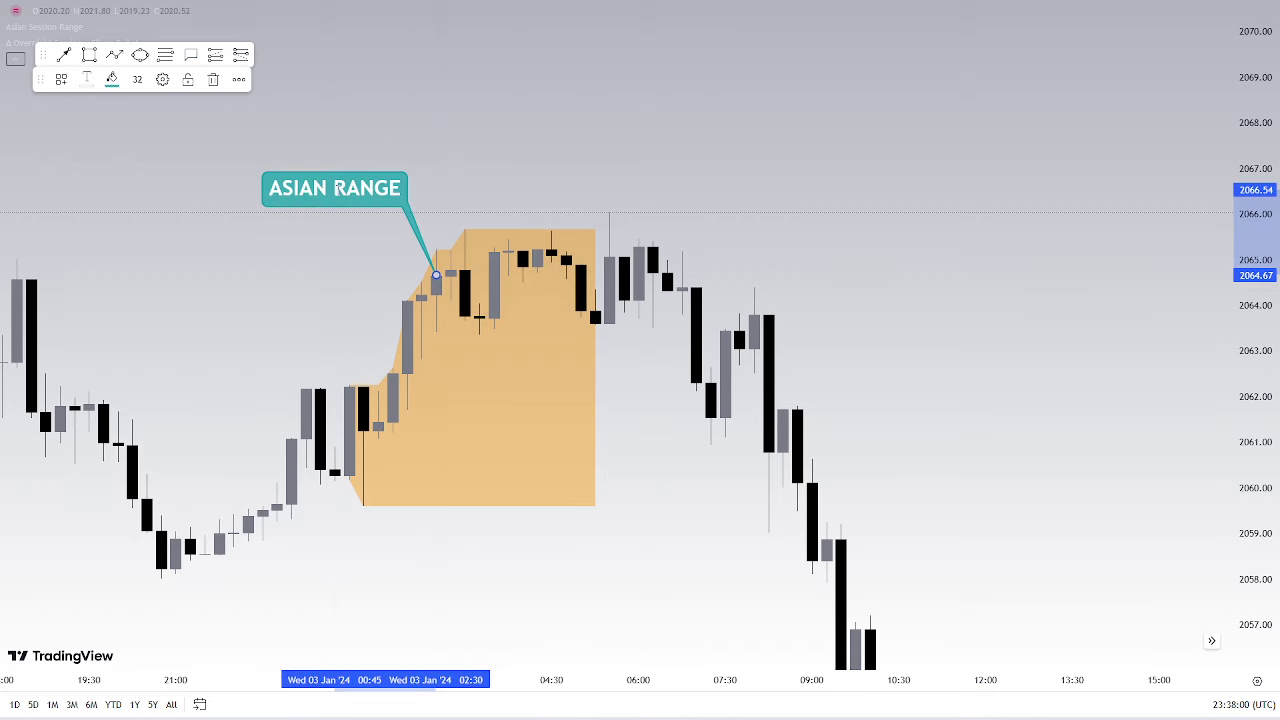
{"action": "left_click", "coordinate": [683, 293]}
Draw a yellow rectangle over the 3 January high from 2066.25 to 2065.49, ending at 05:45, and label it HOTD - MANIPULATION
{"action": "left_click_drag", "start_coordinate": [844, 297], "coordinate": [1101, 317]}
{"action": "left_click_drag", "start_coordinate": [797, 682], "coordinate": [900, 682]}
{"action": "left_click_drag", "start_coordinate": [1255, 433], "coordinate": [1253, 332]}
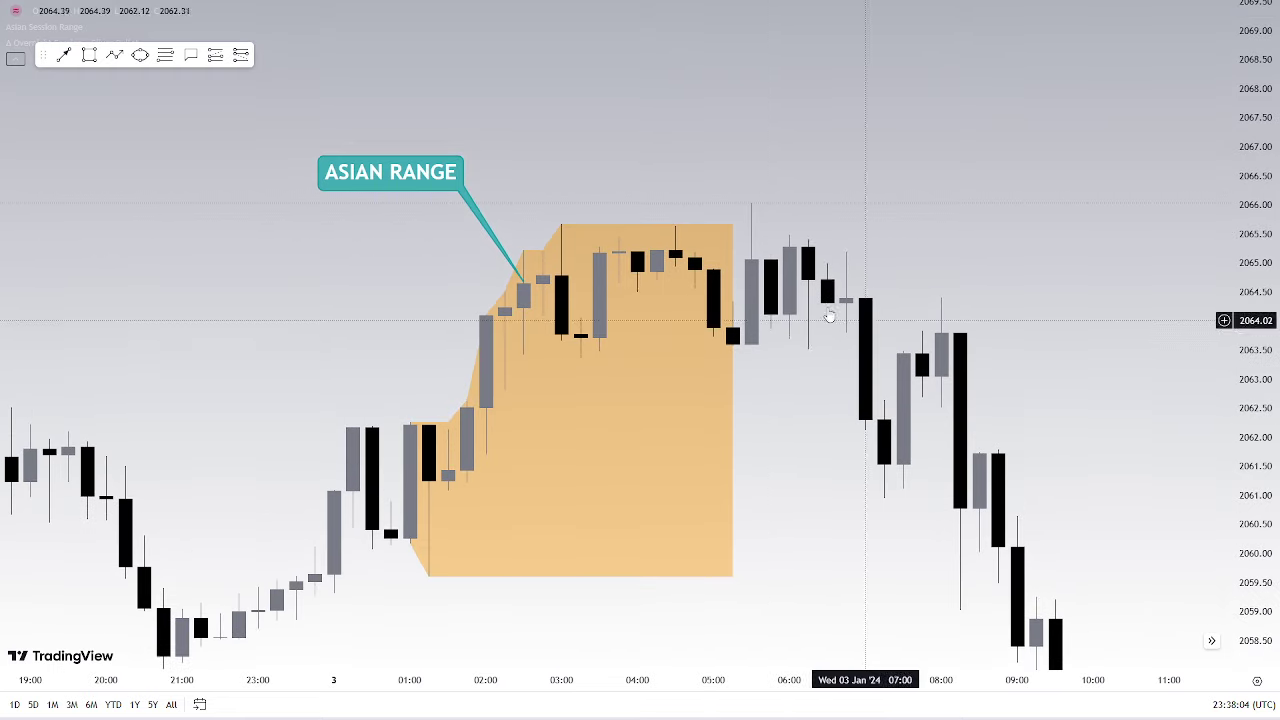
{"action": "left_click", "coordinate": [89, 54]}
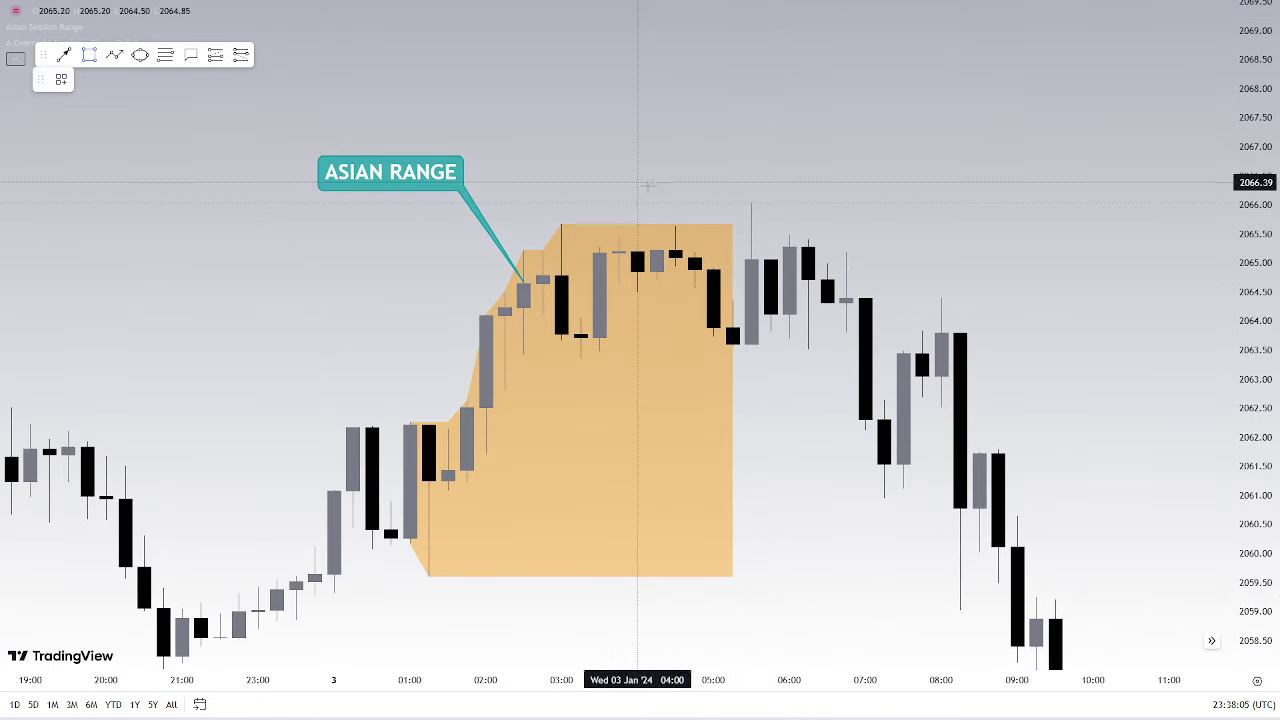
{"action": "left_click", "coordinate": [739, 190]}
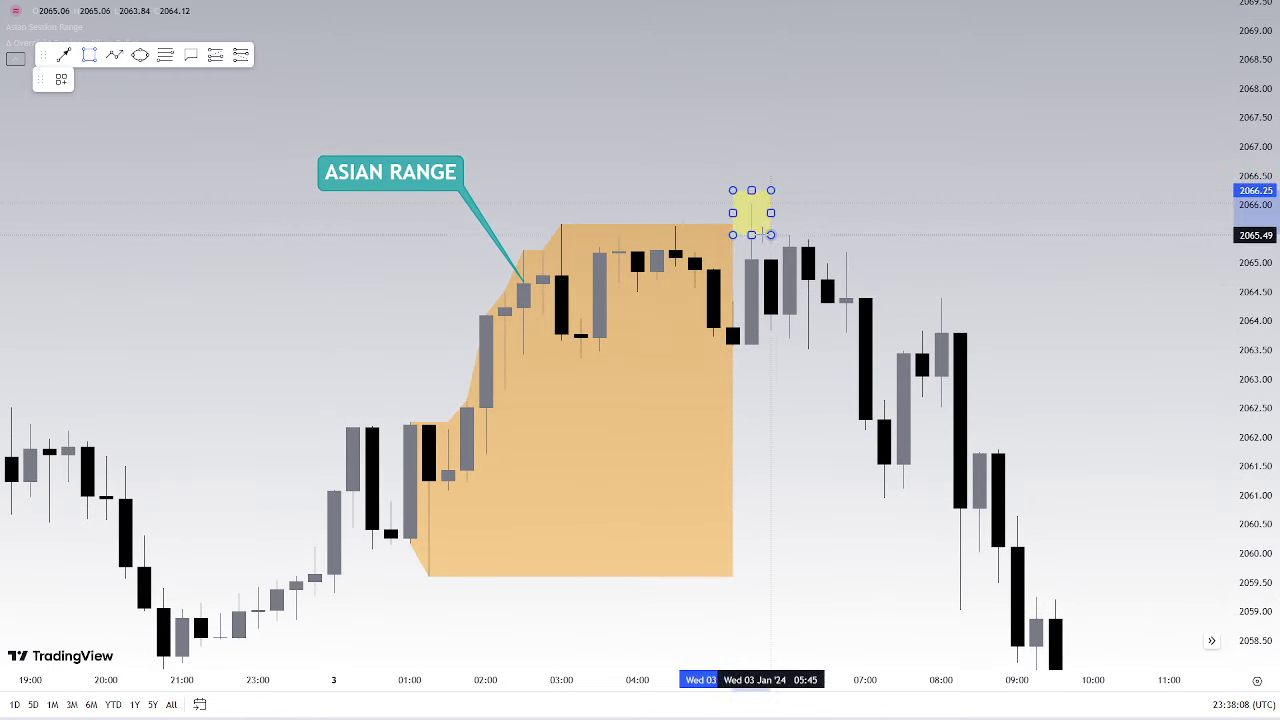
{"action": "left_click", "coordinate": [764, 235]}
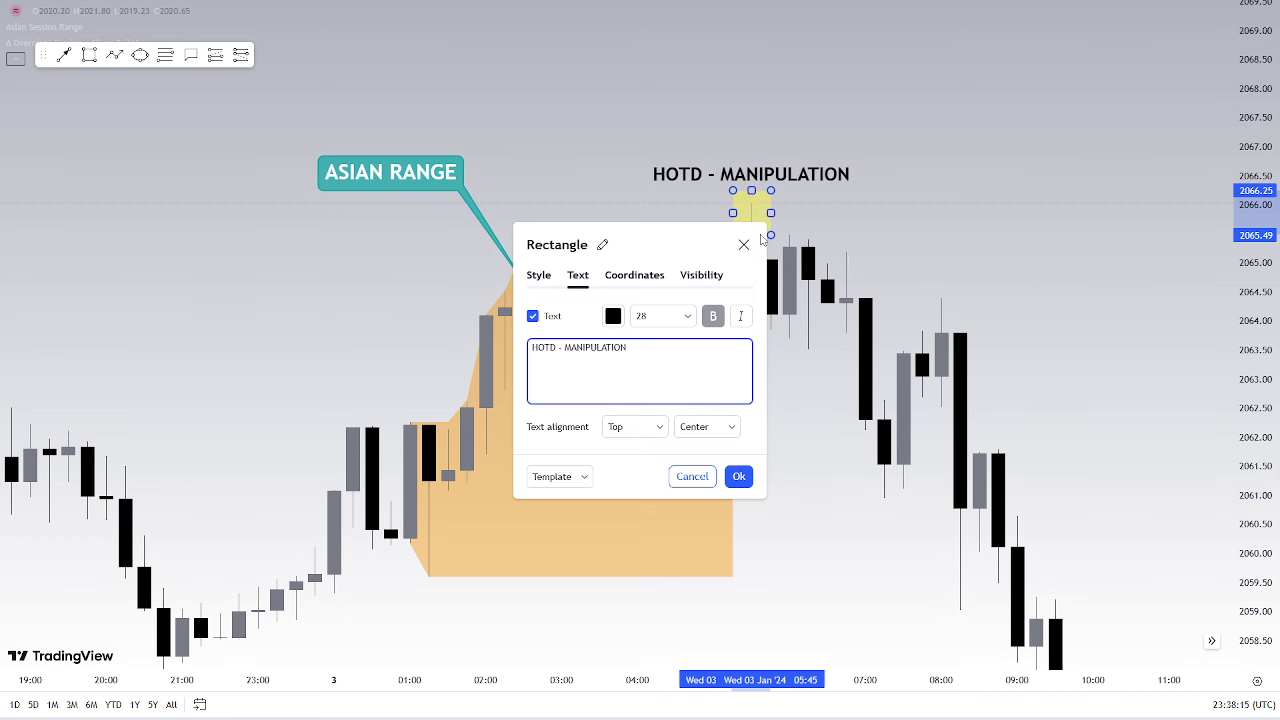
{"action": "left_click", "coordinate": [852, 479]}
Draw a path beside the 3 January candles: a sideways zigzag, a spike to about 2065.7 at 17:00, and a stepped drop to about 2060.3
{"action": "left_click_drag", "start_coordinate": [742, 685], "coordinate": [982, 645]}
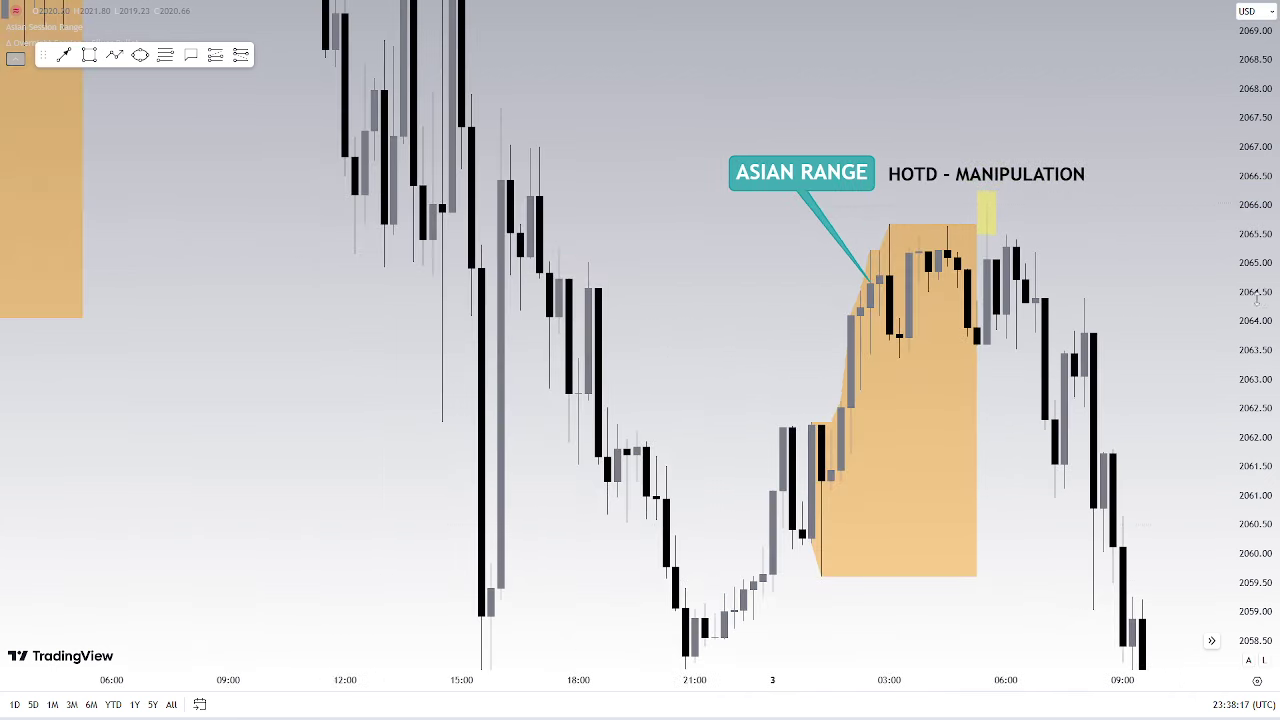
{"action": "left_click_drag", "start_coordinate": [1220, 331], "coordinate": [578, 337]}
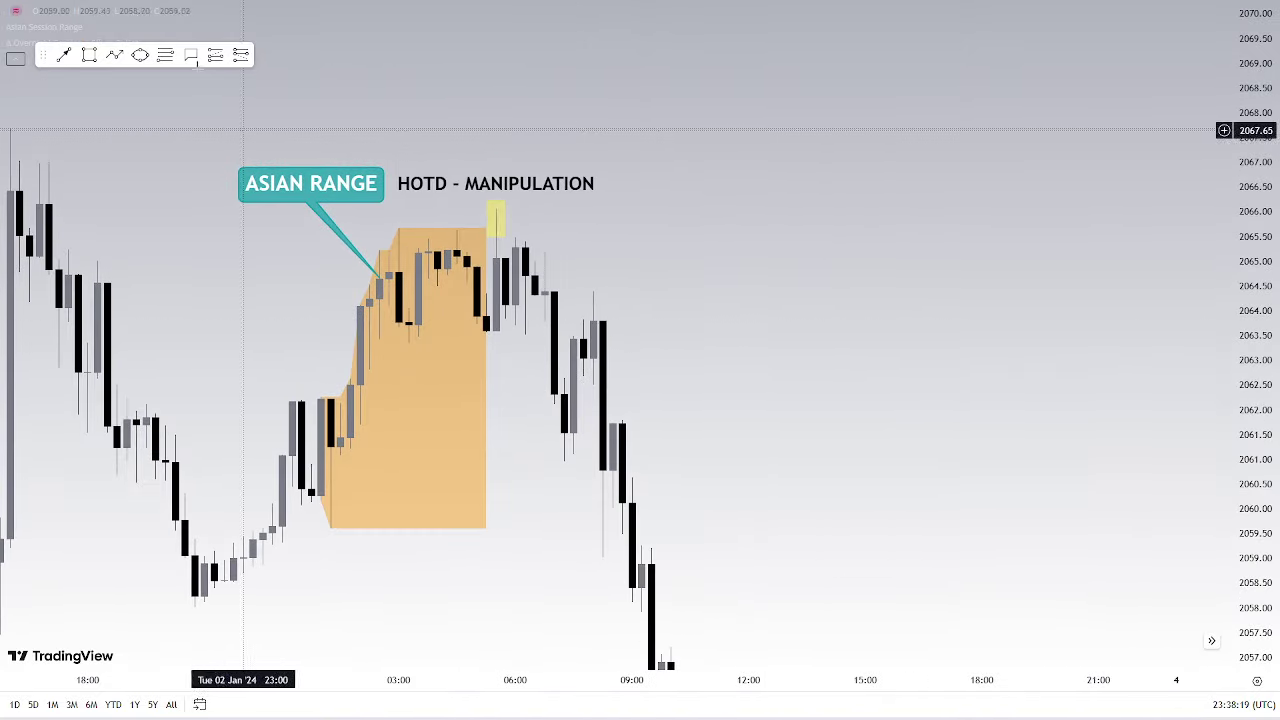
{"action": "left_click", "coordinate": [115, 56]}
{"action": "left_click", "coordinate": [729, 352]}
{"action": "left_click", "coordinate": [748, 296]}
{"action": "left_click", "coordinate": [767, 353]}
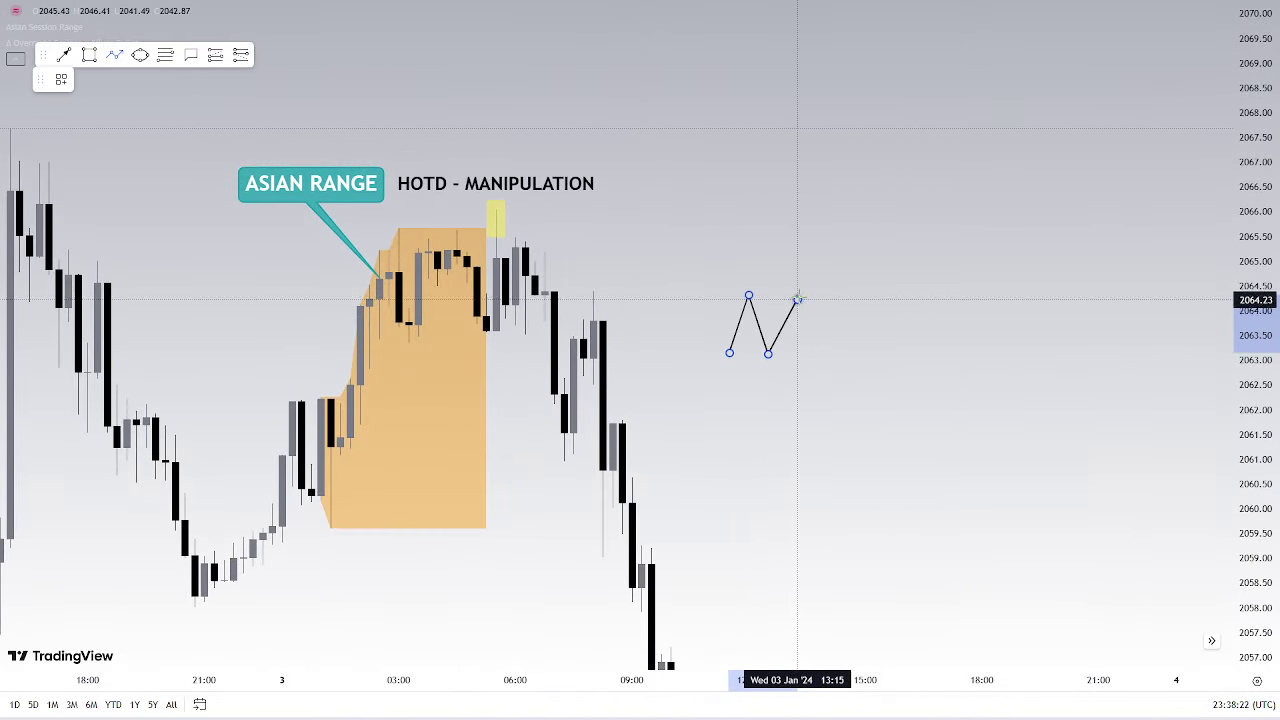
{"action": "left_click", "coordinate": [797, 299]}
{"action": "left_click", "coordinate": [816, 360]}
{"action": "left_click", "coordinate": [846, 298]}
{"action": "left_click", "coordinate": [874, 356]}
{"action": "left_click", "coordinate": [894, 292]}
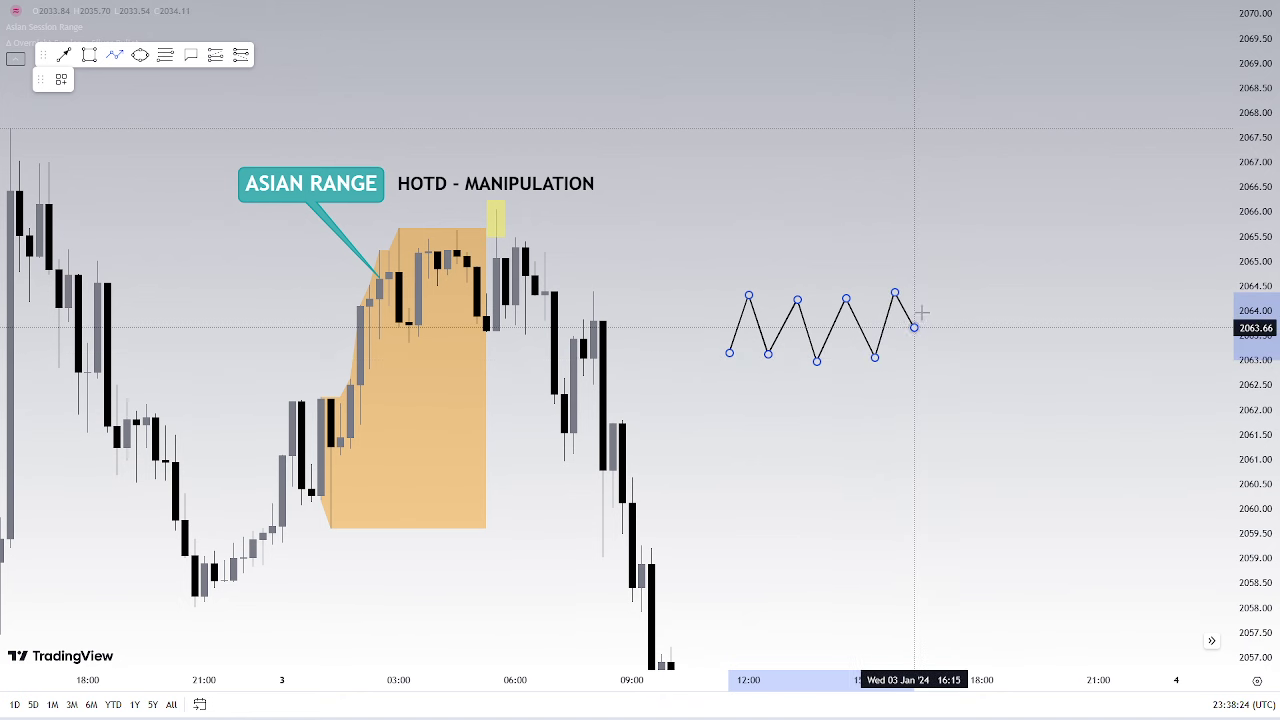
{"action": "left_click", "coordinate": [914, 327]}
{"action": "left_click", "coordinate": [942, 251]}
{"action": "left_click", "coordinate": [962, 301]}
{"action": "left_click", "coordinate": [982, 259]}
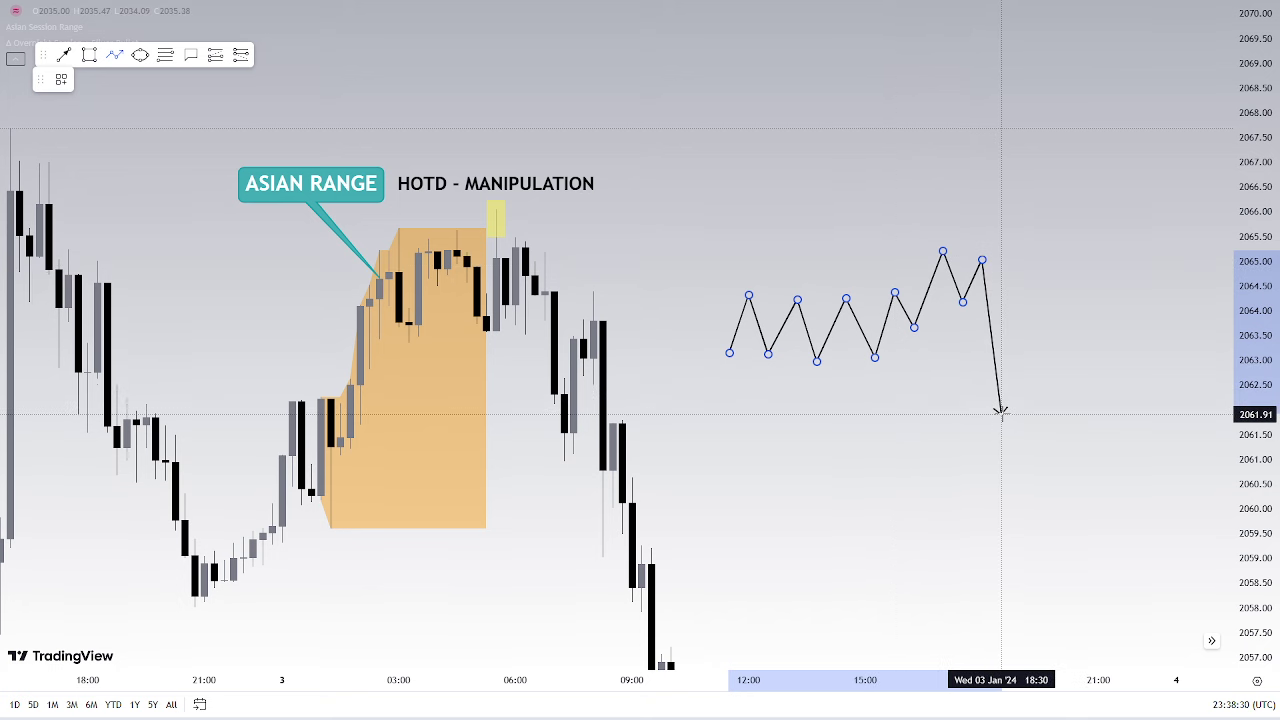
{"action": "left_click", "coordinate": [1001, 413]}
{"action": "left_click", "coordinate": [1020, 350]}
{"action": "left_click", "coordinate": [1030, 371]}
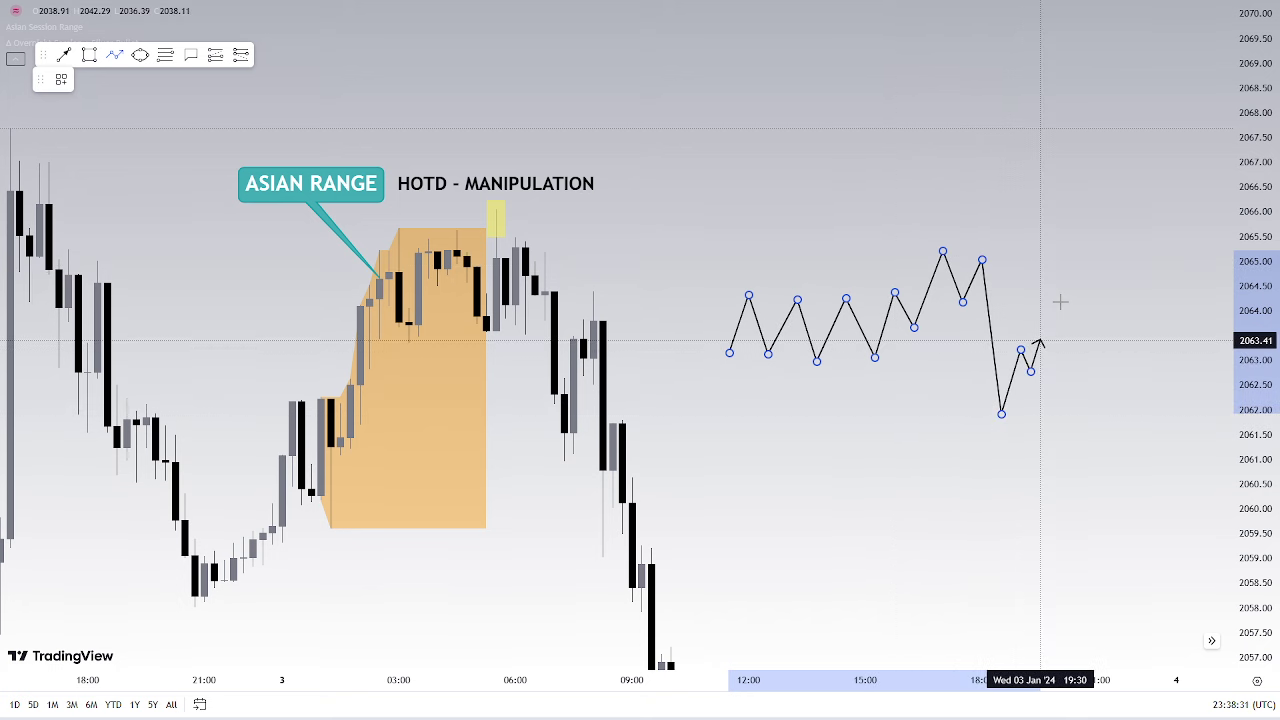
{"action": "left_click", "coordinate": [1059, 302]}
{"action": "left_click", "coordinate": [1069, 334]}
{"action": "left_click", "coordinate": [1088, 296]}
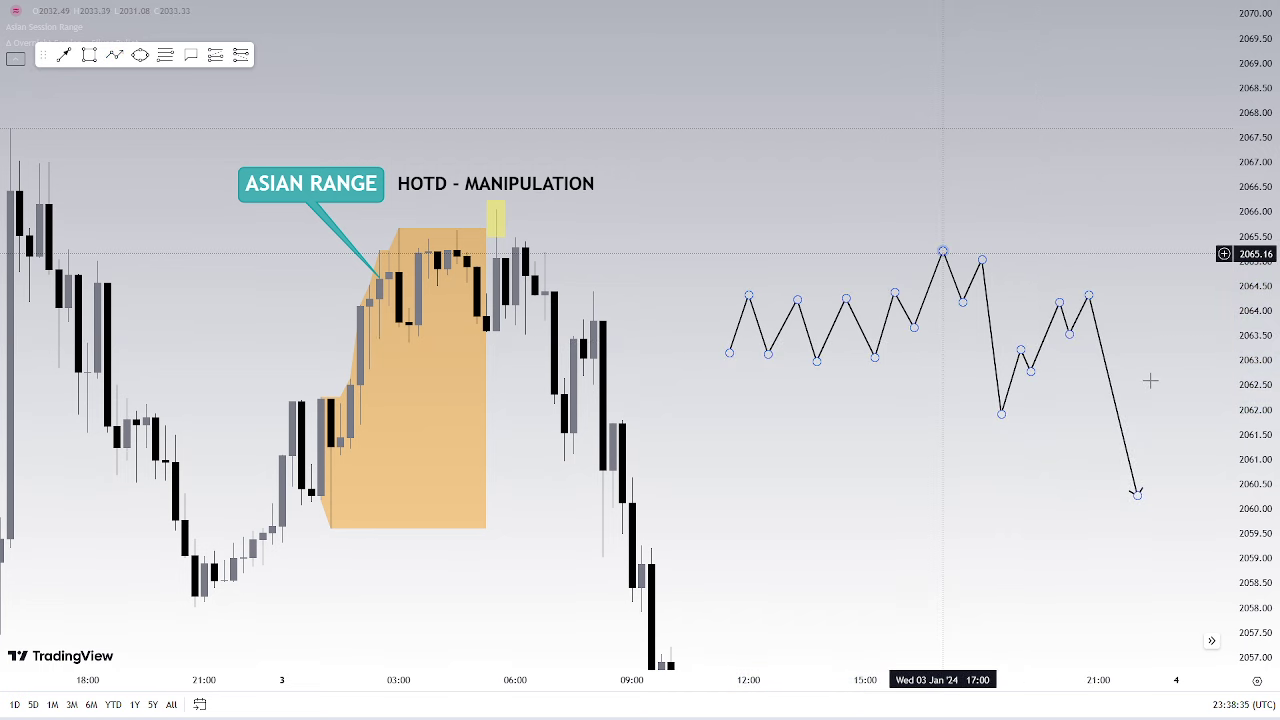
{"action": "left_click_drag", "start_coordinate": [942, 252], "coordinate": [942, 225]}
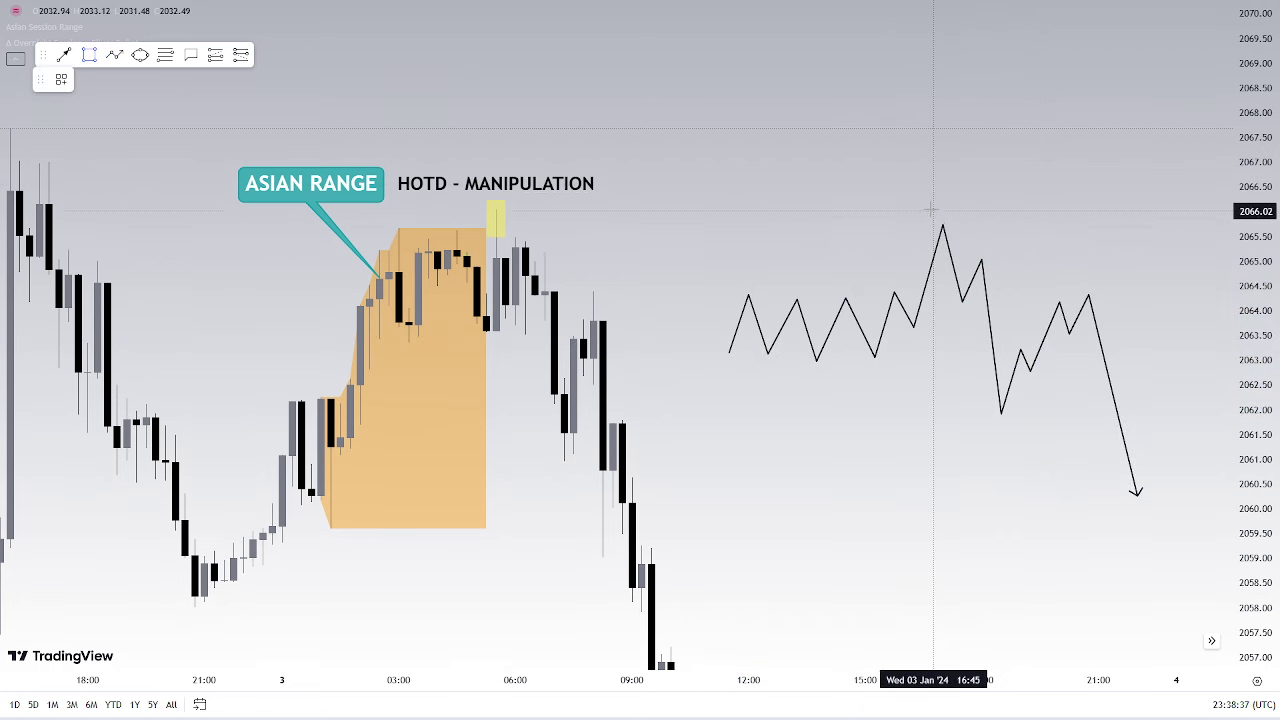
Draw a yellow rectangle over the path's highest peak from 2066.05 to 2065.25 and label it MANIPULATION
{"action": "left_click_drag", "start_coordinate": [934, 211], "coordinate": [953, 249]}
{"action": "double_click", "coordinate": [953, 249]}
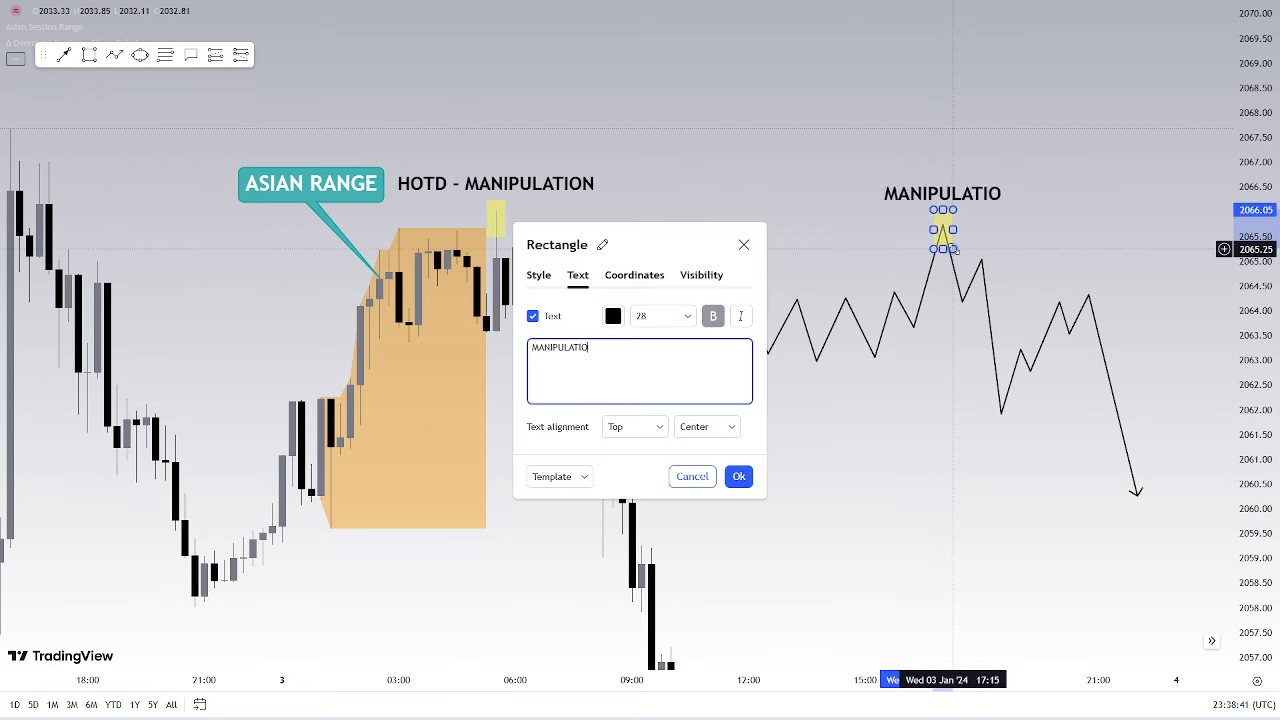
{"action": "left_click", "coordinate": [651, 155]}
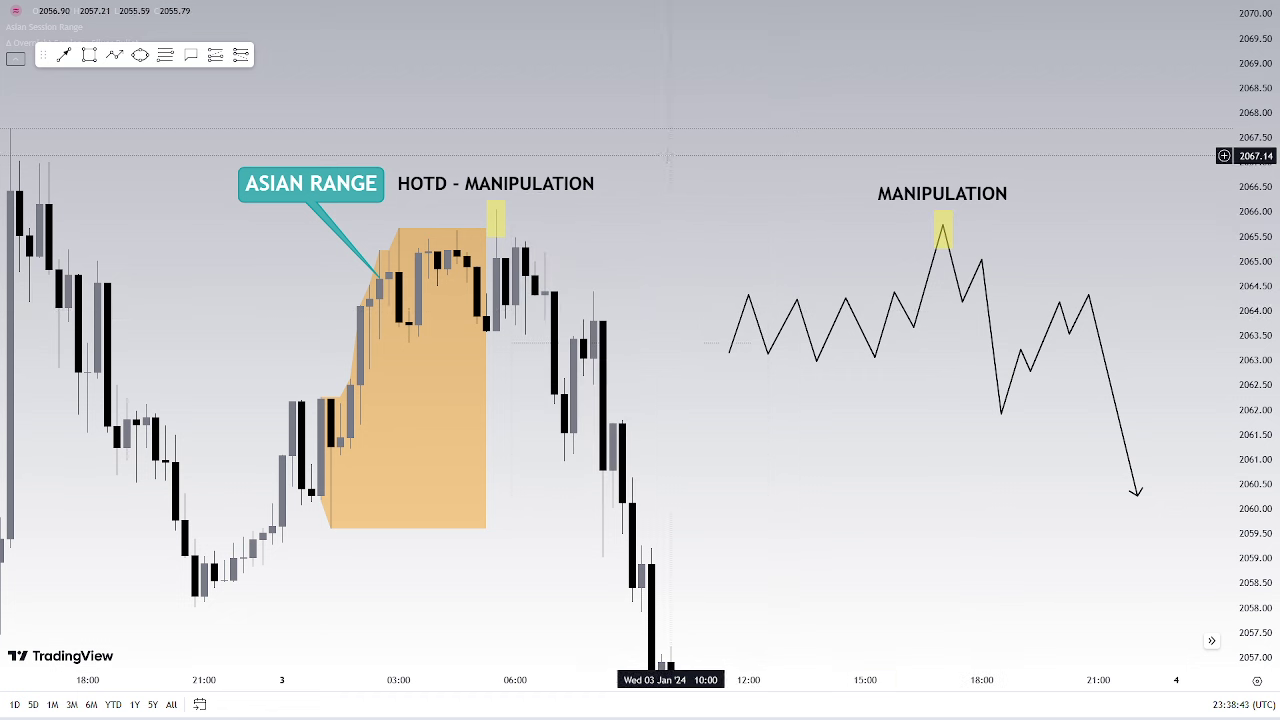
Draw a rectangle over the path's sideways zigzag from 12:15 to 15:00, between 2064.61 and 2062.75, with a red background
{"action": "left_click", "coordinate": [88, 58]}
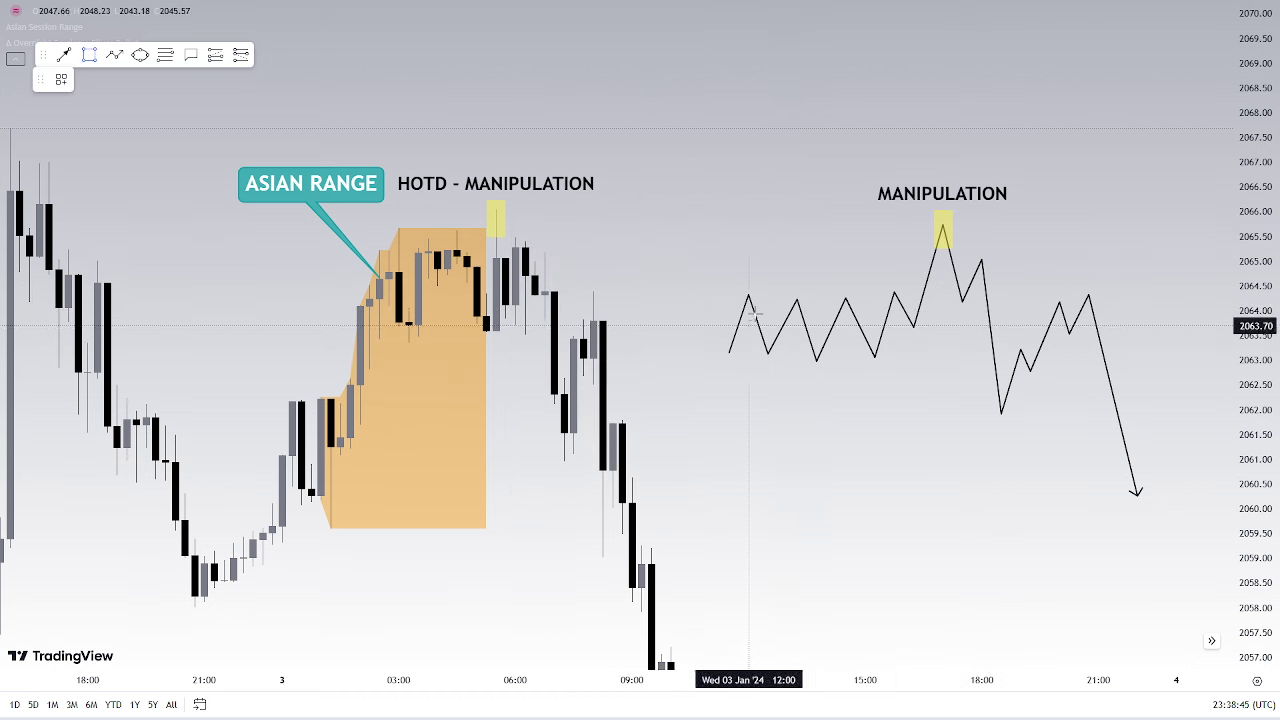
{"action": "left_click_drag", "start_coordinate": [758, 281], "coordinate": [866, 373]}
{"action": "double_click", "coordinate": [866, 373]}
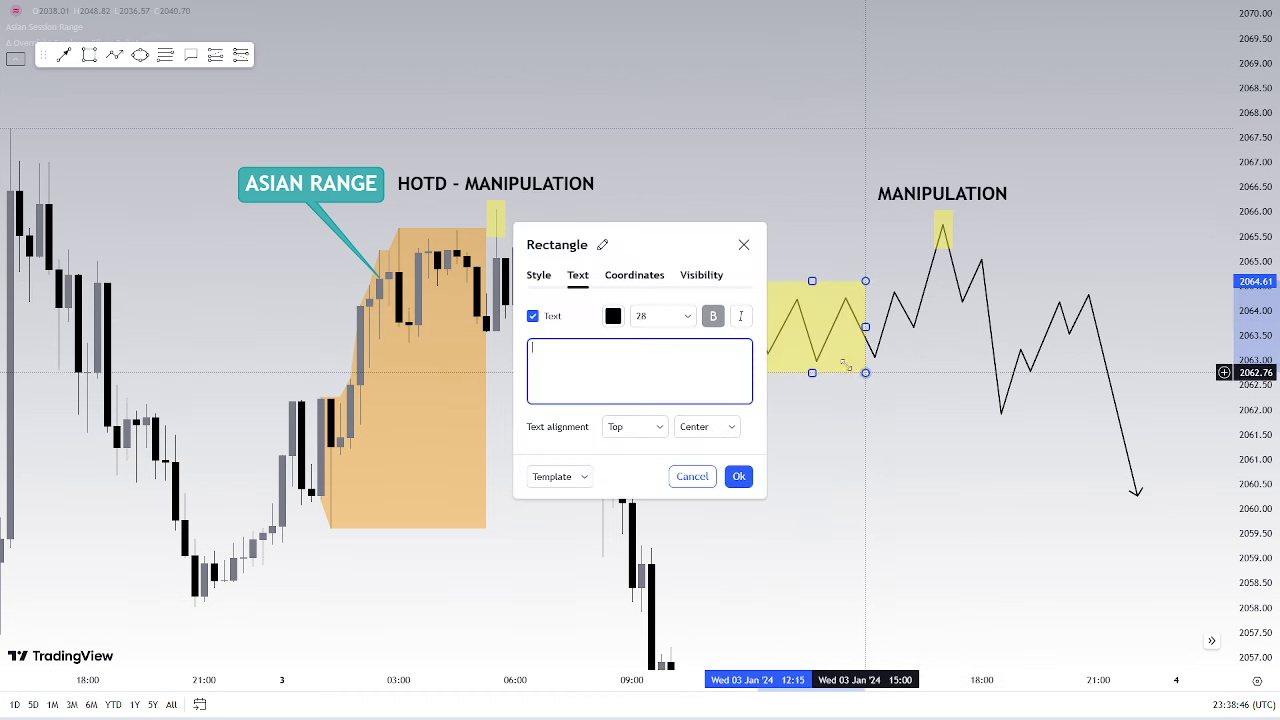
{"action": "left_click", "coordinate": [538, 280]}
{"action": "left_click", "coordinate": [617, 383]}
{"action": "left_click", "coordinate": [634, 425]}
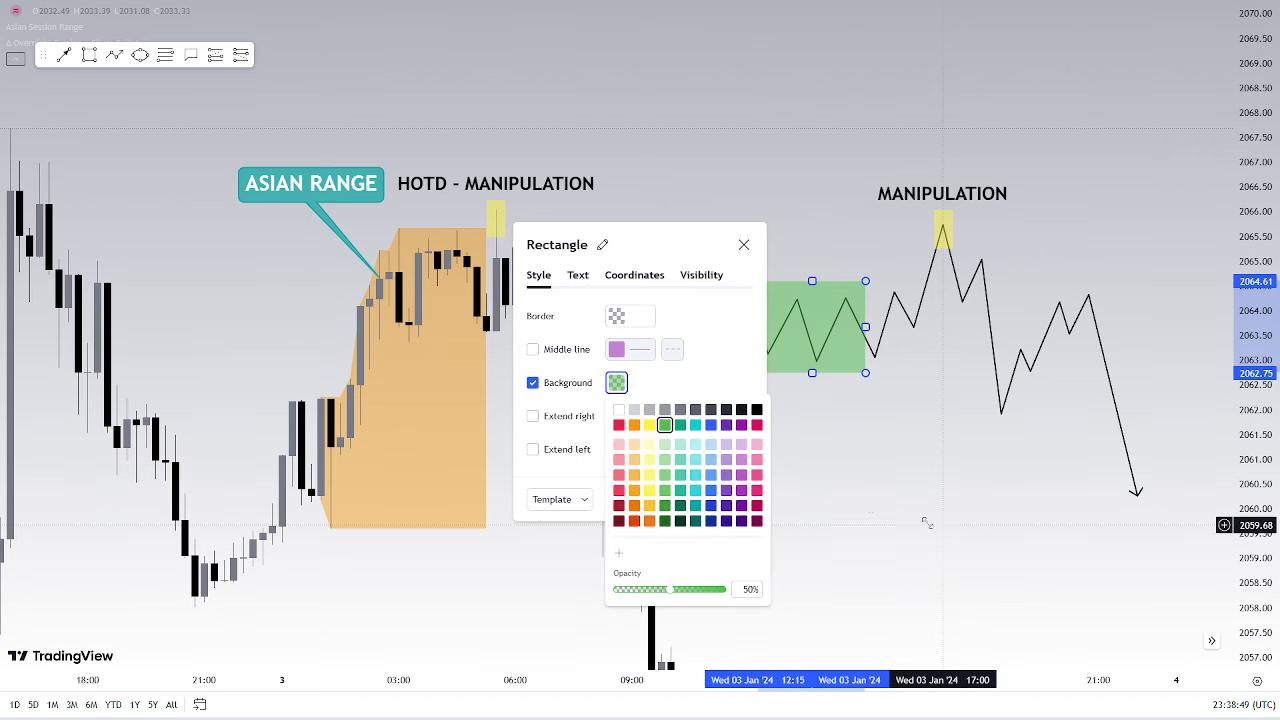
{"action": "left_click", "coordinate": [620, 426]}
{"action": "left_click", "coordinate": [880, 454]}
{"action": "double_click", "coordinate": [759, 372]}
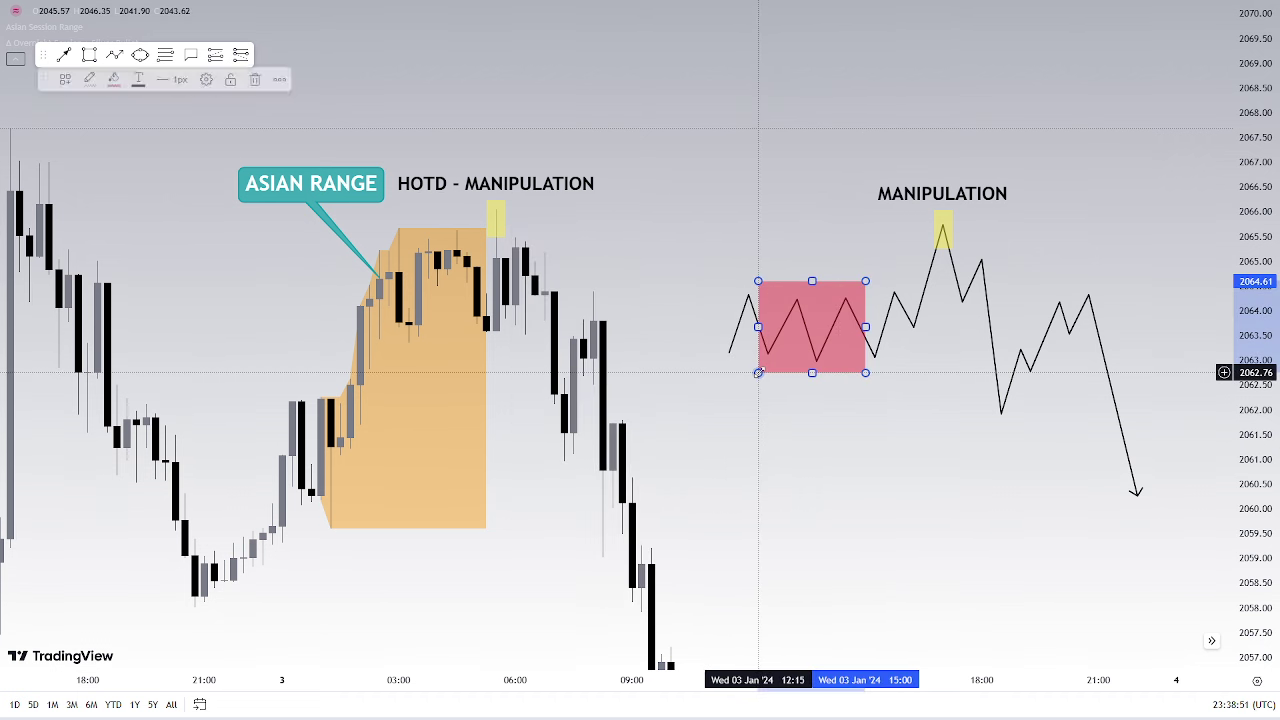
Change the background of the rectangle over the path's sideways zigzag to orange and label the rectangle ACCUMULATION
{"action": "left_click", "coordinate": [578, 264]}
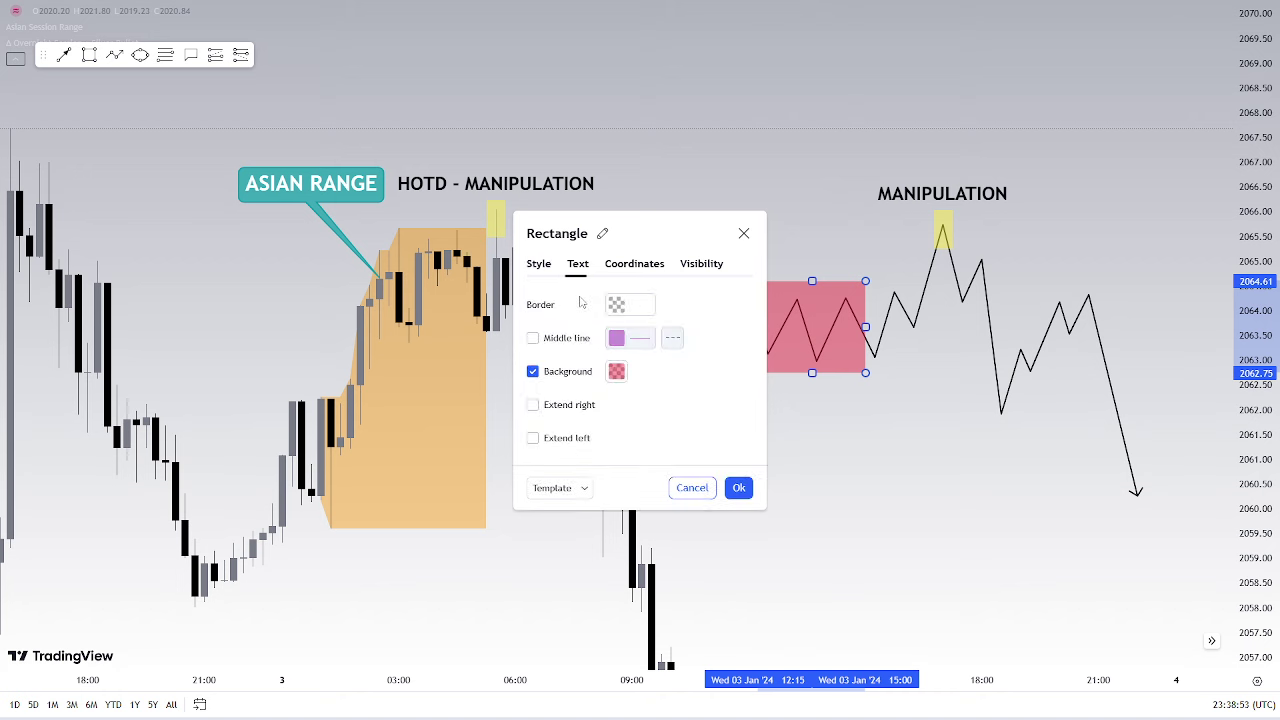
{"action": "left_click", "coordinate": [616, 371]}
{"action": "left_click", "coordinate": [633, 413]}
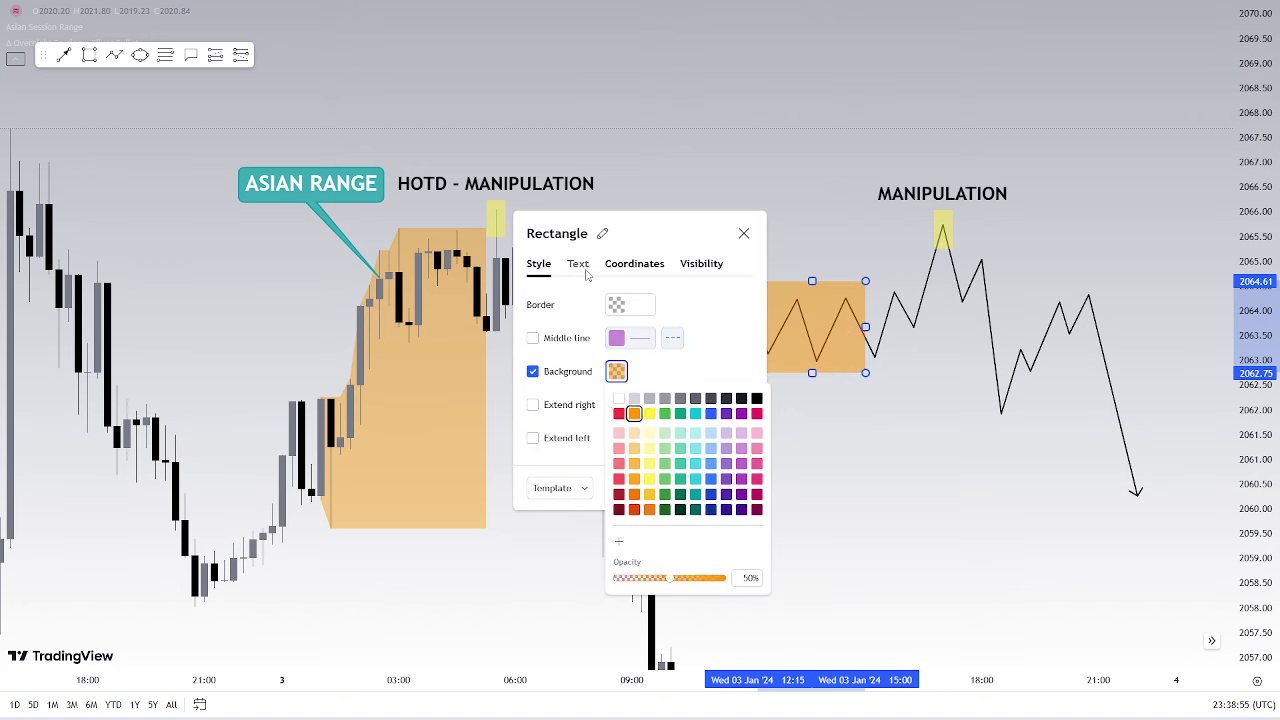
{"action": "left_click", "coordinate": [586, 271]}
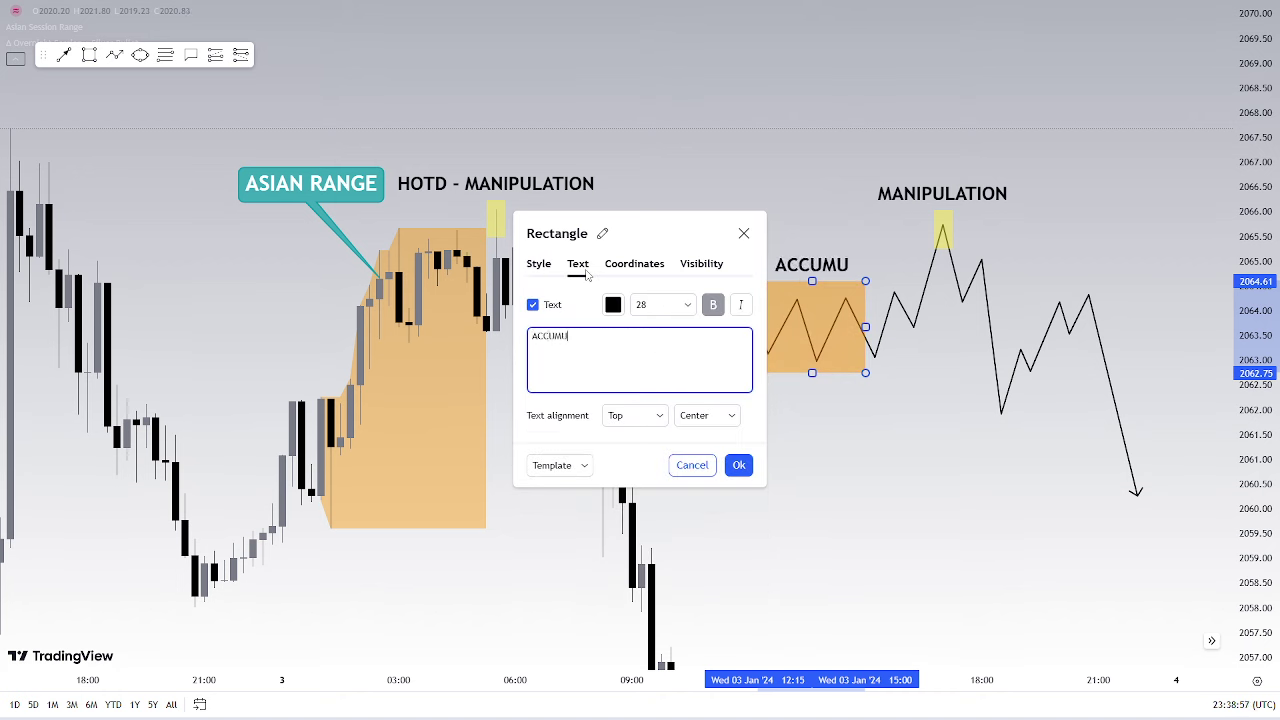
{"action": "left_click", "coordinate": [738, 465]}
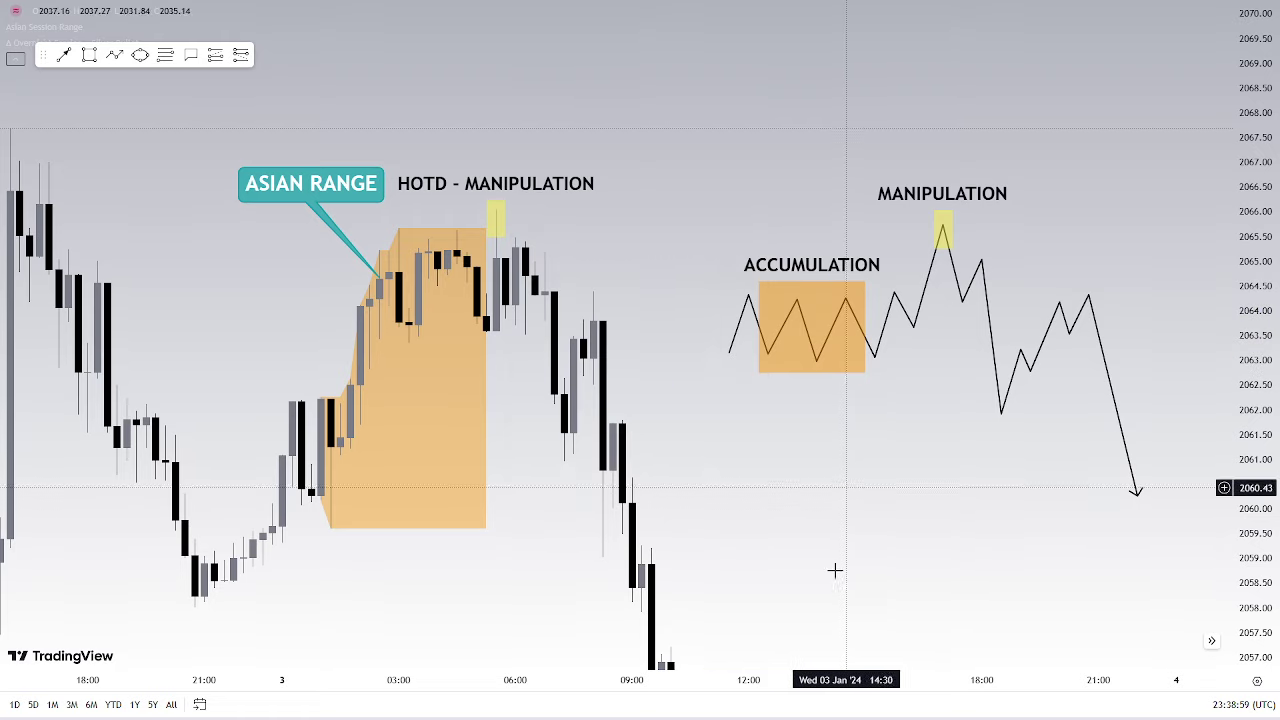
Place a short position at 3 January 08:00 with entry at about 2063.8 and the stop at about 2066.05, level with the manipulation high
{"action": "left_click_drag", "start_coordinate": [726, 620], "coordinate": [1057, 591]}
{"action": "left_click_drag", "start_coordinate": [1236, 354], "coordinate": [1234, 458]}
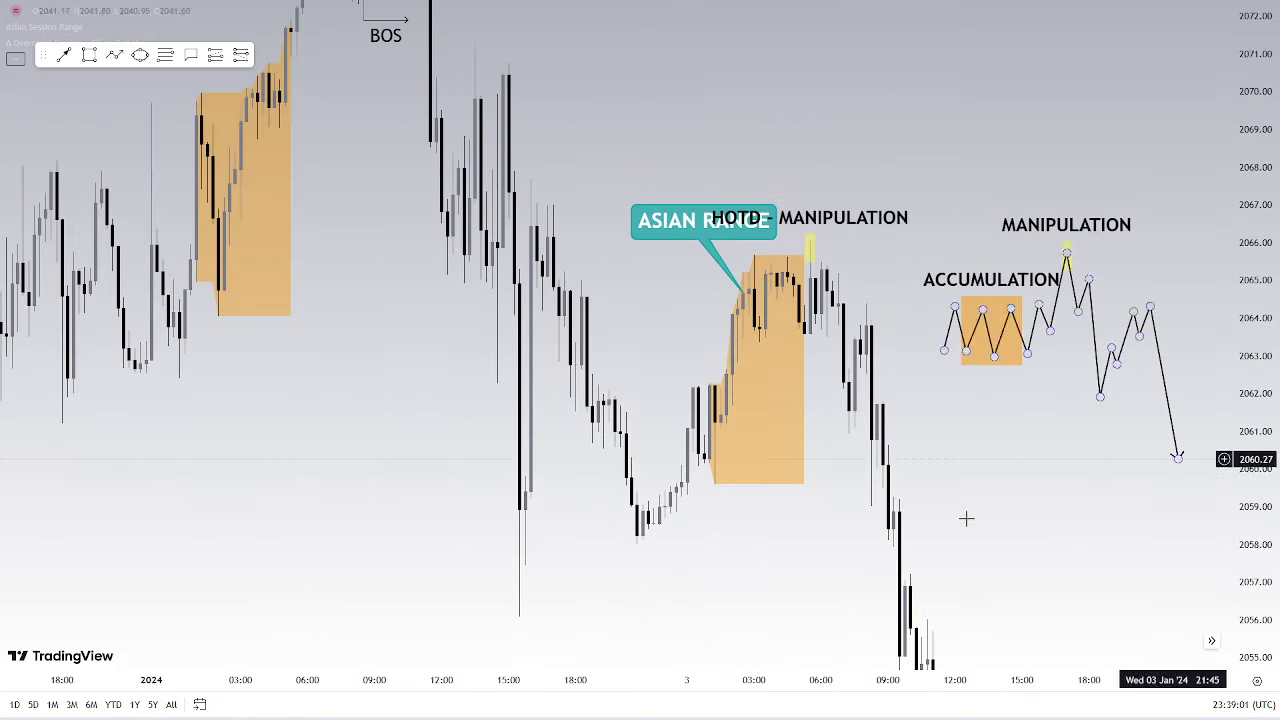
{"action": "left_click_drag", "start_coordinate": [858, 680], "coordinate": [346, 680]}
{"action": "left_click_drag", "start_coordinate": [672, 478], "coordinate": [918, 465]}
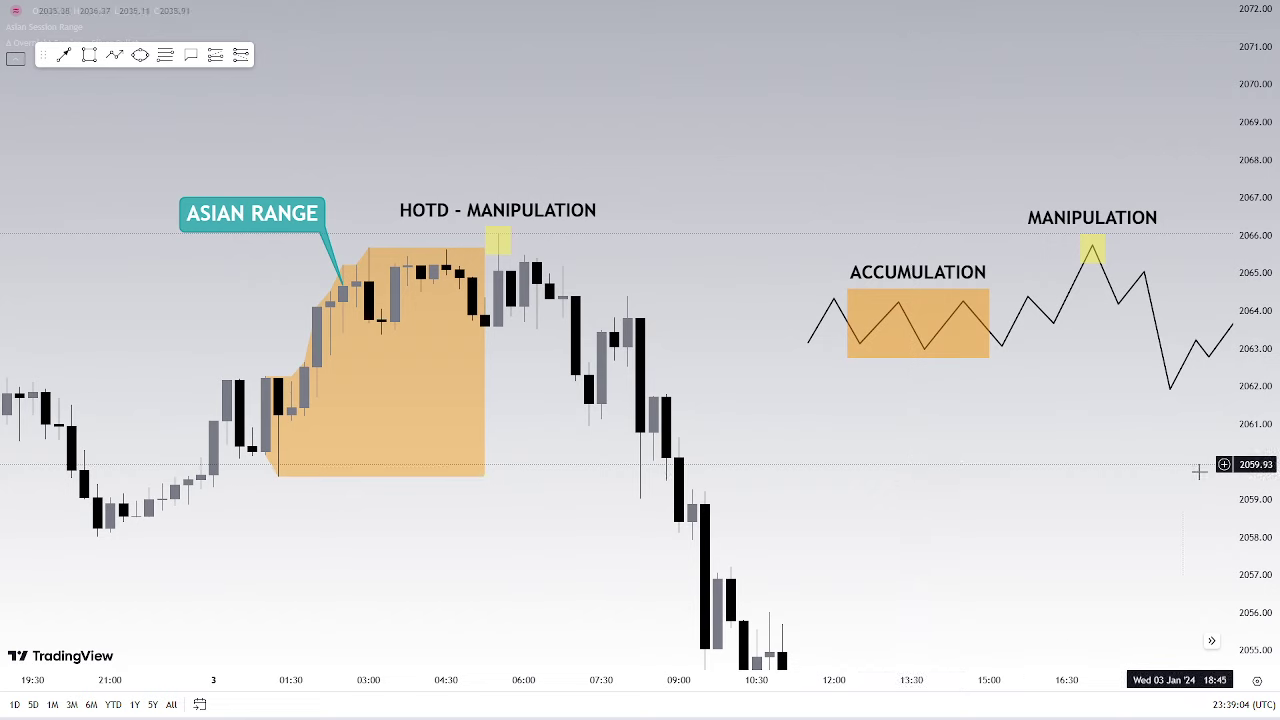
{"action": "left_click_drag", "start_coordinate": [1242, 491], "coordinate": [1242, 326]}
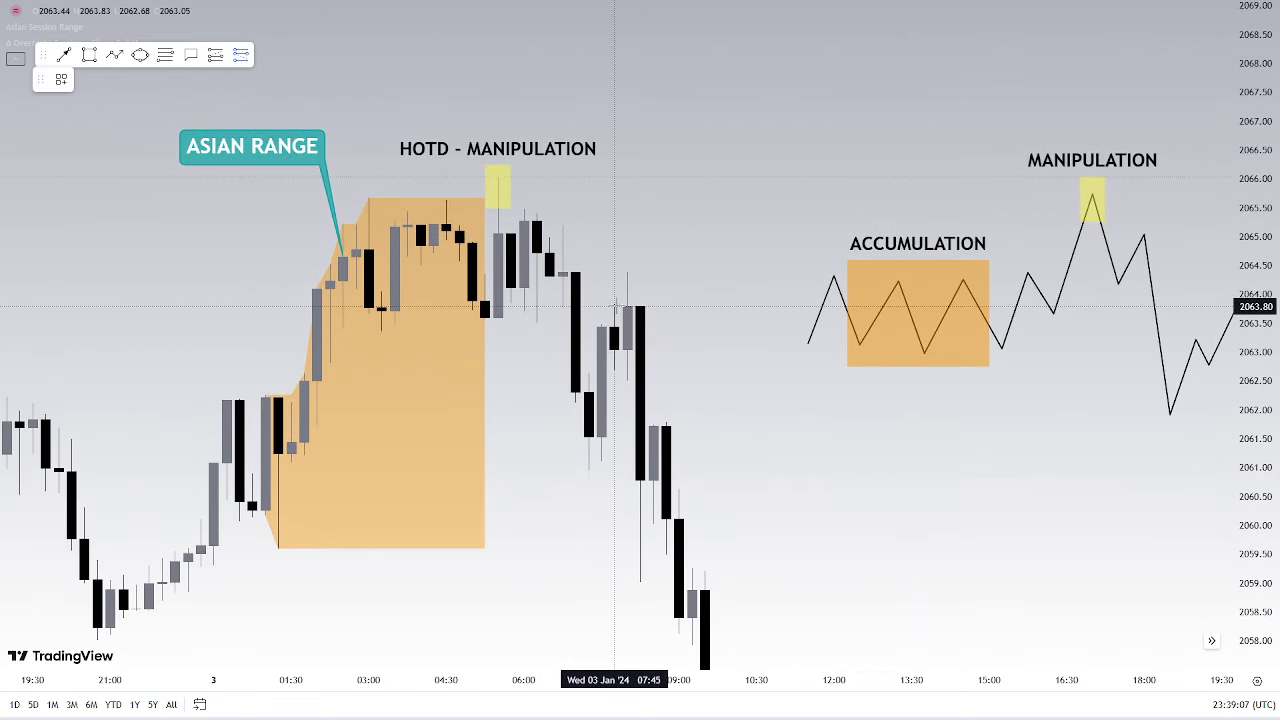
{"action": "left_click", "coordinate": [628, 308]}
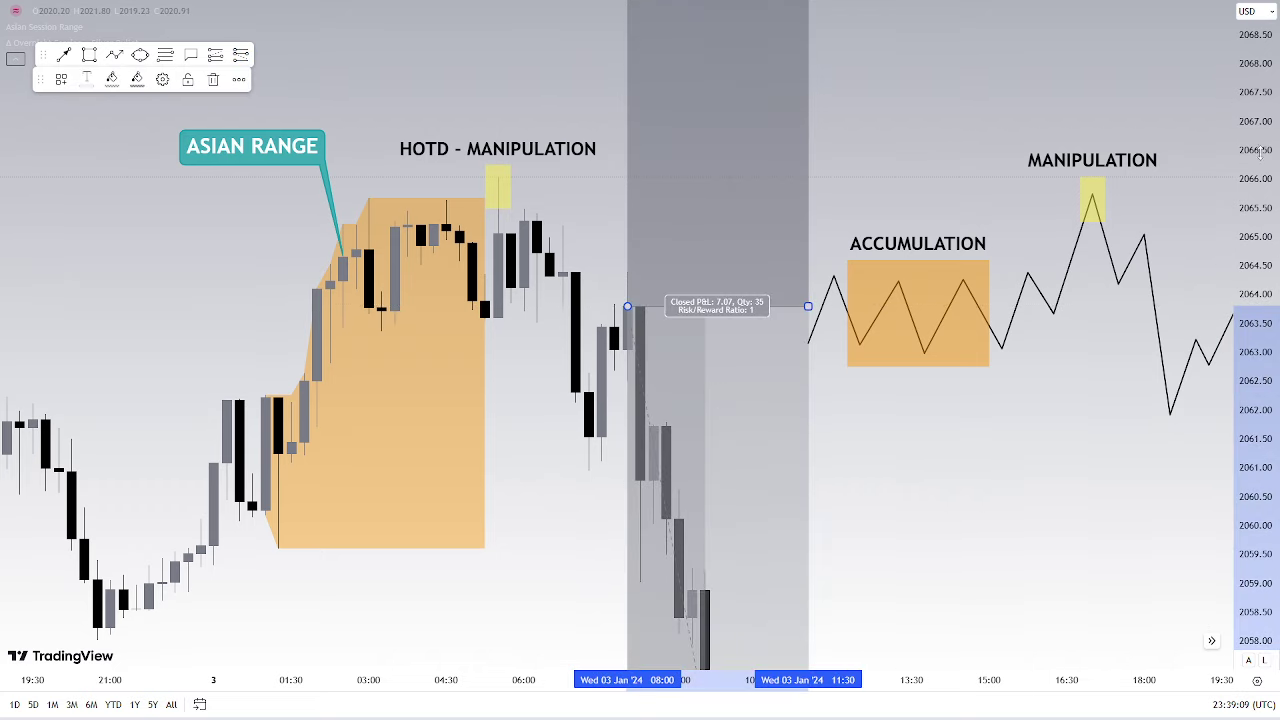
{"action": "left_click_drag", "start_coordinate": [1260, 160], "coordinate": [1265, 362]}
{"action": "left_click_drag", "start_coordinate": [627, 28], "coordinate": [658, 225]}
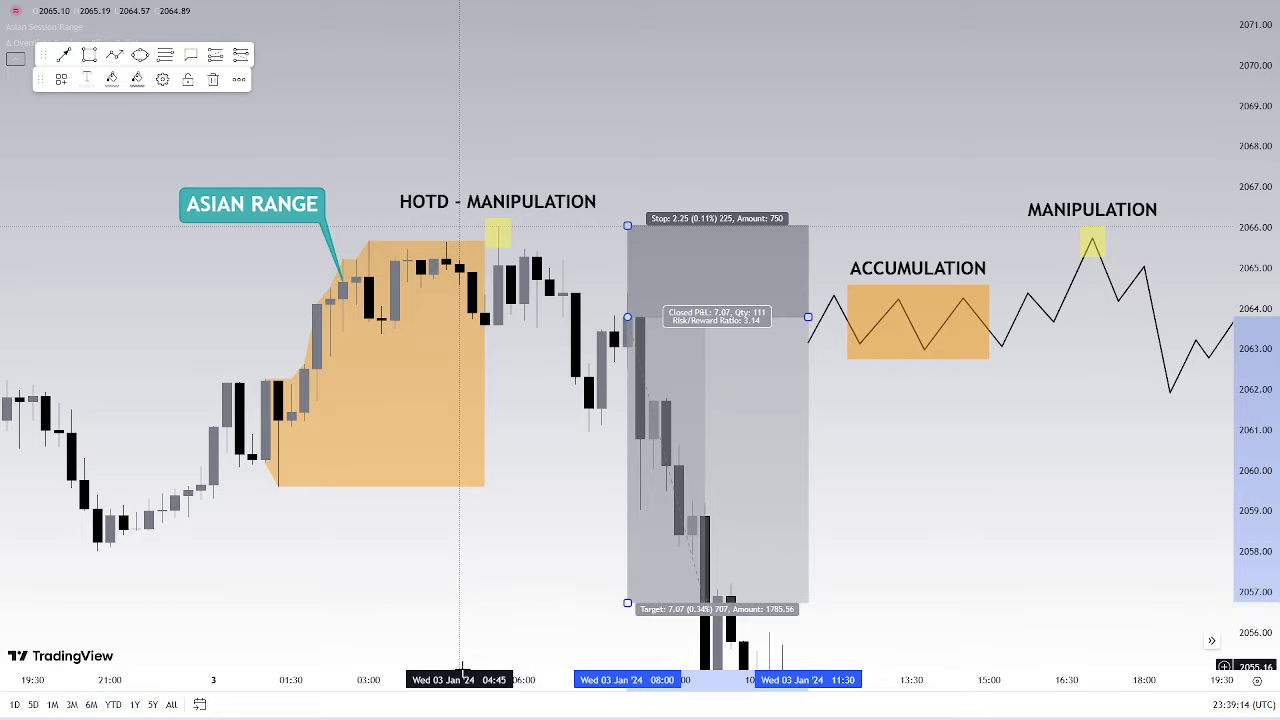
Extend the target of the 3 January short position down to about 2043.7
{"action": "left_click_drag", "start_coordinate": [458, 681], "coordinate": [857, 681]}
{"action": "left_click_drag", "start_coordinate": [1250, 398], "coordinate": [1238, 520]}
{"action": "left_click_drag", "start_coordinate": [1128, 476], "coordinate": [972, 266]}
{"action": "left_click_drag", "start_coordinate": [783, 298], "coordinate": [826, 632]}
{"action": "left_click_drag", "start_coordinate": [1060, 439], "coordinate": [849, 202]}
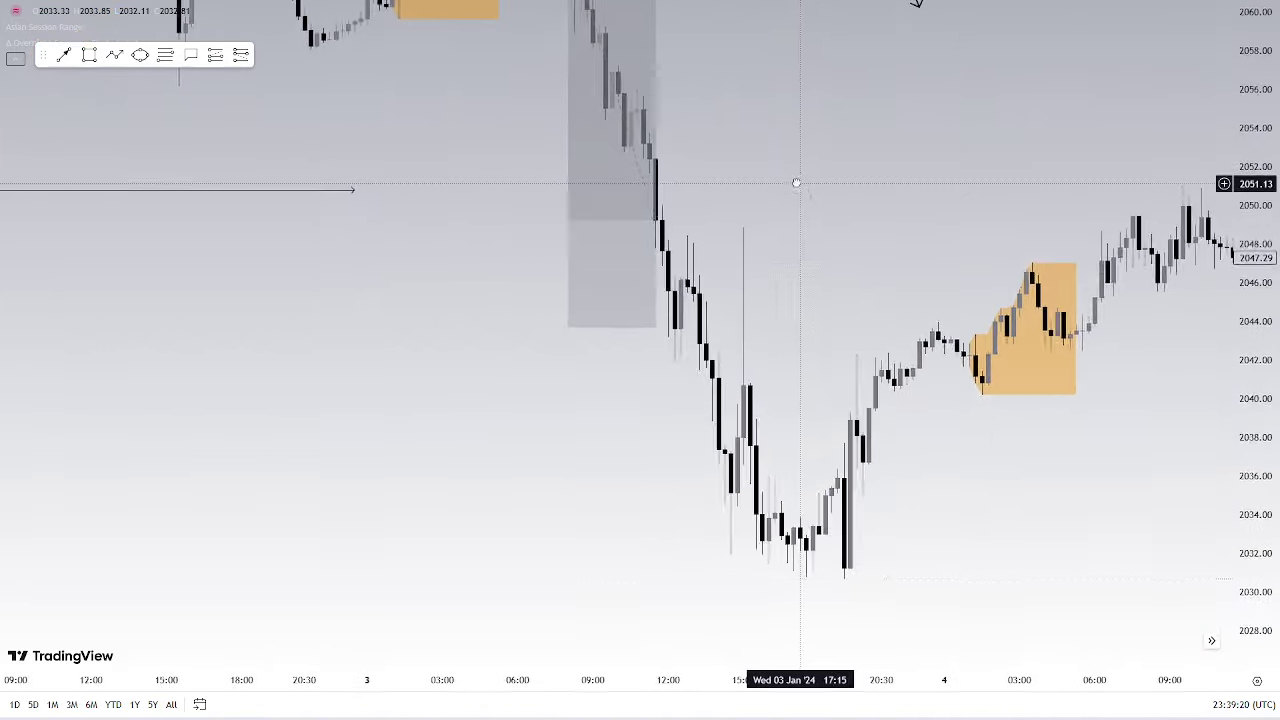
Add an ASIAN RANGE callout to the 4 January session box, anchored at 03:45 and 2046.32
{"action": "left_click_drag", "start_coordinate": [803, 679], "coordinate": [937, 679]}
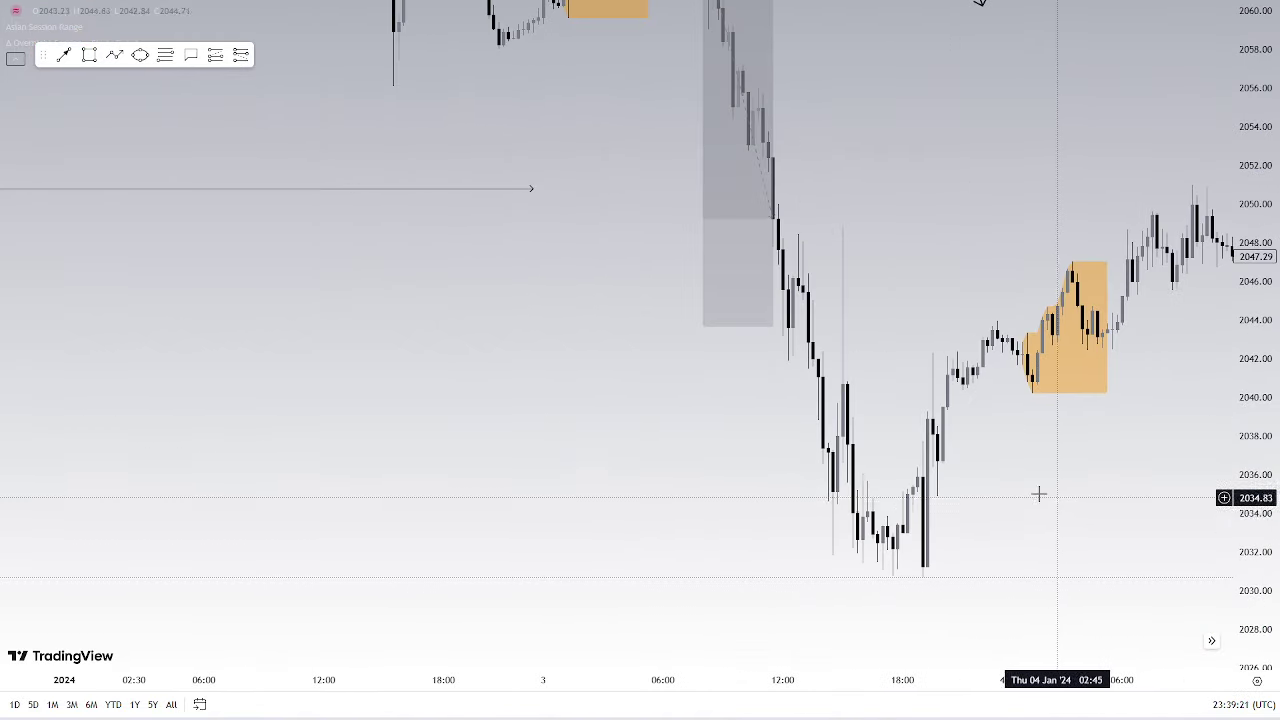
{"action": "left_click_drag", "start_coordinate": [1037, 491], "coordinate": [762, 533]}
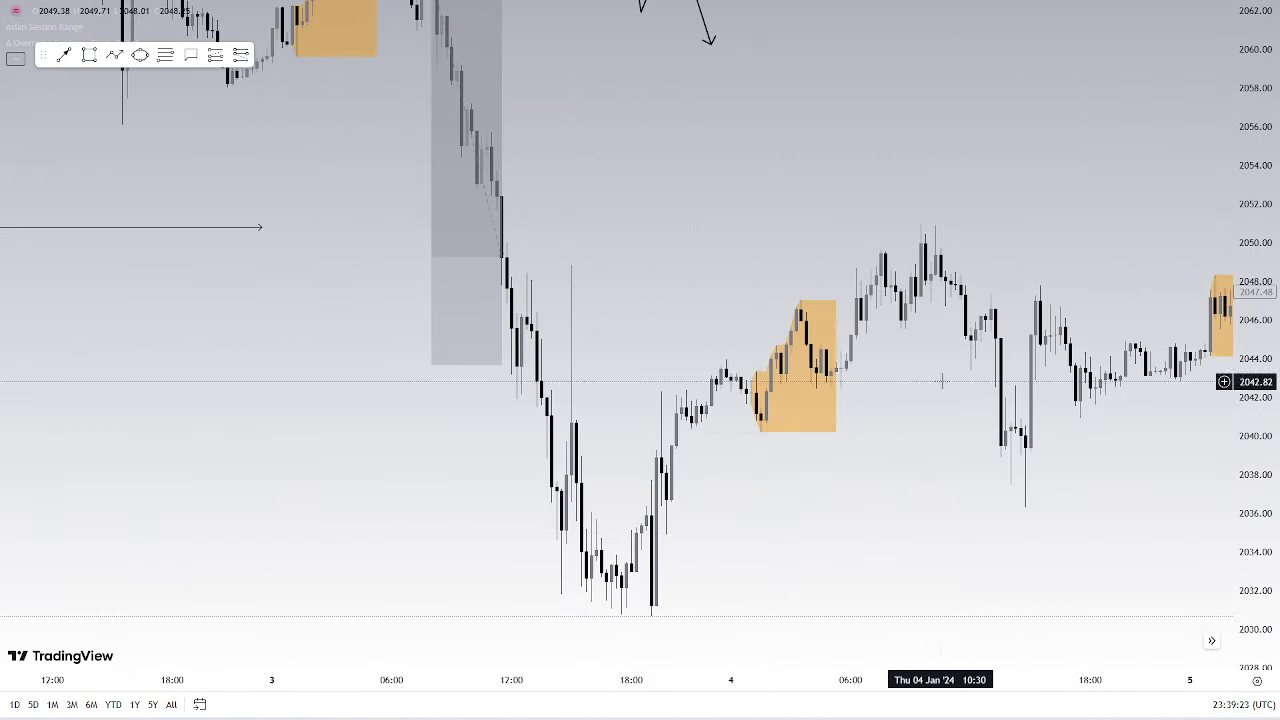
{"action": "left_click_drag", "start_coordinate": [931, 431], "coordinate": [502, 427]}
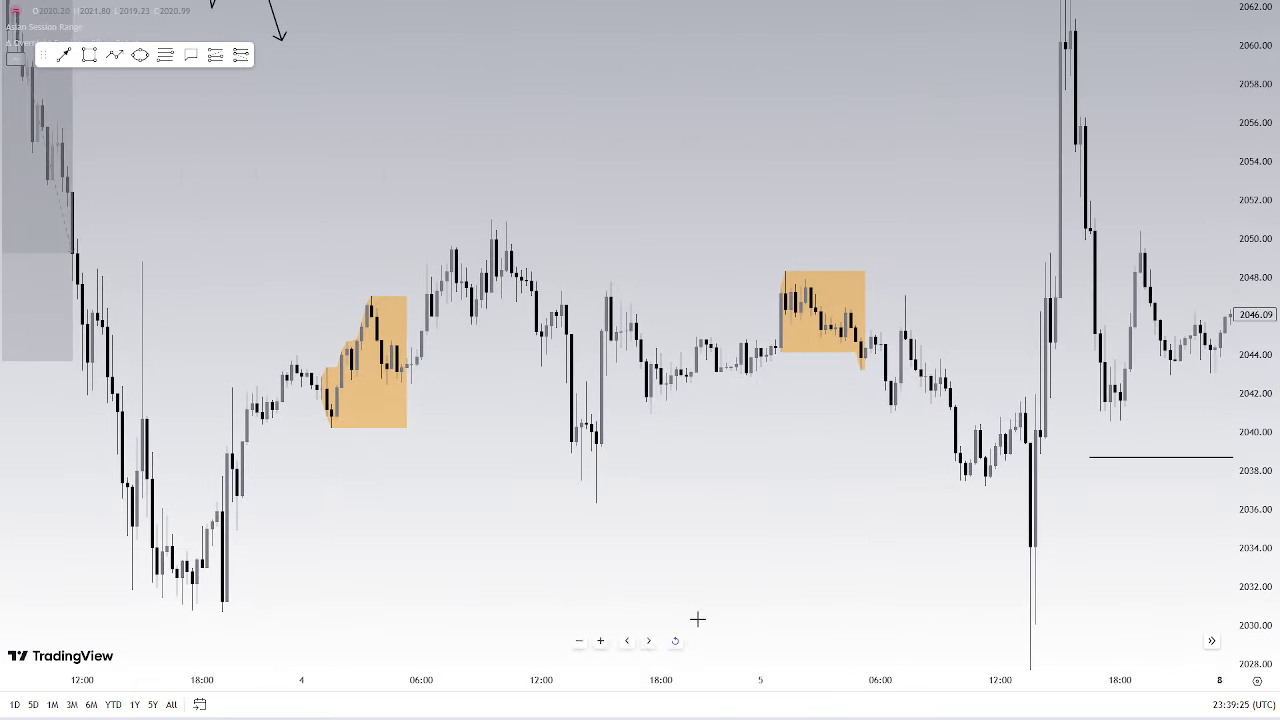
{"action": "left_click_drag", "start_coordinate": [849, 503], "coordinate": [1235, 306]}
{"action": "left_click_drag", "start_coordinate": [682, 676], "coordinate": [406, 652]}
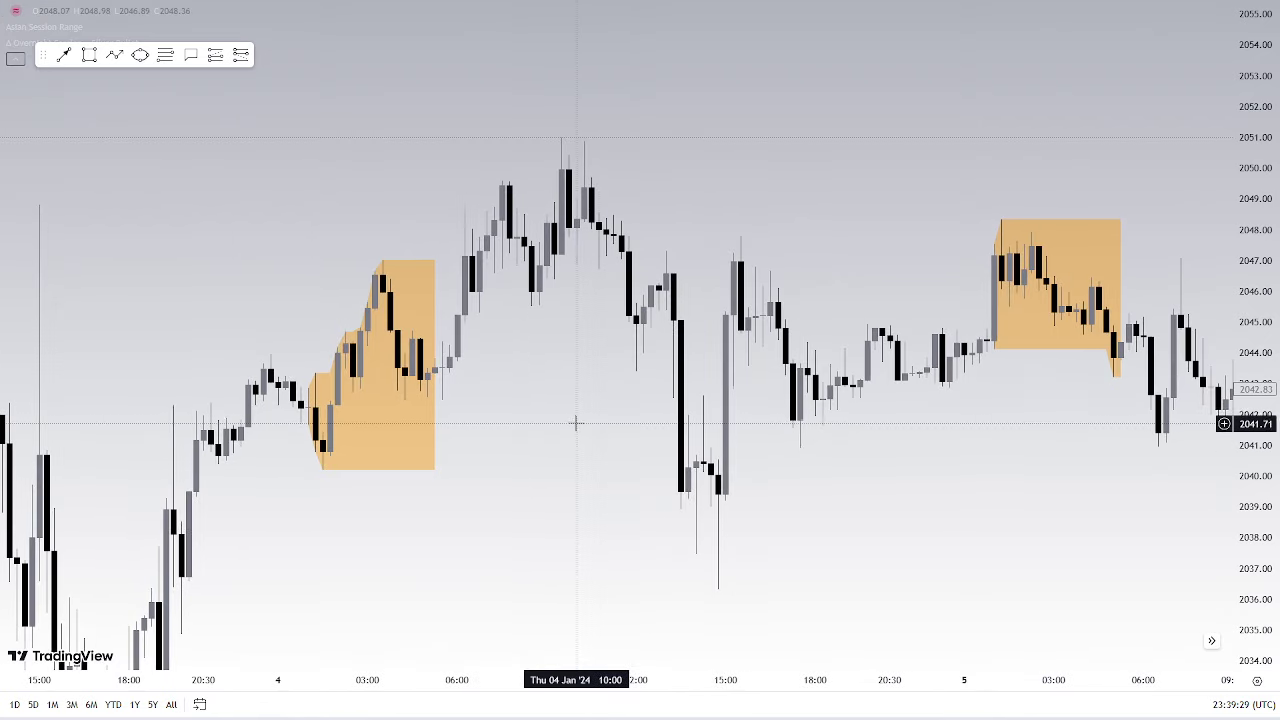
{"action": "left_click_drag", "start_coordinate": [600, 422], "coordinate": [627, 422]}
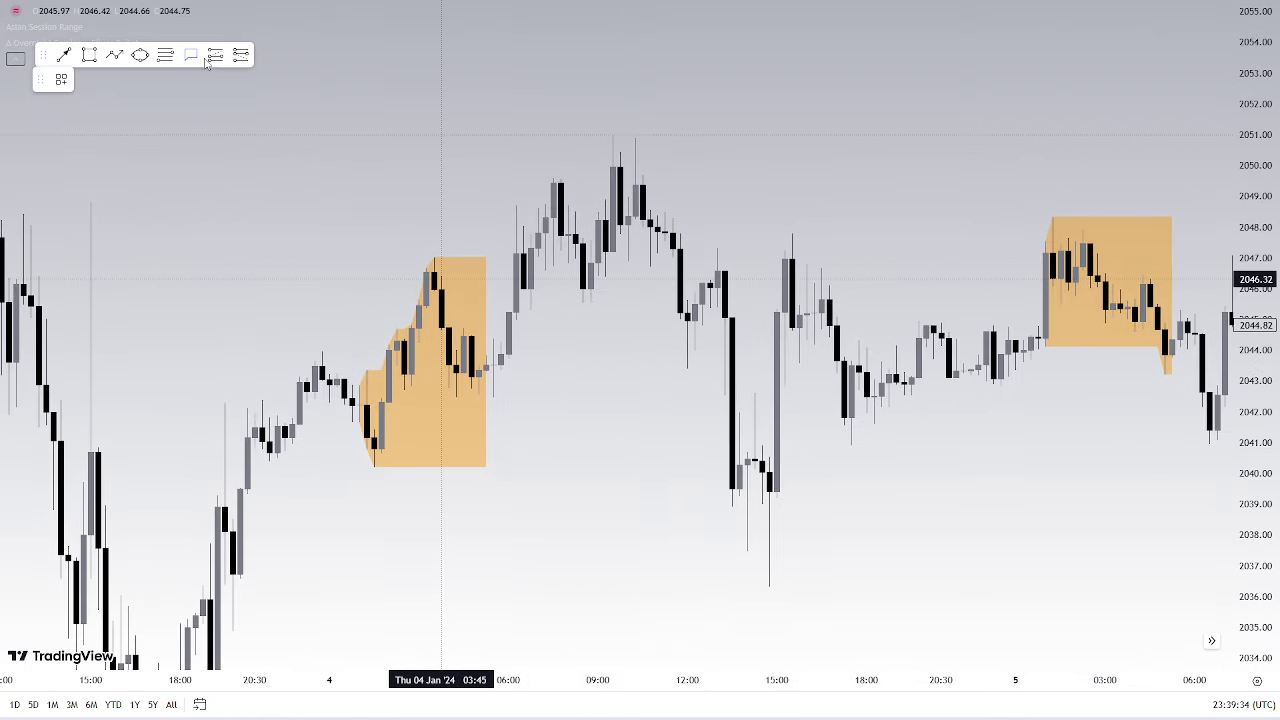
{"action": "left_click", "coordinate": [190, 55]}
{"action": "left_click", "coordinate": [437, 278]}
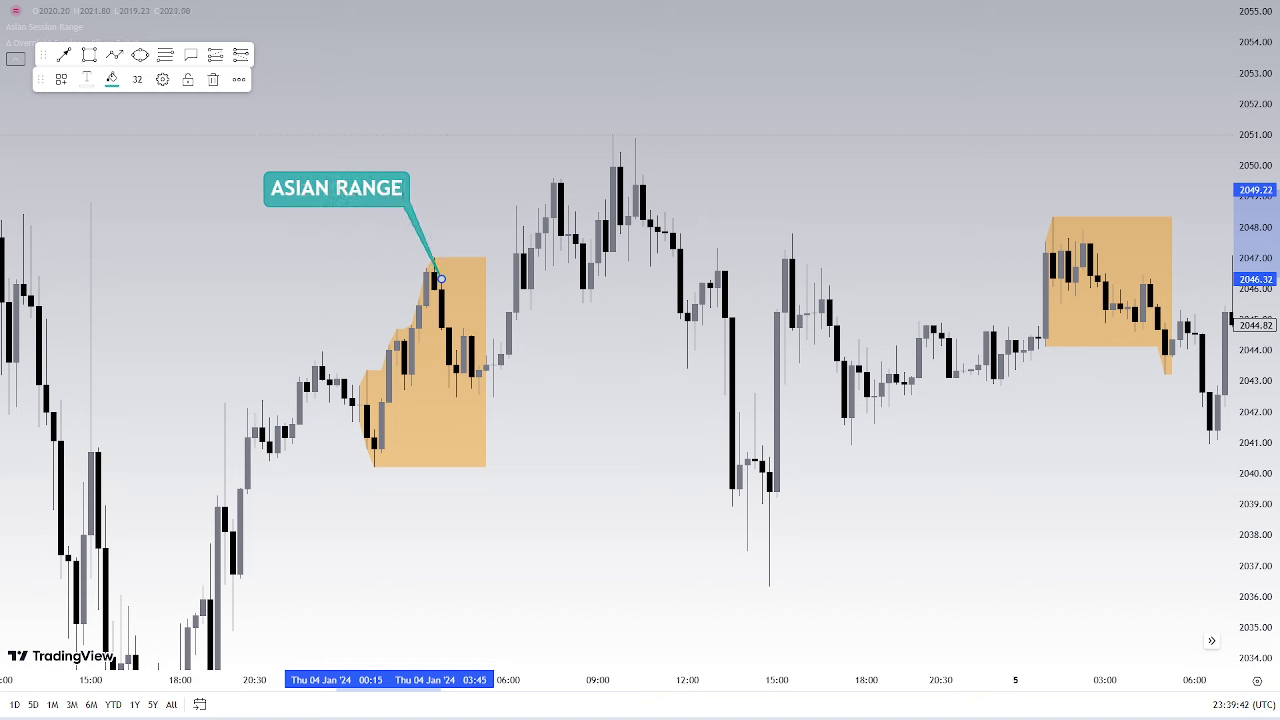
{"action": "left_click", "coordinate": [504, 157]}
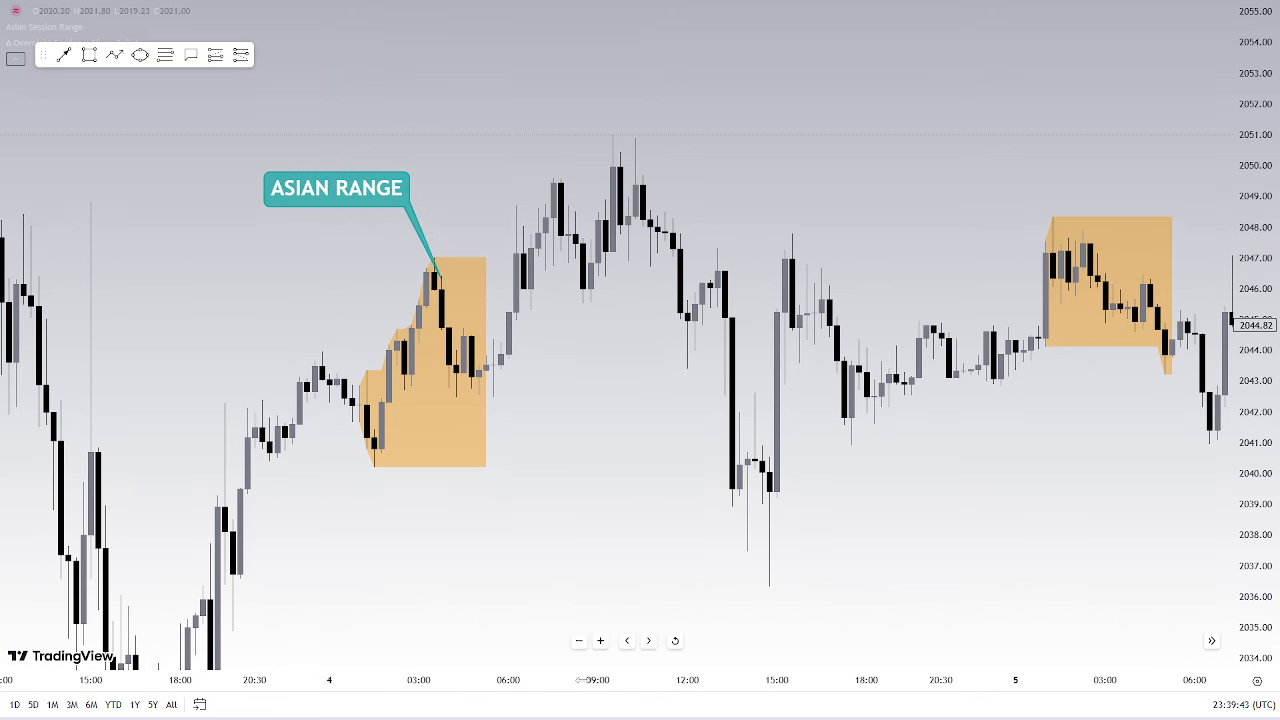
{"action": "left_click_drag", "start_coordinate": [583, 680], "coordinate": [506, 676]}
{"action": "left_click_drag", "start_coordinate": [529, 471], "coordinate": [698, 480]}
{"action": "left_click_drag", "start_coordinate": [590, 679], "coordinate": [476, 668]}
{"action": "left_click", "coordinate": [114, 55]}
{"action": "left_click", "coordinate": [521, 193]}
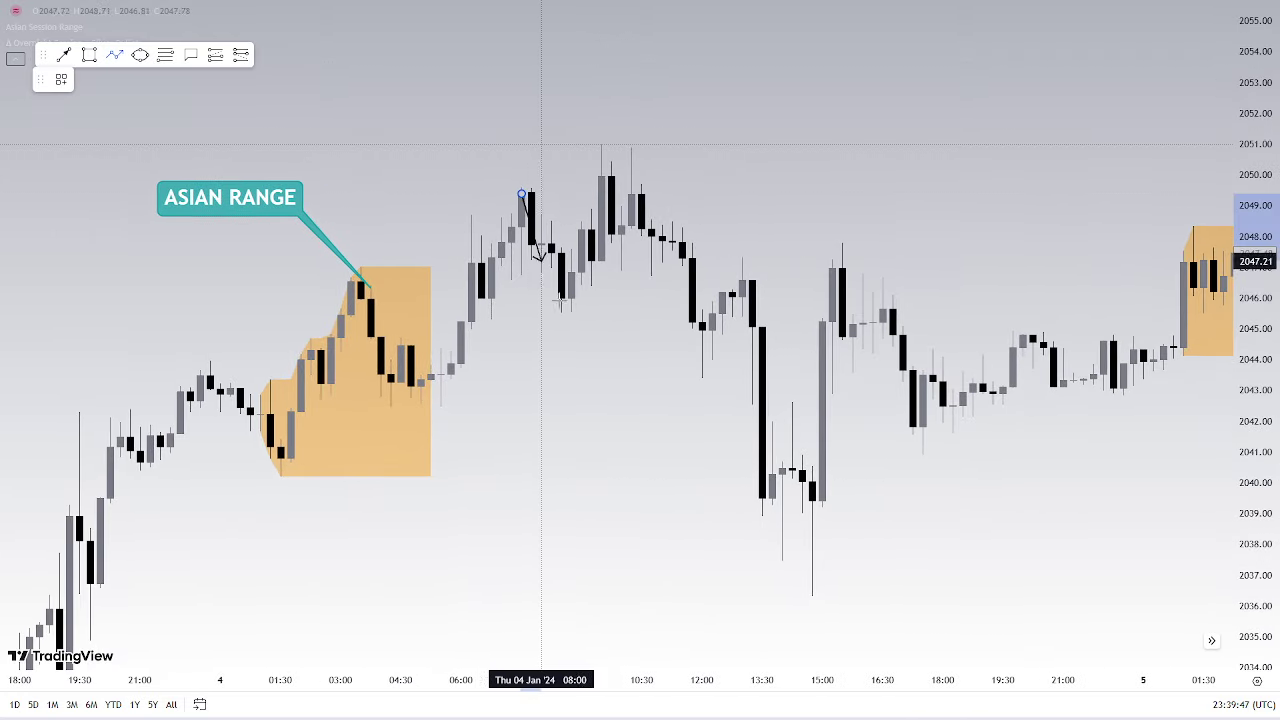
{"action": "left_click", "coordinate": [561, 318]}
{"action": "left_click", "coordinate": [611, 137]}
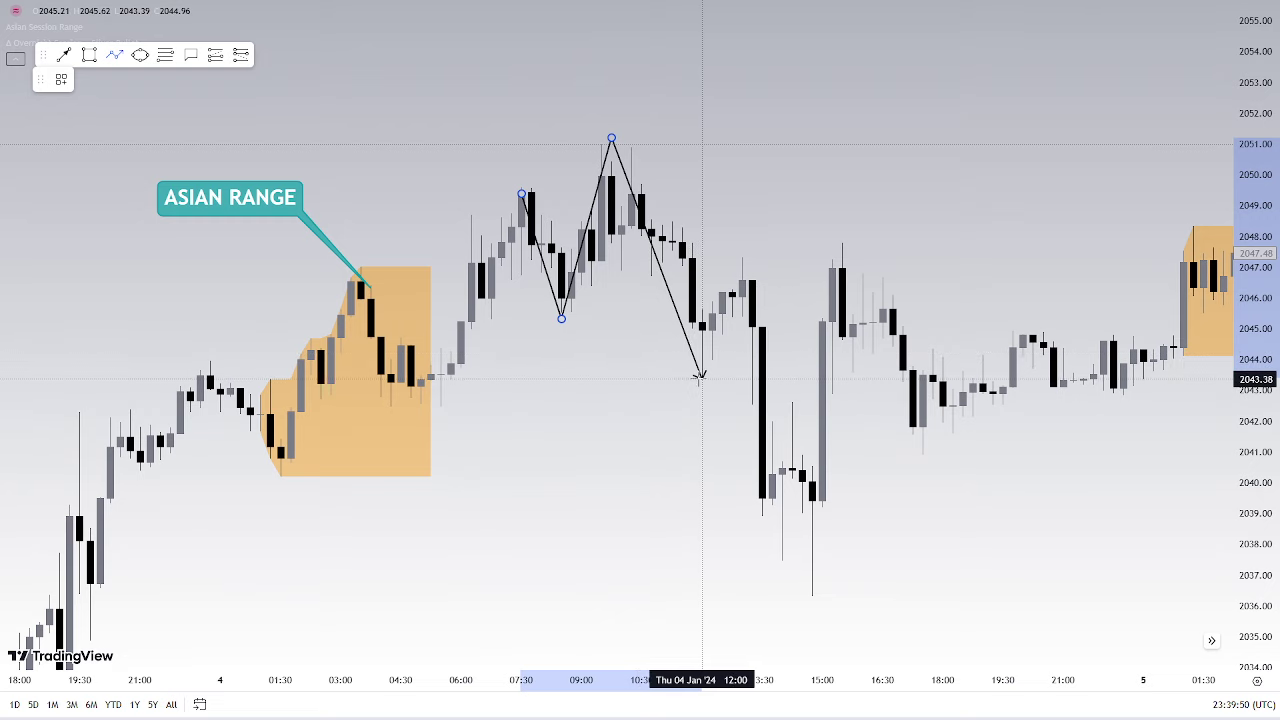
{"action": "key", "text": "Escape"}
Place a short position at 4 January 13:00 with entry at about 2046.7 and the stop at about 2050.9, near the day's high
{"action": "left_click_drag", "start_coordinate": [1255, 456], "coordinate": [1255, 305]}
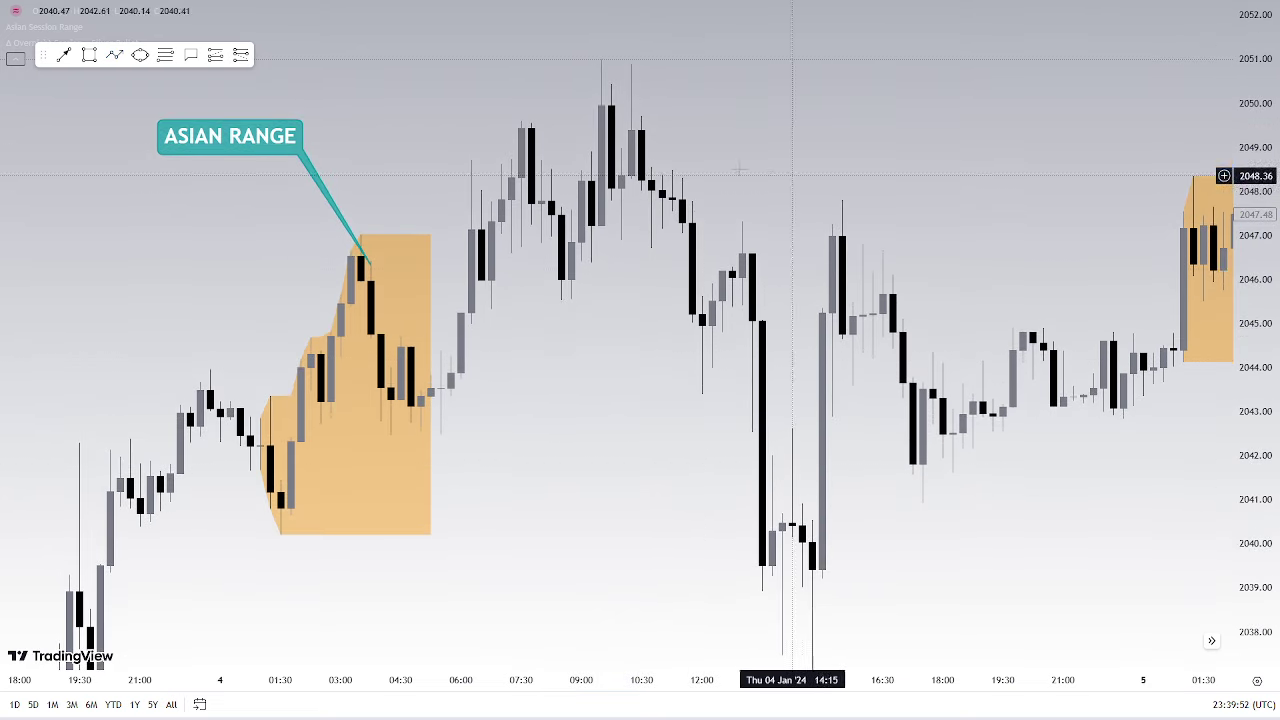
{"action": "left_click_drag", "start_coordinate": [621, 416], "coordinate": [660, 417]}
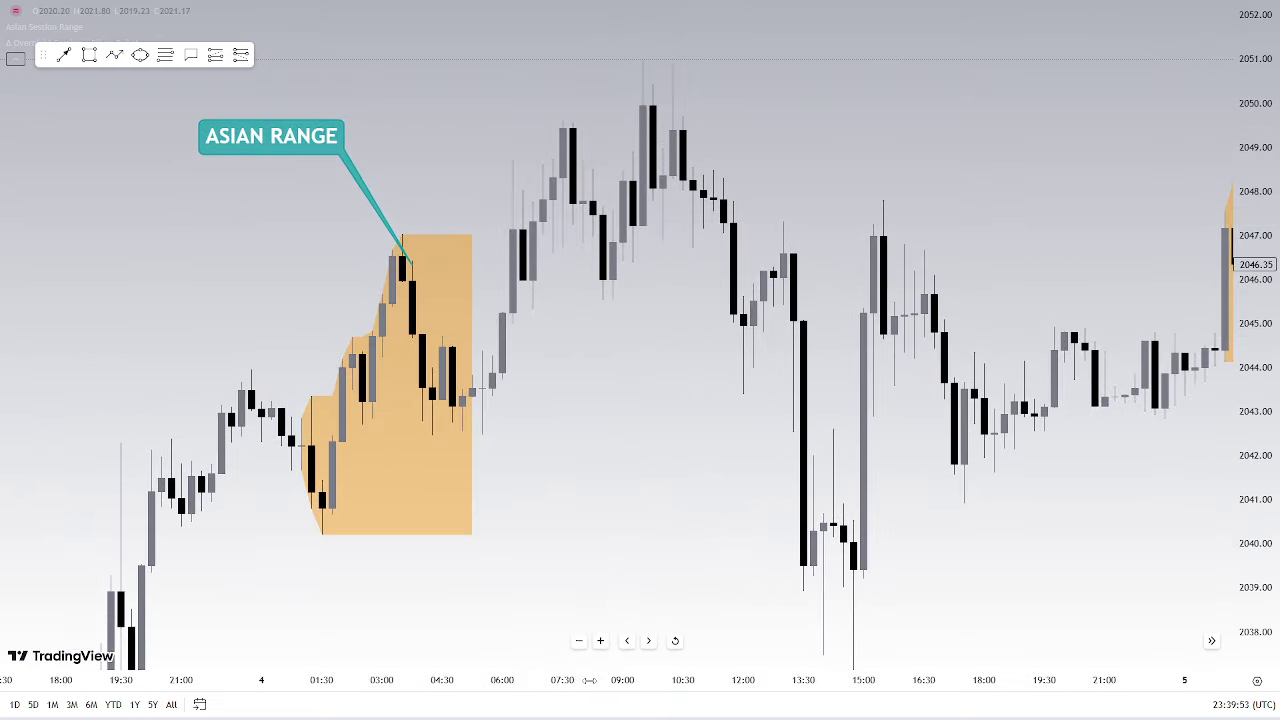
{"action": "left_click_drag", "start_coordinate": [589, 682], "coordinate": [426, 682]}
{"action": "left_click_drag", "start_coordinate": [468, 480], "coordinate": [512, 484]}
{"action": "scroll", "coordinate": [511, 484], "scroll_direction": "left", "scroll_amount": 2}
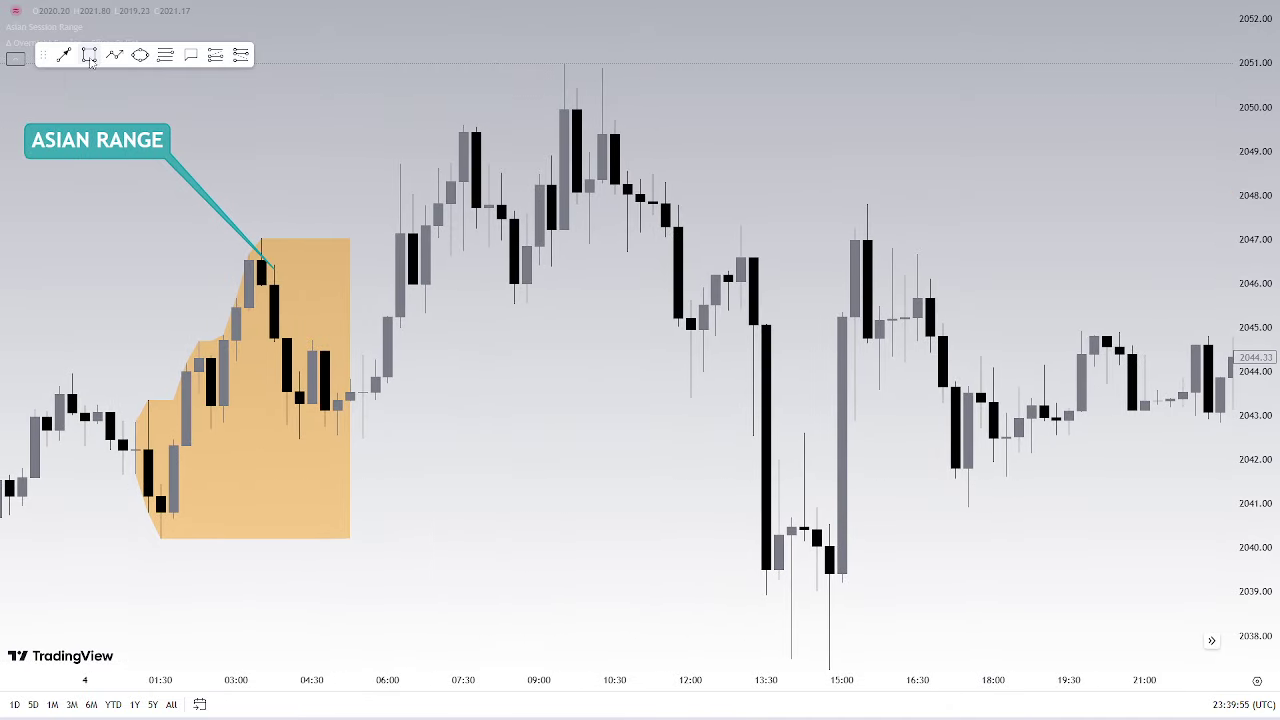
{"action": "left_click", "coordinate": [240, 56]}
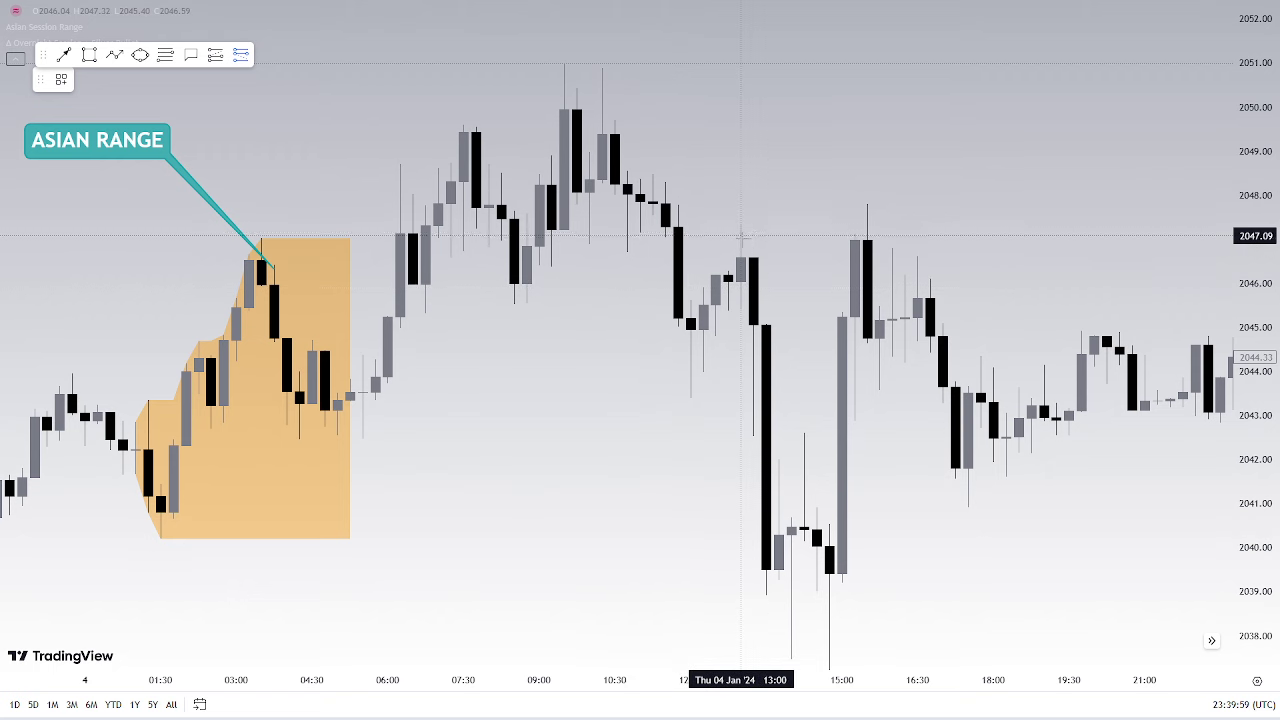
{"action": "left_click", "coordinate": [741, 252]}
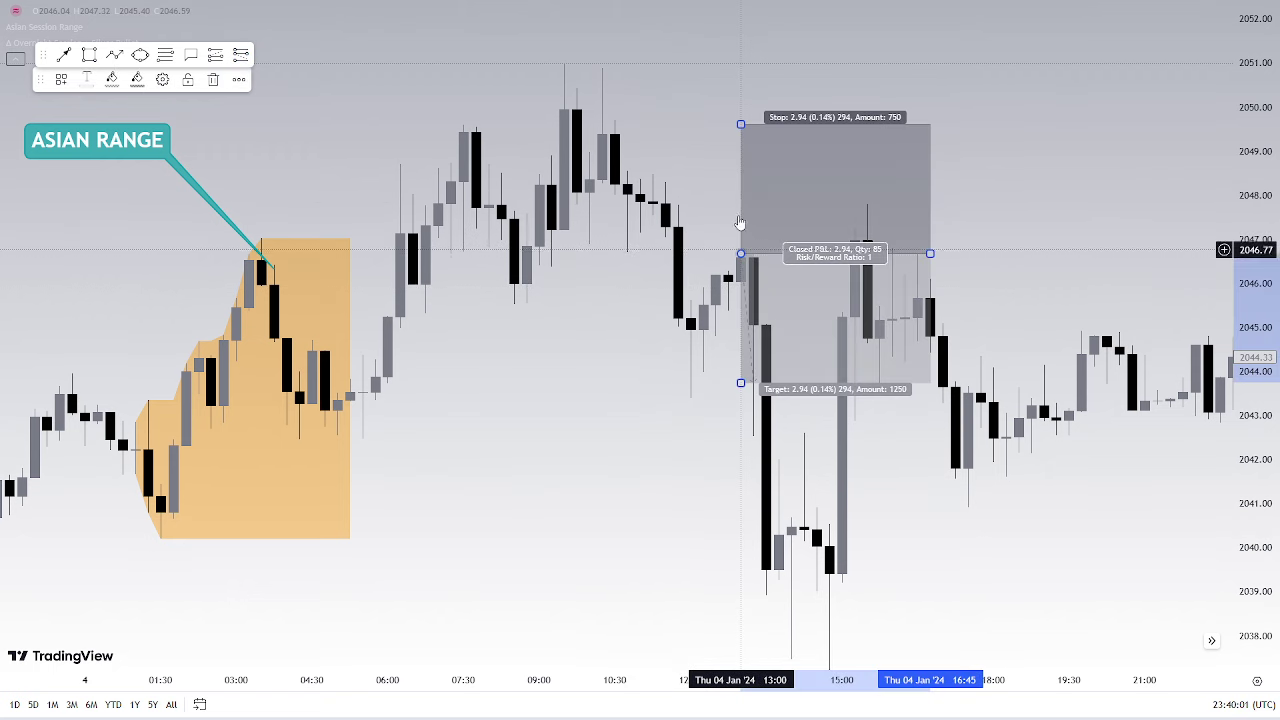
{"action": "left_click_drag", "start_coordinate": [741, 122], "coordinate": [755, 68]}
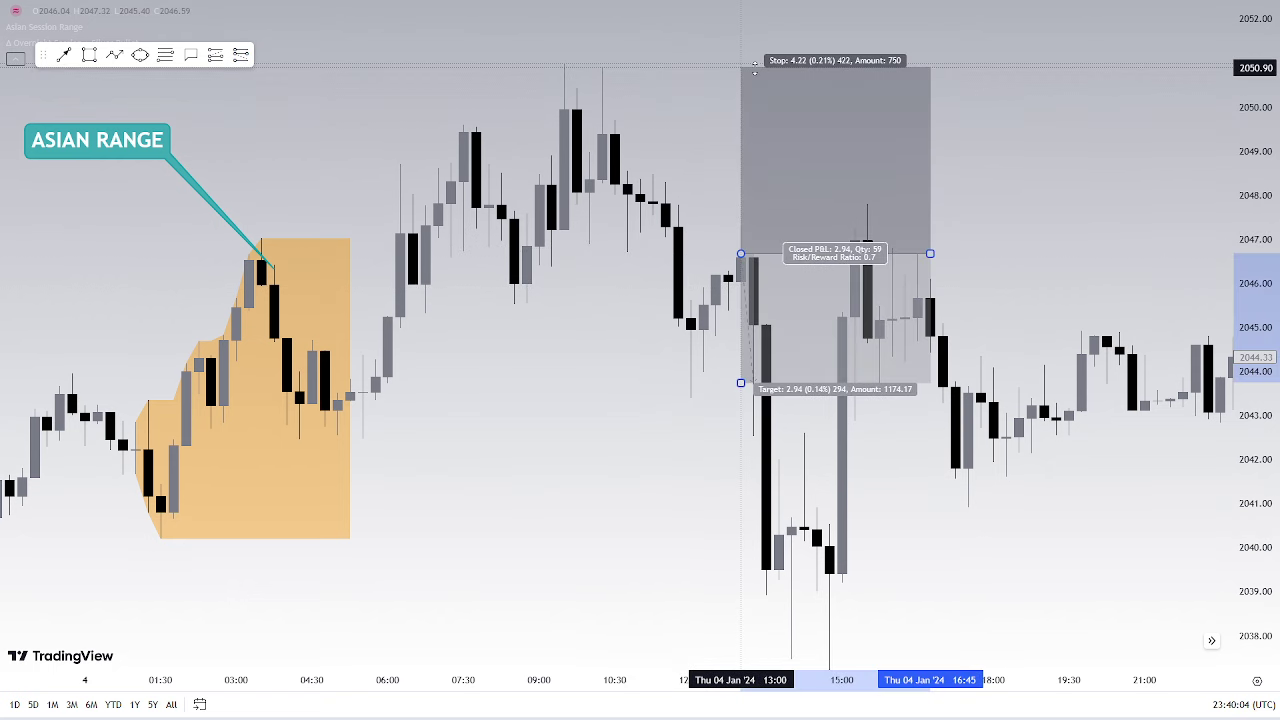
Extend the target of the 4 January short position to about 2036.89 and shorten its end to about 15:15
{"action": "left_click_drag", "start_coordinate": [741, 383], "coordinate": [892, 684]}
{"action": "left_click_drag", "start_coordinate": [1239, 310], "coordinate": [1241, 435]}
{"action": "left_click_drag", "start_coordinate": [1139, 467], "coordinate": [1032, 386]}
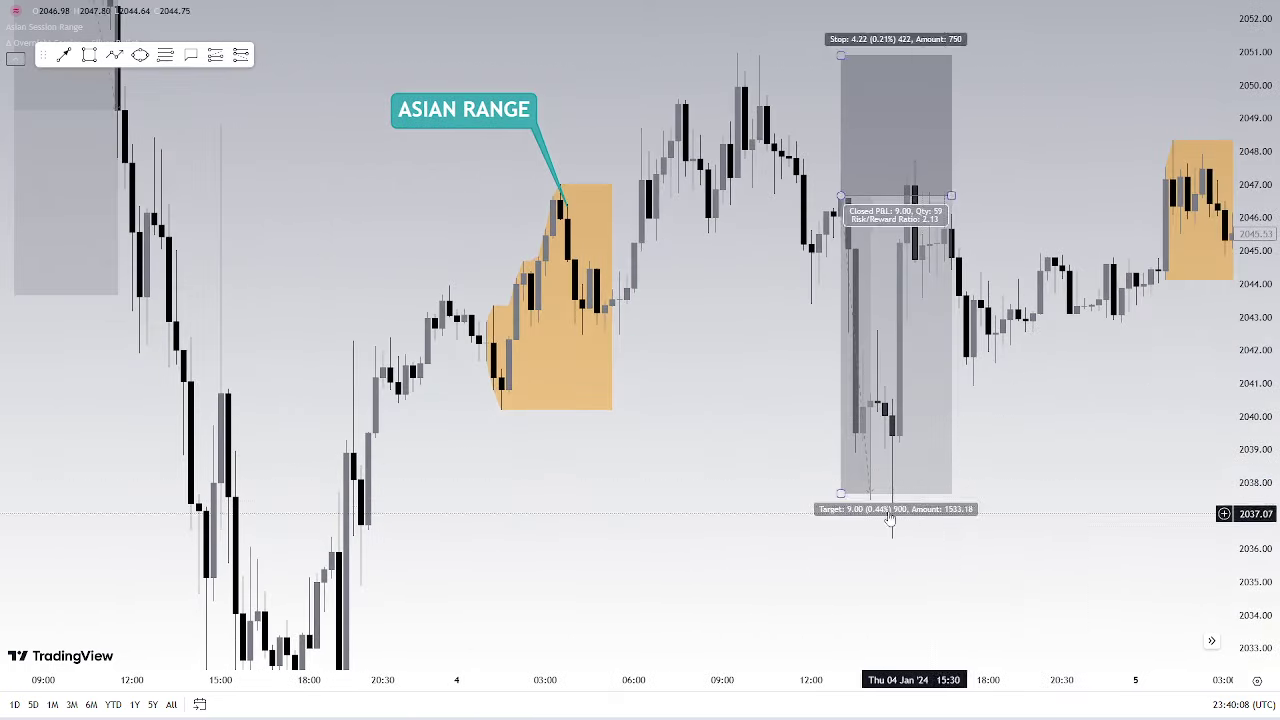
{"action": "left_click_drag", "start_coordinate": [840, 494], "coordinate": [840, 519]}
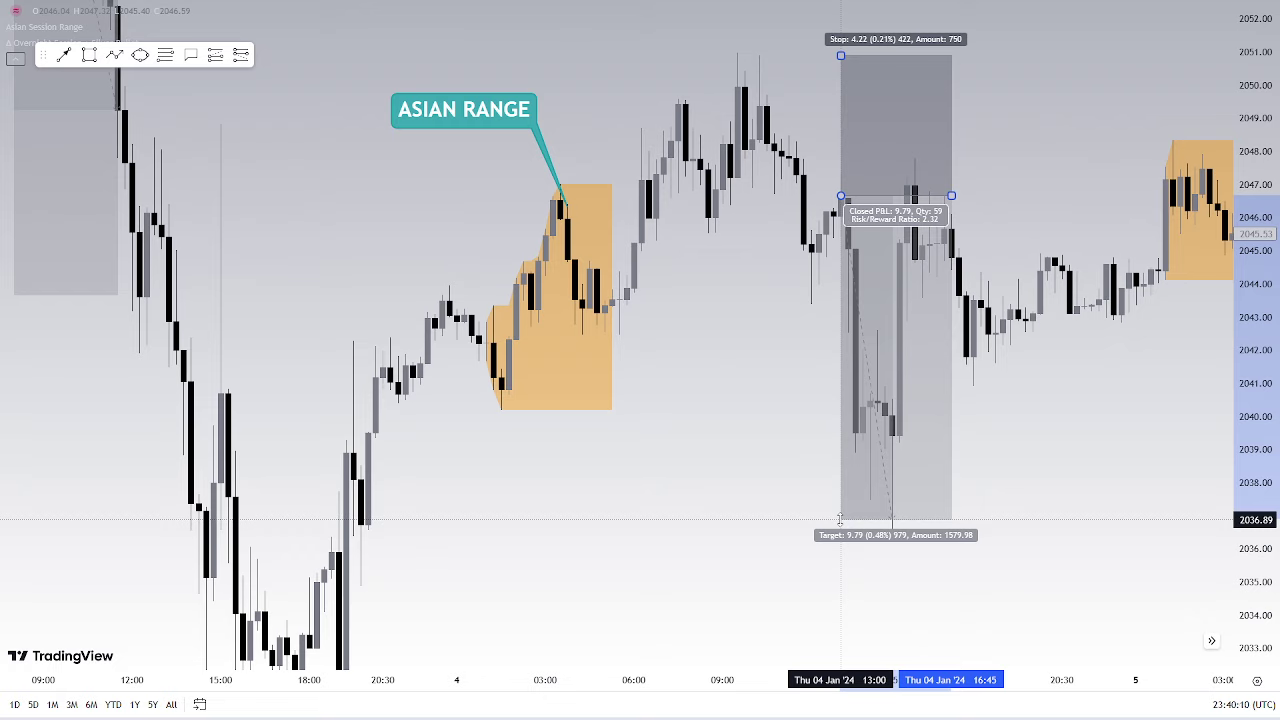
{"action": "left_click", "coordinate": [962, 475]}
{"action": "left_click_drag", "start_coordinate": [951, 196], "coordinate": [907, 197]}
{"action": "left_click", "coordinate": [951, 563]}
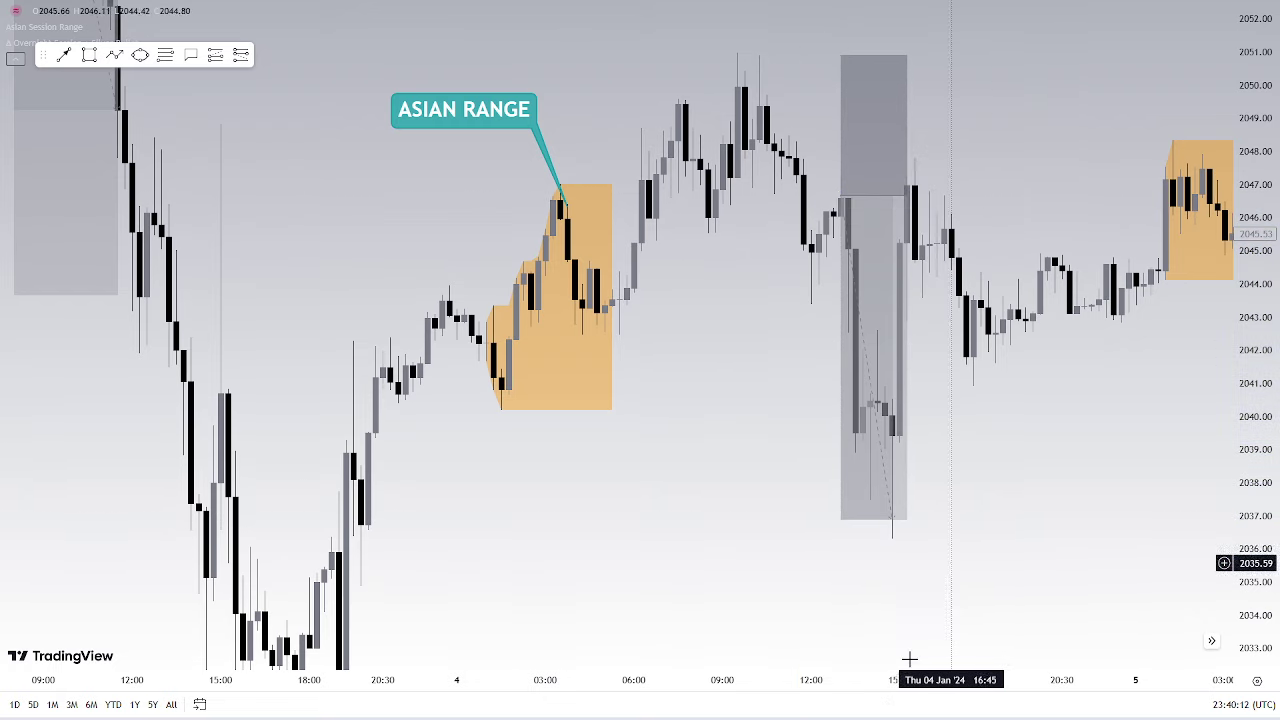
Label the arrow running from the 5 January low at 2024.04 BOS, with the text aligned to the bottom
{"action": "scroll", "coordinate": [883, 687], "scroll_direction": "down", "scroll_amount": 10}
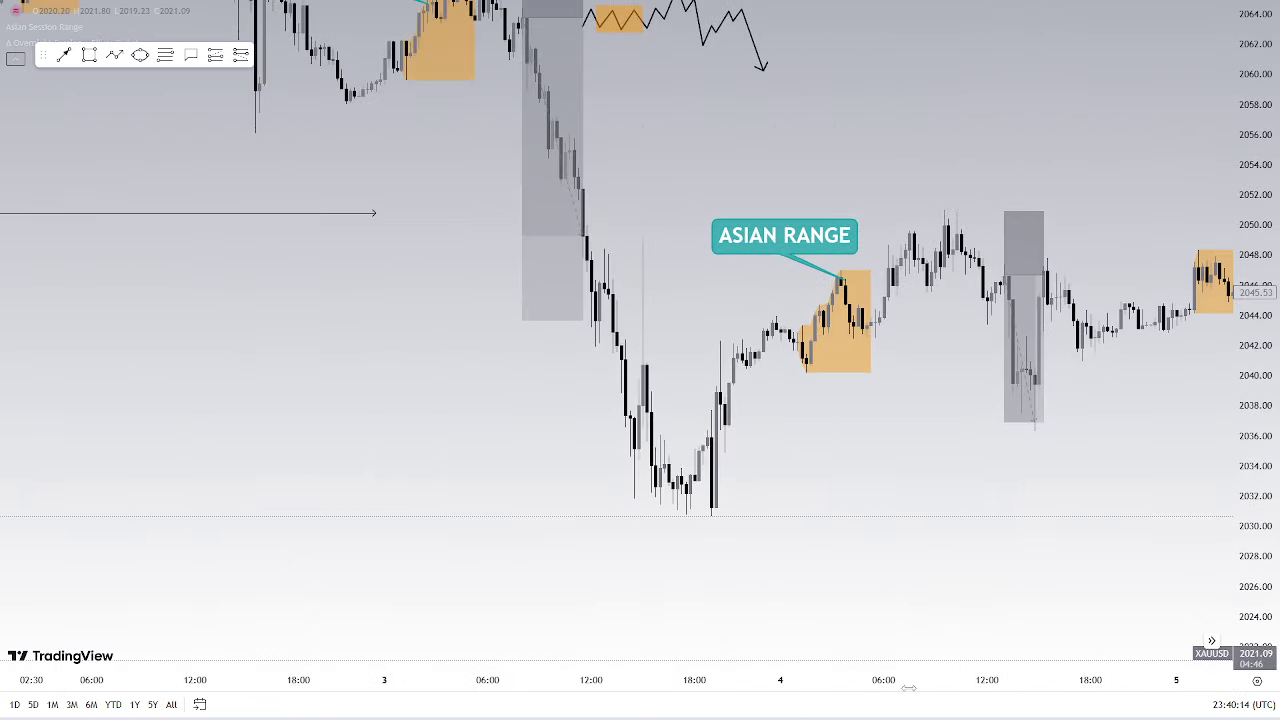
{"action": "left_click_drag", "start_coordinate": [1068, 518], "coordinate": [521, 550]}
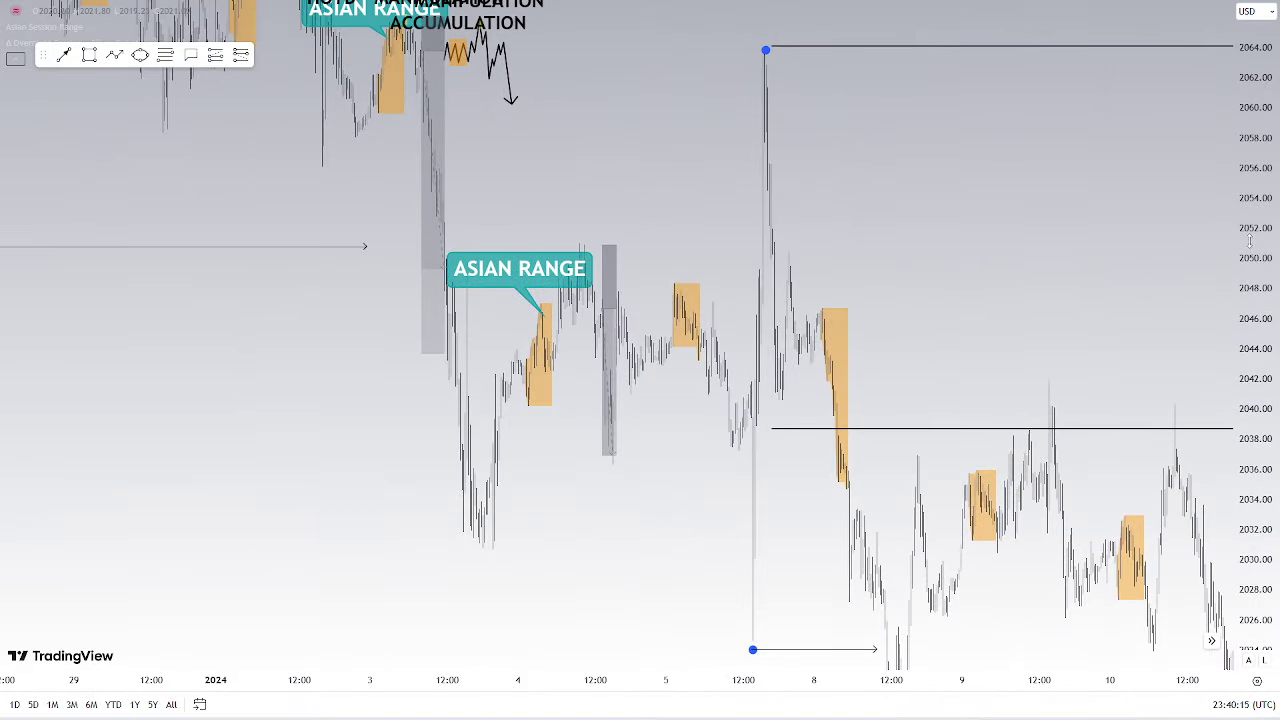
{"action": "left_click_drag", "start_coordinate": [1250, 241], "coordinate": [1250, 463]}
{"action": "left_click_drag", "start_coordinate": [991, 302], "coordinate": [703, 260]}
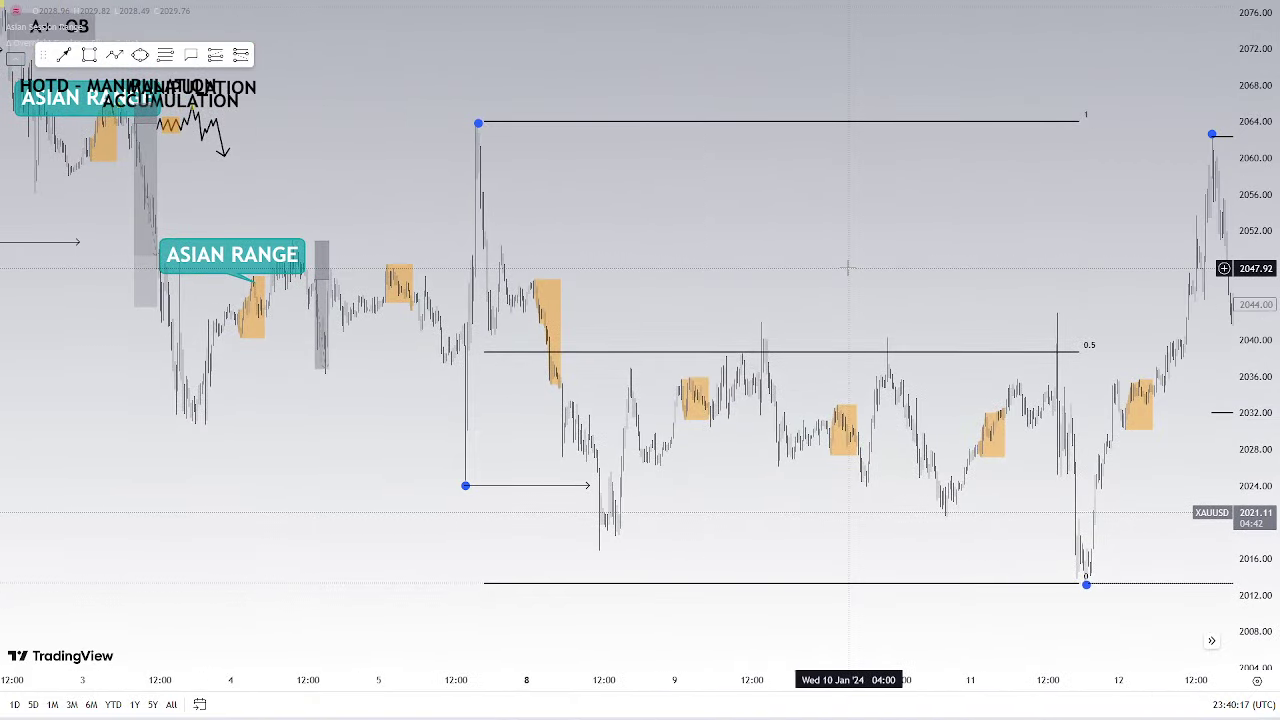
{"action": "left_click_drag", "start_coordinate": [803, 257], "coordinate": [768, 237]}
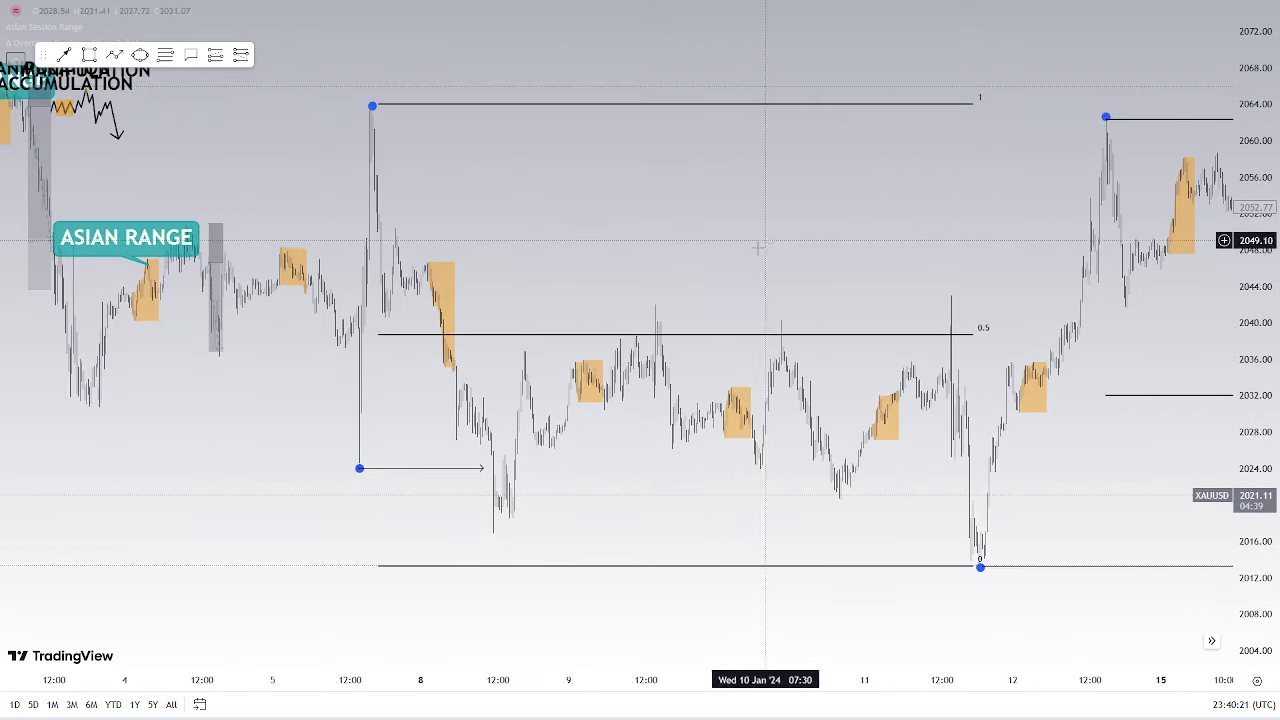
{"action": "double_click", "coordinate": [476, 470]}
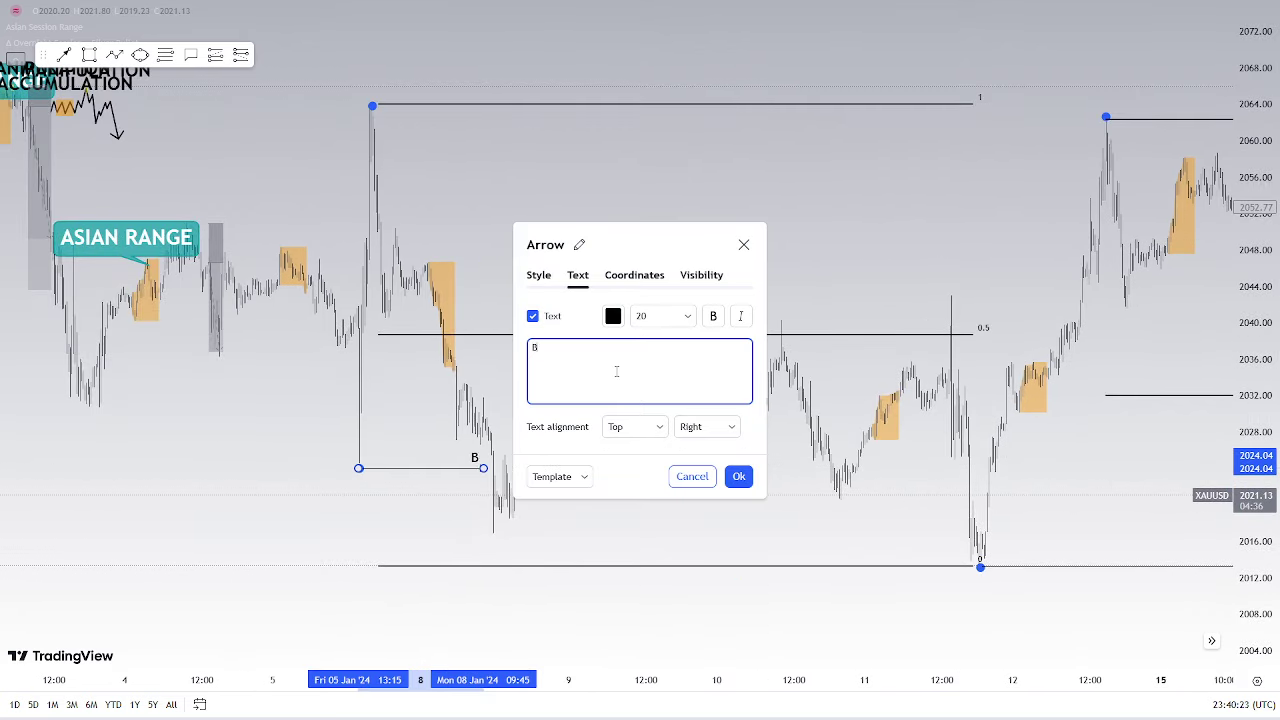
{"action": "left_click", "coordinate": [634, 427]}
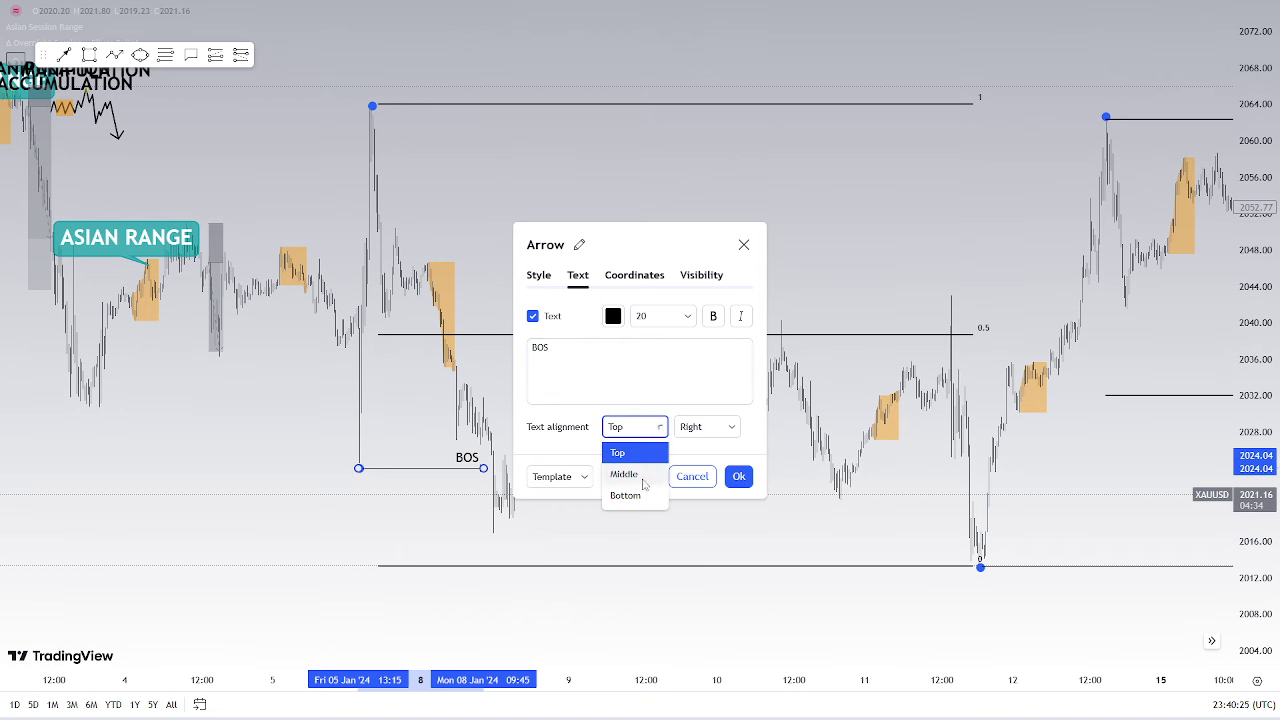
{"action": "left_click", "coordinate": [797, 221]}
{"action": "left_click_drag", "start_coordinate": [590, 318], "coordinate": [1048, 315]}
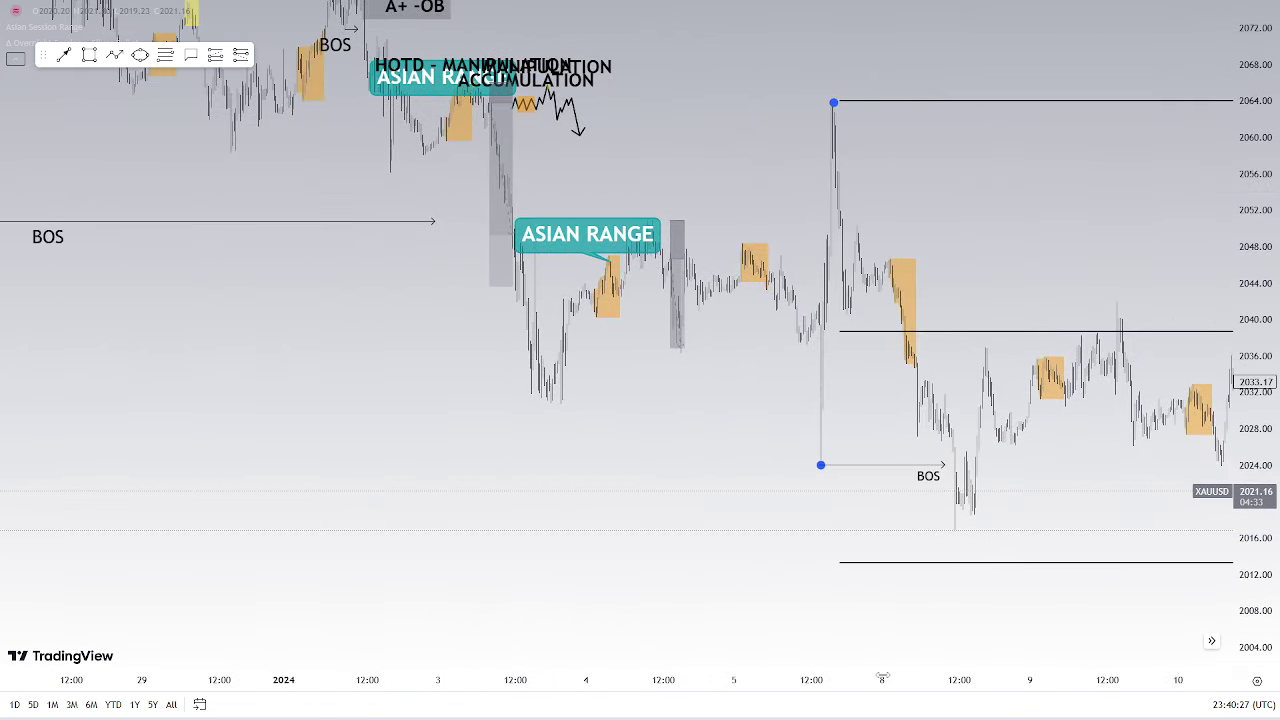
Draw a horizontal arrow at about 2044, from 9 January 13:00 to about 11 January 14:15, just above the two highs
{"action": "scroll", "coordinate": [695, 523], "scroll_direction": "up", "scroll_amount": 1}
{"action": "scroll", "coordinate": [818, 507], "scroll_direction": "up", "scroll_amount": 5}
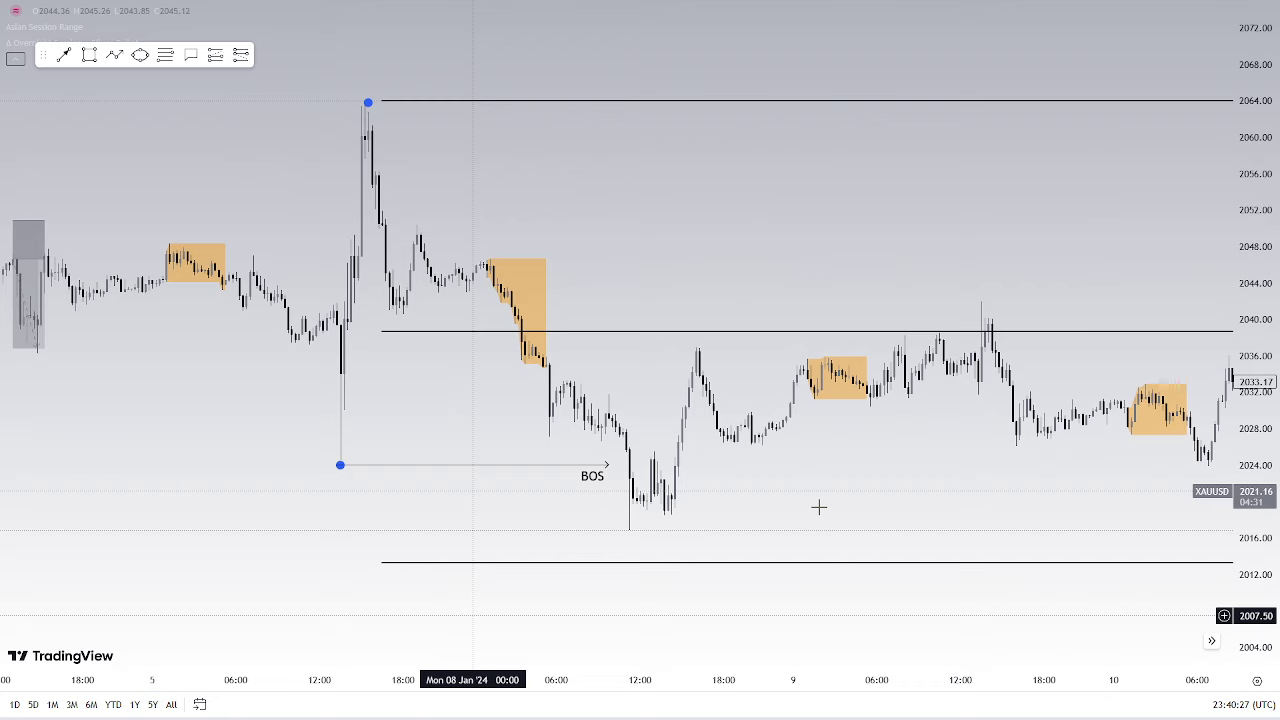
{"action": "scroll", "coordinate": [818, 507], "scroll_direction": "up", "scroll_amount": 2}
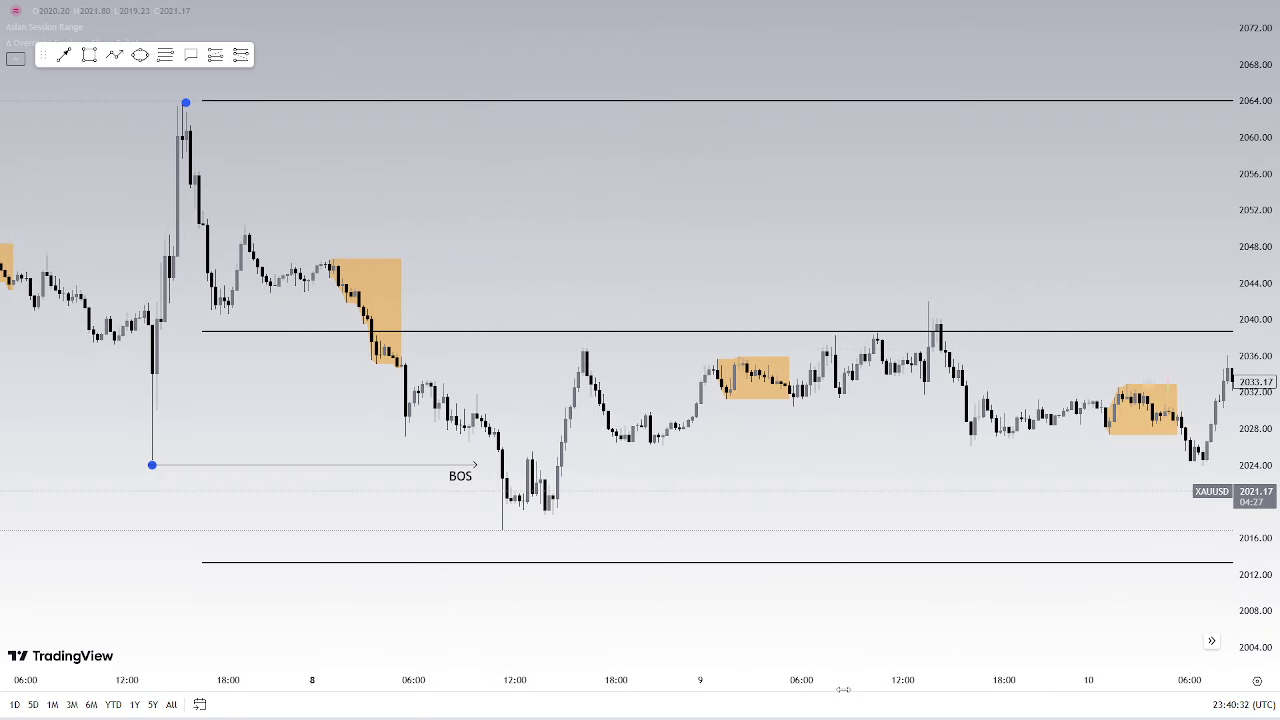
{"action": "left_click_drag", "start_coordinate": [843, 690], "coordinate": [970, 690]}
{"action": "left_click_drag", "start_coordinate": [871, 490], "coordinate": [374, 486]}
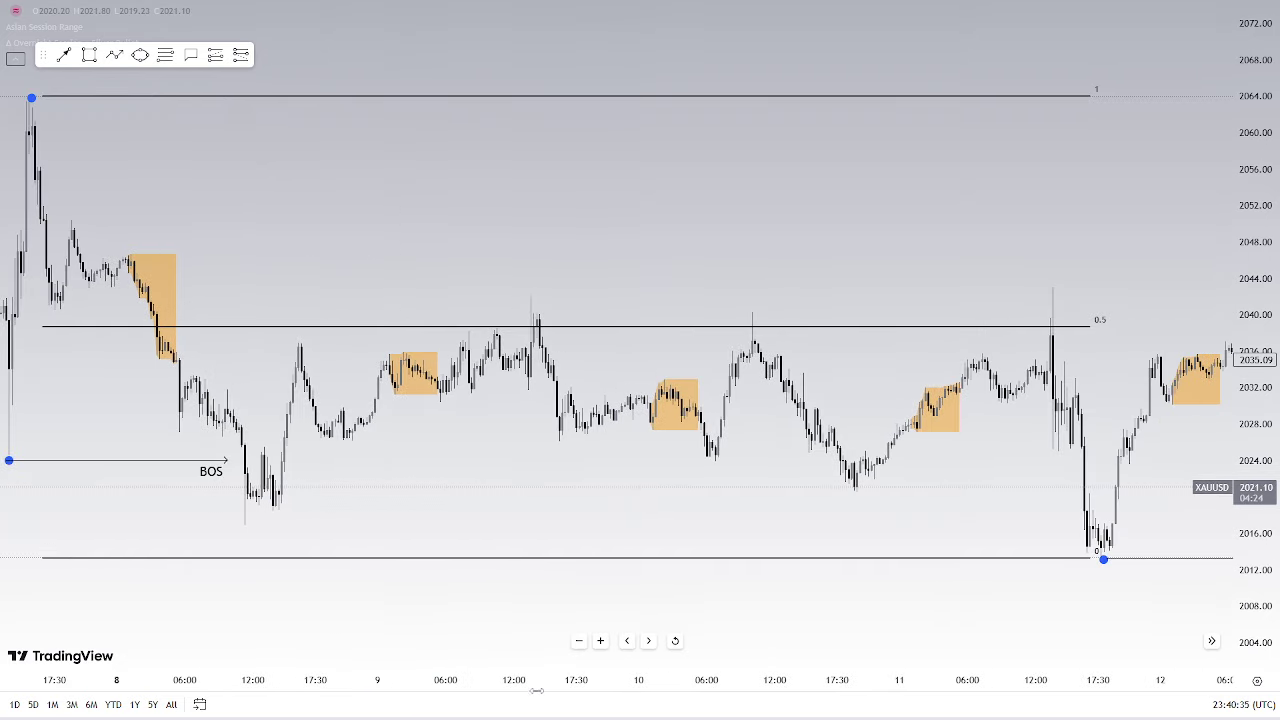
{"action": "left_click_drag", "start_coordinate": [538, 682], "coordinate": [769, 680]}
{"action": "scroll", "coordinate": [771, 500], "scroll_direction": "down", "scroll_amount": 2}
{"action": "left_click_drag", "start_coordinate": [771, 500], "coordinate": [683, 660]}
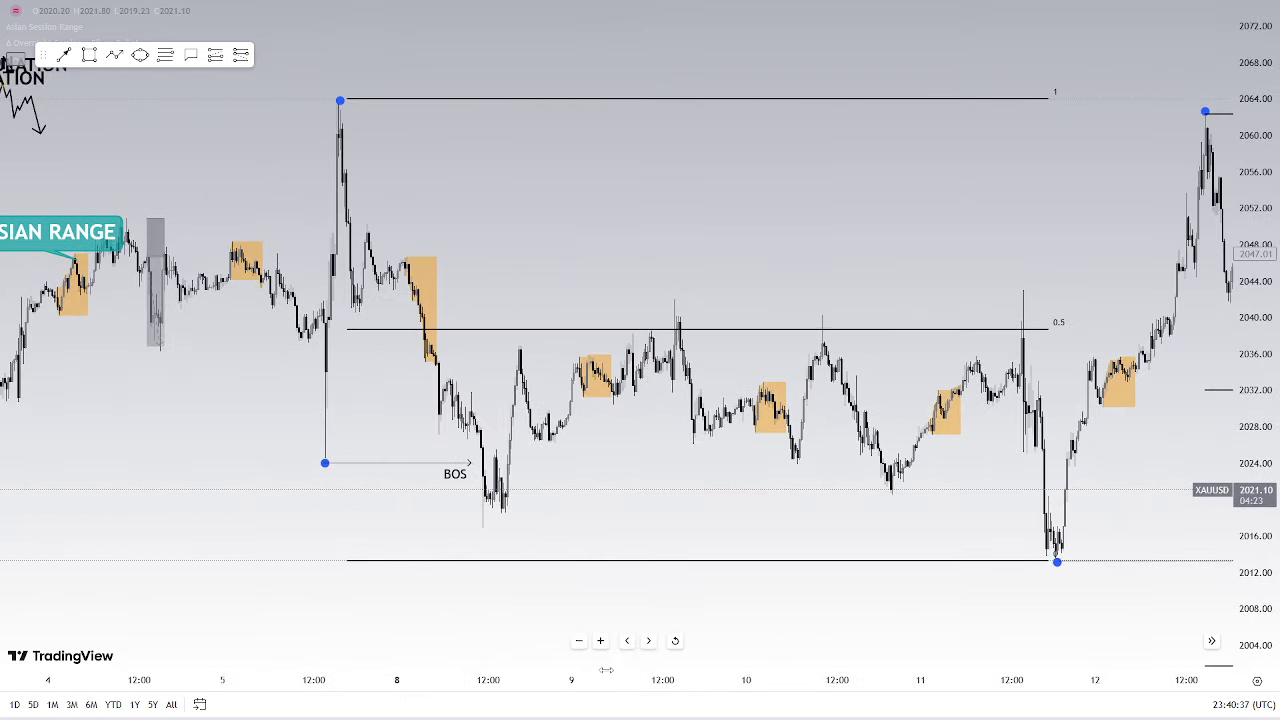
{"action": "scroll", "coordinate": [494, 565], "scroll_direction": "up", "scroll_amount": 4}
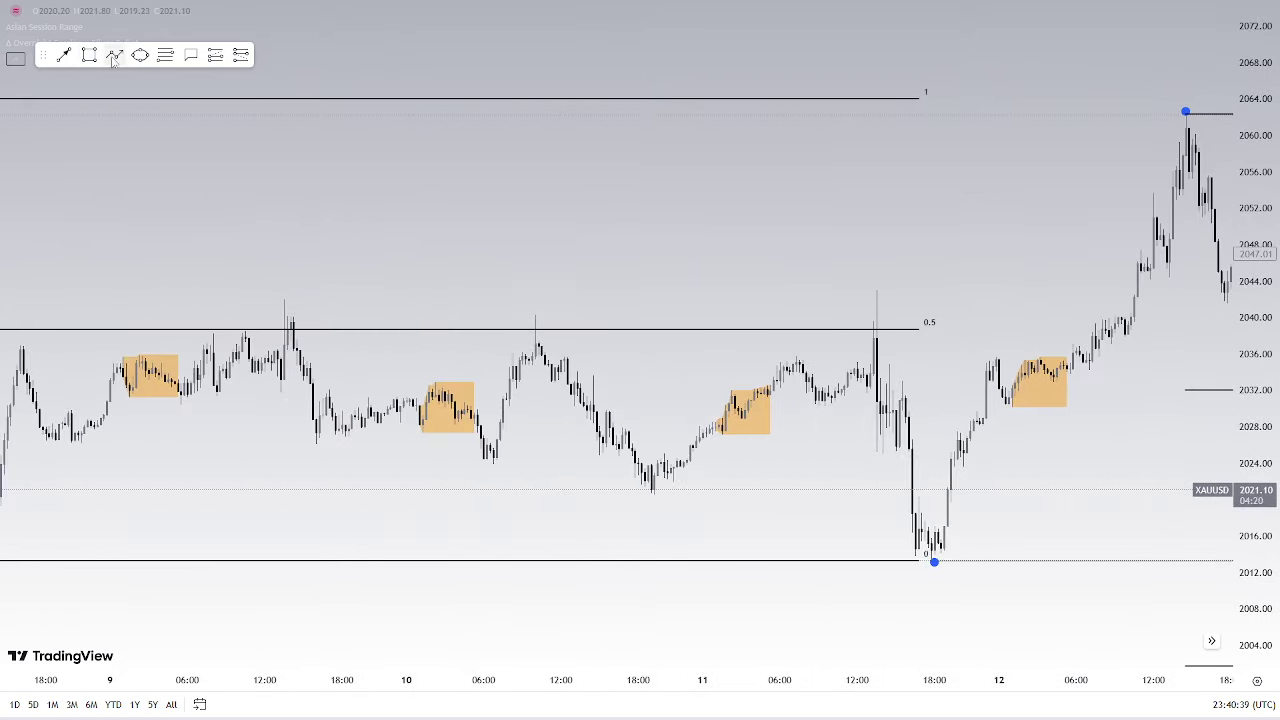
{"action": "left_click", "coordinate": [66, 57]}
{"action": "left_click", "coordinate": [277, 295]}
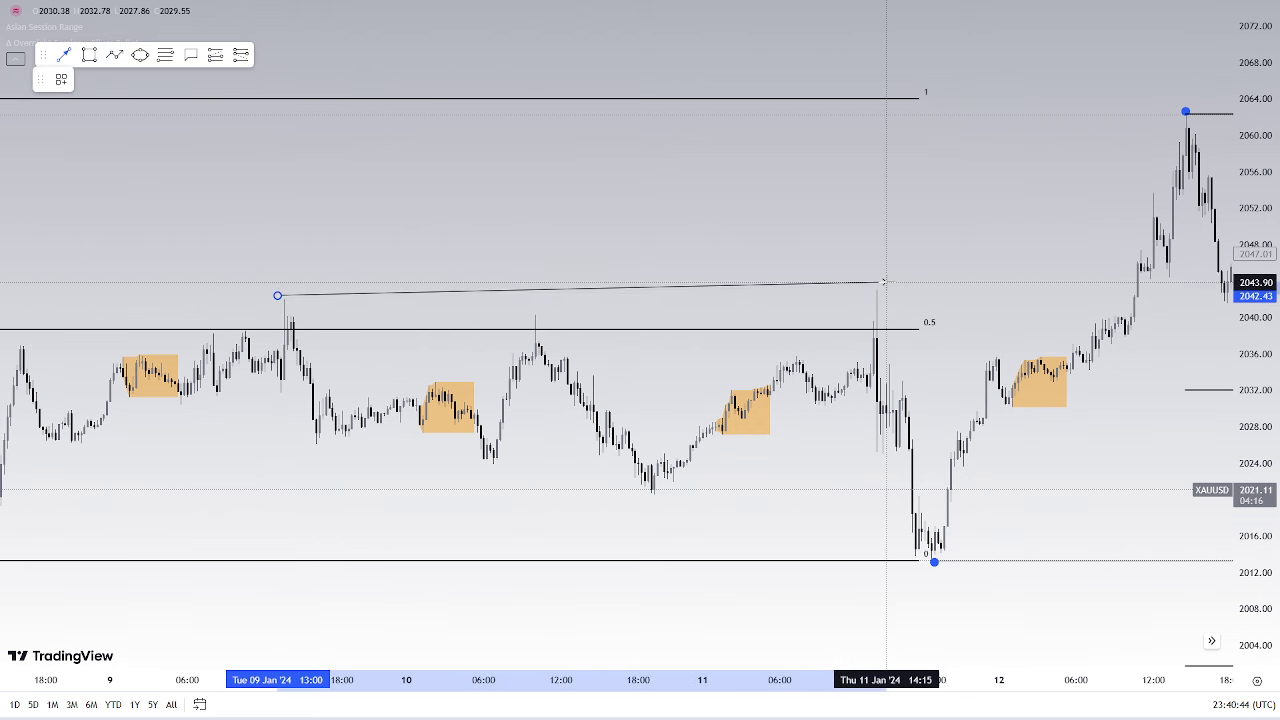
{"action": "left_click", "coordinate": [883, 283]}
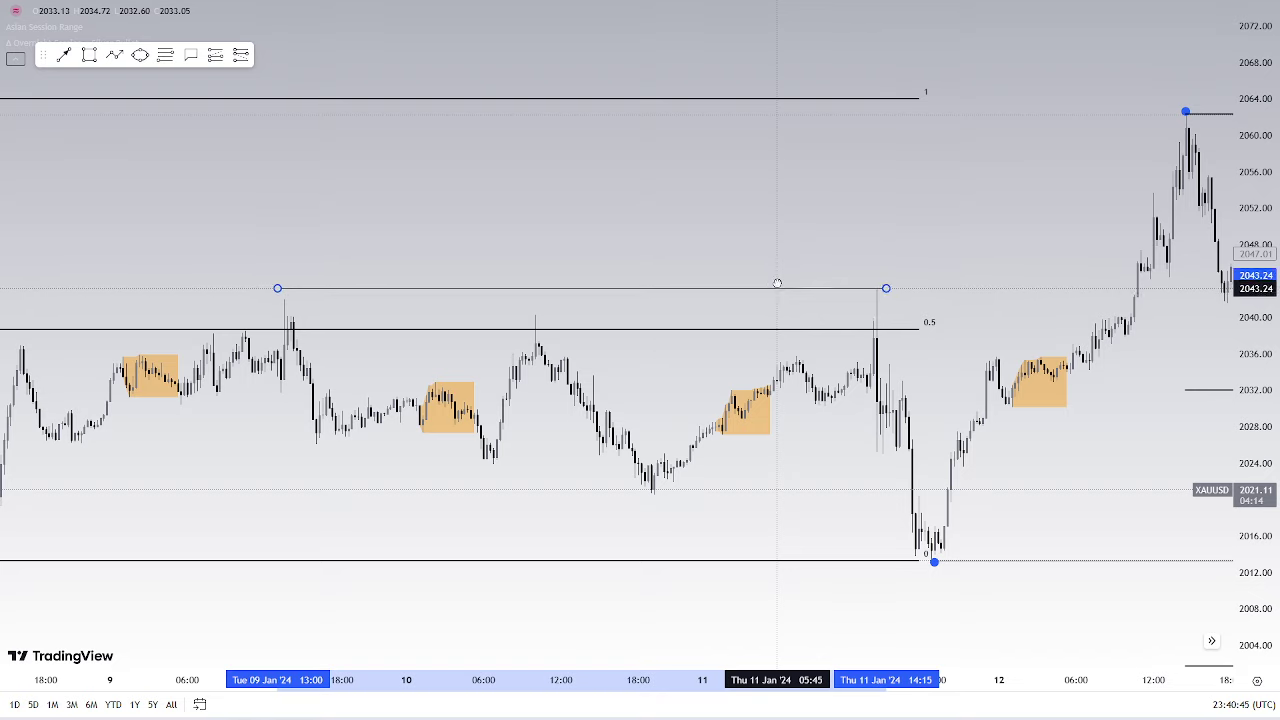
{"action": "left_click_drag", "start_coordinate": [777, 283], "coordinate": [780, 278]}
{"action": "left_click", "coordinate": [889, 214]}
Draw a rectangle over the 12 January high from 2065.06 to 2051.66, ending at 17:30, and set its background to yellow
{"action": "left_click_drag", "start_coordinate": [963, 175], "coordinate": [388, 181]}
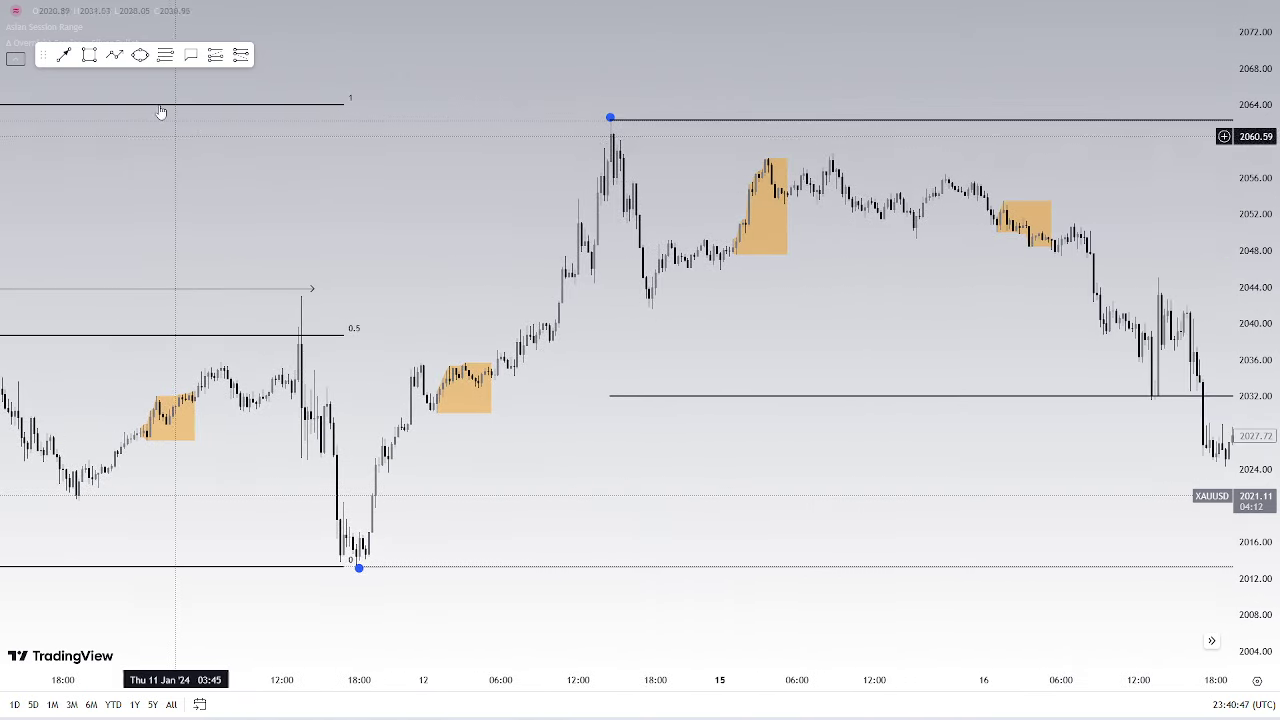
{"action": "left_click", "coordinate": [578, 96]}
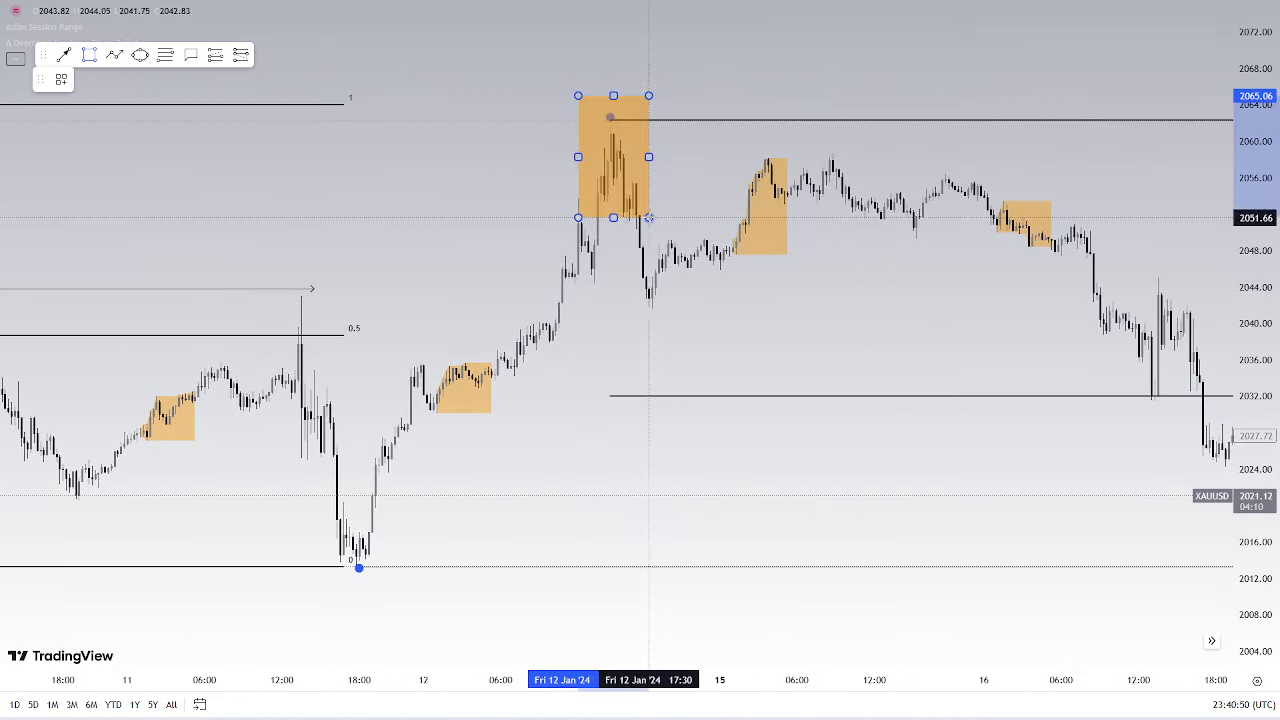
{"action": "left_click", "coordinate": [649, 218]}
{"action": "double_click", "coordinate": [649, 218]}
{"action": "left_click", "coordinate": [546, 281]}
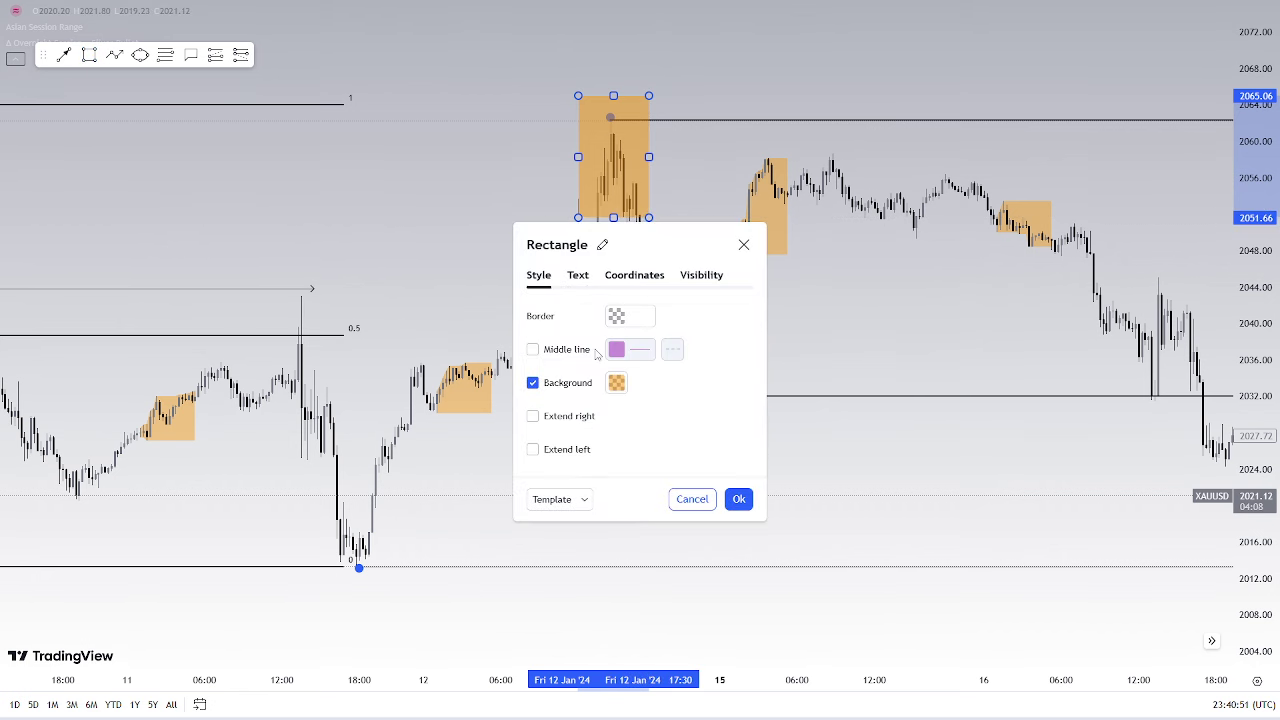
{"action": "left_click", "coordinate": [616, 385]}
{"action": "left_click", "coordinate": [649, 425]}
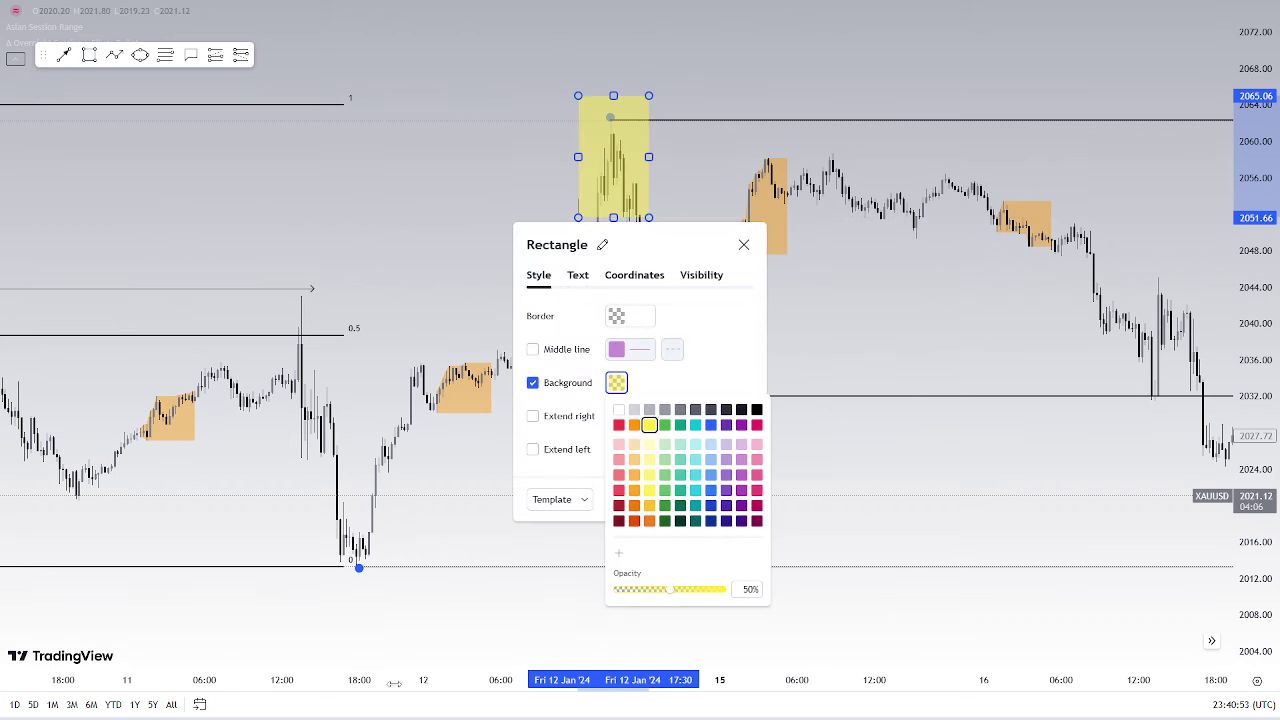
Review the price action and Asian ranges from 8 to 25 January, including the retracement and daily highs
{"action": "left_click_drag", "start_coordinate": [394, 684], "coordinate": [664, 684]}
{"action": "left_click_drag", "start_coordinate": [783, 543], "coordinate": [1037, 503]}
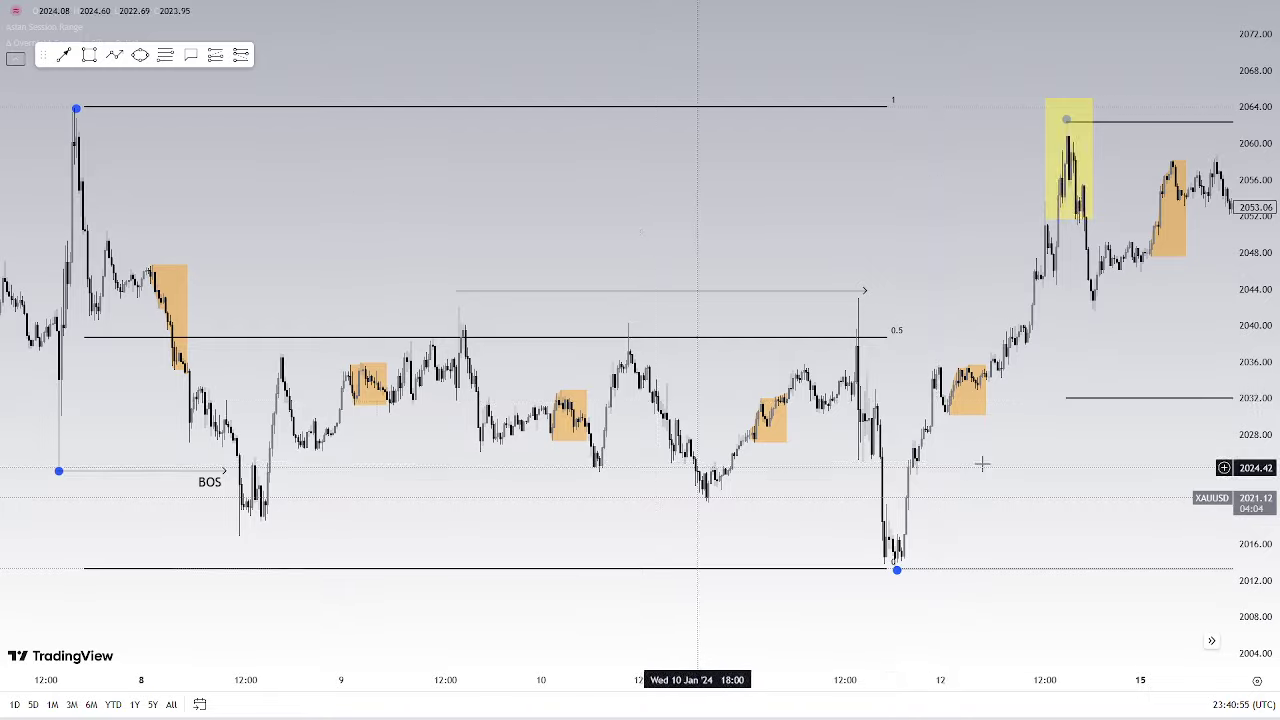
{"action": "left_click_drag", "start_coordinate": [1106, 409], "coordinate": [697, 451]}
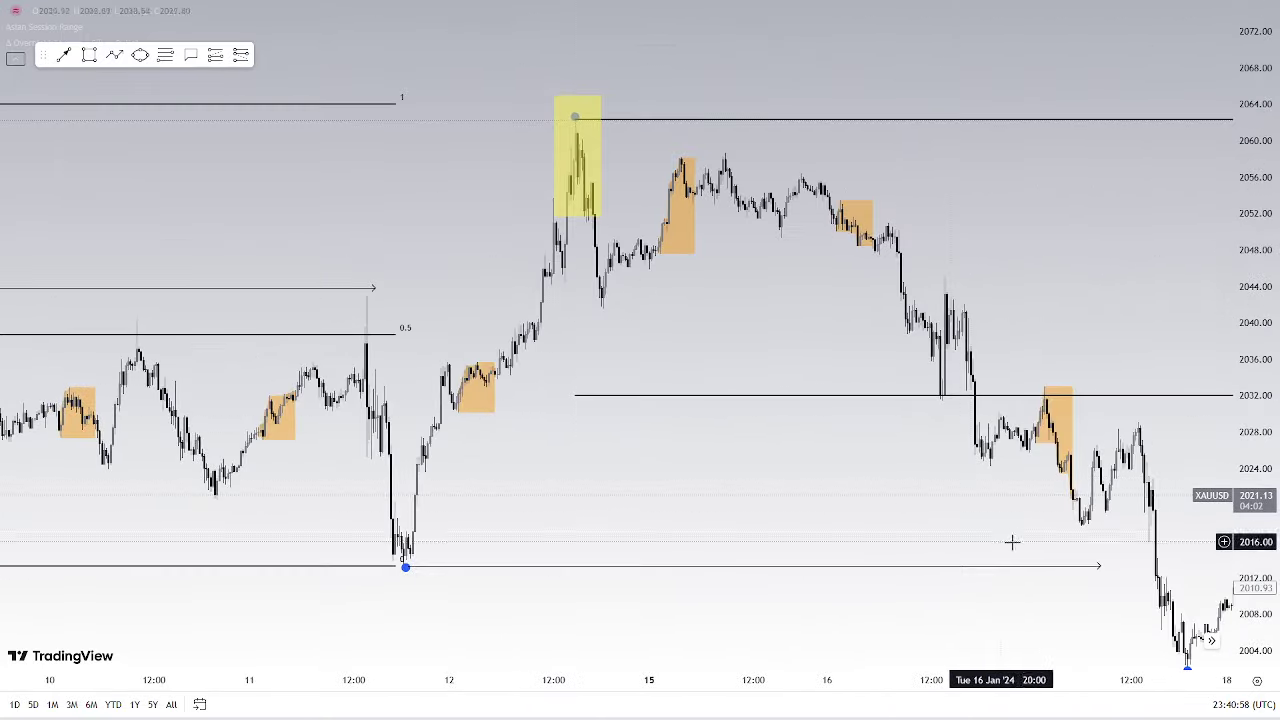
{"action": "left_click_drag", "start_coordinate": [895, 510], "coordinate": [465, 371]}
{"action": "left_click_drag", "start_coordinate": [1023, 463], "coordinate": [470, 443]}
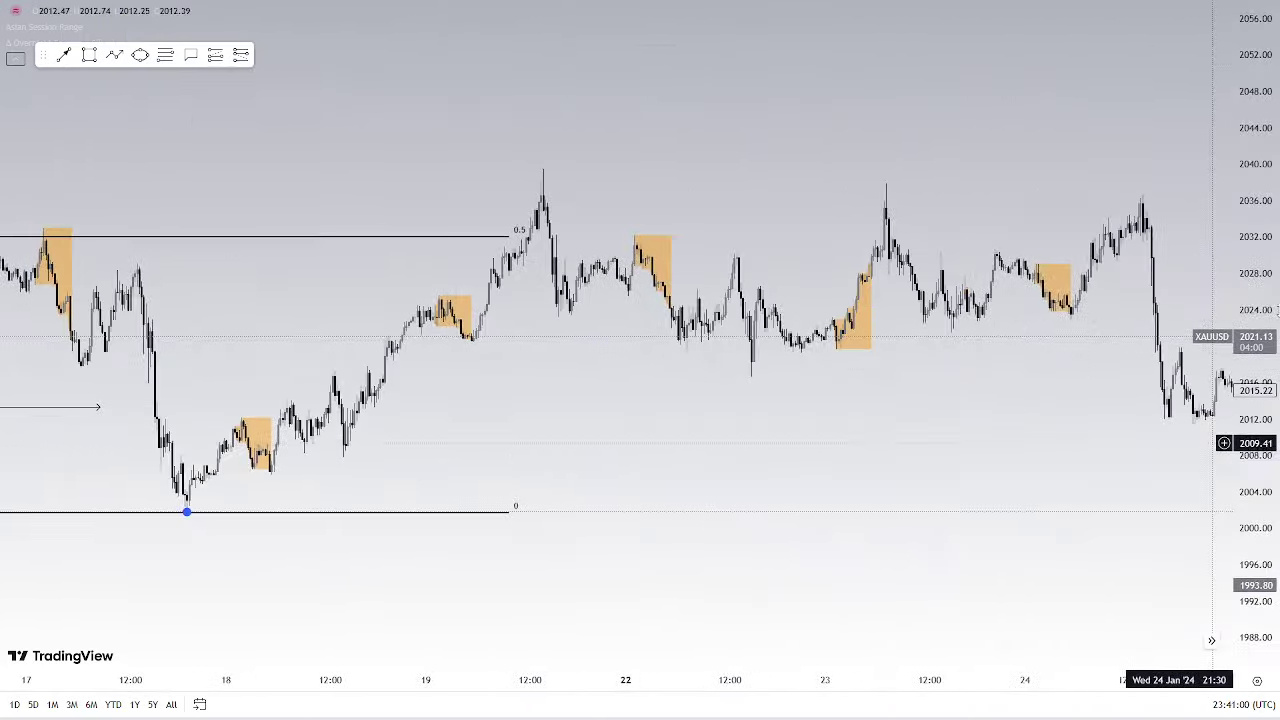
{"action": "left_click_drag", "start_coordinate": [934, 390], "coordinate": [846, 405]}
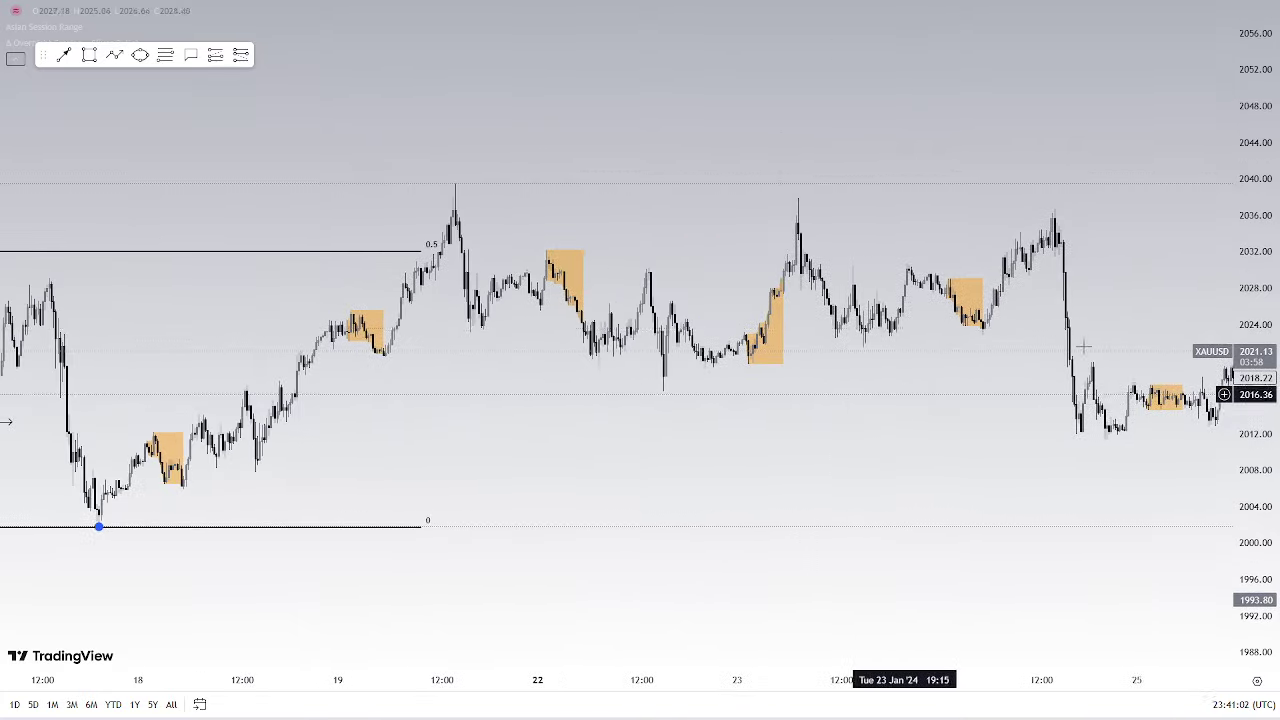
{"action": "left_click_drag", "start_coordinate": [1257, 378], "coordinate": [1257, 190]}
{"action": "left_click_drag", "start_coordinate": [687, 338], "coordinate": [1006, 414]}
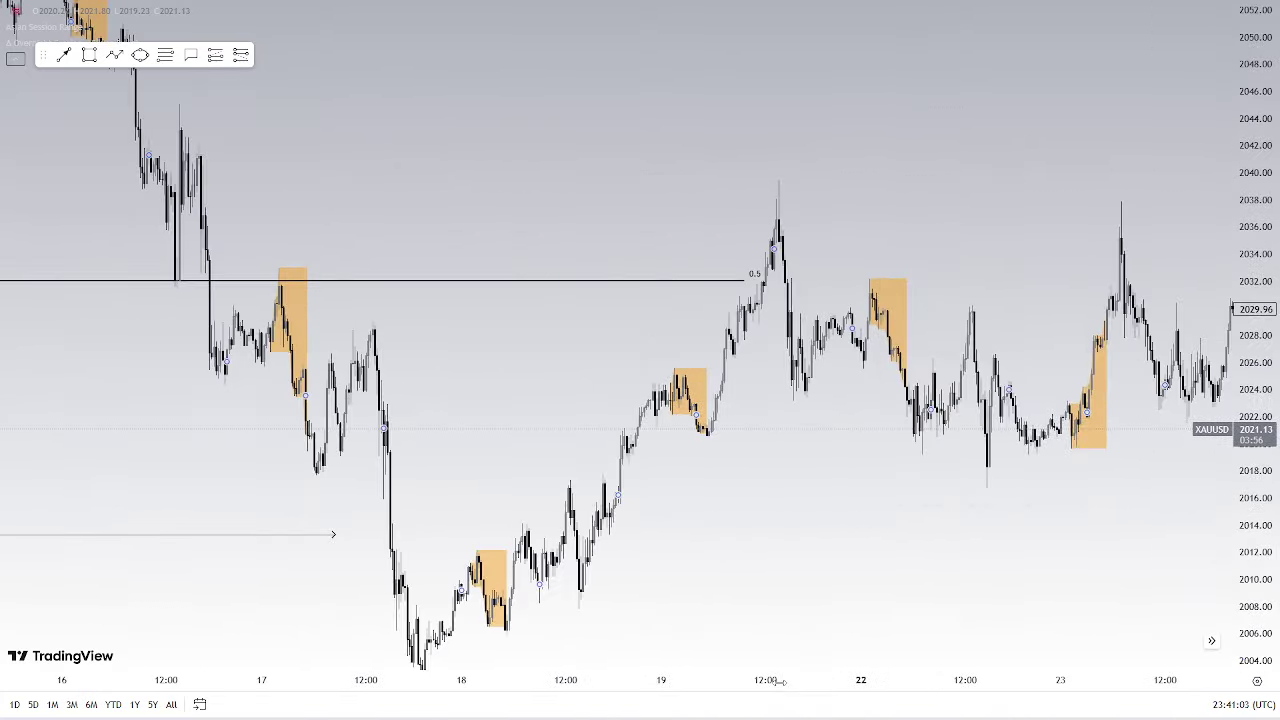
Draw a yellow rectangle over the 19 January high from 2040.41 to 2036.24, ending at 14:15, and label it HOTD
{"action": "left_click_drag", "start_coordinate": [777, 682], "coordinate": [948, 682]}
{"action": "scroll", "coordinate": [640, 505], "scroll_direction": "left", "scroll_amount": 4}
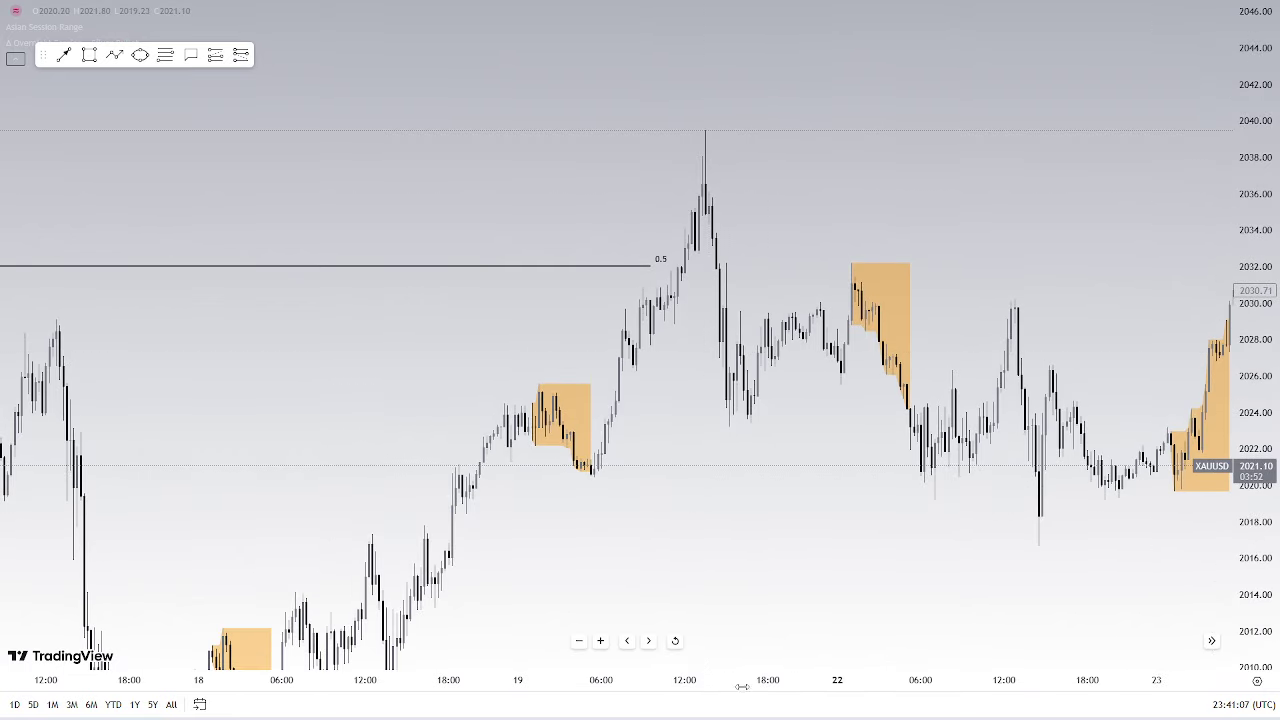
{"action": "scroll", "coordinate": [651, 531], "scroll_direction": "up", "scroll_amount": 2}
{"action": "scroll", "coordinate": [651, 480], "scroll_direction": "left", "scroll_amount": 1}
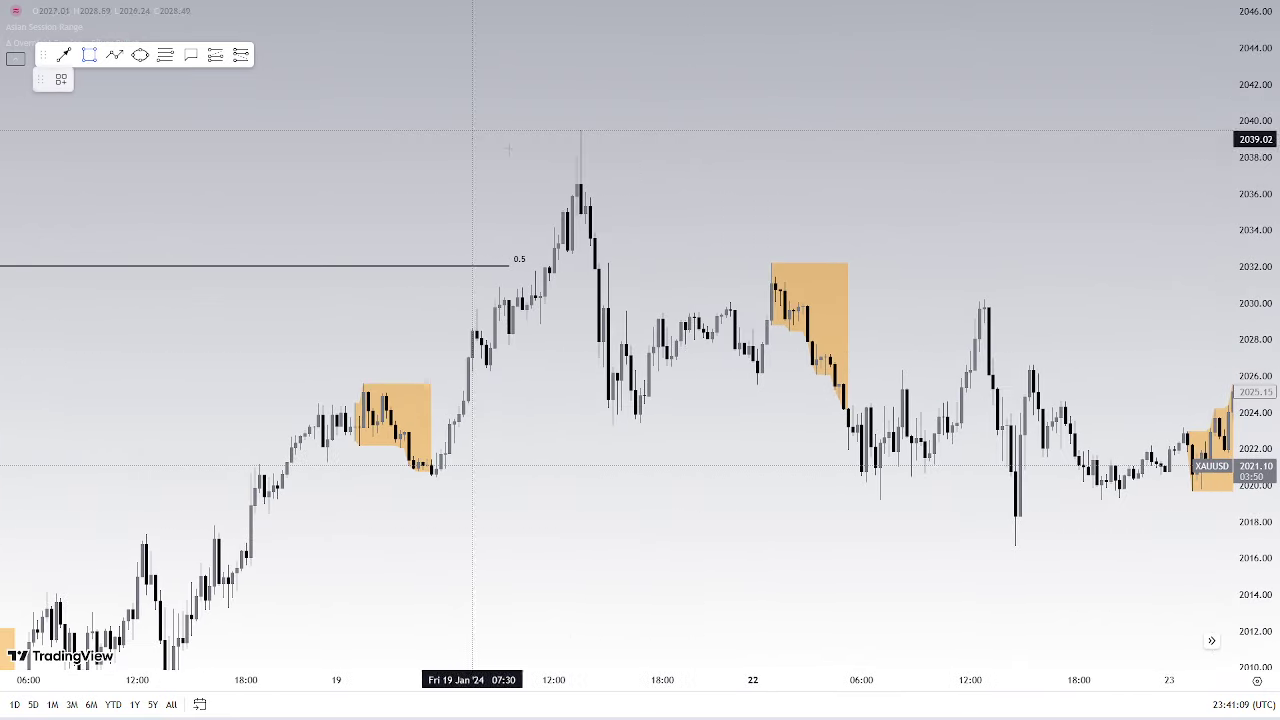
{"action": "left_click_drag", "start_coordinate": [554, 114], "coordinate": [594, 189]}
{"action": "double_click", "coordinate": [594, 189]}
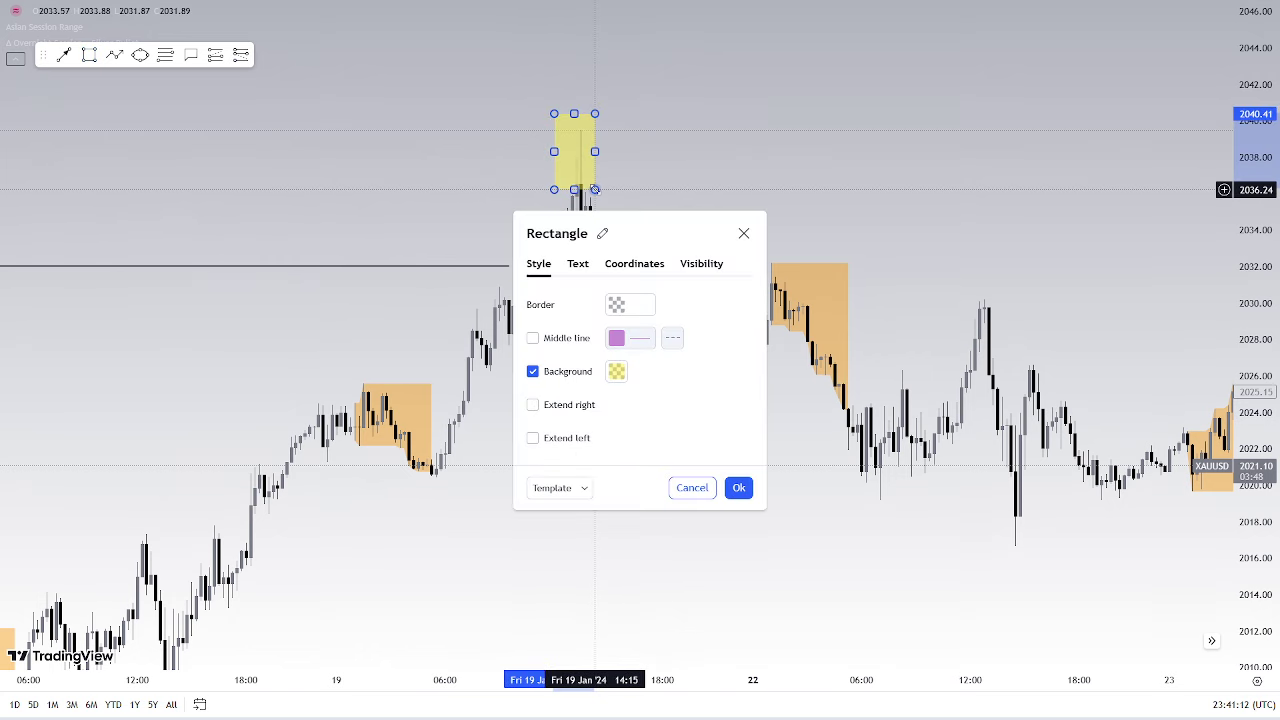
{"action": "left_click", "coordinate": [584, 266]}
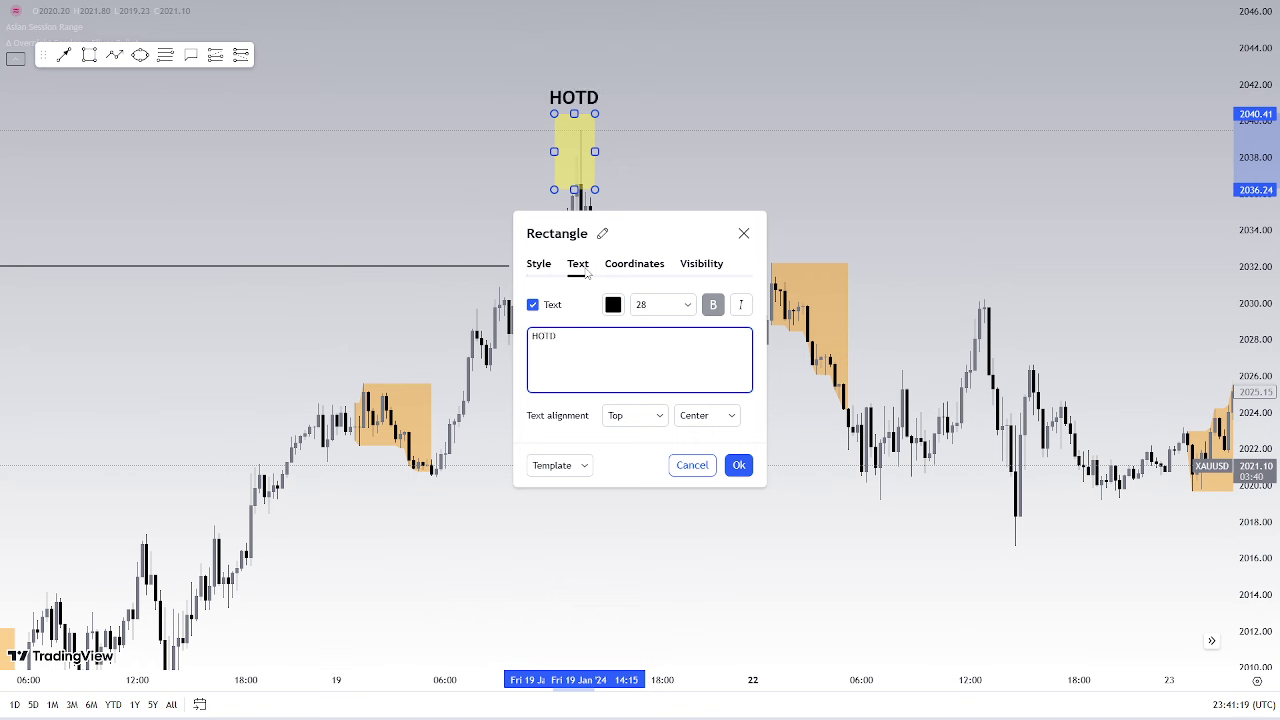
{"action": "left_click", "coordinate": [738, 465]}
Clone the 19 January HOTD box and place the copy over the 23 January high, with its upper edge at about 2038.8
{"action": "scroll", "coordinate": [811, 549], "scroll_direction": "down", "scroll_amount": 3}
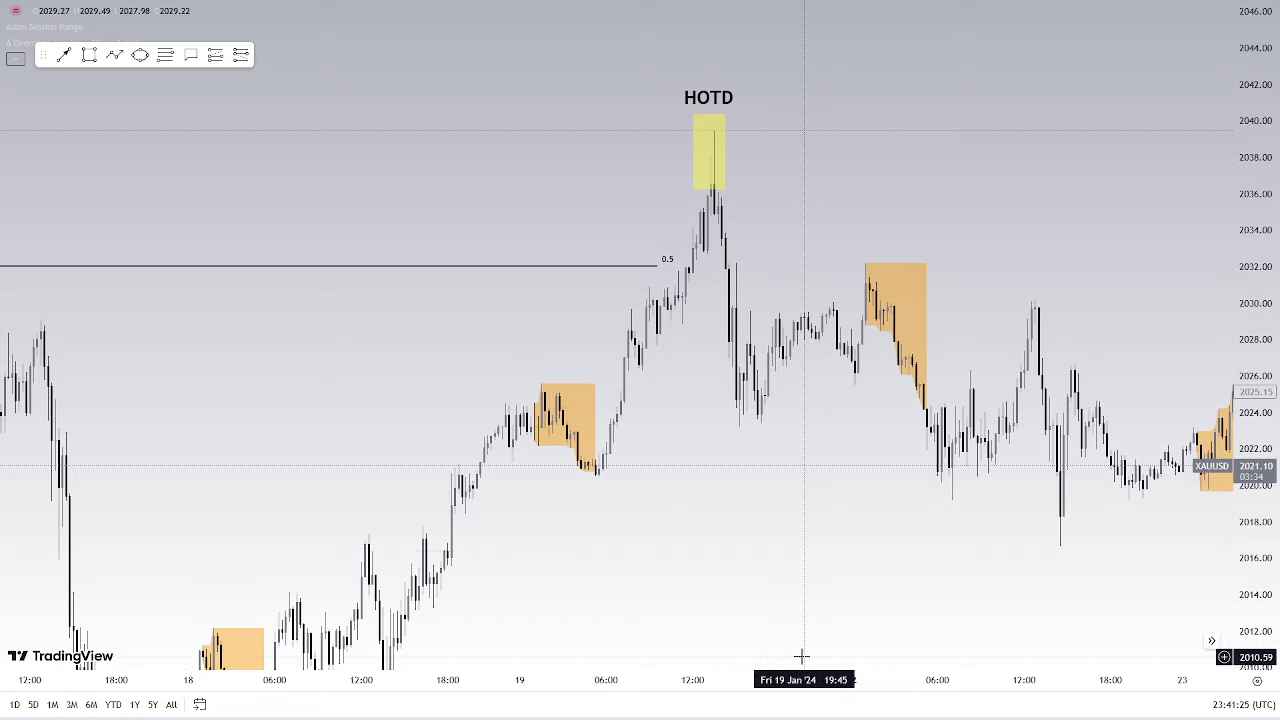
{"action": "left_click_drag", "start_coordinate": [815, 680], "coordinate": [696, 680]}
{"action": "left_click_drag", "start_coordinate": [809, 543], "coordinate": [603, 531]}
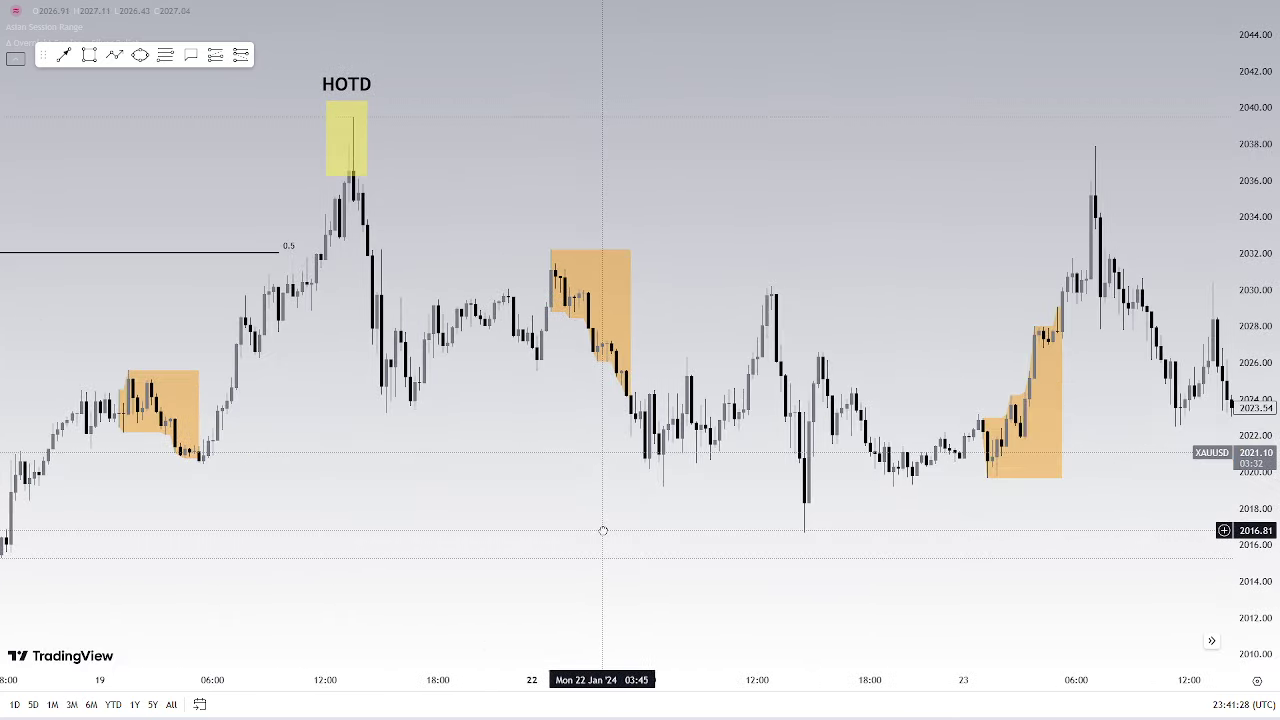
{"action": "mouse_move", "coordinate": [605, 655]}
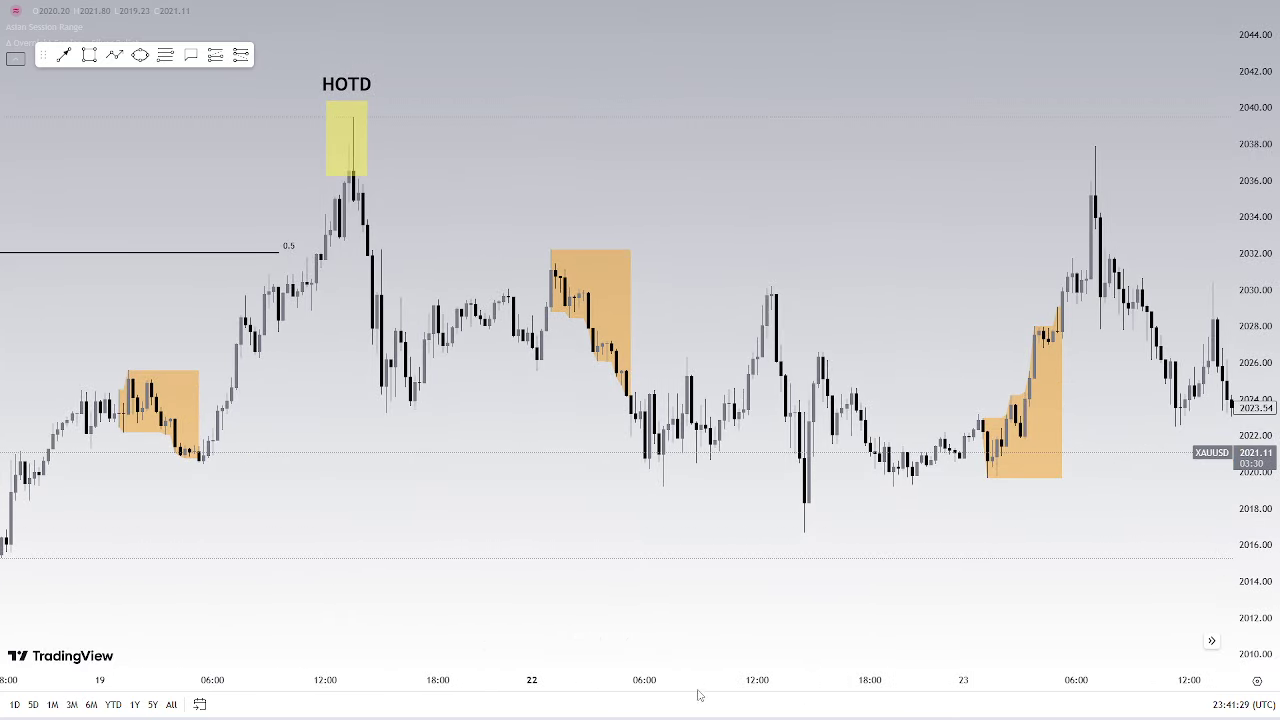
{"action": "scroll", "coordinate": [698, 695], "scroll_direction": "down", "scroll_amount": 2}
{"action": "left_click", "coordinate": [532, 140]}
{"action": "right_click", "coordinate": [548, 147]}
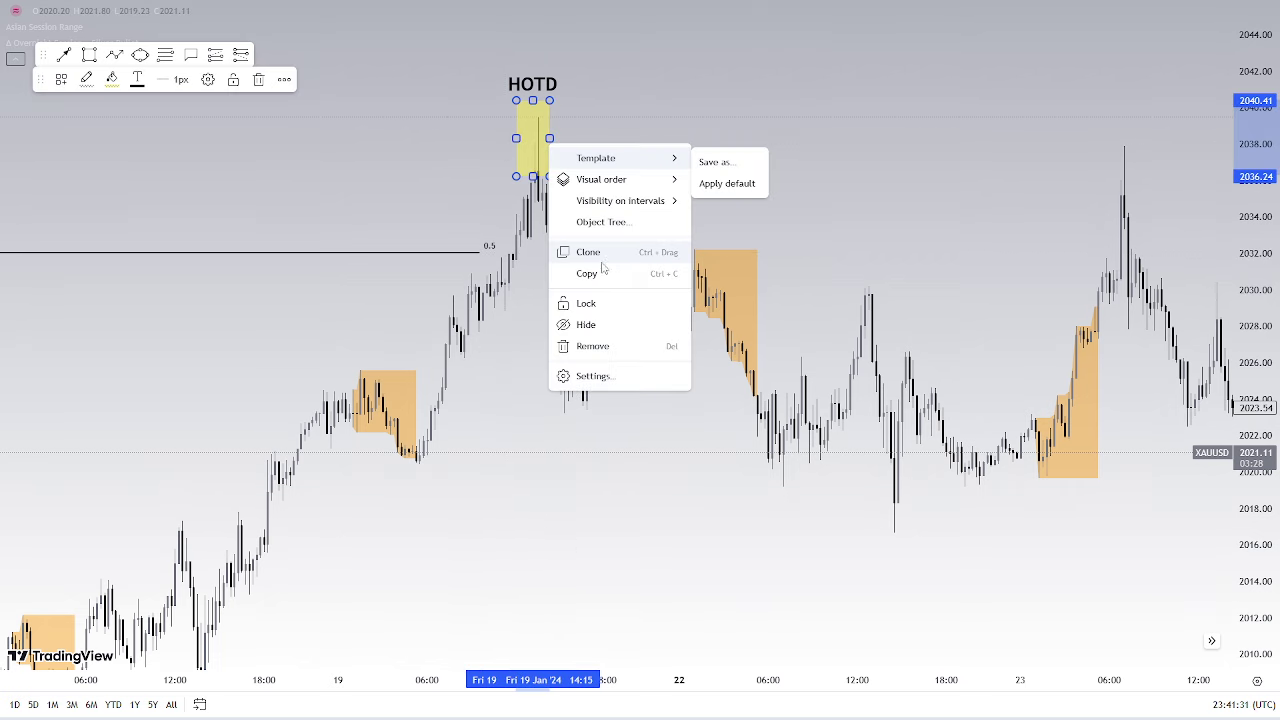
{"action": "left_click", "coordinate": [599, 254]}
{"action": "left_click_drag", "start_coordinate": [888, 200], "coordinate": [536, 226]}
{"action": "left_click_drag", "start_coordinate": [195, 109], "coordinate": [226, 107]}
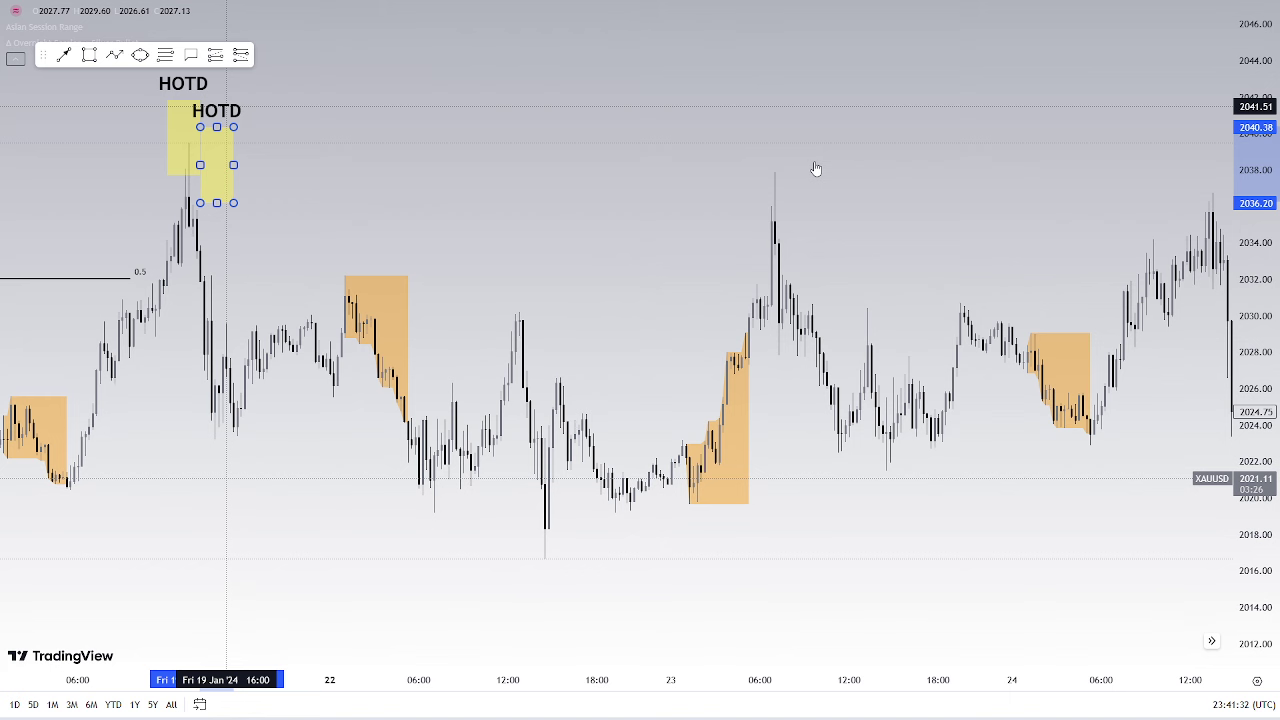
{"action": "left_click_drag", "start_coordinate": [226, 106], "coordinate": [780, 156]}
{"action": "left_click", "coordinate": [749, 650]}
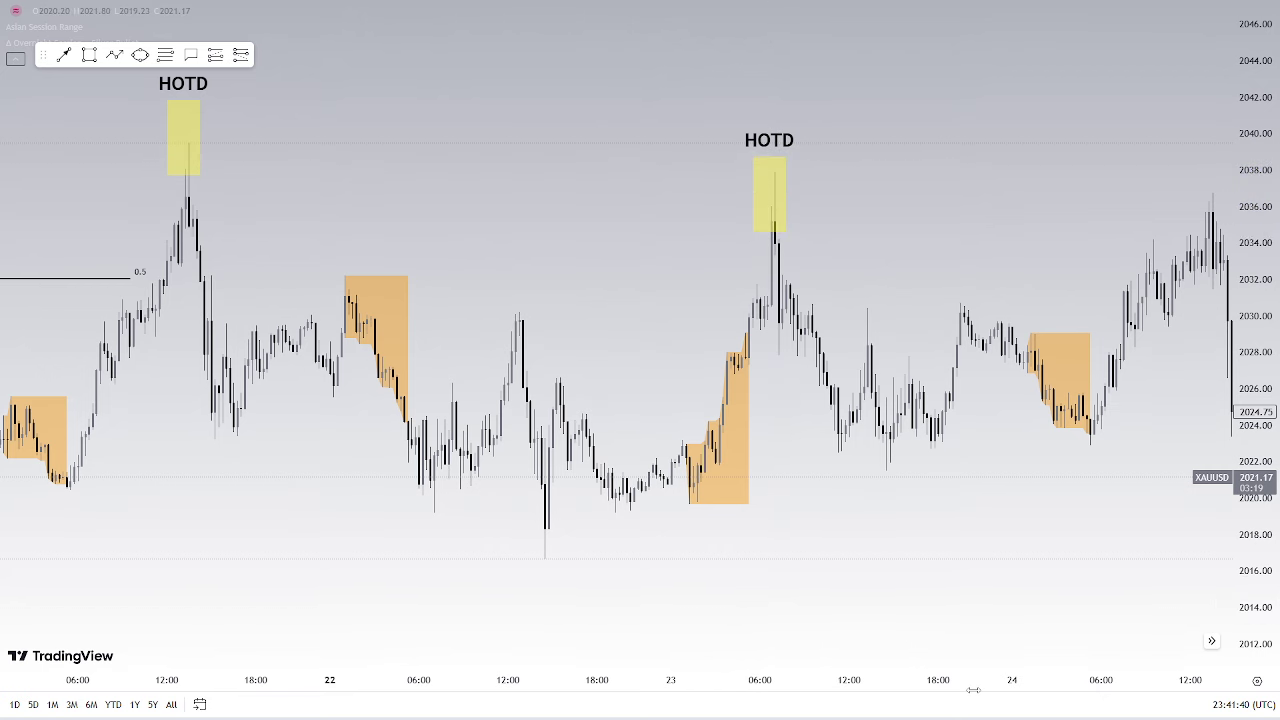
Draw a yellow rectangle over the 24 January high, from 11:00 to 15:15 and 2037.74 to 2034.19, and label it HOTD
{"action": "scroll", "coordinate": [1077, 518], "scroll_direction": "down", "scroll_amount": 3}
{"action": "scroll", "coordinate": [1060, 537], "scroll_direction": "right", "scroll_amount": 5}
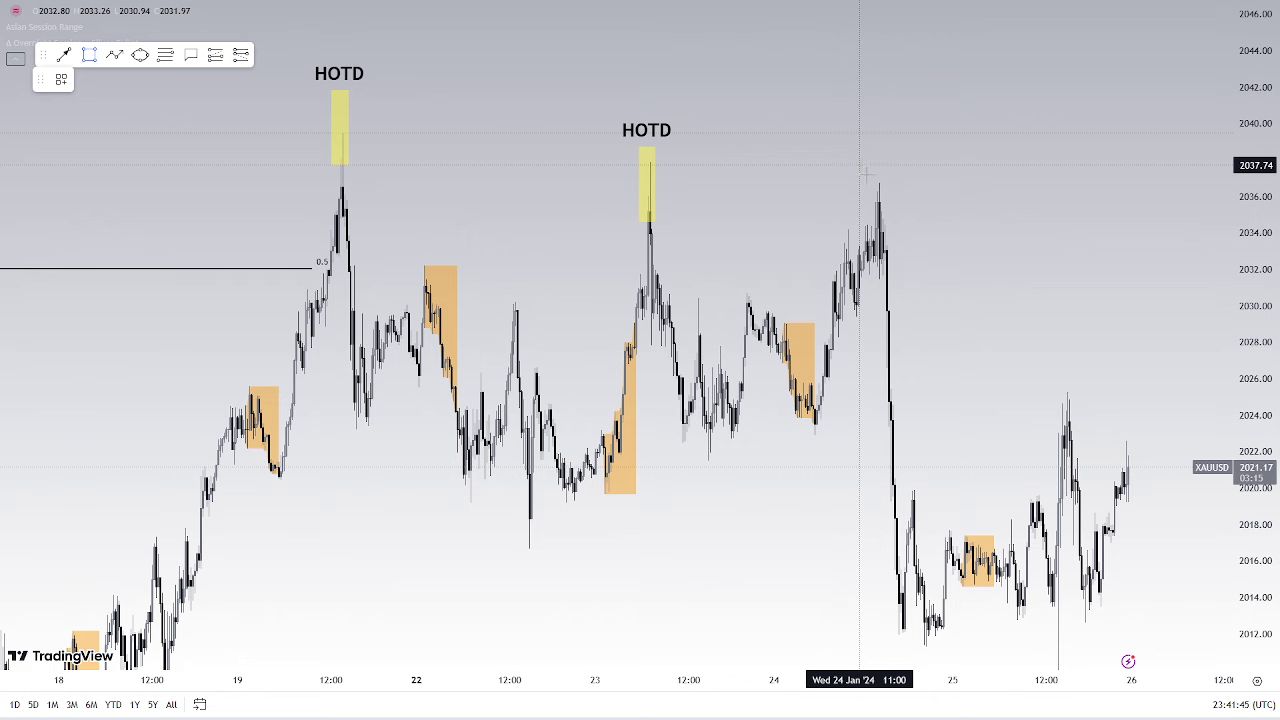
{"action": "left_click_drag", "start_coordinate": [859, 165], "coordinate": [893, 230]}
{"action": "double_click", "coordinate": [893, 230]}
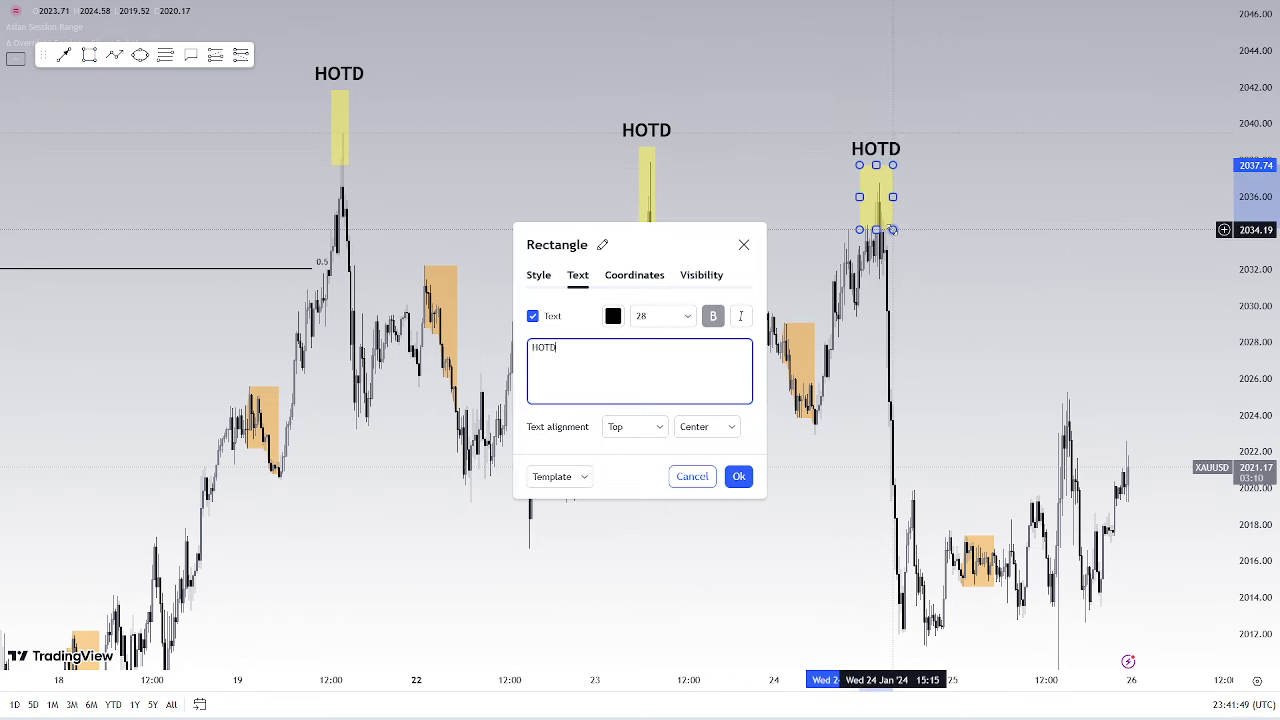
{"action": "left_click", "coordinate": [739, 476]}
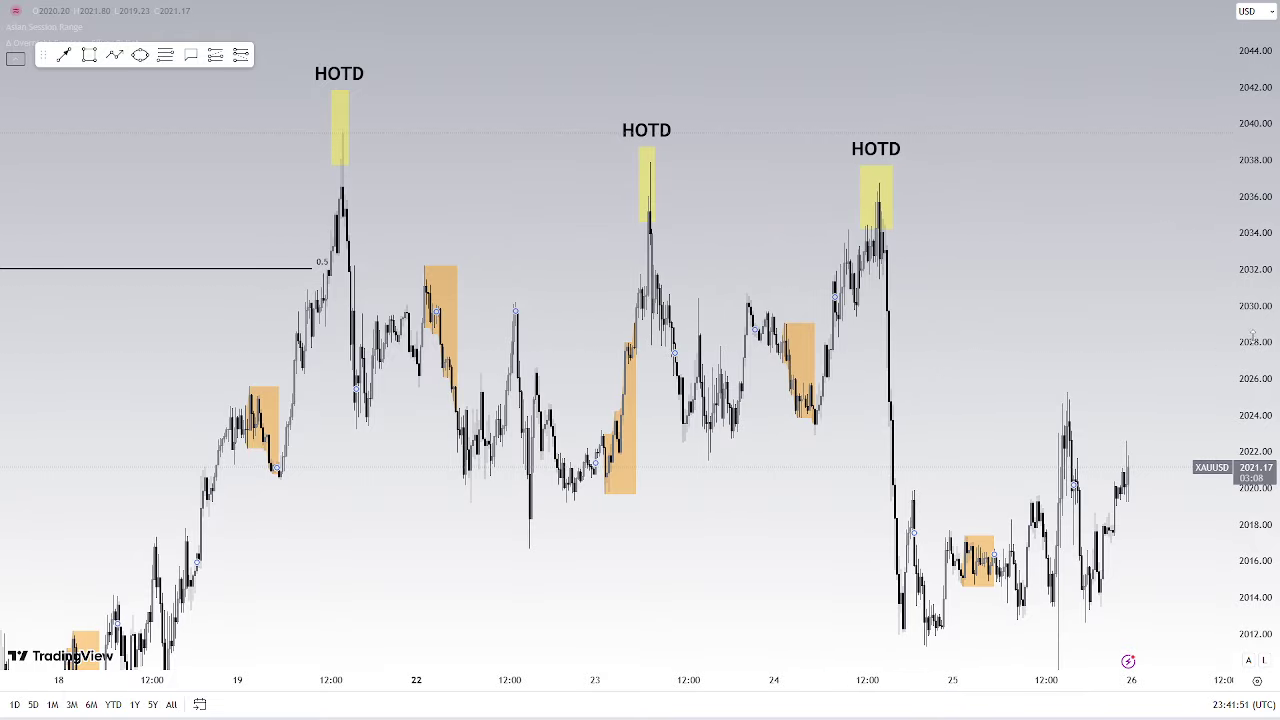
Widen the HOTD box on the 19 January high by moving its end slightly later in time
{"action": "left_click_drag", "start_coordinate": [822, 488], "coordinate": [935, 506]}
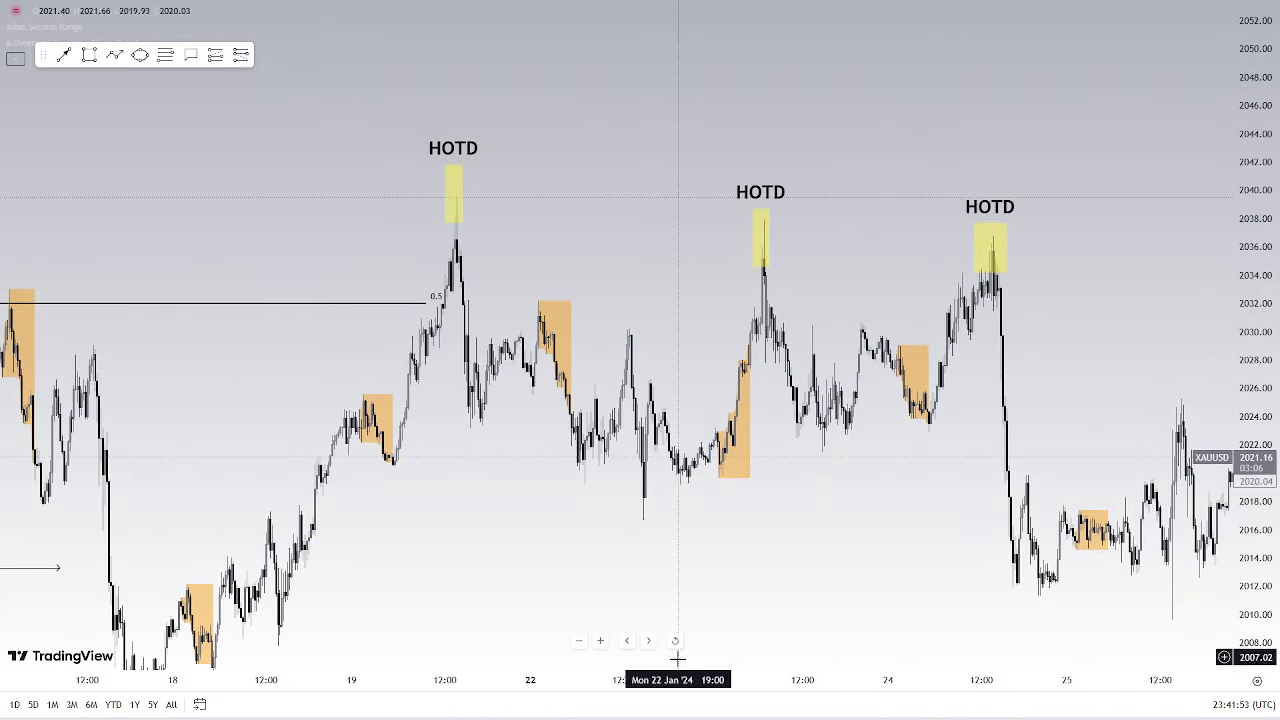
{"action": "left_click_drag", "start_coordinate": [612, 678], "coordinate": [515, 664]}
{"action": "left_click_drag", "start_coordinate": [800, 514], "coordinate": [851, 517]}
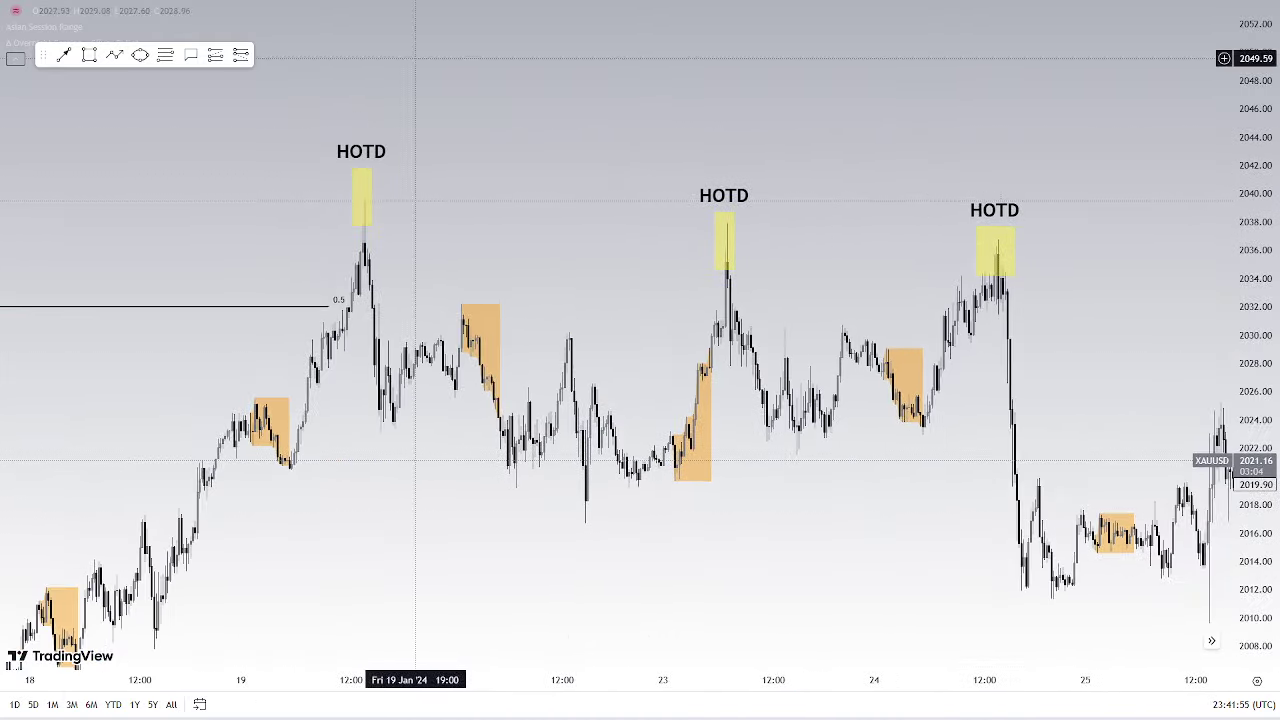
{"action": "left_click_drag", "start_coordinate": [372, 197], "coordinate": [376, 197]}
{"action": "left_click", "coordinate": [471, 208]}
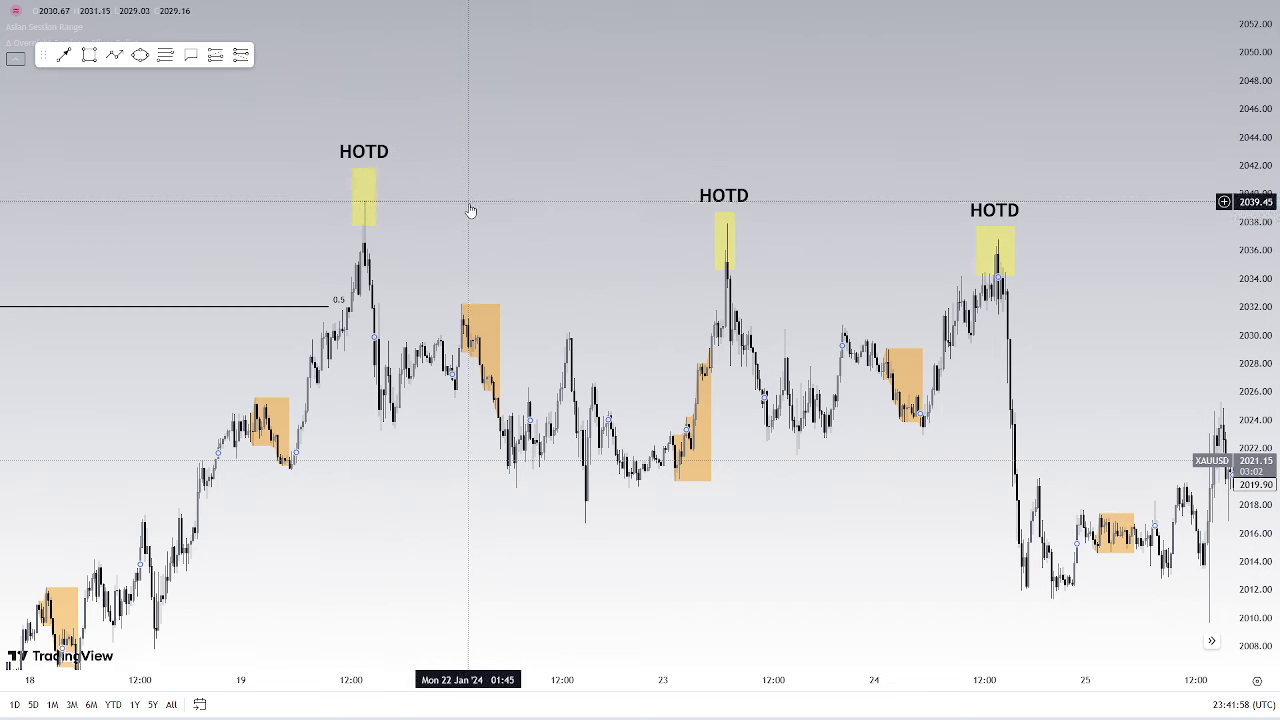
Draw a yellow rectangle just after the 19 January HOTD box, from 2039.51 to 2034.36, ending at 18:00
{"action": "left_click_drag", "start_coordinate": [544, 207], "coordinate": [617, 220]}
{"action": "left_click_drag", "start_coordinate": [537, 674], "coordinate": [409, 672]}
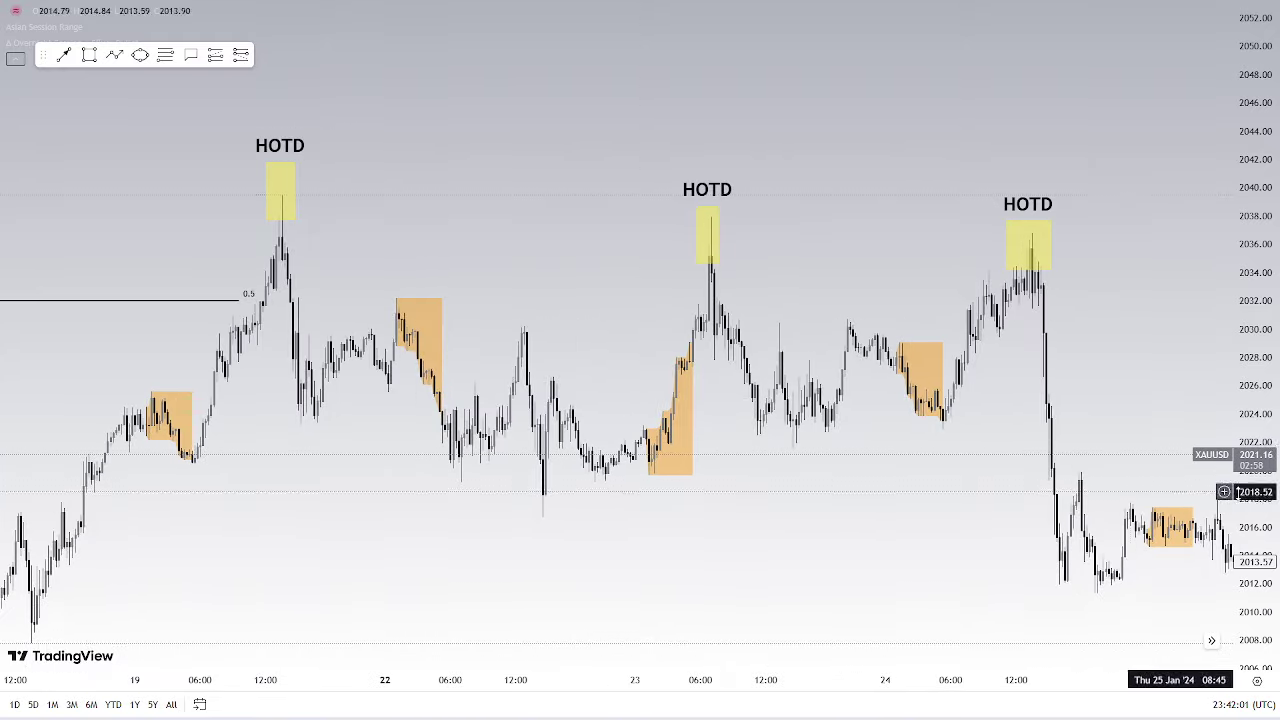
{"action": "left_click", "coordinate": [88, 58]}
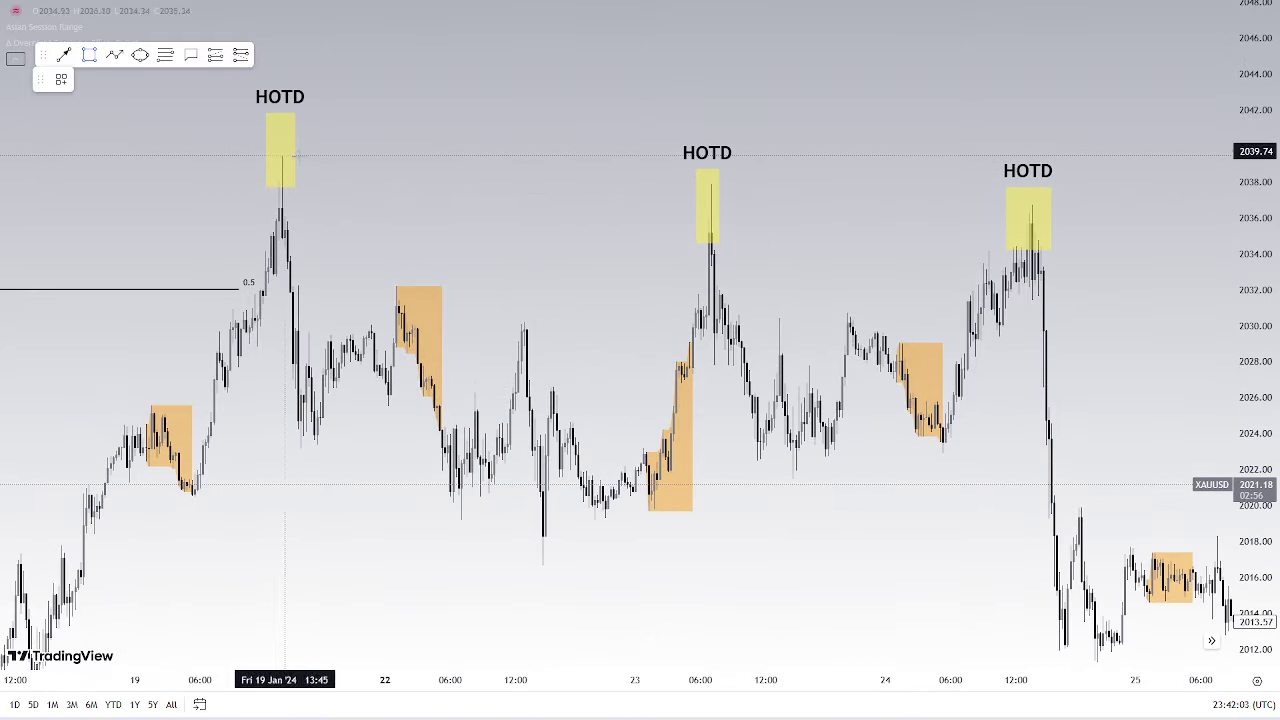
{"action": "mouse_move", "coordinate": [298, 155]}
{"action": "left_mouse_down"}
{"action": "mouse_move", "coordinate": [328, 205]}
{"action": "mouse_move", "coordinate": [331, 248]}
{"action": "left_mouse_up"}
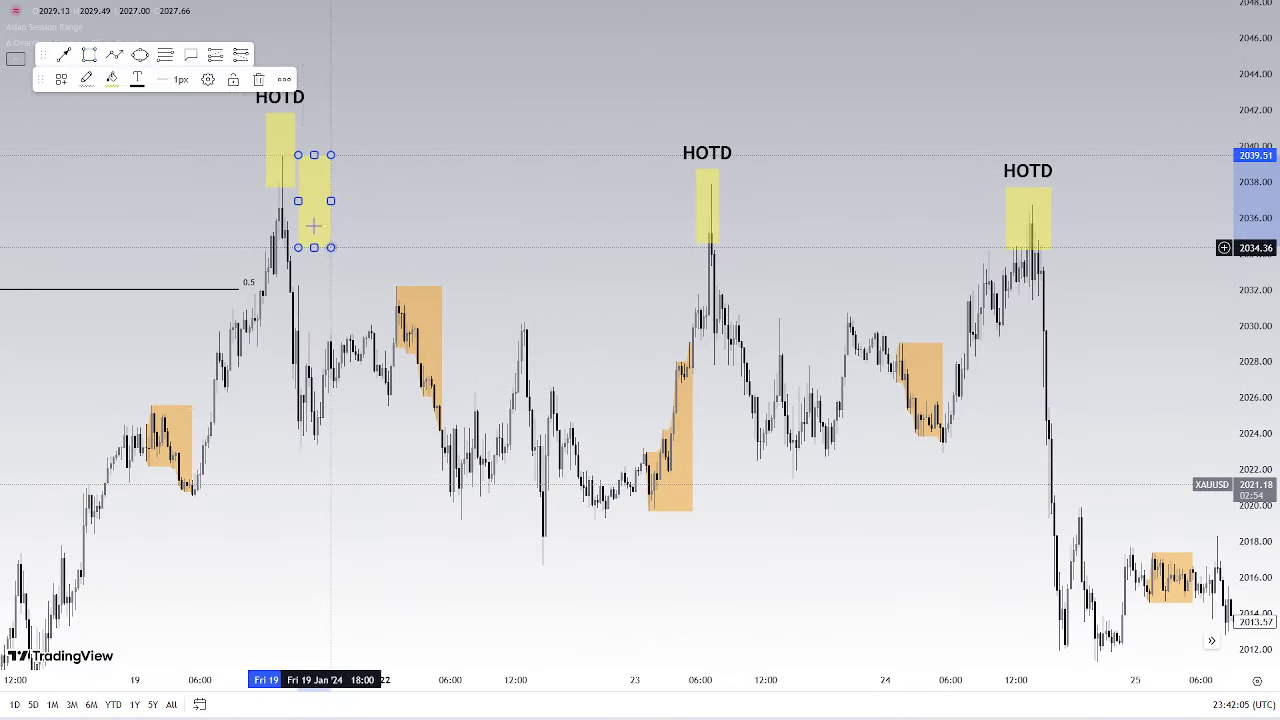
Start the new rectangle at the 19 January high and set its background to grey
{"action": "left_click_drag", "start_coordinate": [298, 202], "coordinate": [285, 202]}
{"action": "double_click", "coordinate": [282, 201]}
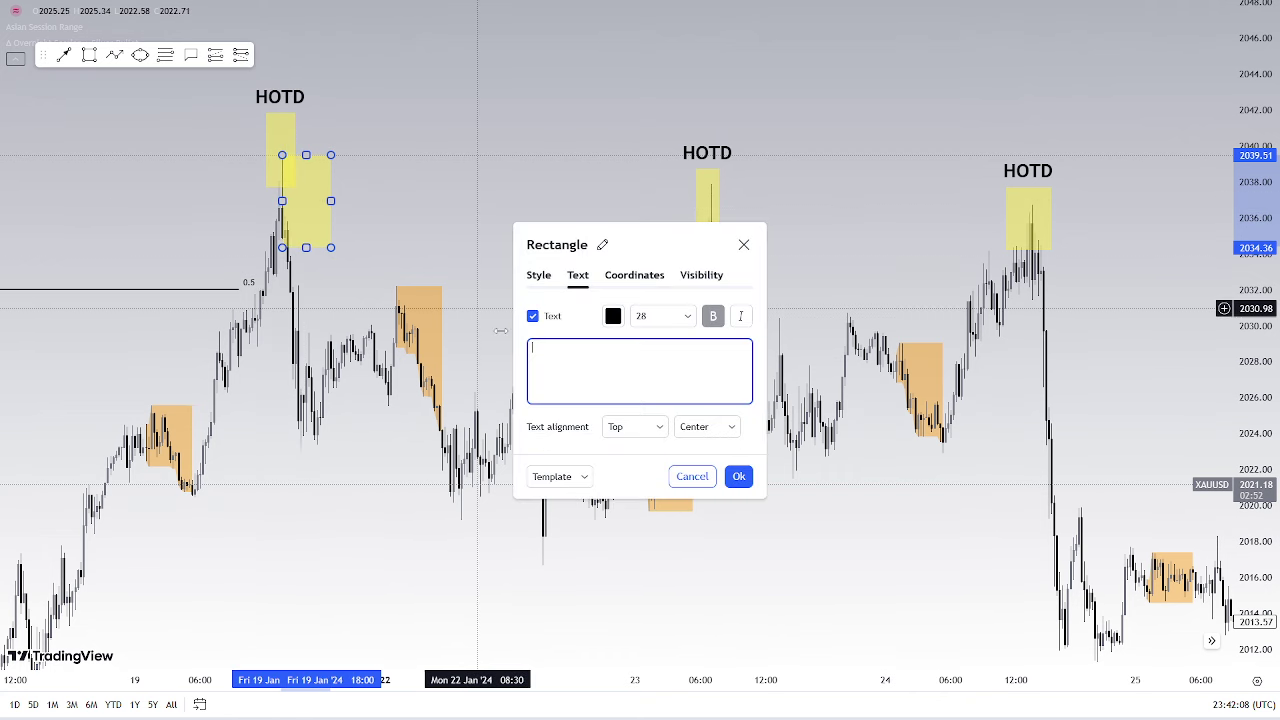
{"action": "left_click", "coordinate": [538, 274]}
{"action": "left_click", "coordinate": [616, 382]}
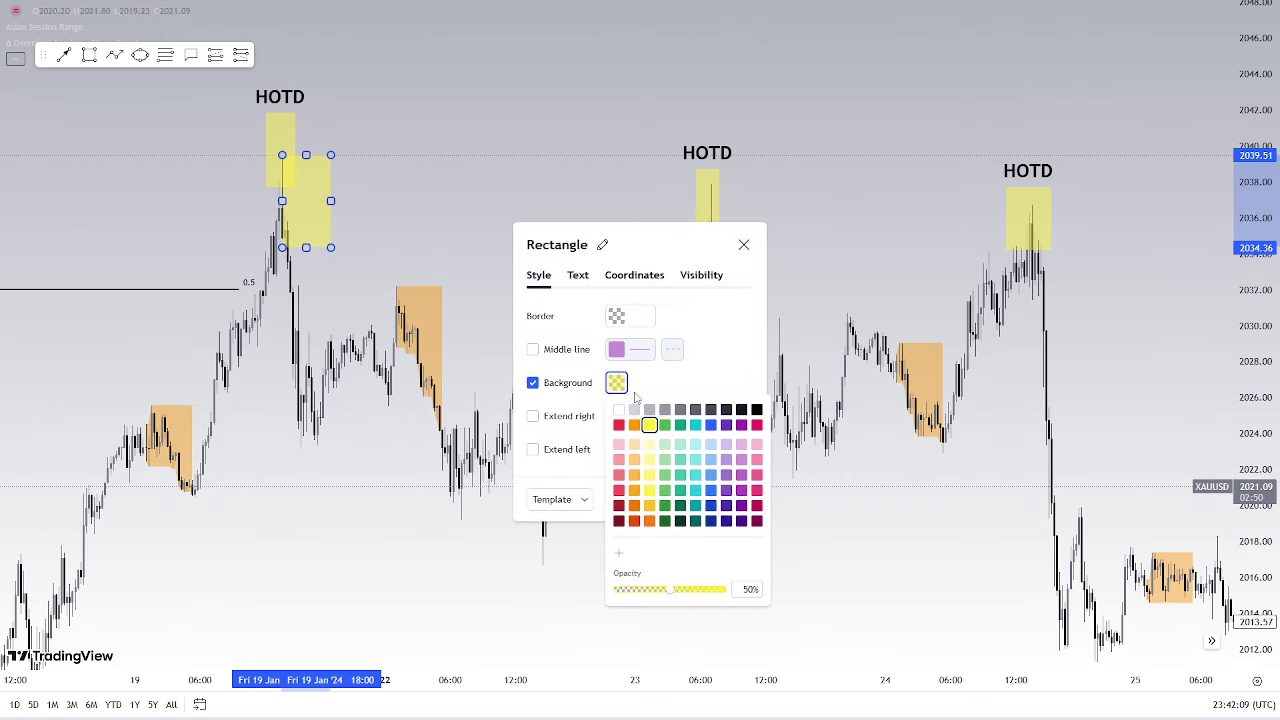
{"action": "left_click", "coordinate": [679, 410]}
Label the grey box OB, aligned inside and right, and extend it past the 23 January HOTD box, to about 09:45
{"action": "left_click", "coordinate": [576, 280]}
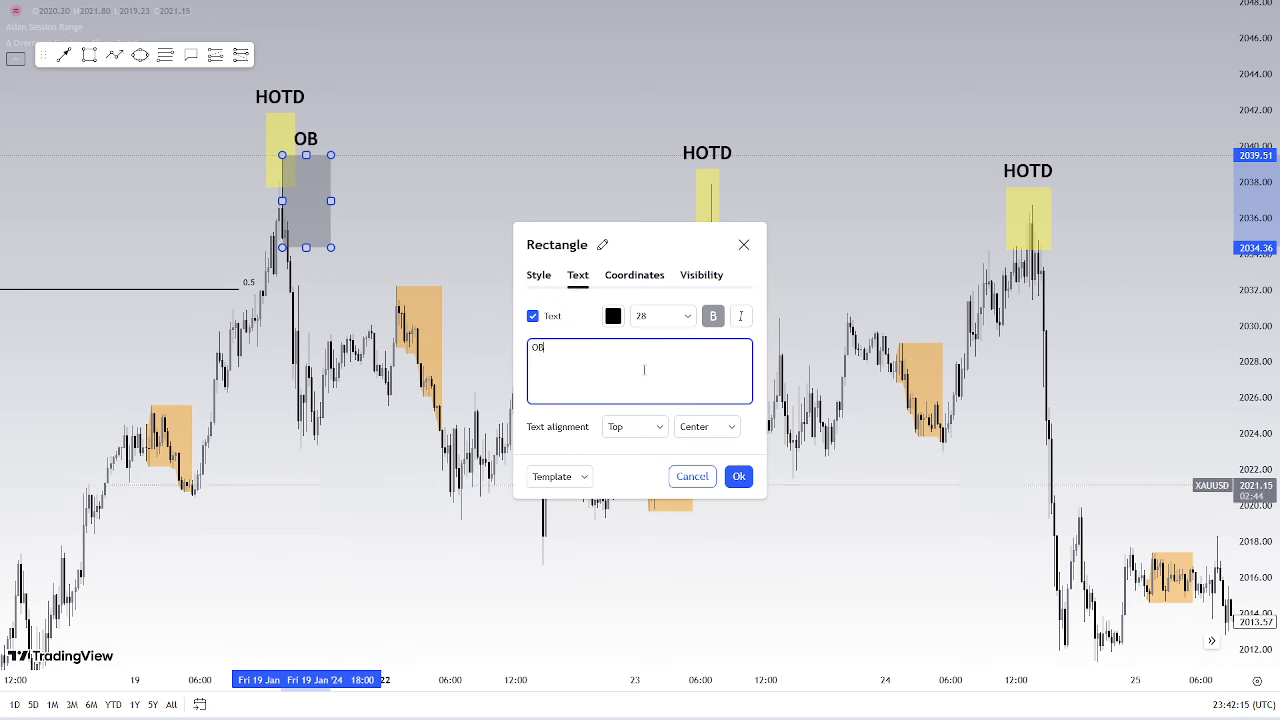
{"action": "left_click", "coordinate": [634, 426]}
{"action": "left_click", "coordinate": [630, 475]}
{"action": "left_click", "coordinate": [707, 426]}
{"action": "left_click", "coordinate": [700, 495]}
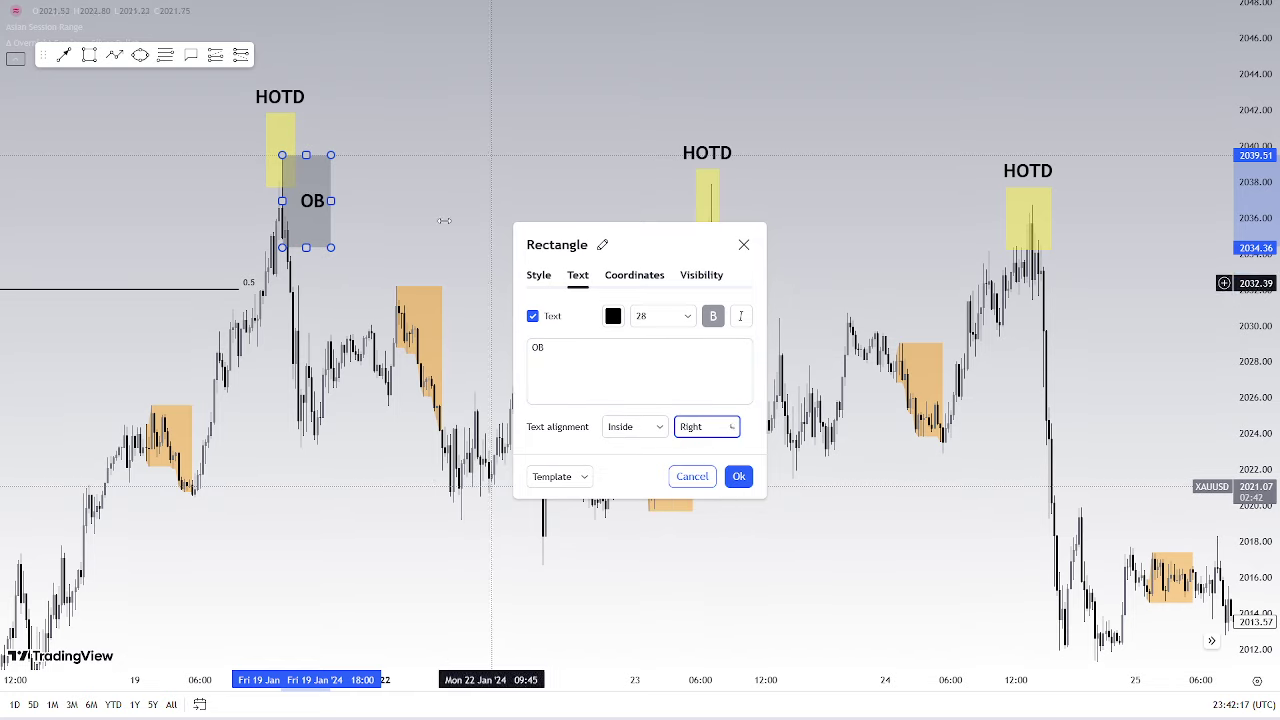
{"action": "left_click", "coordinate": [444, 220]}
{"action": "scroll", "coordinate": [520, 266], "scroll_direction": "up", "scroll_amount": 5}
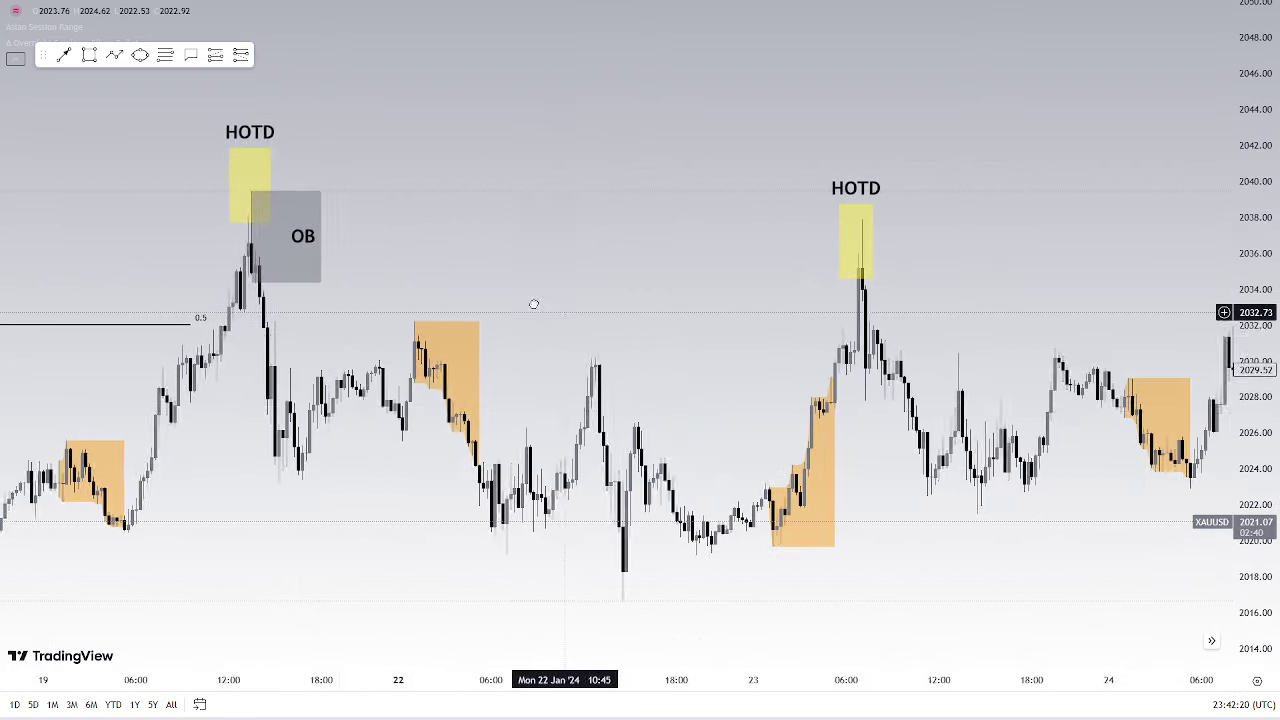
{"action": "left_click_drag", "start_coordinate": [320, 236], "coordinate": [905, 236]}
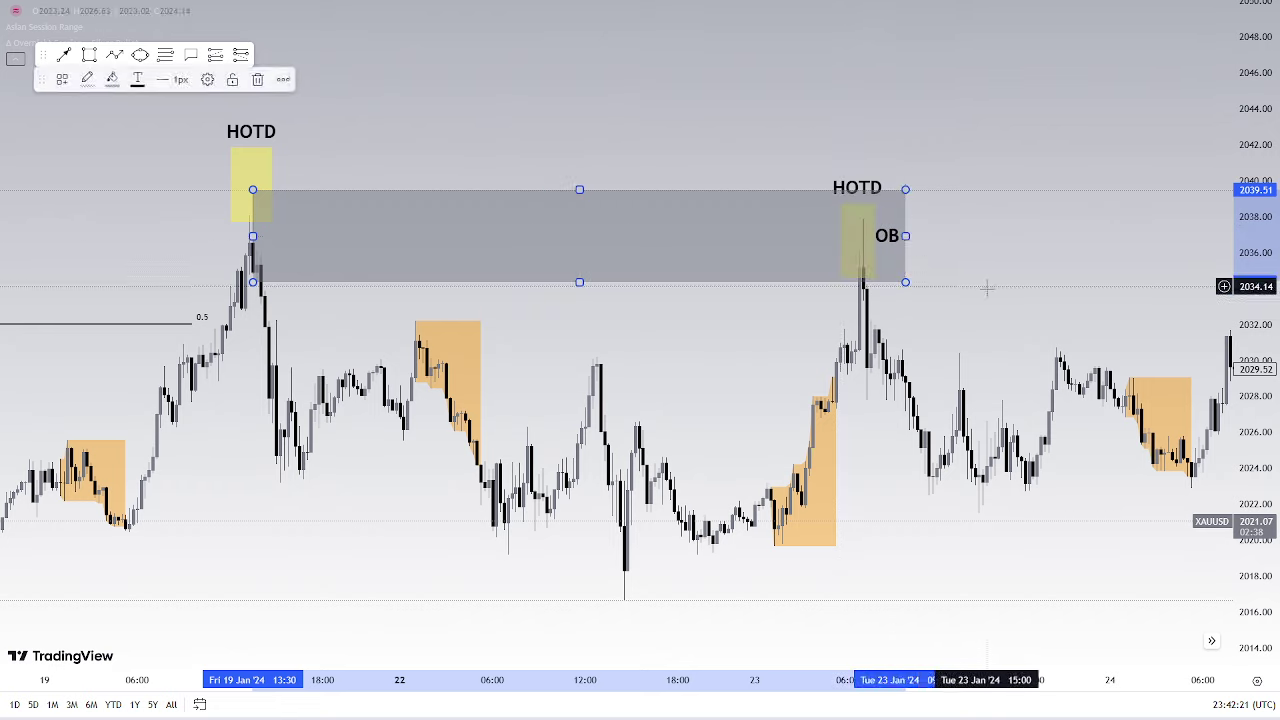
Clone the OB box and fit the copy from the 23 January high at 07:00, spanning 2037.96 to 2033.17, ending 25 January 06:45
{"action": "left_click_drag", "start_coordinate": [986, 289], "coordinate": [467, 277]}
{"action": "right_click", "coordinate": [387, 225]}
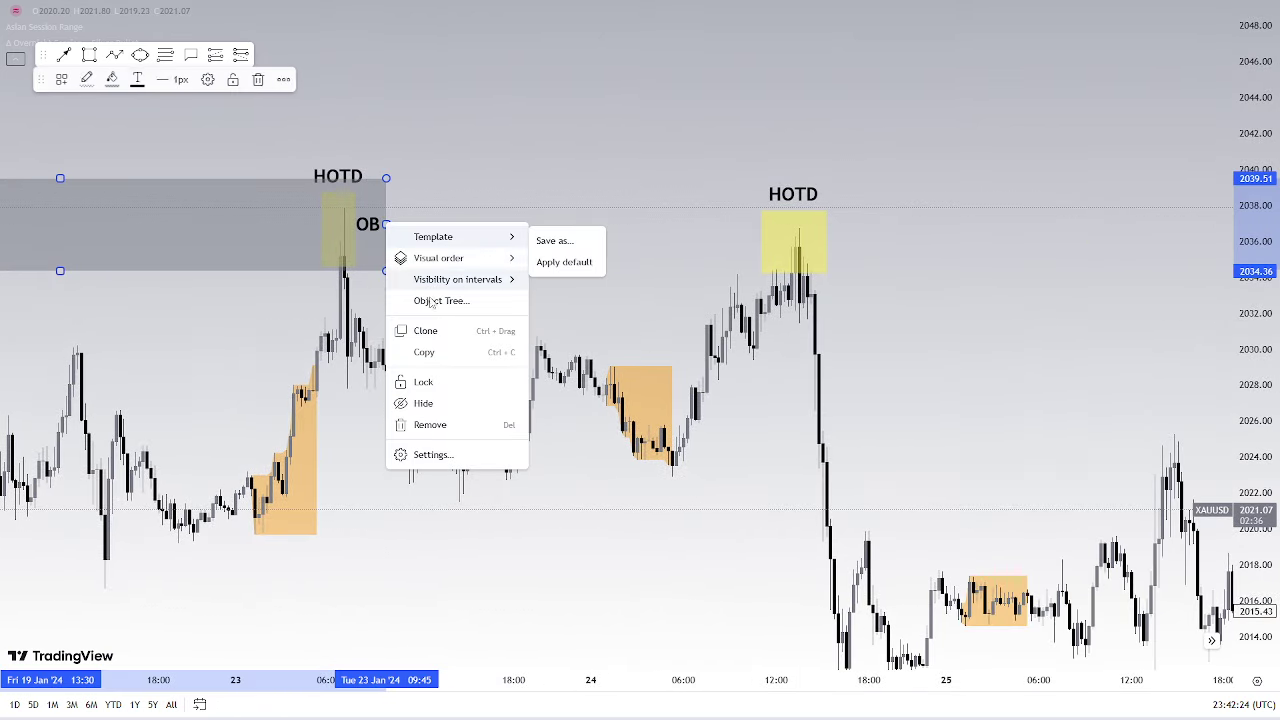
{"action": "left_click", "coordinate": [428, 331]}
{"action": "mouse_move", "coordinate": [366, 154]}
{"action": "left_mouse_down"}
{"action": "mouse_move", "coordinate": [563, 111]}
{"action": "mouse_move", "coordinate": [985, 157]}
{"action": "mouse_move", "coordinate": [1042, 207]}
{"action": "left_mouse_up"}
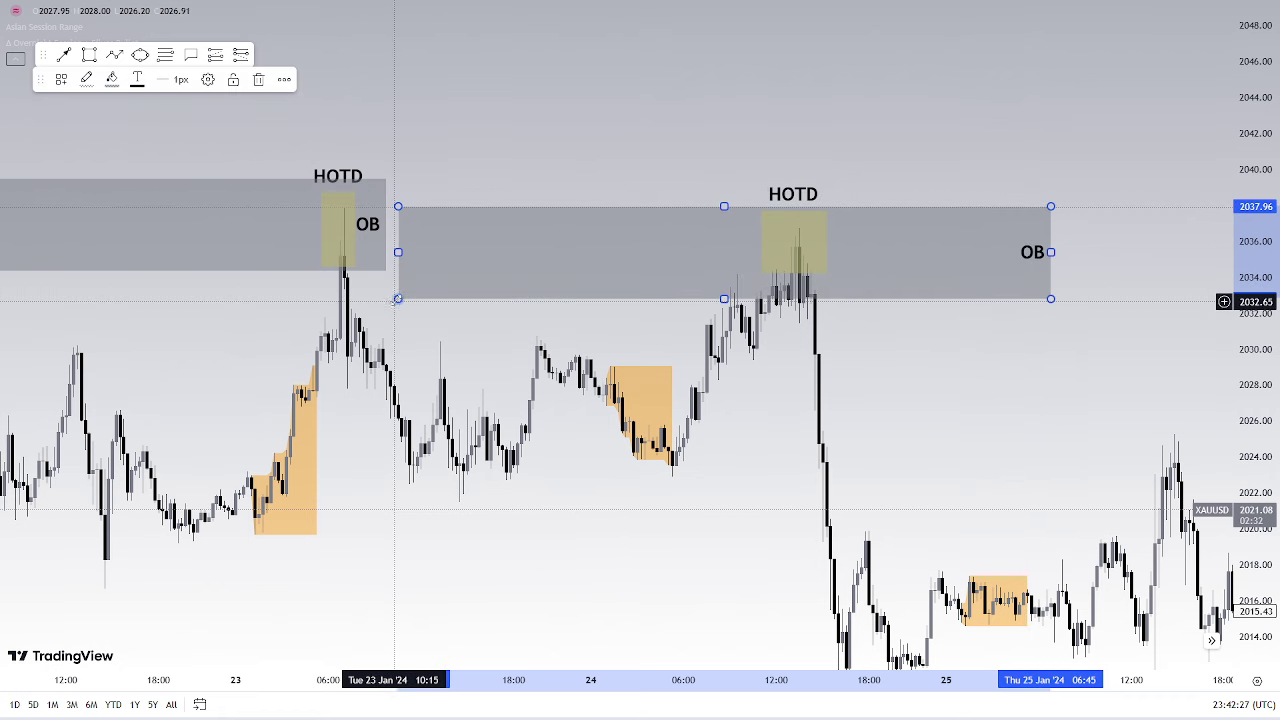
{"action": "mouse_move", "coordinate": [397, 298]}
{"action": "left_mouse_down"}
{"action": "mouse_move", "coordinate": [367, 290]}
{"action": "mouse_move", "coordinate": [346, 253]}
{"action": "left_mouse_up"}
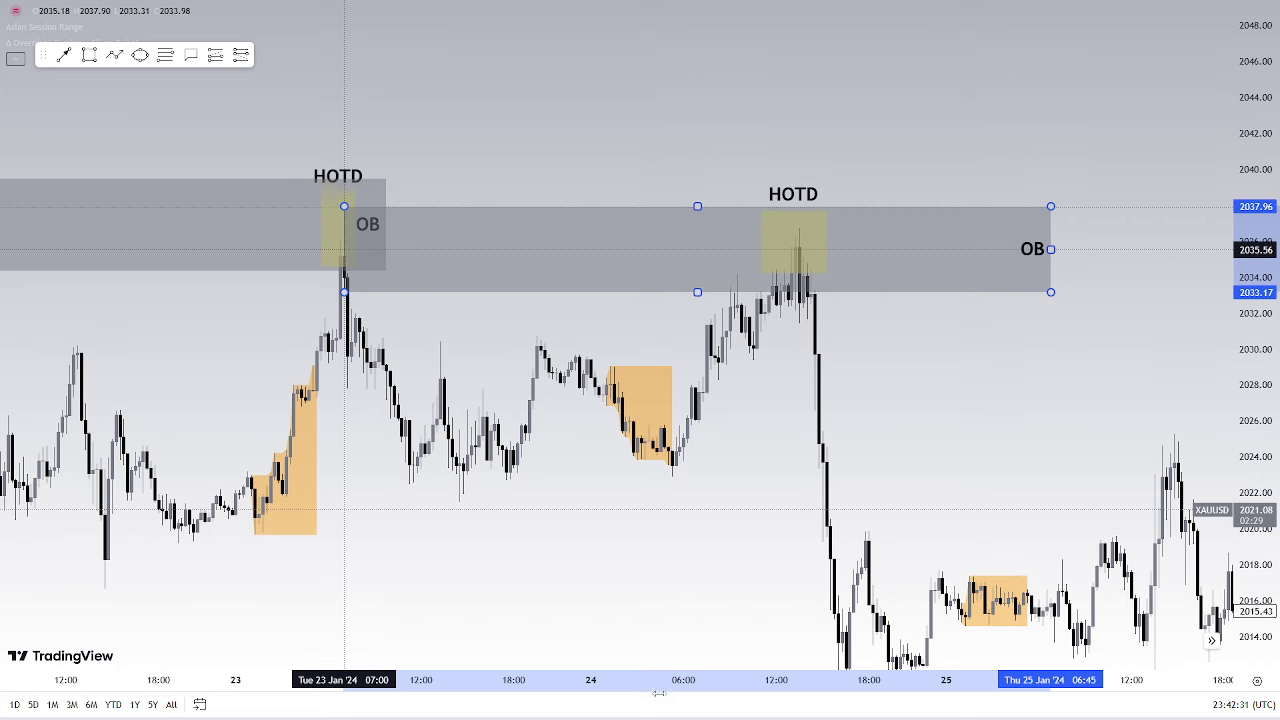
Place a short position at 24 January 14:00 with entry at 2033.02, a 4.94 stop and a 21.25 target
{"action": "left_click_drag", "start_coordinate": [664, 684], "coordinate": [786, 682]}
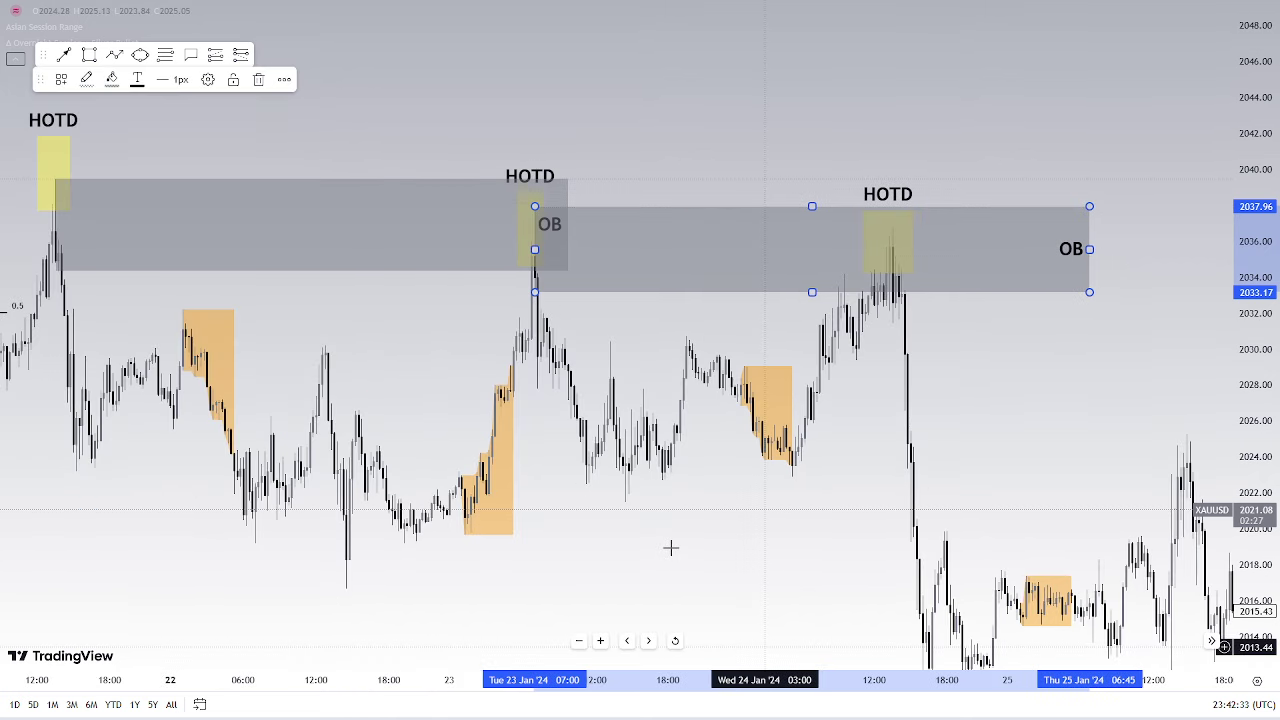
{"action": "left_click_drag", "start_coordinate": [670, 547], "coordinate": [647, 537]}
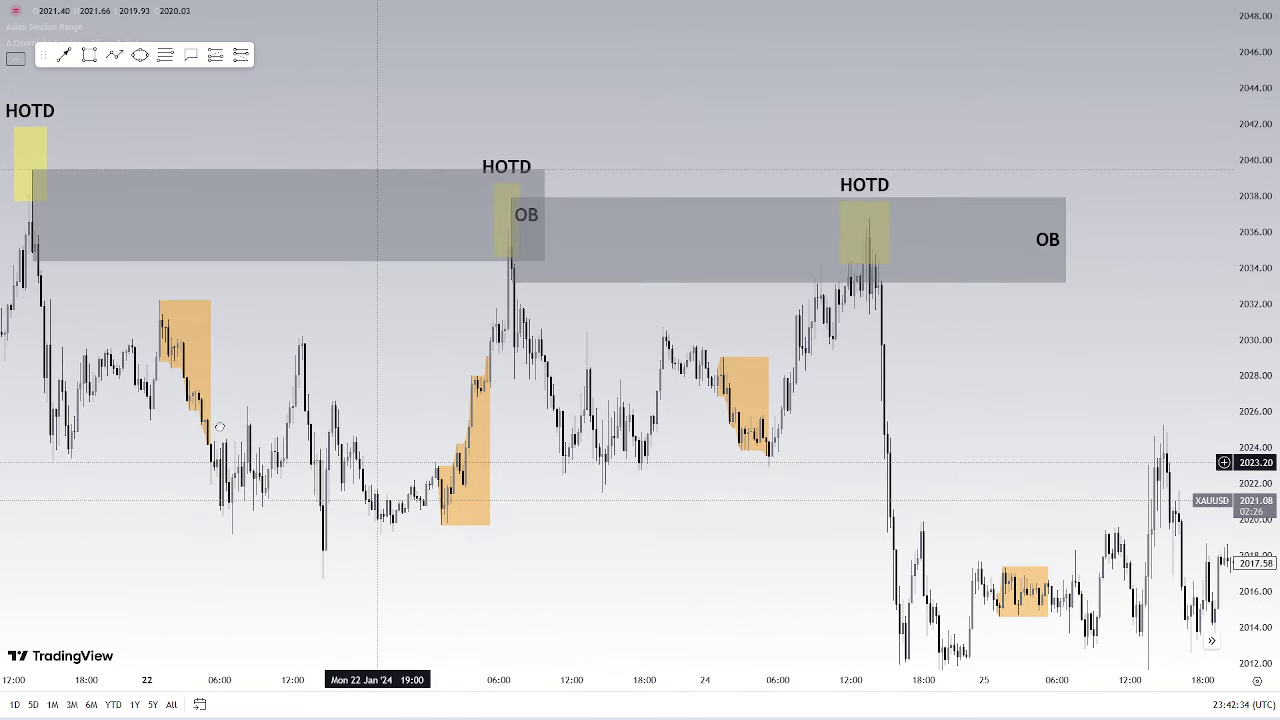
{"action": "left_click_drag", "start_coordinate": [219, 427], "coordinate": [60, 391]}
{"action": "left_click", "coordinate": [717, 250]}
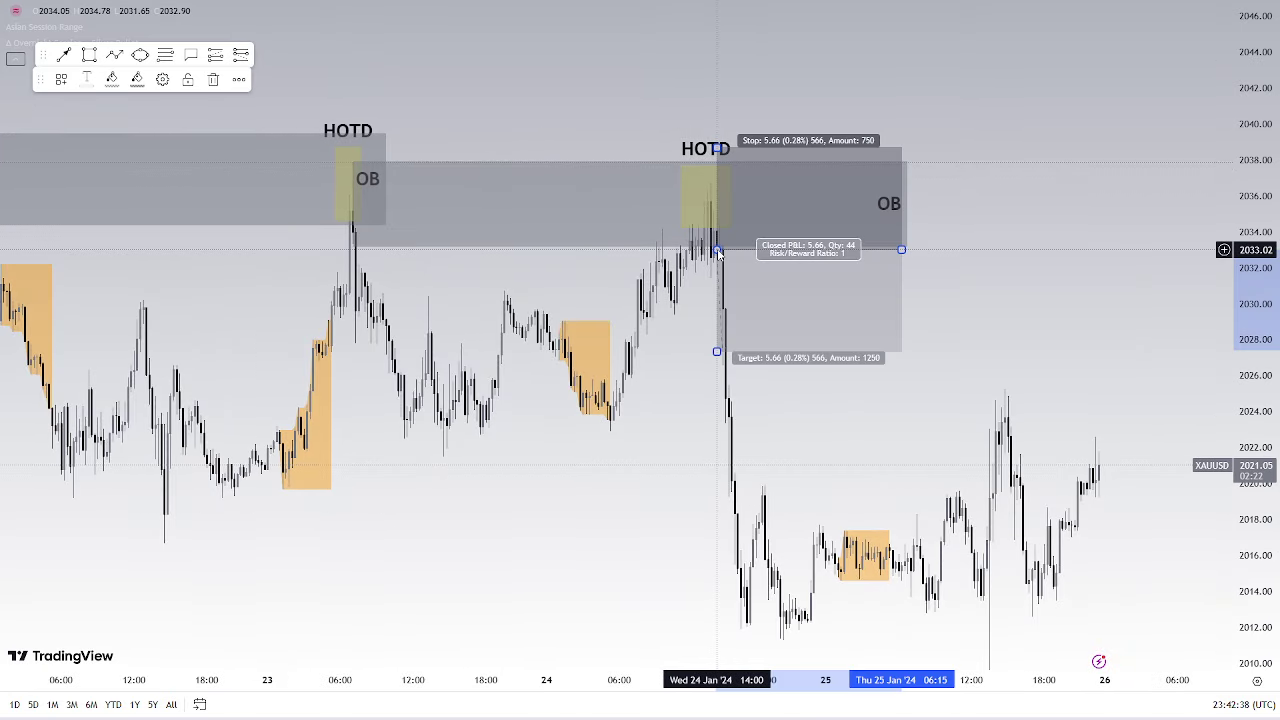
{"action": "left_click_drag", "start_coordinate": [717, 148], "coordinate": [730, 160]}
{"action": "left_click_drag", "start_coordinate": [717, 352], "coordinate": [717, 632]}
Review the sequence of HOTD highs, order blocks and the short position from 18 to 26 January
{"action": "left_click_drag", "start_coordinate": [658, 680], "coordinate": [900, 703]}
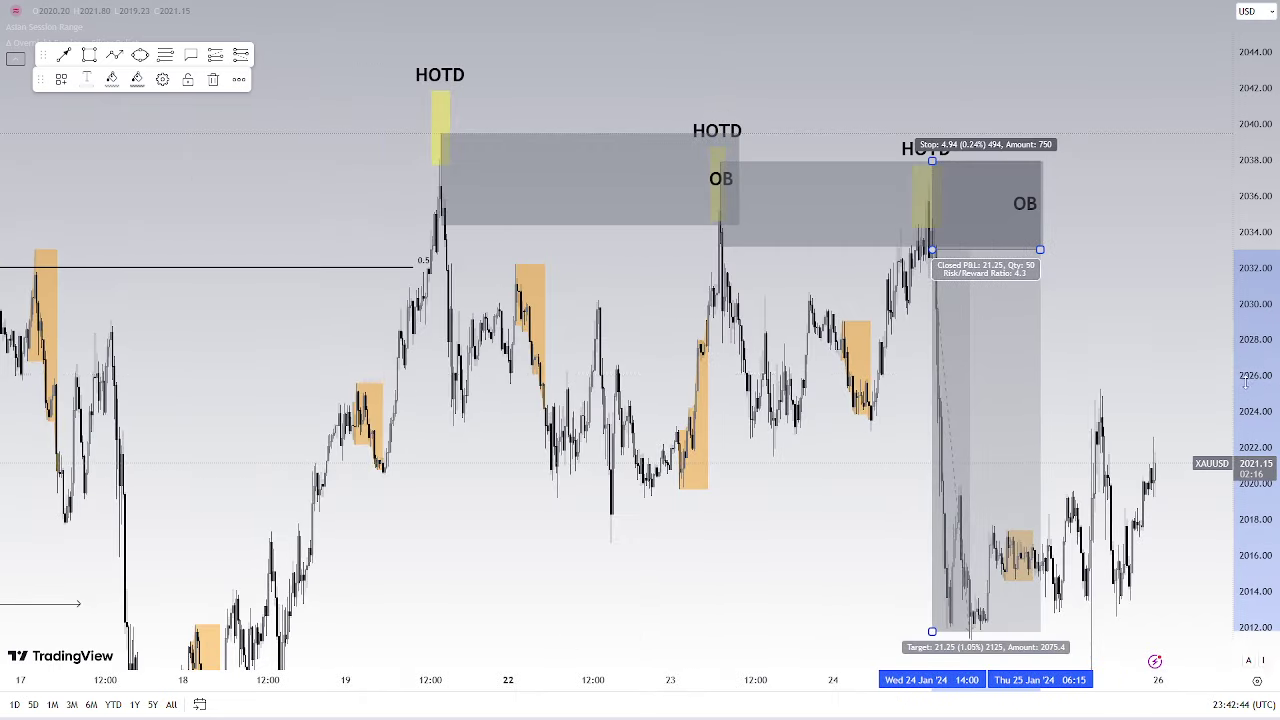
{"action": "left_click_drag", "start_coordinate": [1252, 388], "coordinate": [1252, 495]}
{"action": "left_click_drag", "start_coordinate": [688, 500], "coordinate": [657, 453]}
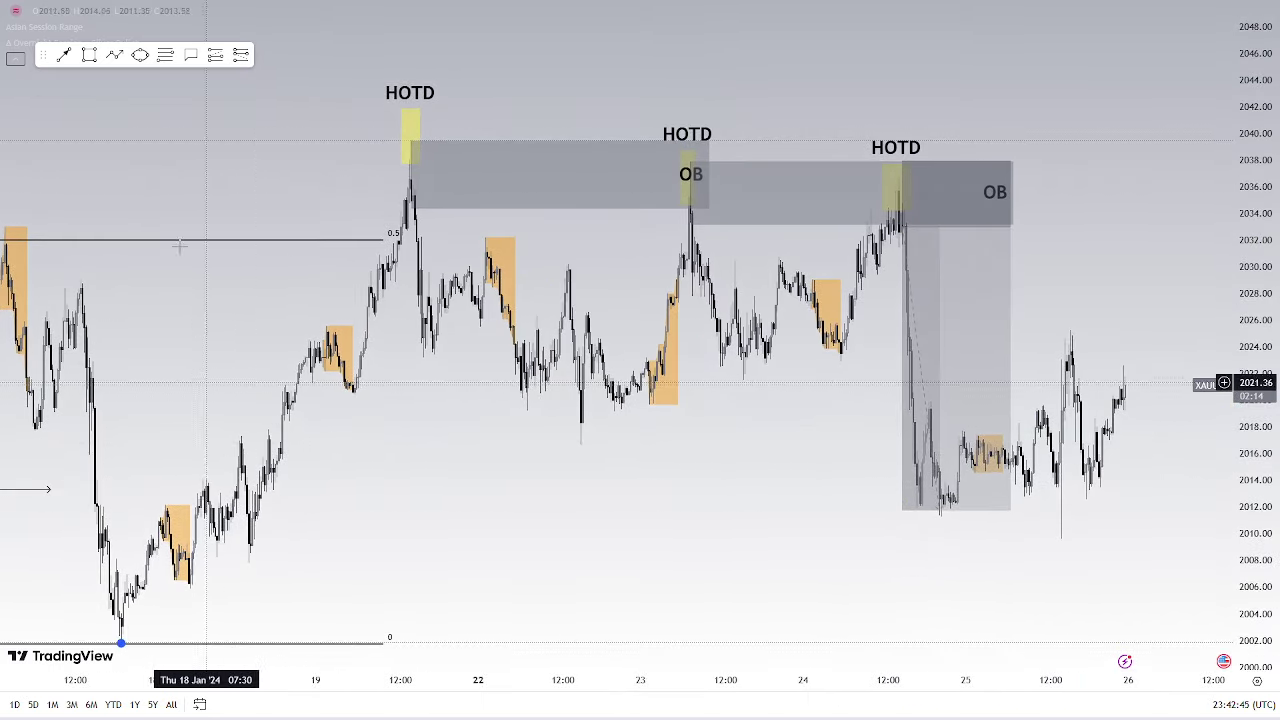
{"action": "left_click_drag", "start_coordinate": [588, 477], "coordinate": [837, 518]}
{"action": "left_click_drag", "start_coordinate": [714, 680], "coordinate": [512, 682]}
{"action": "left_click_drag", "start_coordinate": [818, 474], "coordinate": [765, 476]}
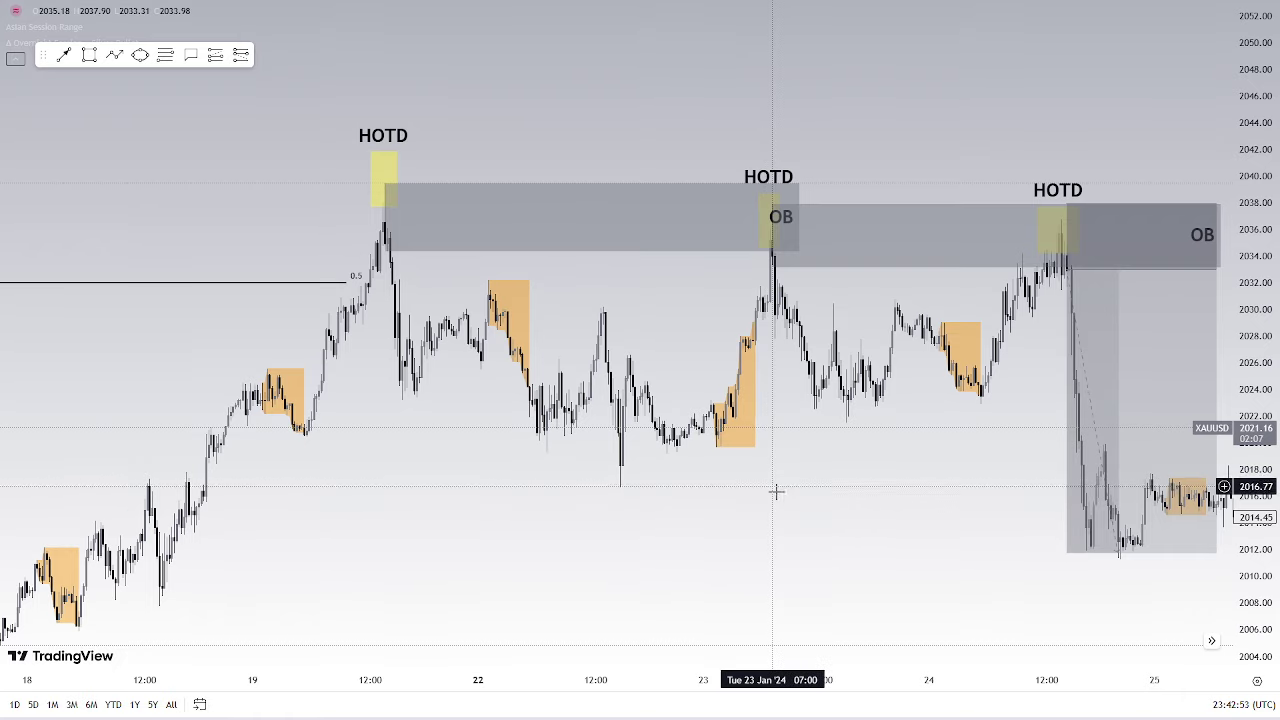
Start a path below the 22 January candles, zigzagging through four peaks between about 2010 and 2001
{"action": "left_click_drag", "start_coordinate": [771, 491], "coordinate": [654, 431]}
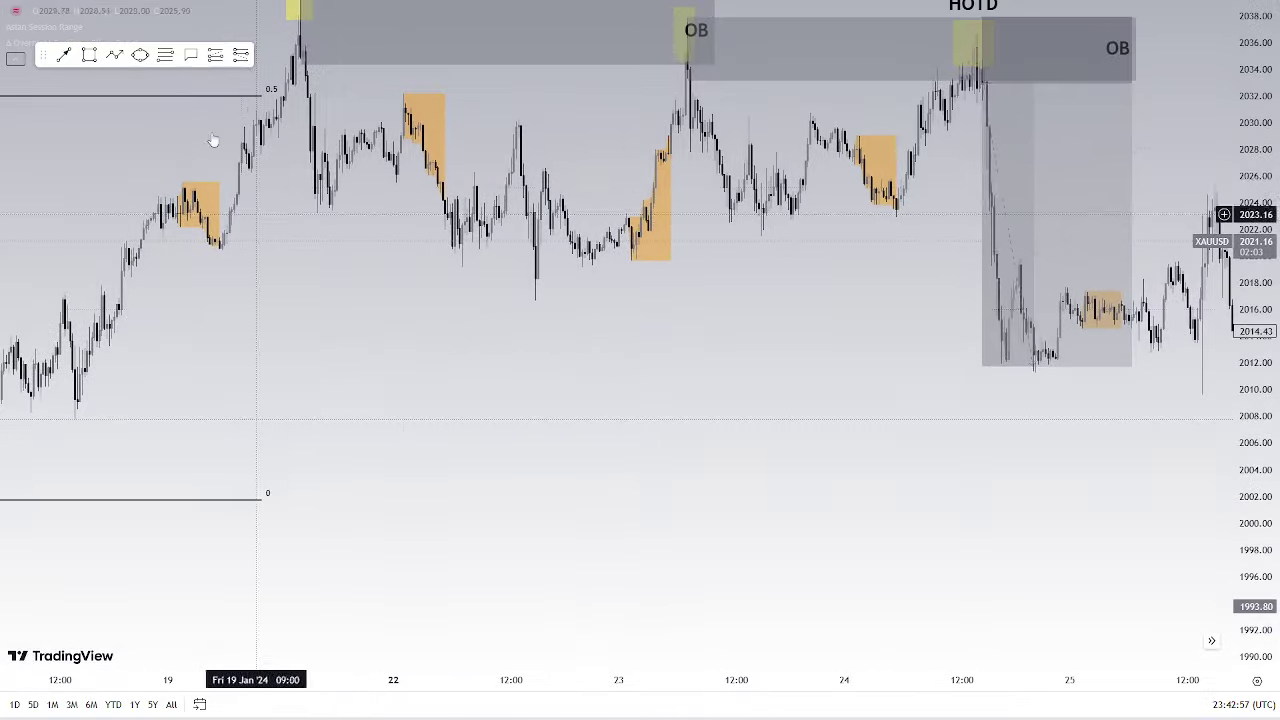
{"action": "left_click", "coordinate": [116, 56]}
{"action": "left_click", "coordinate": [357, 485]}
{"action": "left_click", "coordinate": [408, 394]}
{"action": "left_click", "coordinate": [443, 496]}
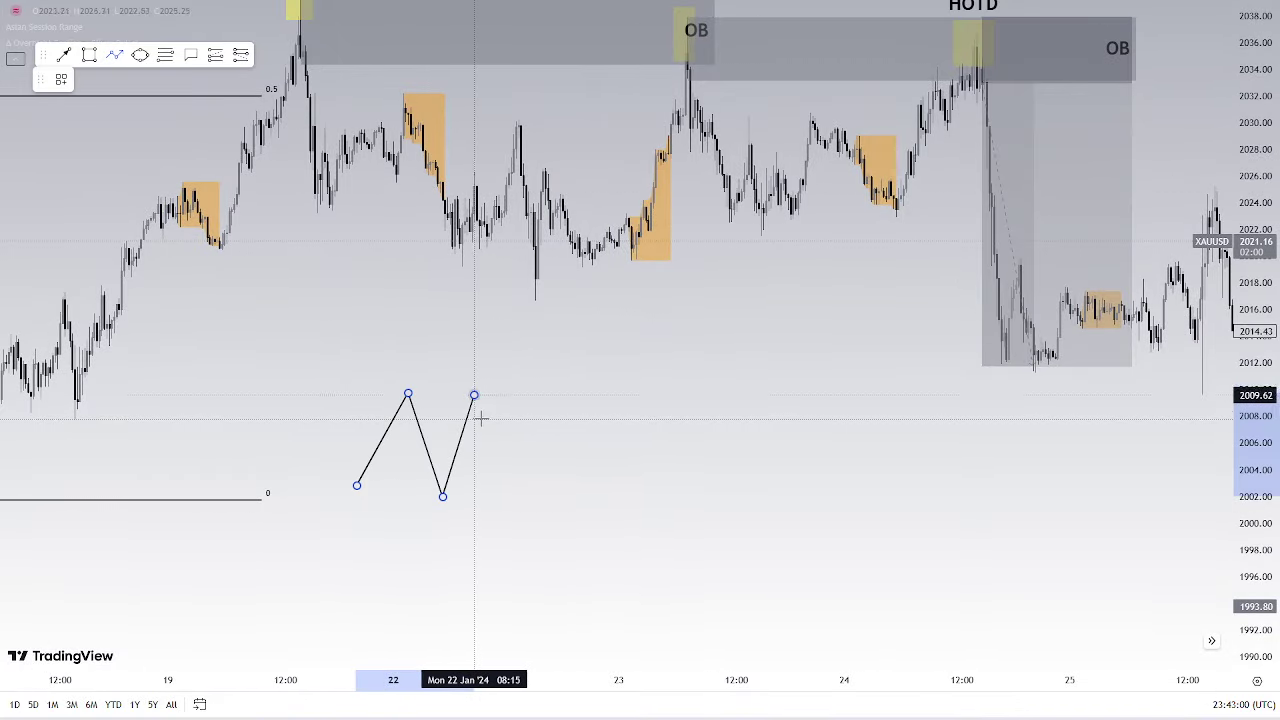
{"action": "left_click", "coordinate": [474, 395]}
{"action": "left_click", "coordinate": [506, 507]}
{"action": "left_click", "coordinate": [533, 402]}
{"action": "left_click", "coordinate": [555, 505]}
{"action": "left_click", "coordinate": [599, 400]}
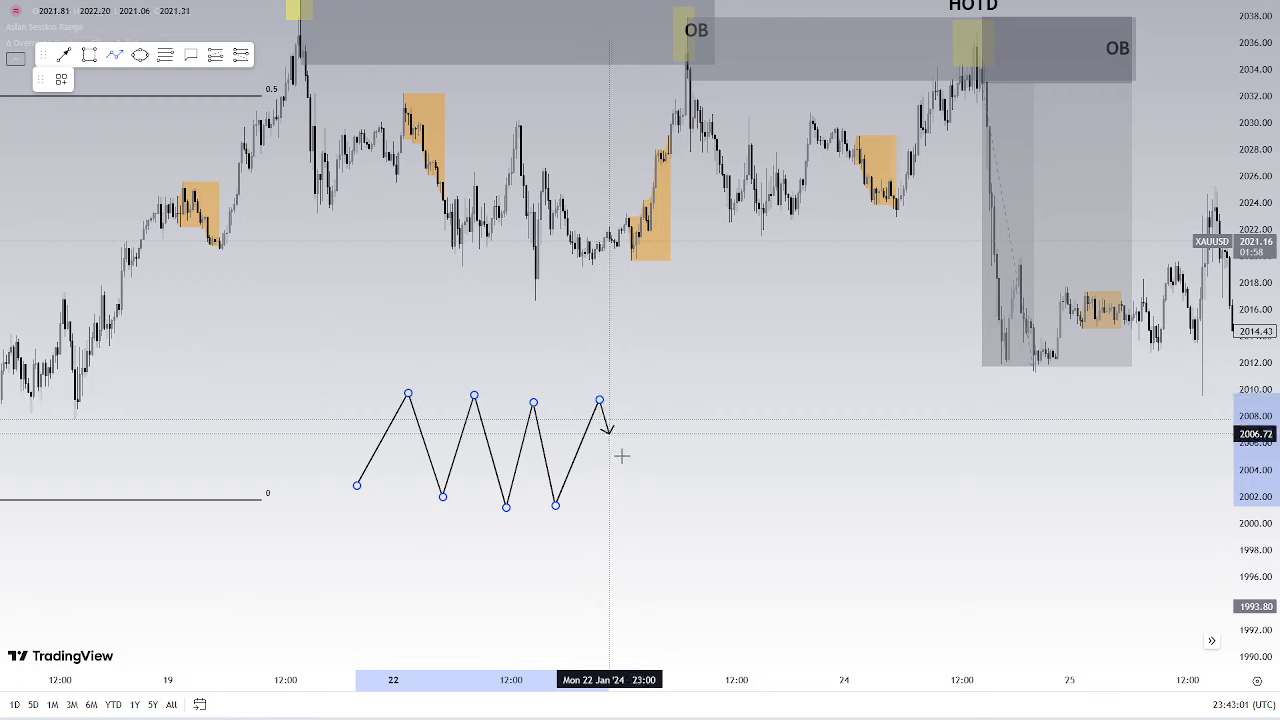
Continue the path with a stepped rise to about 2017, a drop, a stepped lower high and a final fall to about 1994
{"action": "left_click", "coordinate": [628, 479]}
{"action": "left_click", "coordinate": [655, 364]}
{"action": "left_click", "coordinate": [673, 397]}
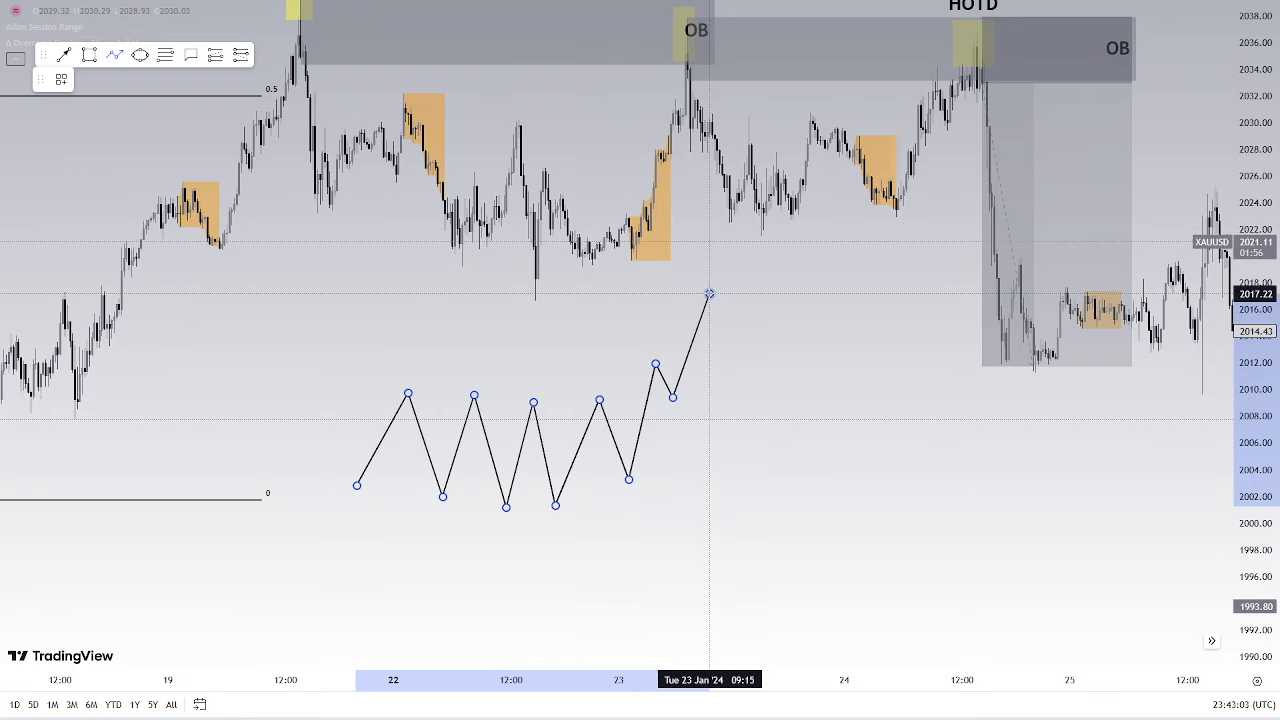
{"action": "left_click", "coordinate": [709, 294]}
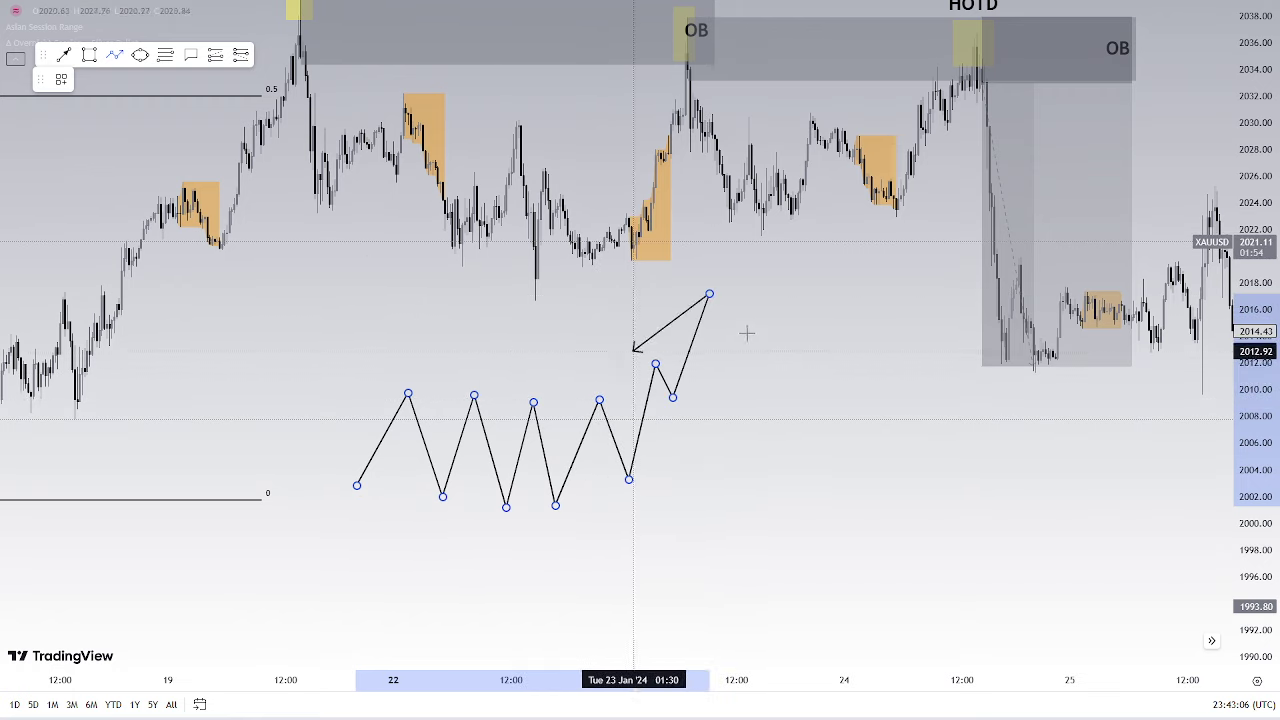
{"action": "left_click", "coordinate": [734, 445]}
{"action": "left_click", "coordinate": [761, 362]}
{"action": "left_click", "coordinate": [763, 389]}
{"action": "left_click", "coordinate": [790, 329]}
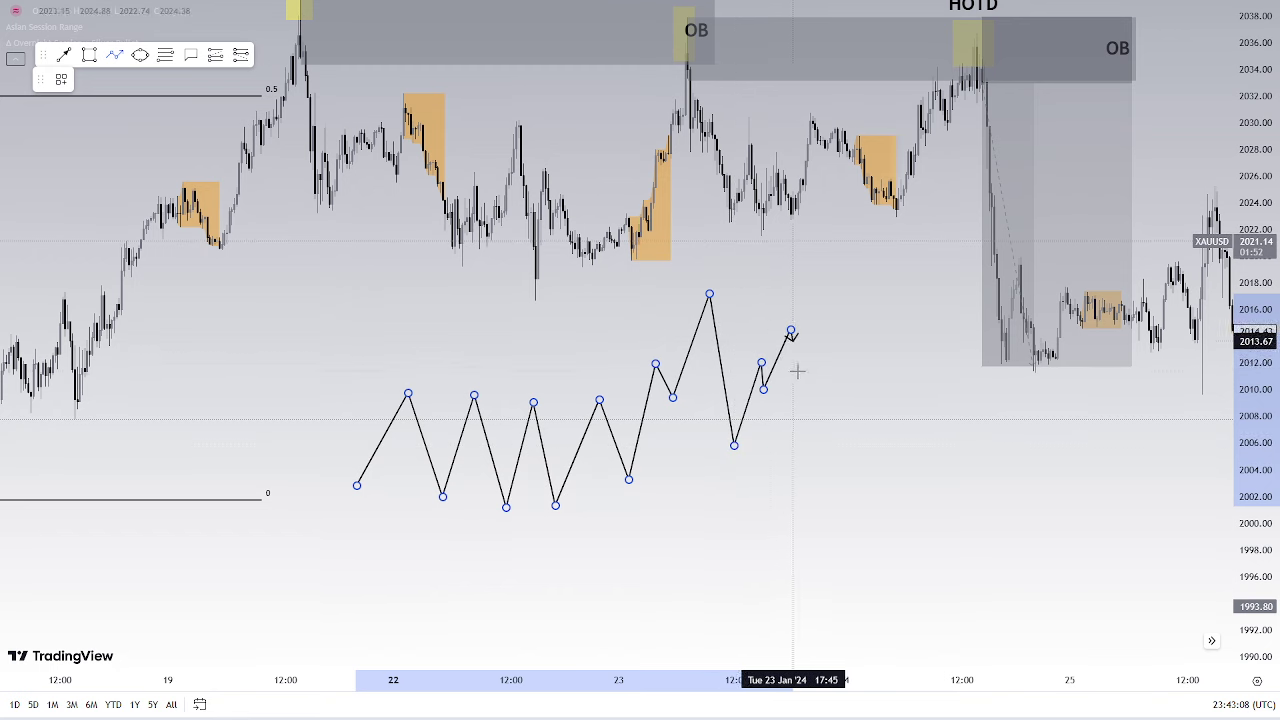
{"action": "left_click", "coordinate": [800, 374]}
{"action": "left_click", "coordinate": [816, 320]}
{"action": "double_click", "coordinate": [894, 603]}
Shift the whole schematic path slightly higher and earlier in time
{"action": "left_click", "coordinate": [709, 278]}
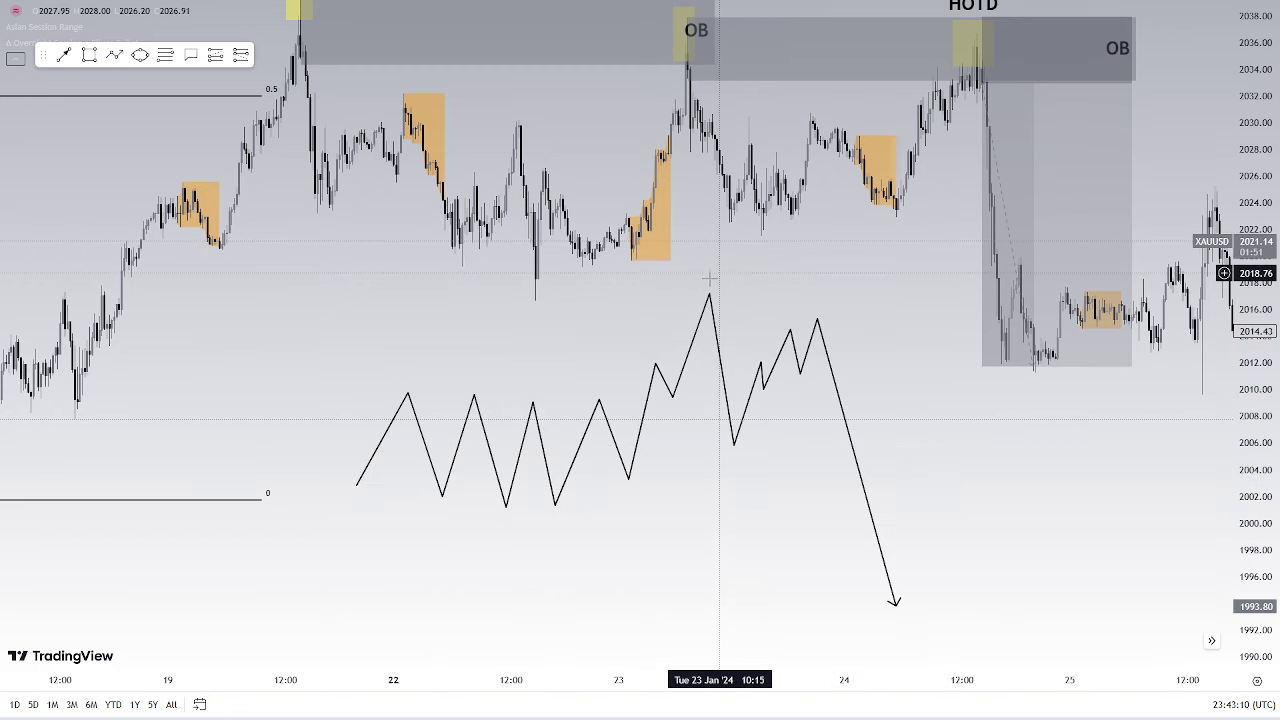
{"action": "left_click", "coordinate": [710, 294]}
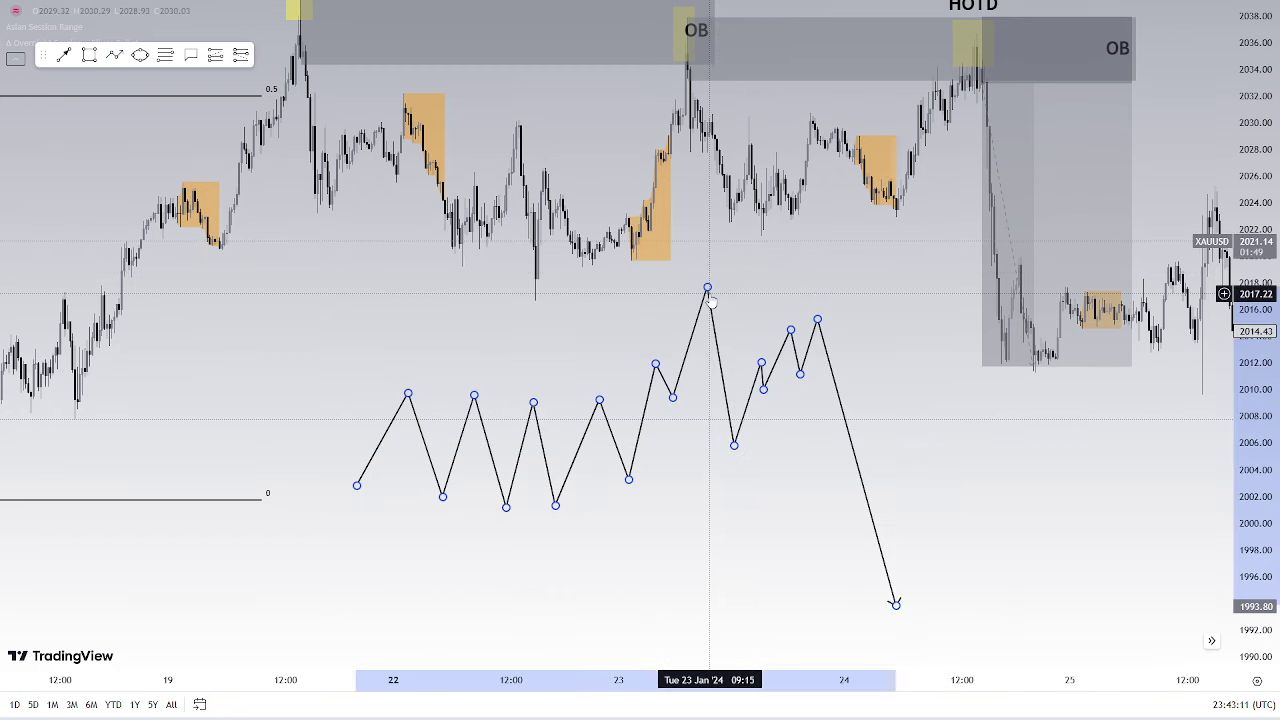
{"action": "left_click_drag", "start_coordinate": [709, 294], "coordinate": [701, 283]}
Draw an orange rectangle over the path's ranging section, from 02:00 to 20:00 on 22 January and 2011.82 to 2001.43
{"action": "left_click", "coordinate": [89, 55]}
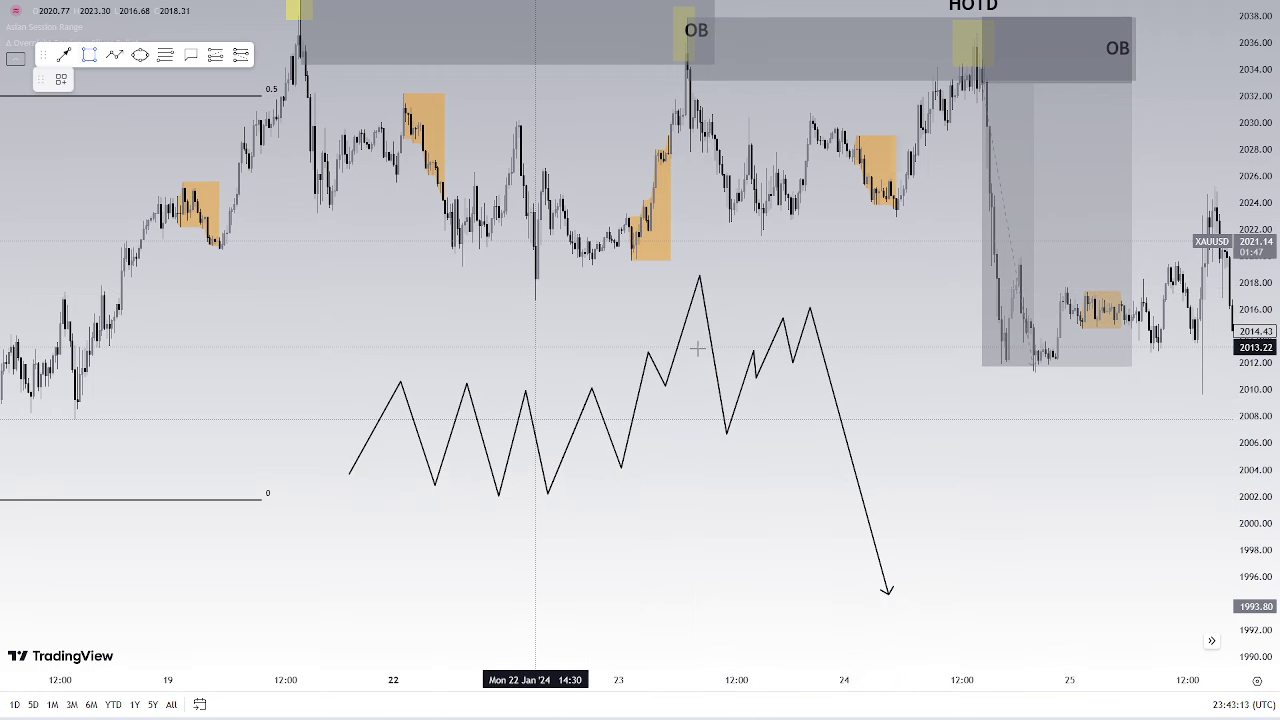
{"action": "left_click_drag", "start_coordinate": [413, 366], "coordinate": [589, 504]}
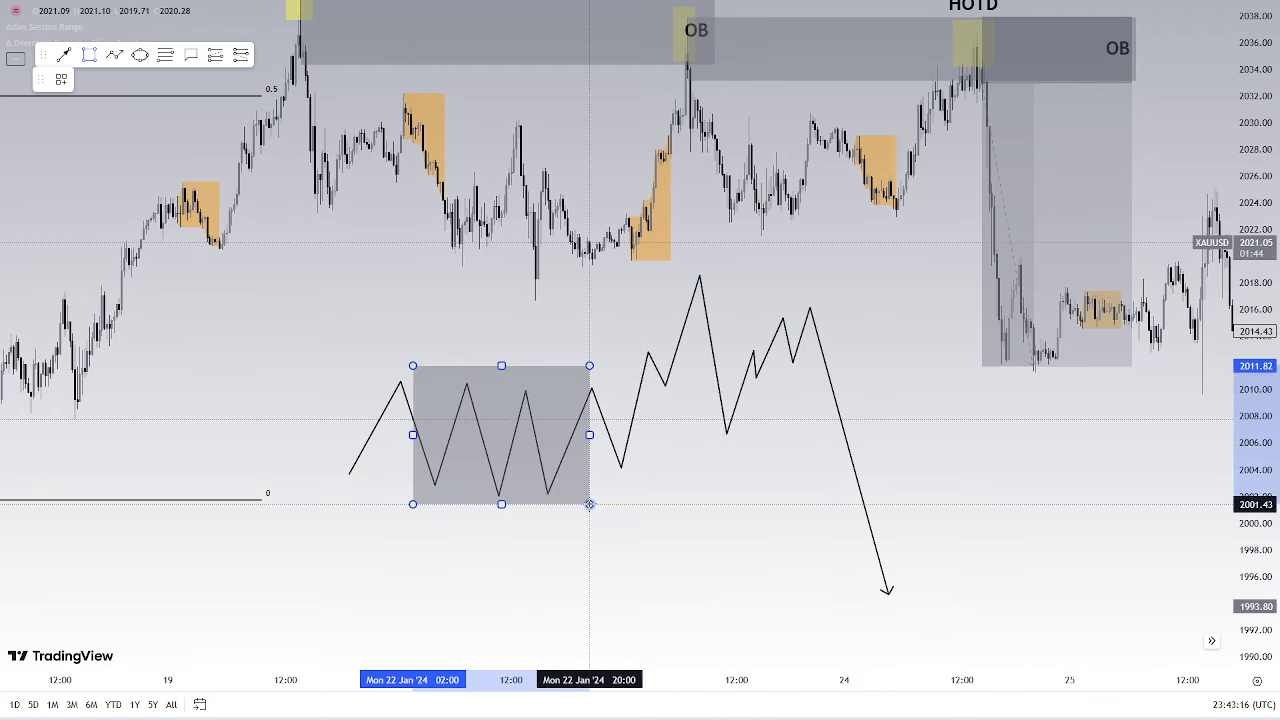
{"action": "double_click", "coordinate": [589, 504]}
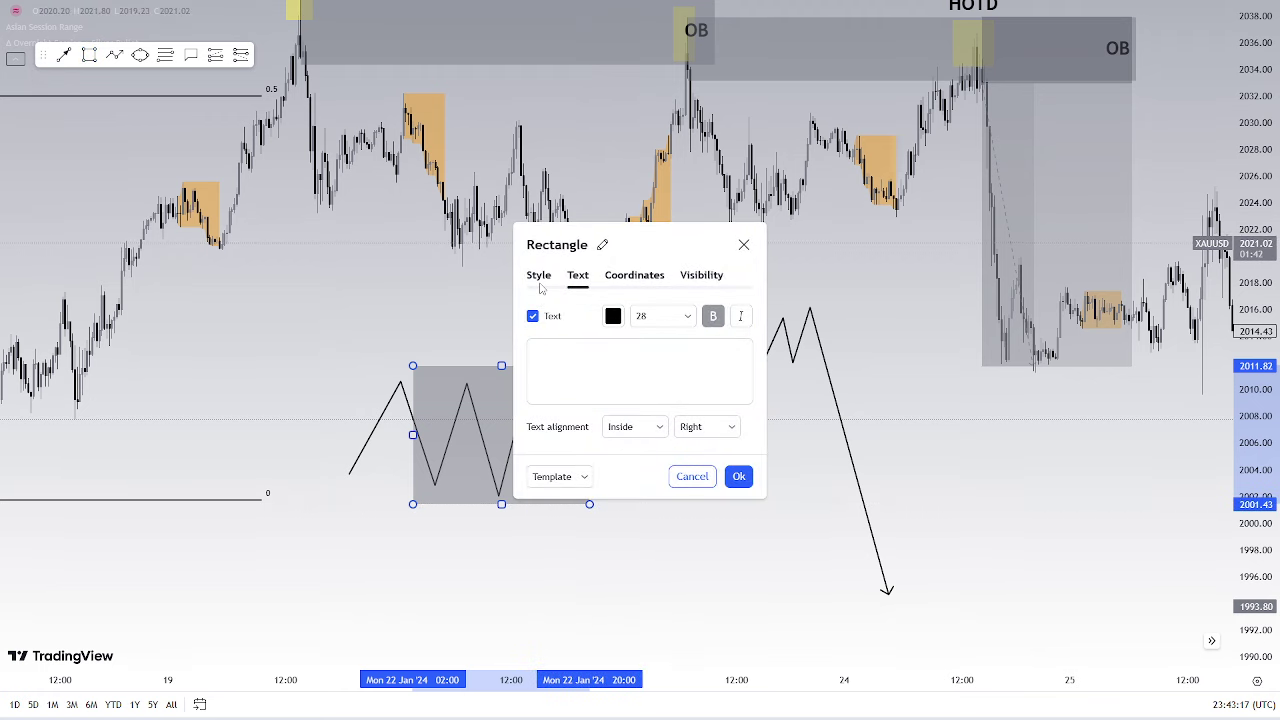
{"action": "left_click", "coordinate": [539, 276]}
{"action": "left_click", "coordinate": [616, 383]}
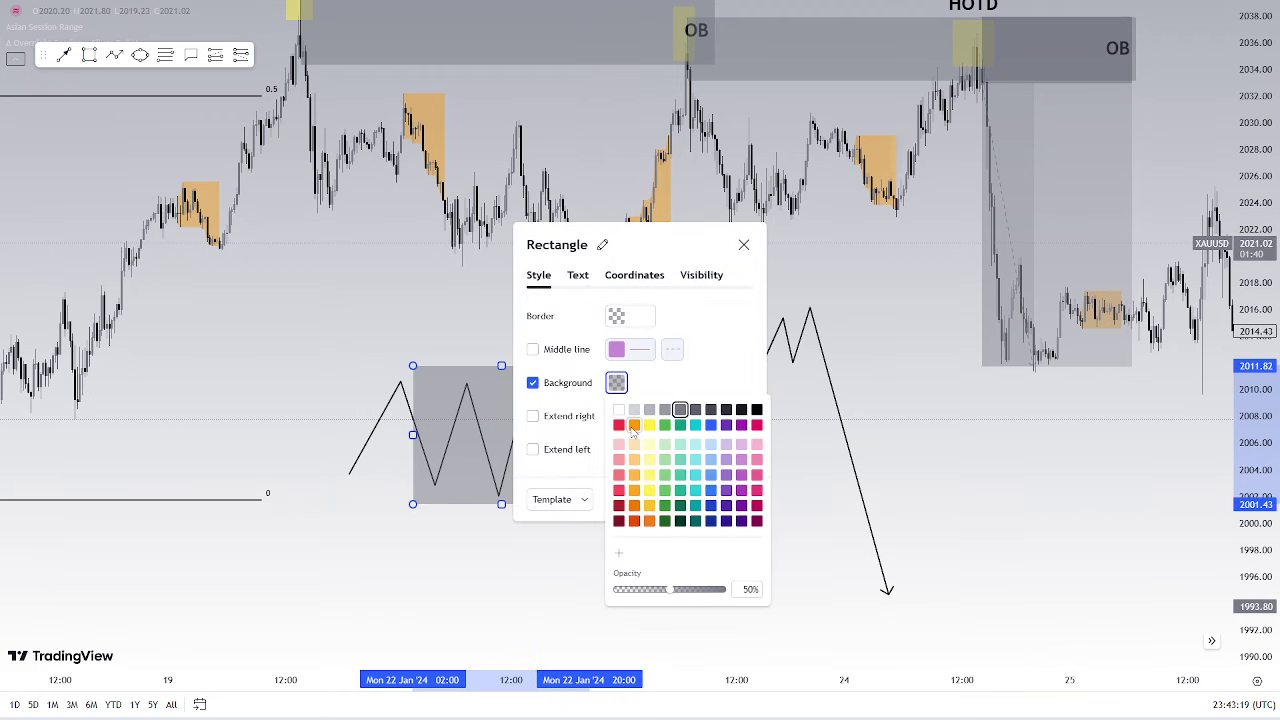
Label the orange rectangle ACCUMULATION, with the text centred above it
{"action": "left_click", "coordinate": [580, 277]}
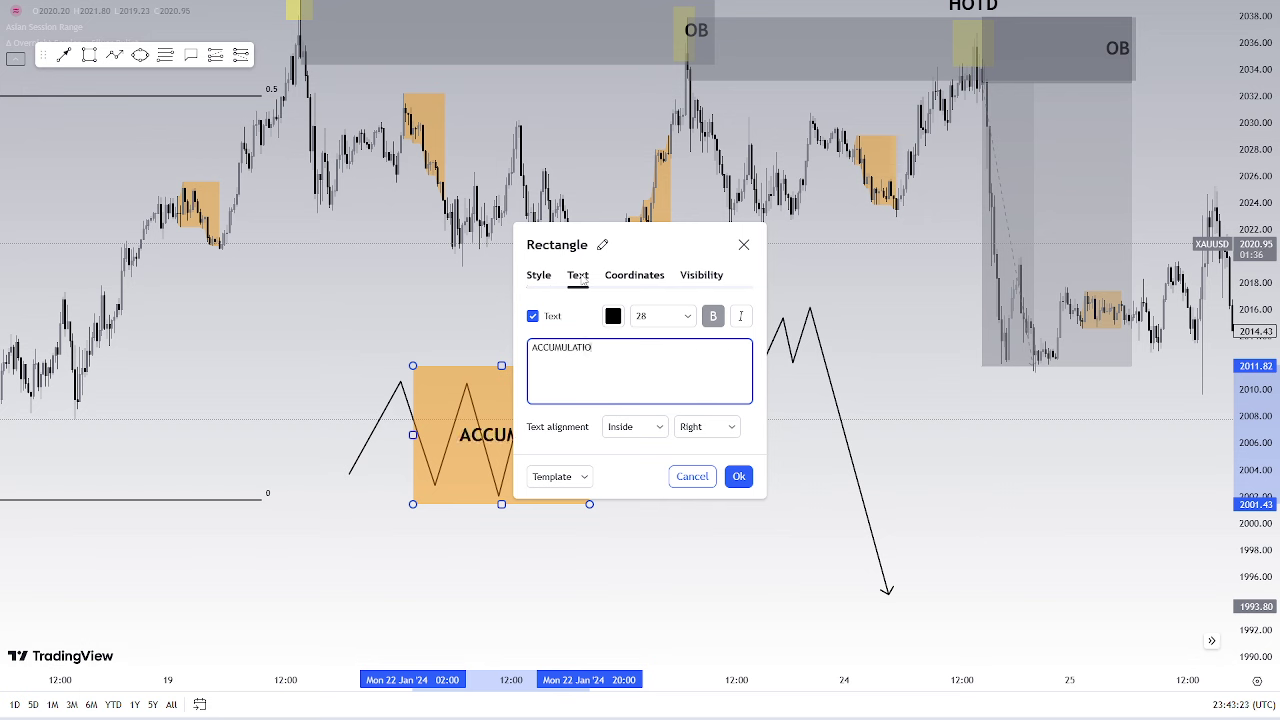
{"action": "left_click", "coordinate": [636, 429]}
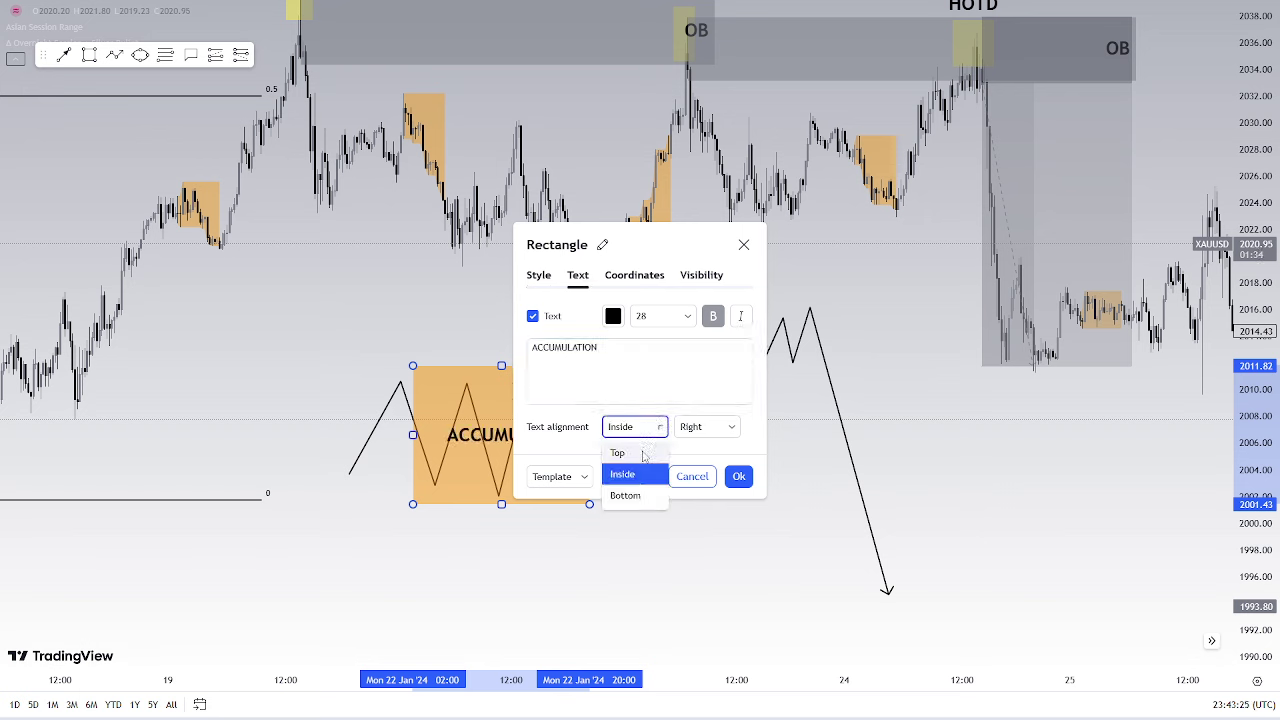
{"action": "left_click", "coordinate": [643, 453]}
{"action": "left_click", "coordinate": [716, 427]}
{"action": "left_click", "coordinate": [705, 474]}
{"action": "left_click", "coordinate": [781, 491]}
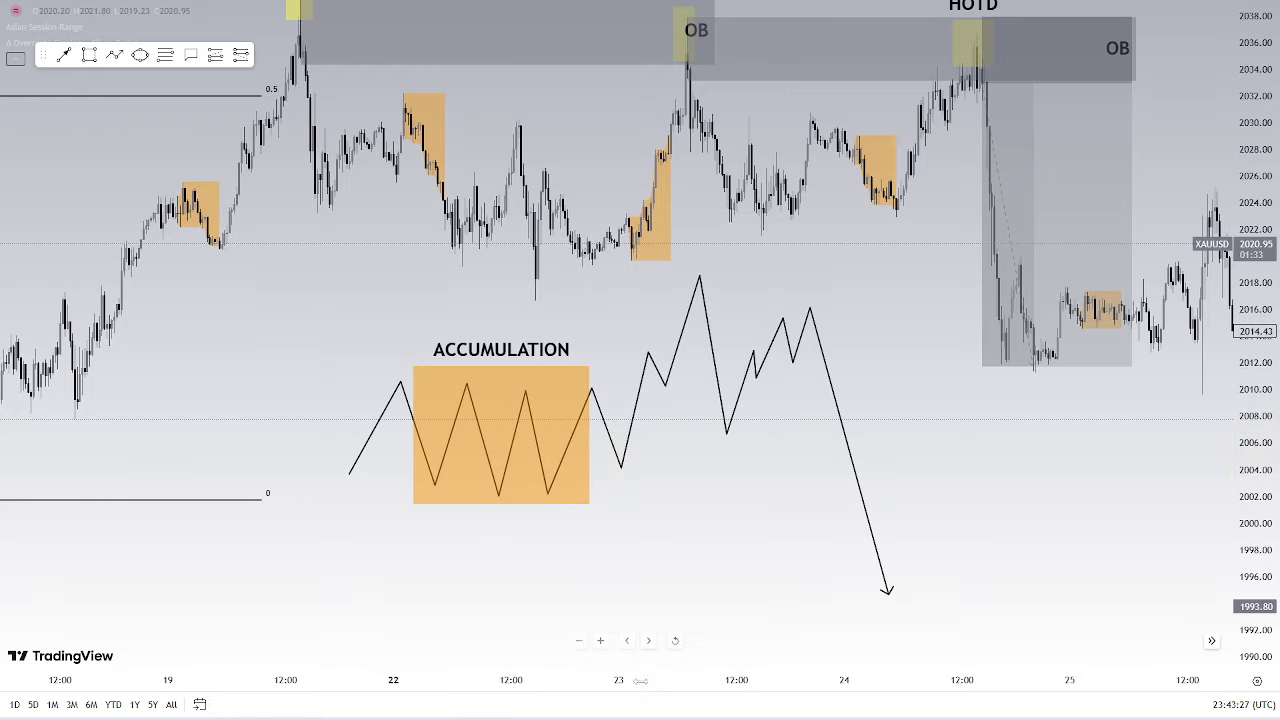
Draw a yellow rectangle over the path's highest peak, from 05:30 to 09:00 on 23 January and 2018.91 to 2014.52
{"action": "left_click_drag", "start_coordinate": [640, 680], "coordinate": [720, 680]}
{"action": "left_click", "coordinate": [558, 282]}
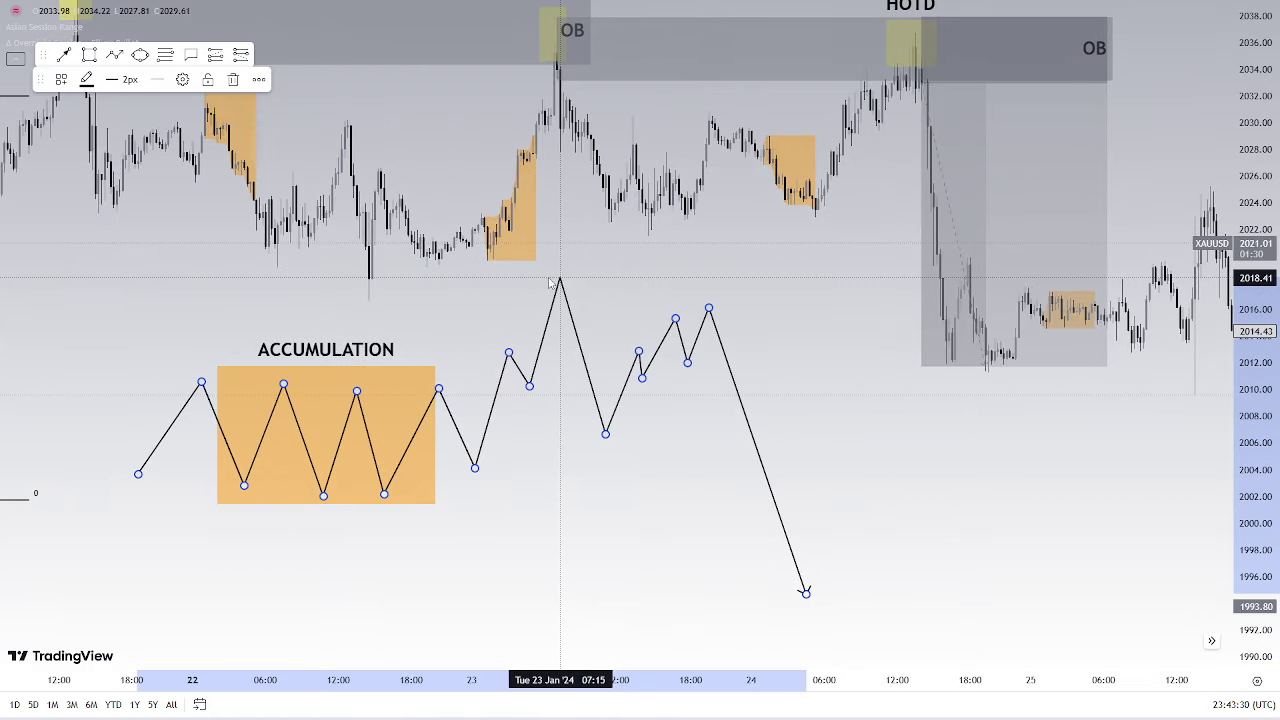
{"action": "left_click", "coordinate": [540, 272]}
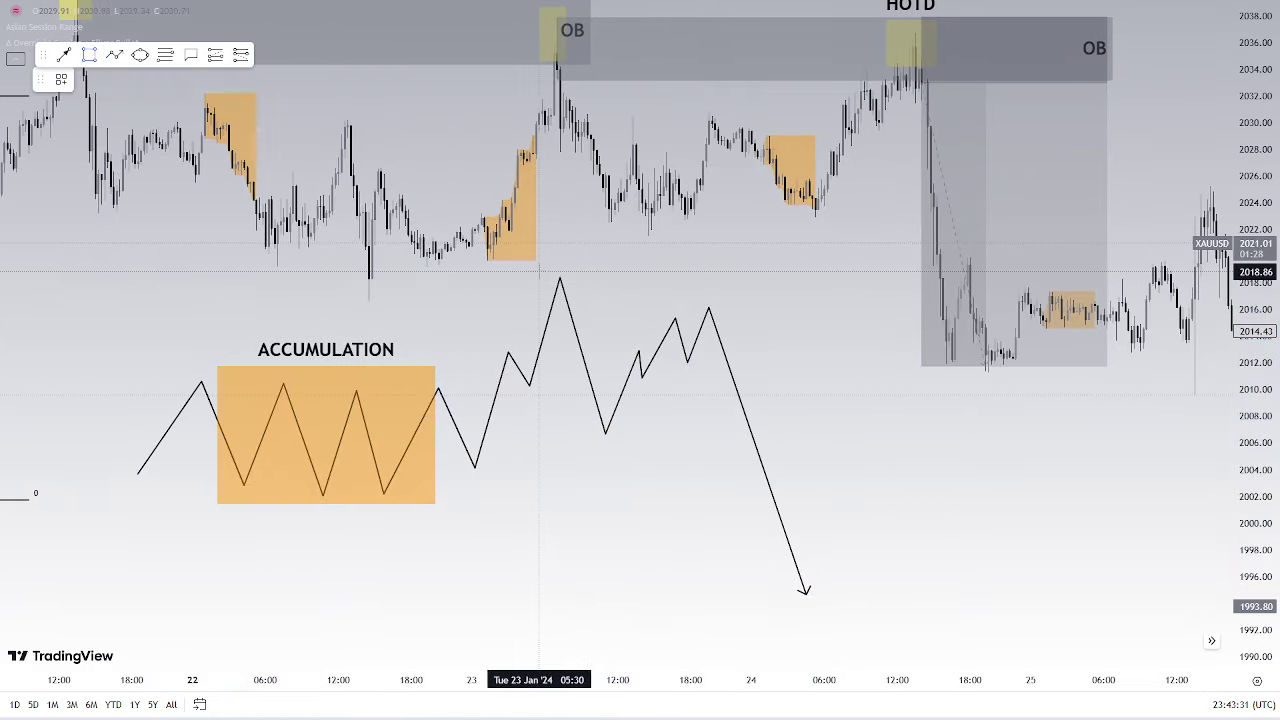
{"action": "left_click_drag", "start_coordinate": [540, 275], "coordinate": [582, 328]}
{"action": "double_click", "coordinate": [578, 324]}
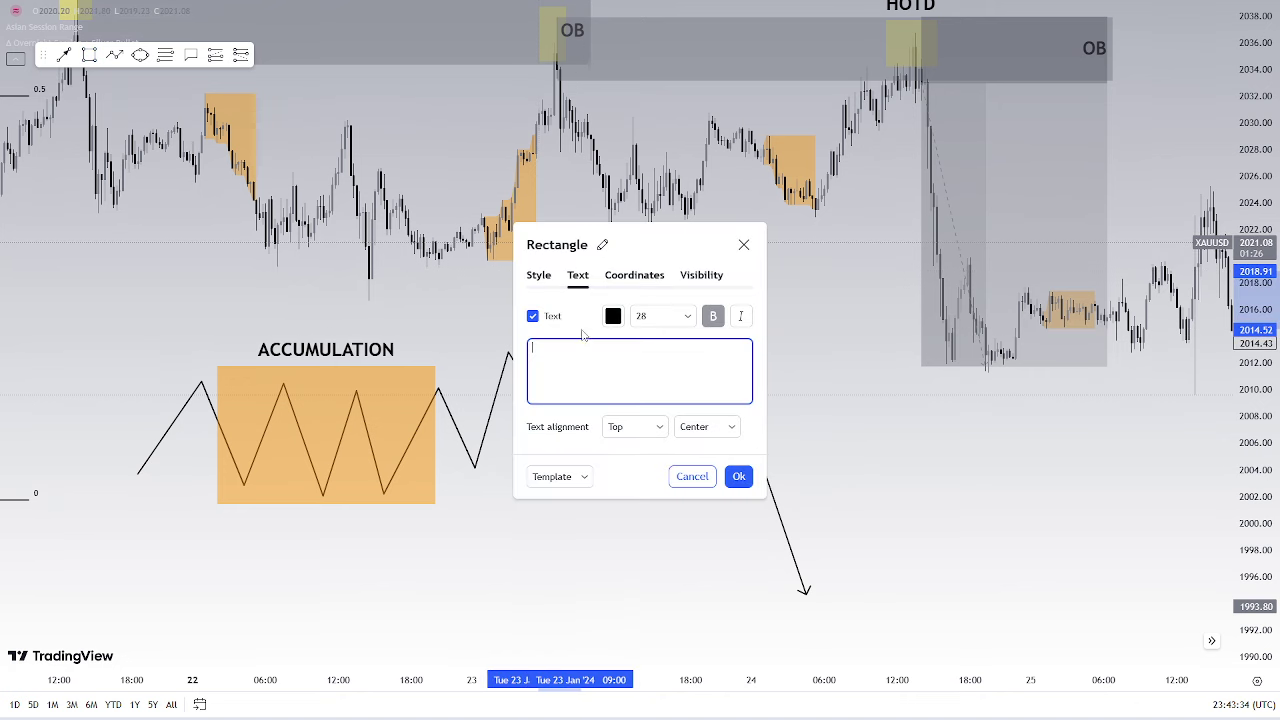
{"action": "left_click", "coordinate": [540, 275]}
{"action": "left_click", "coordinate": [620, 382]}
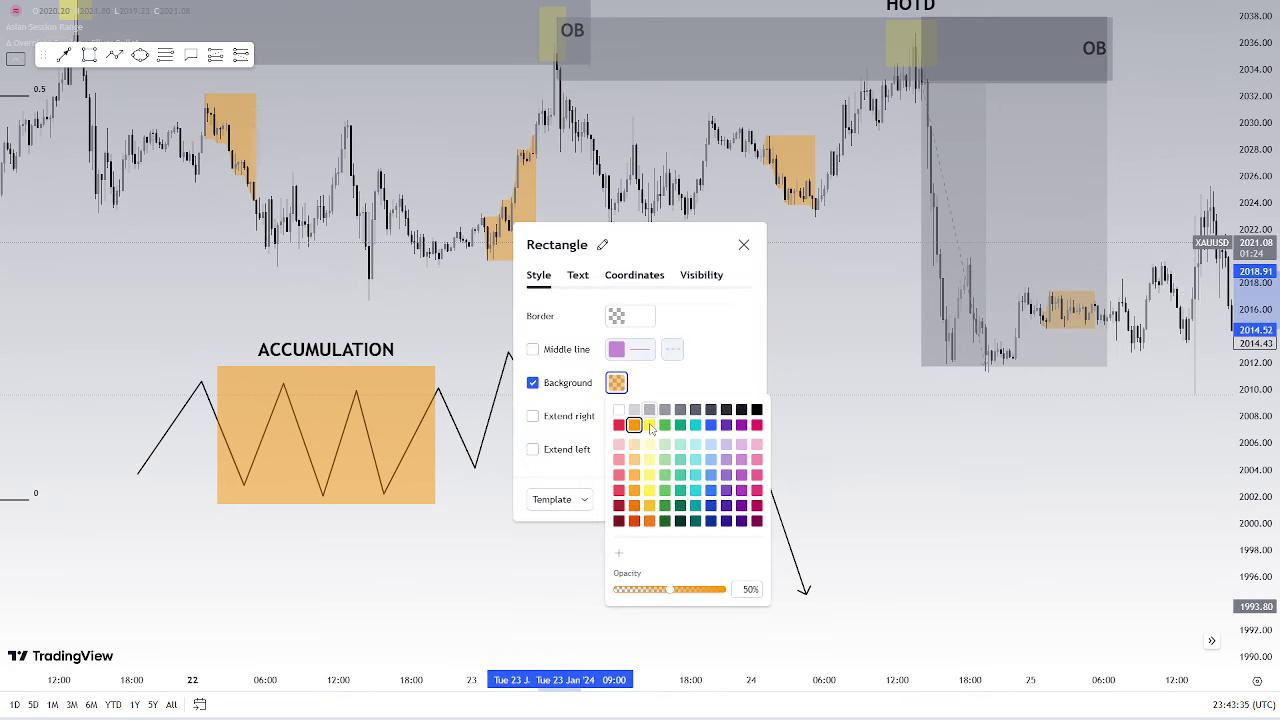
{"action": "left_click", "coordinate": [648, 426]}
{"action": "left_click", "coordinate": [900, 428]}
{"action": "left_click_drag", "start_coordinate": [868, 431], "coordinate": [943, 437]}
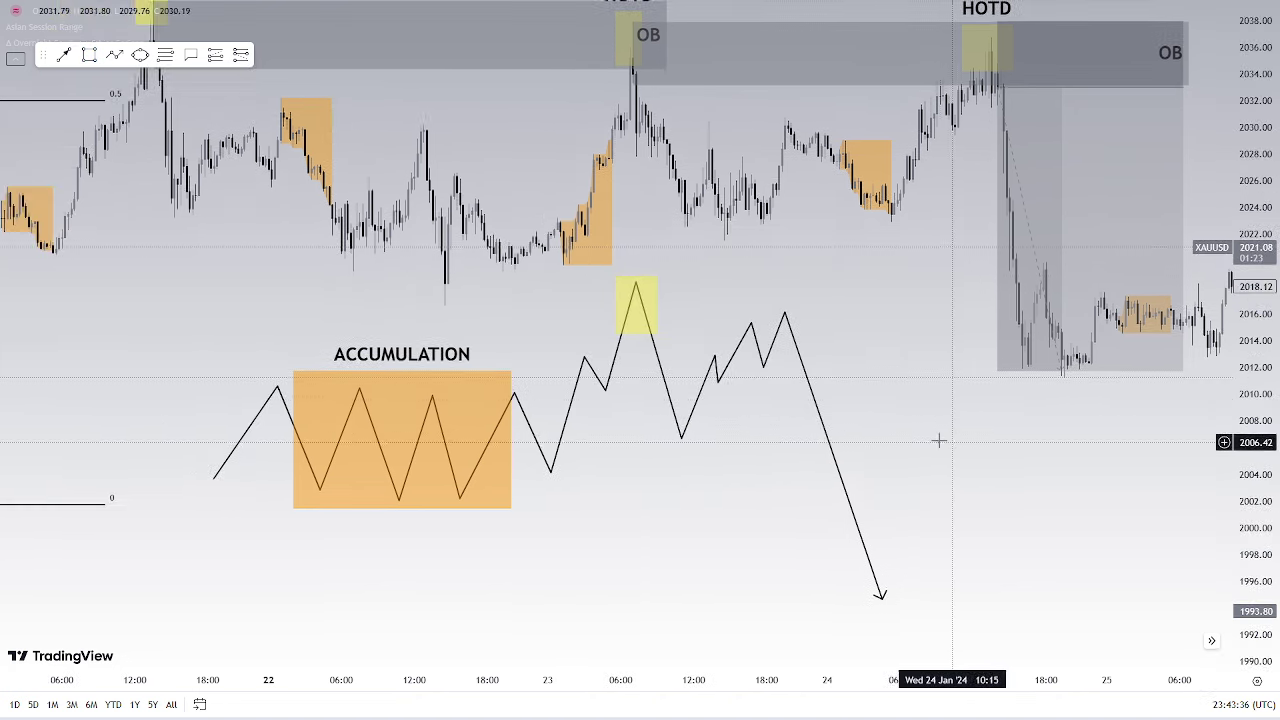
Draw a short horizontal arrow at about 2010.27 from the swing low before the highest peak to 08:30 on 23 January, labelled BOS
{"action": "left_click", "coordinate": [643, 277]}
{"action": "left_click", "coordinate": [64, 55]}
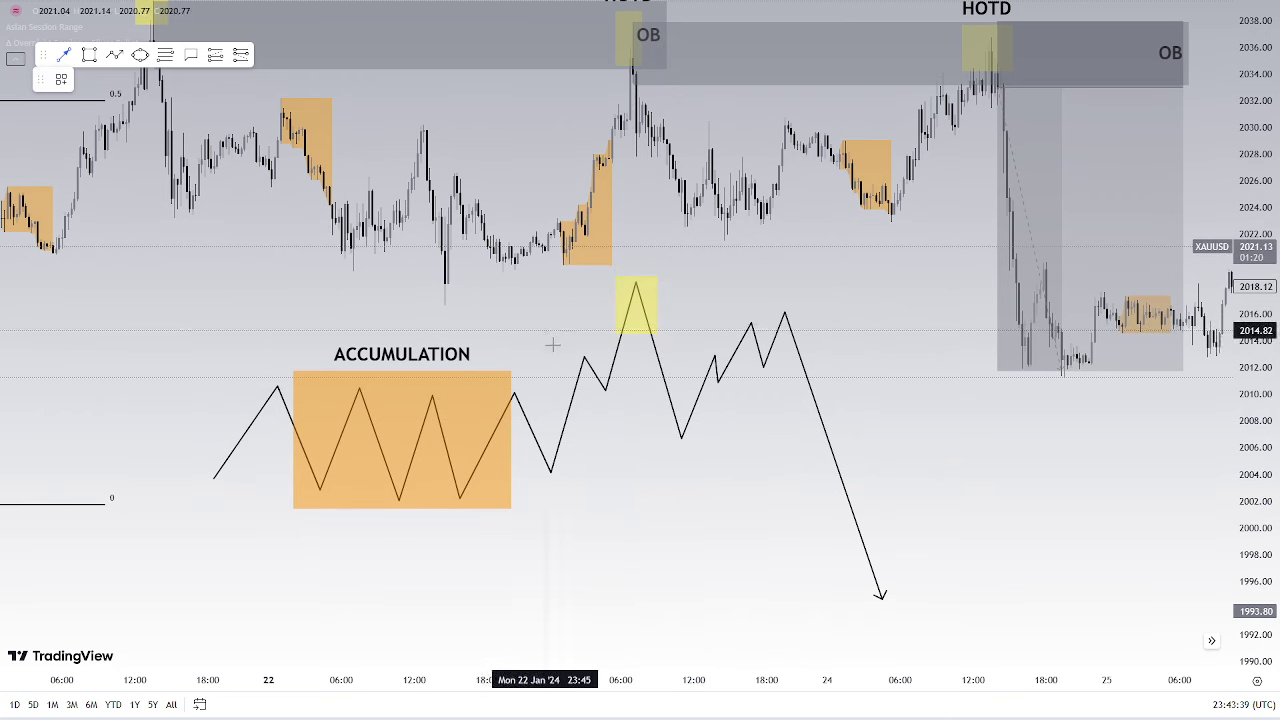
{"action": "left_click", "coordinate": [603, 390]}
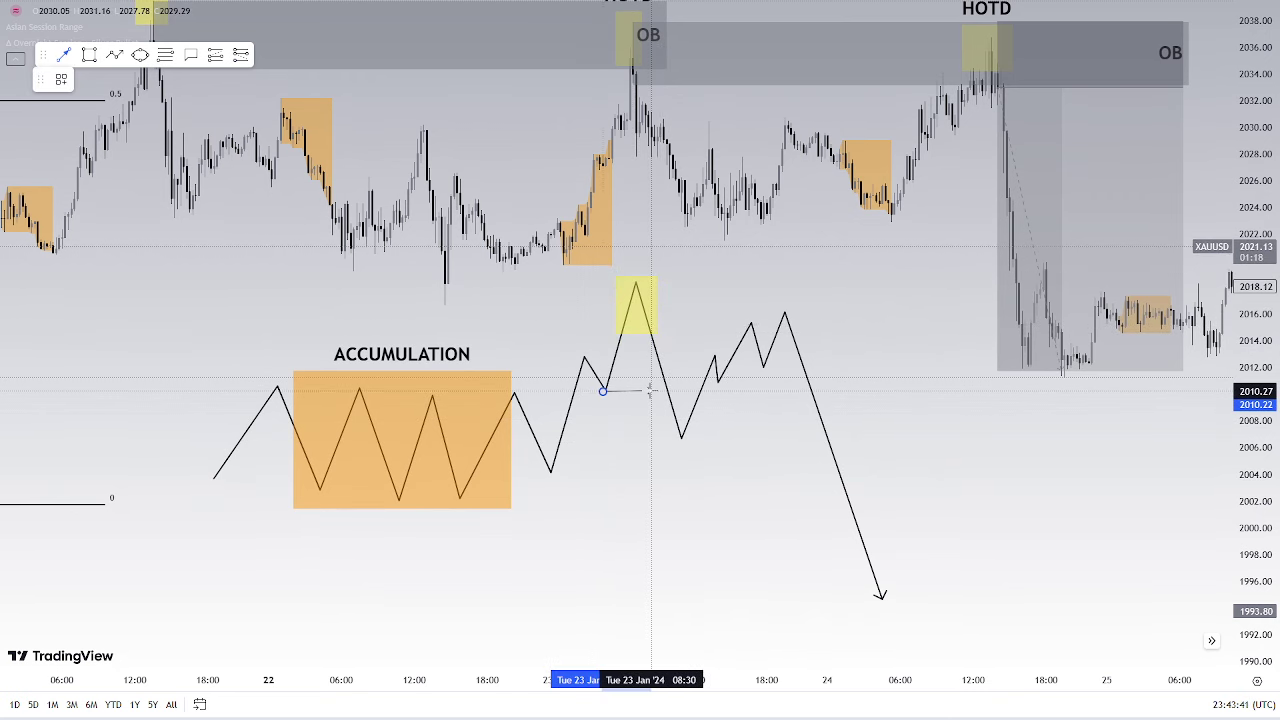
{"action": "double_click", "coordinate": [649, 391]}
{"action": "left_click", "coordinate": [578, 100]}
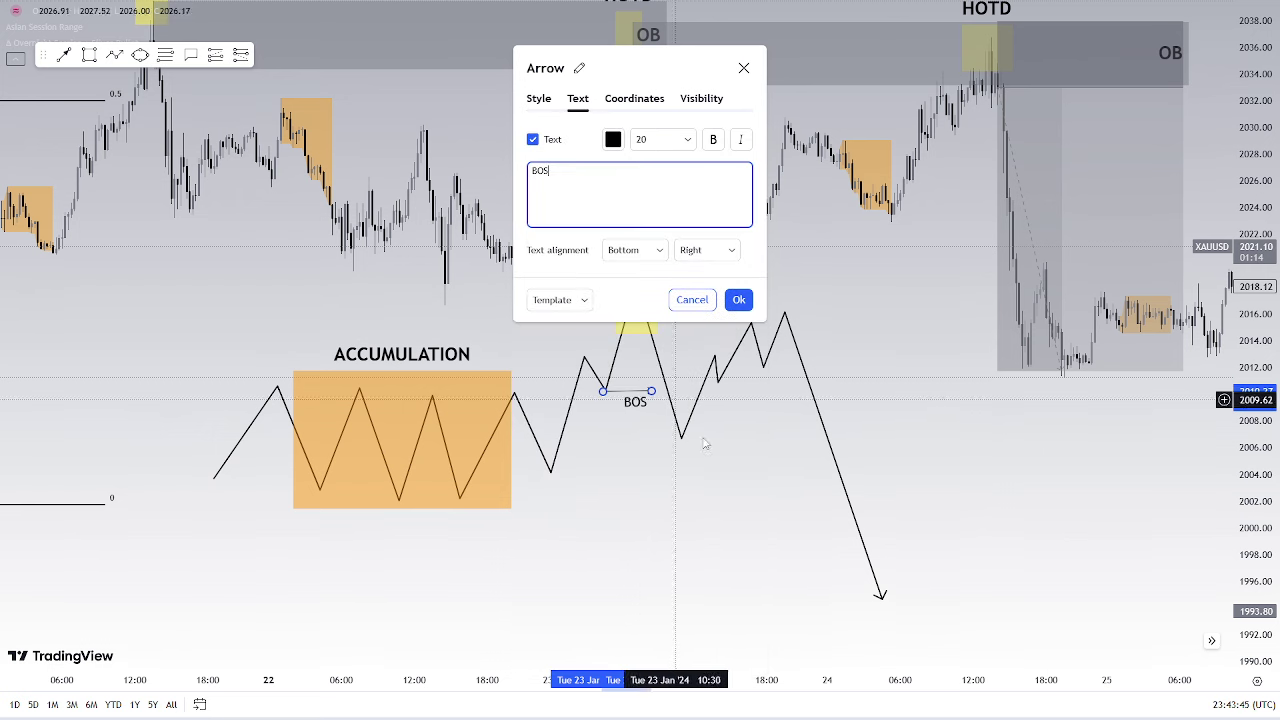
{"action": "left_click", "coordinate": [694, 526]}
Place a short position at the path's last peak, spanning the falling arrow, with a stop of about 3.29 and a target of about 22.93
{"action": "left_click_drag", "start_coordinate": [694, 526], "coordinate": [854, 528]}
{"action": "left_click_drag", "start_coordinate": [724, 679], "coordinate": [517, 672]}
{"action": "left_click_drag", "start_coordinate": [743, 523], "coordinate": [723, 520]}
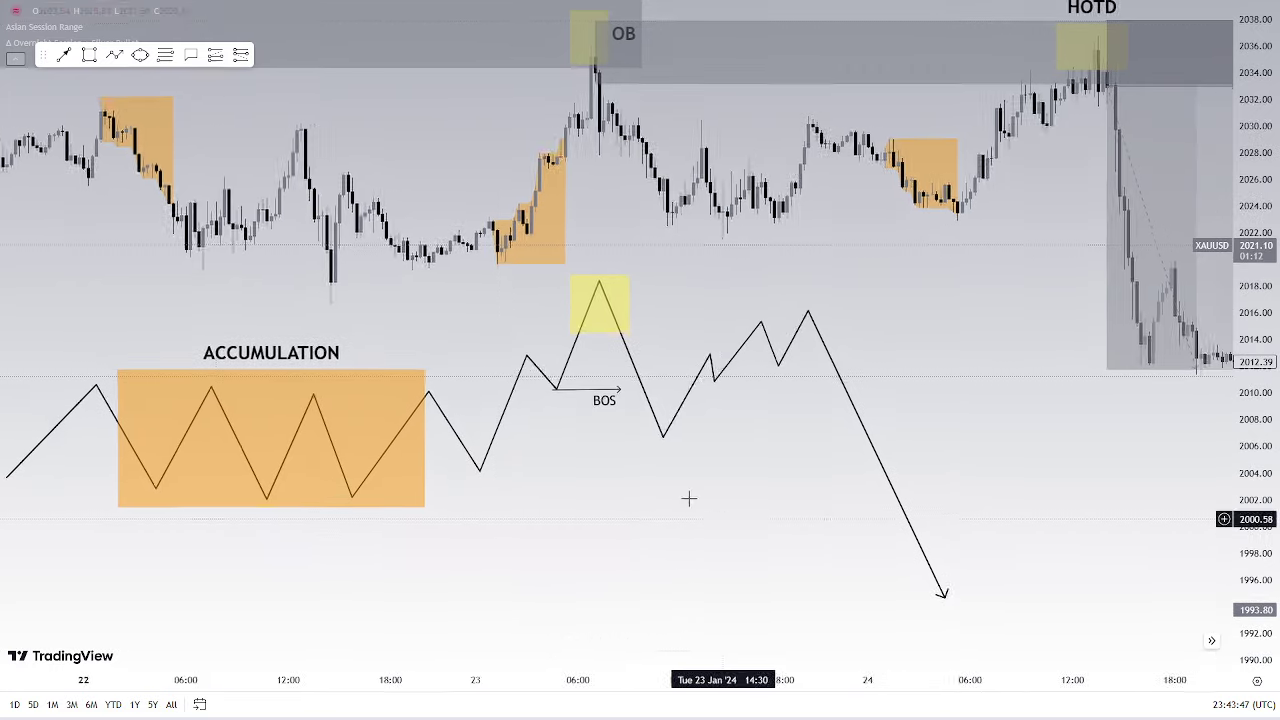
{"action": "left_click", "coordinate": [240, 55]}
{"action": "left_click", "coordinate": [795, 322]}
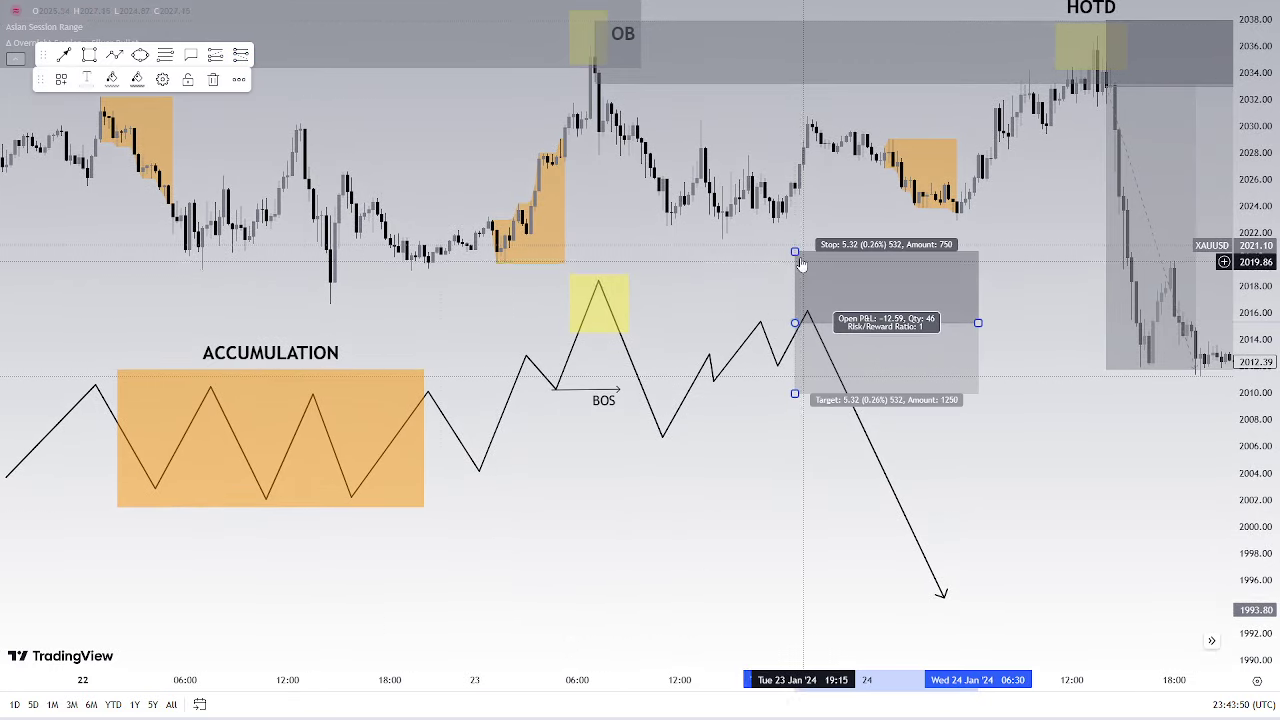
{"action": "left_click_drag", "start_coordinate": [797, 395], "coordinate": [795, 491]}
{"action": "left_click_drag", "start_coordinate": [789, 540], "coordinate": [795, 628]}
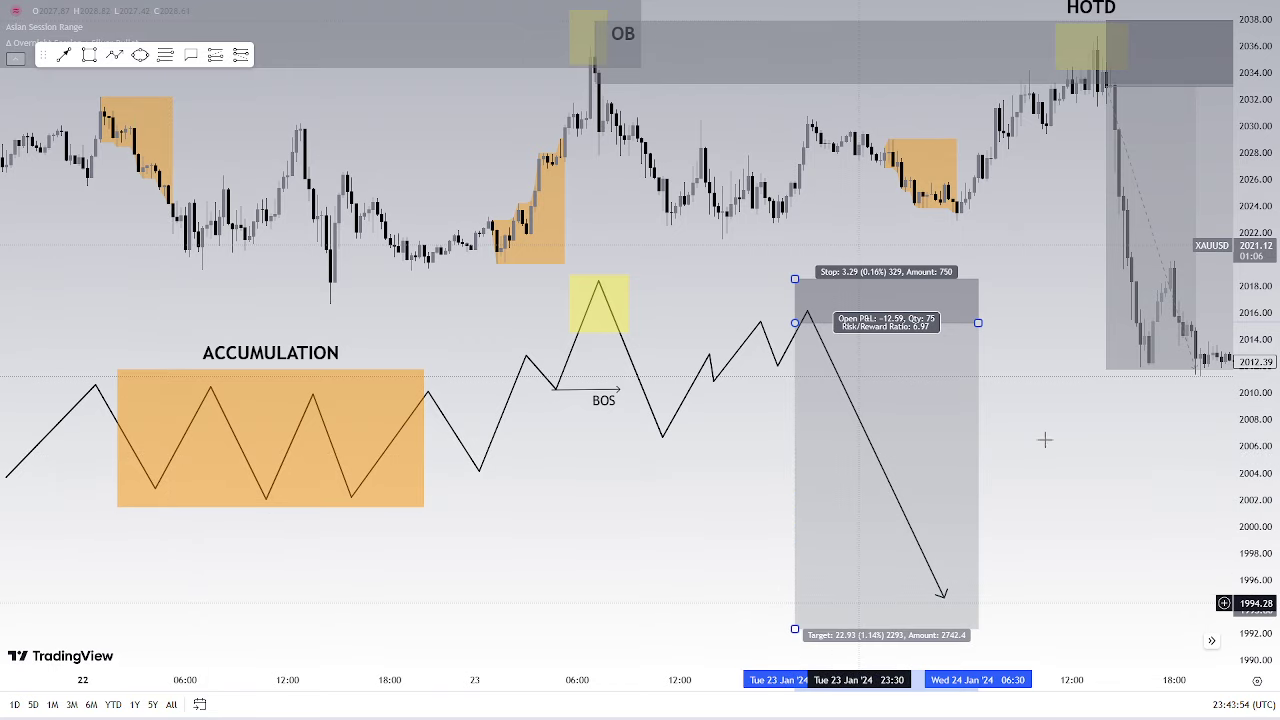
{"action": "left_click", "coordinate": [1044, 438]}
{"action": "left_click_drag", "start_coordinate": [785, 678], "coordinate": [905, 677]}
{"action": "left_click_drag", "start_coordinate": [1260, 290], "coordinate": [1258, 362]}
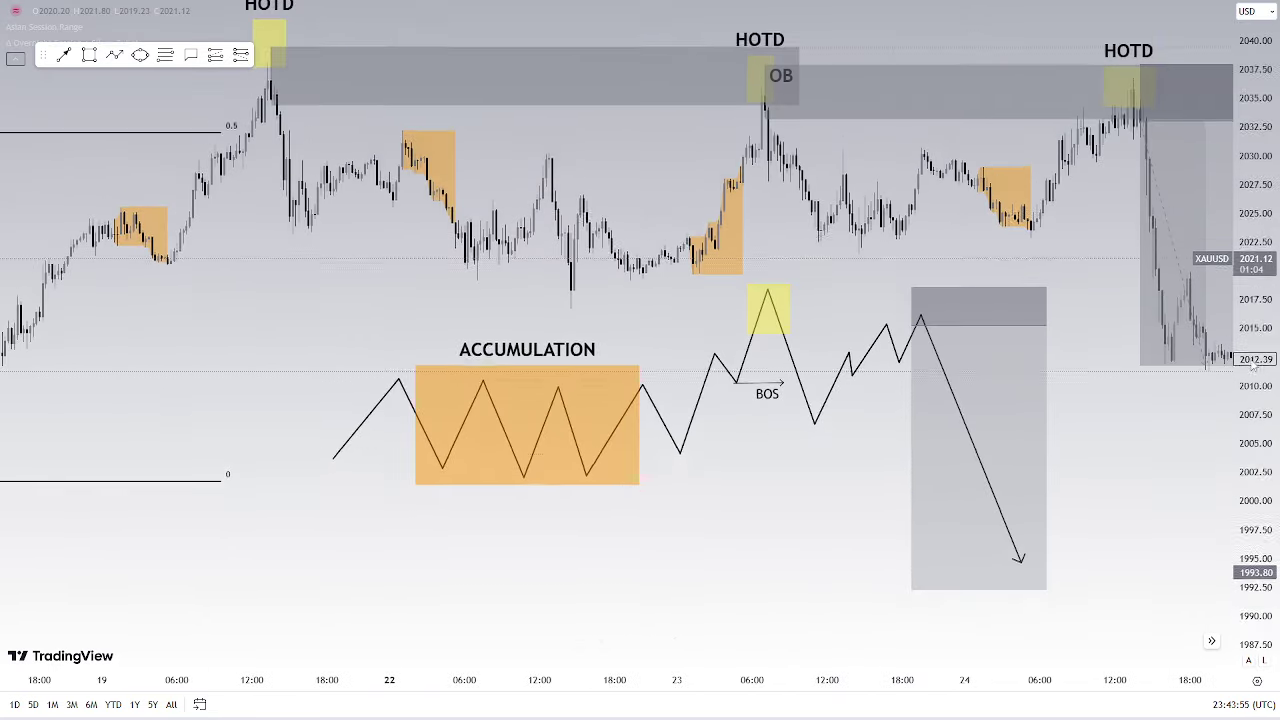
{"action": "left_click_drag", "start_coordinate": [777, 477], "coordinate": [748, 497]}
{"action": "left_click_drag", "start_coordinate": [735, 677], "coordinate": [923, 671]}
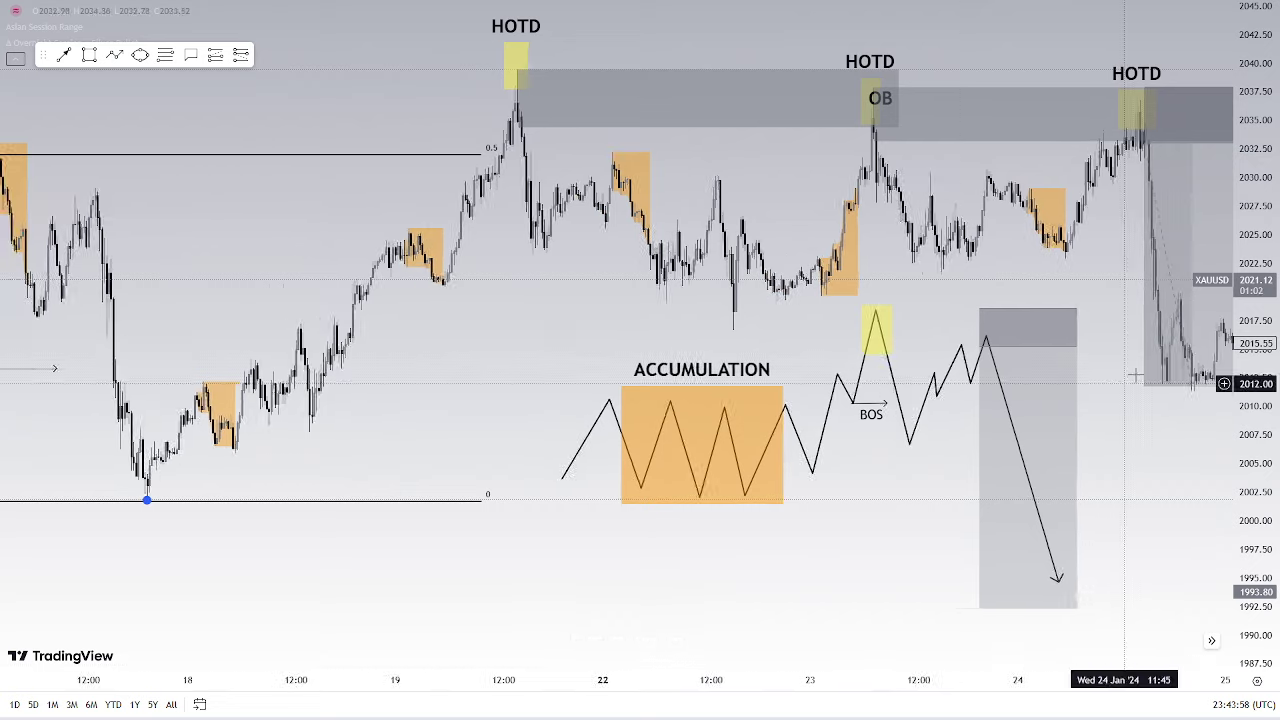
{"action": "left_click_drag", "start_coordinate": [1258, 402], "coordinate": [1258, 467]}
{"action": "left_click_drag", "start_coordinate": [1125, 466], "coordinate": [949, 472]}
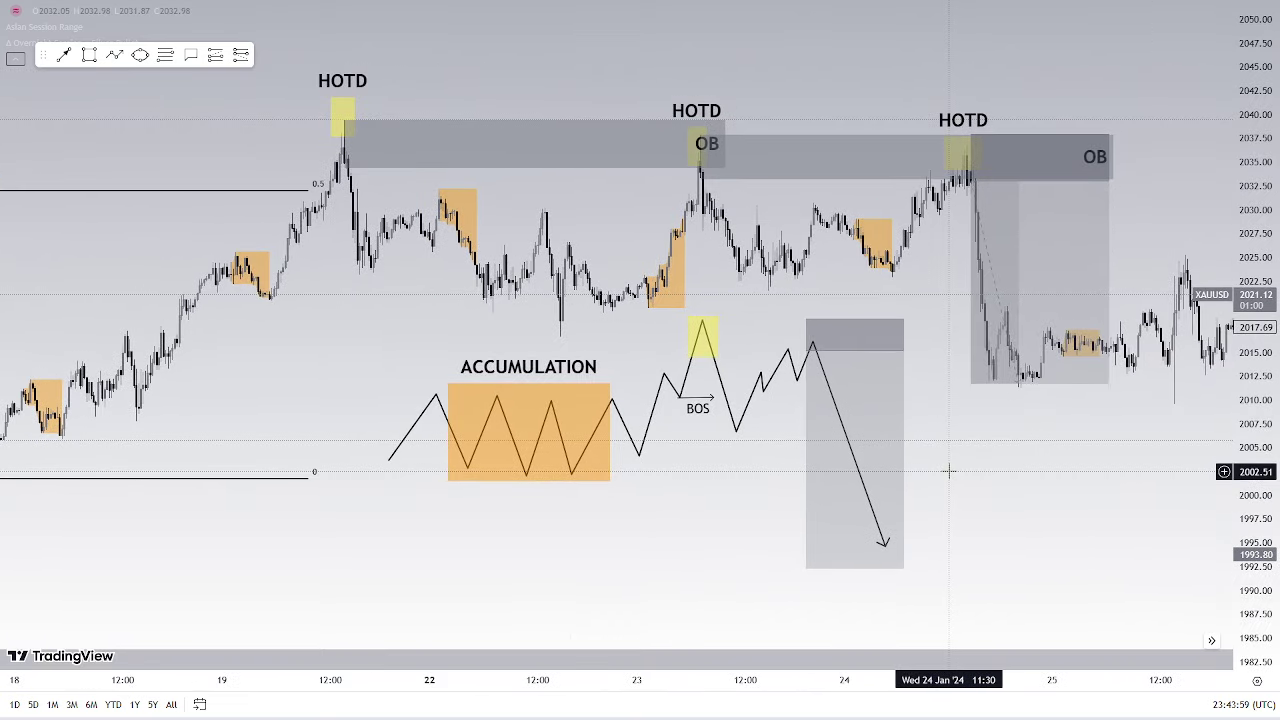